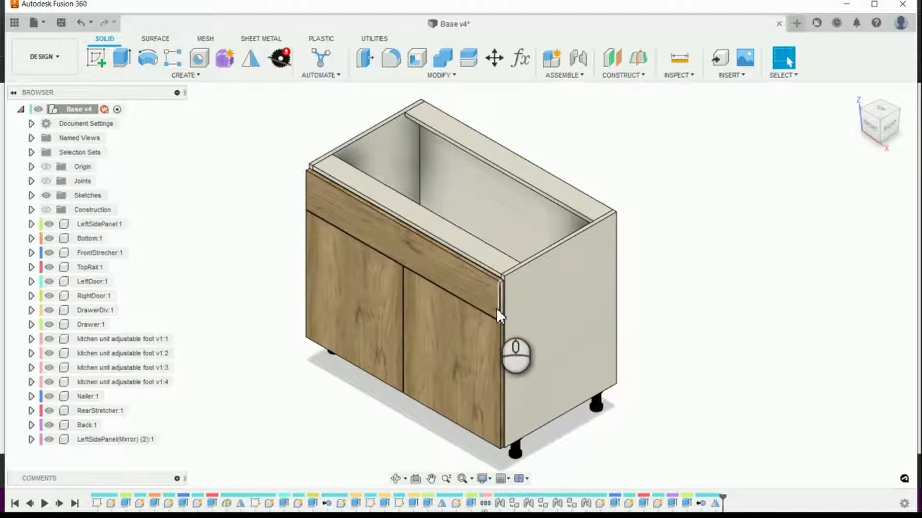
left_click(518, 217)
left_click(699, 172)
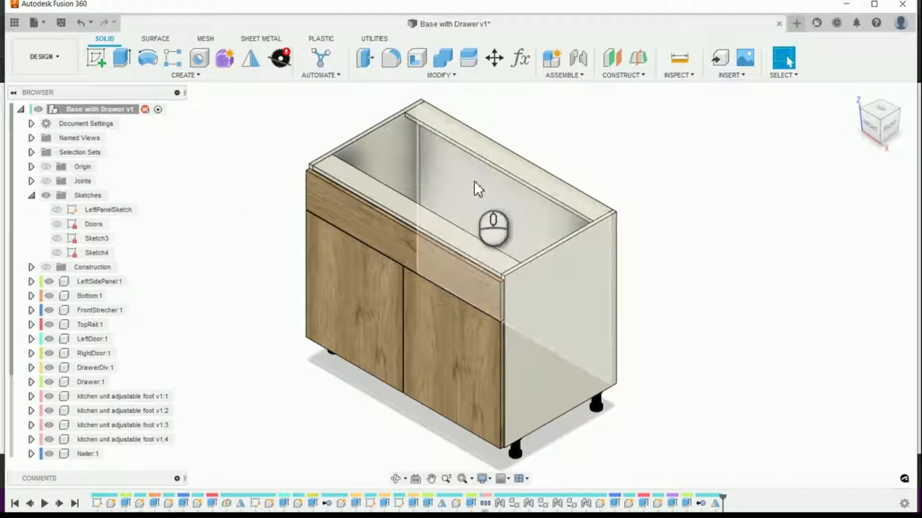
Review the cabinet and drawer box user parameters, widening the Expression column to read the full B_HorizontalOpening formula
left_click(519, 60)
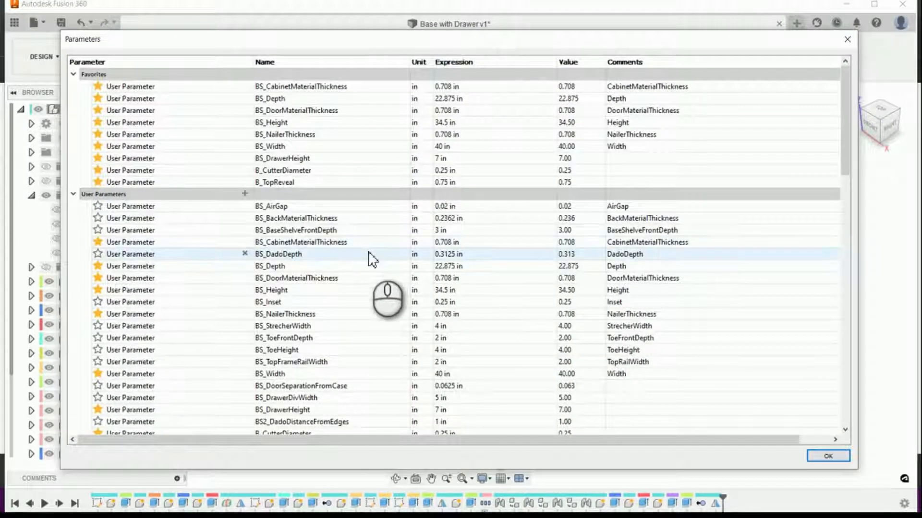
scroll(372, 259, "down", 4)
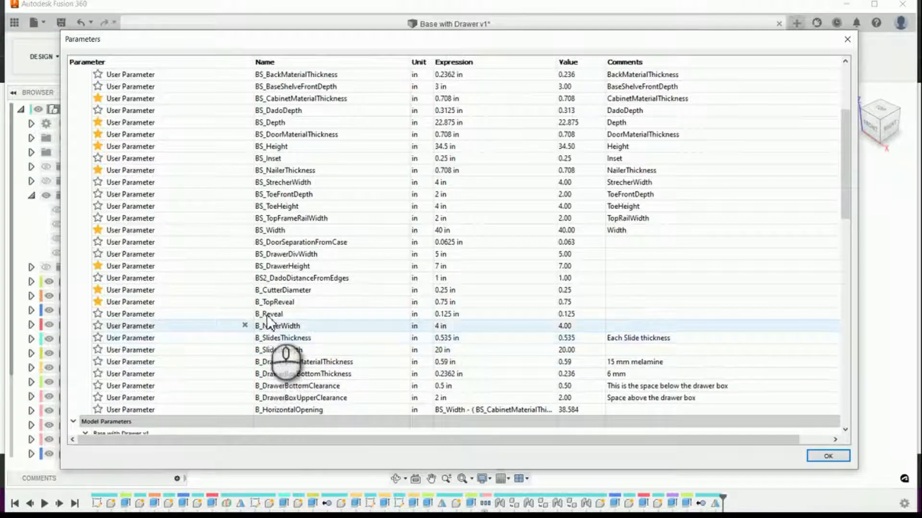
scroll(269, 326, "up", 2)
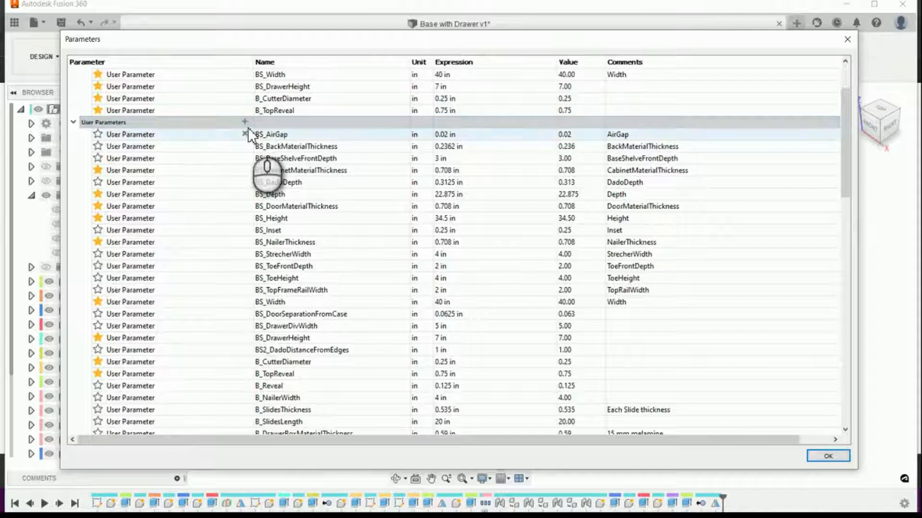
scroll(321, 296, "down", 2)
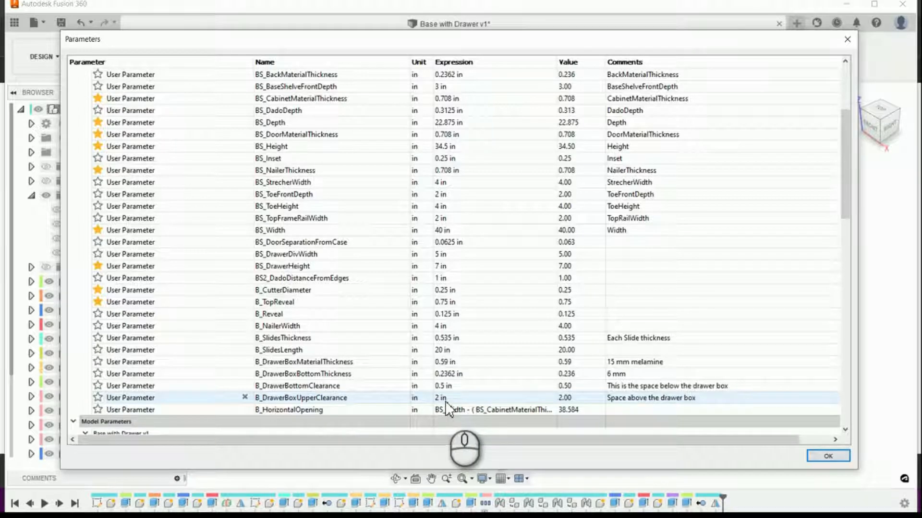
scroll(445, 402, "down", 1)
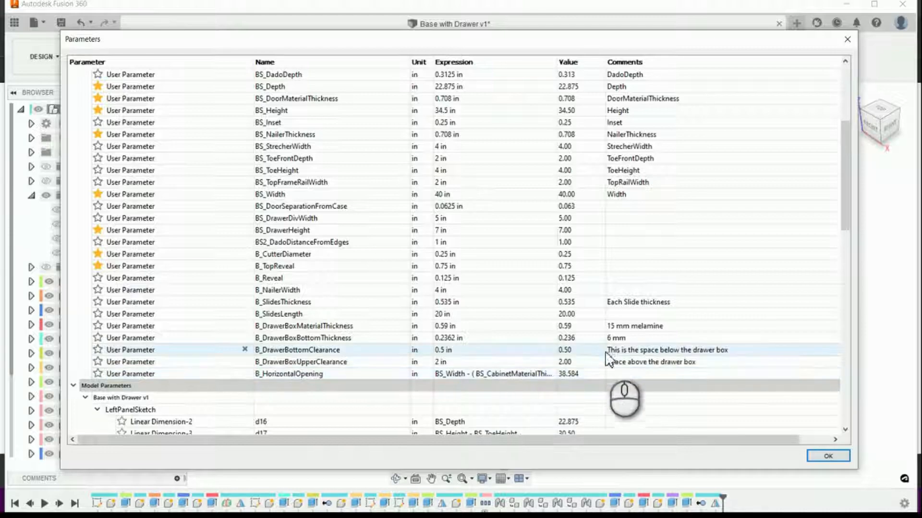
left_click_drag(558, 63, 618, 72)
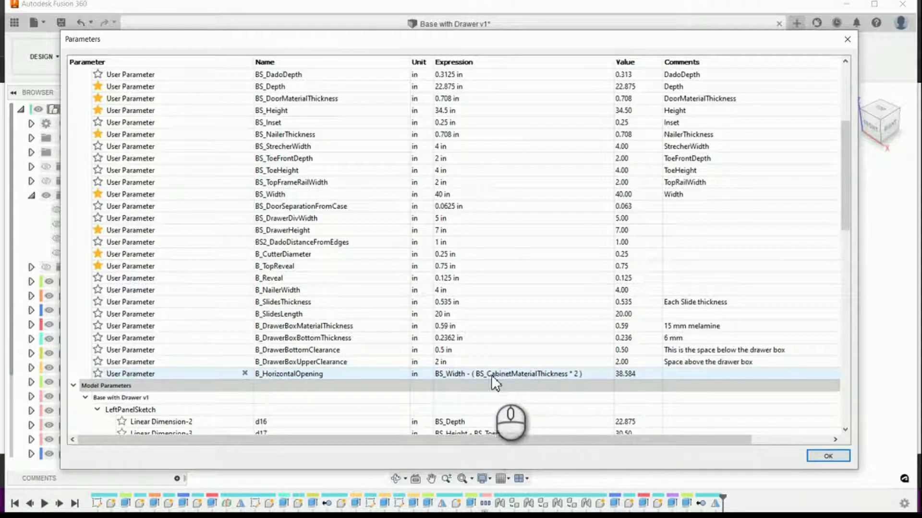
left_click(840, 461)
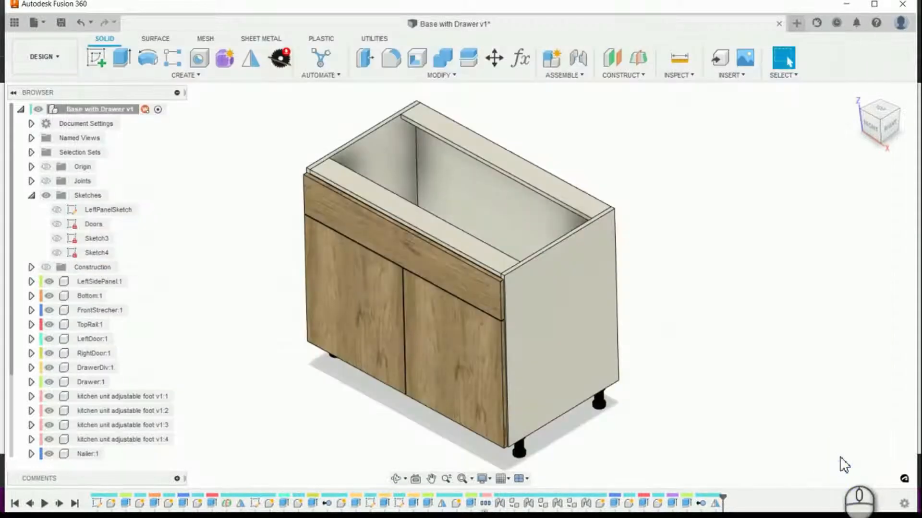
Open LeftPanelSketch for editing and inspect the drawer opening between the front stretcher and the drawer divider
right_click(113, 213)
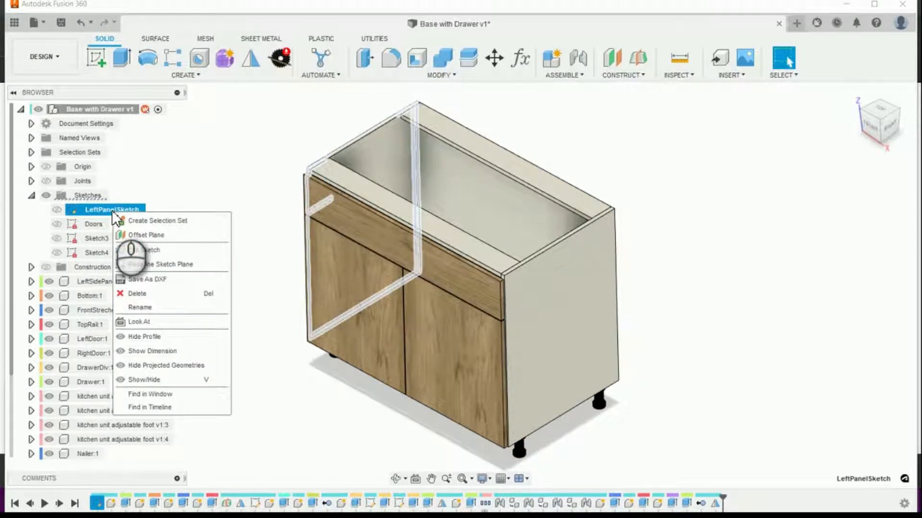
left_click(139, 250)
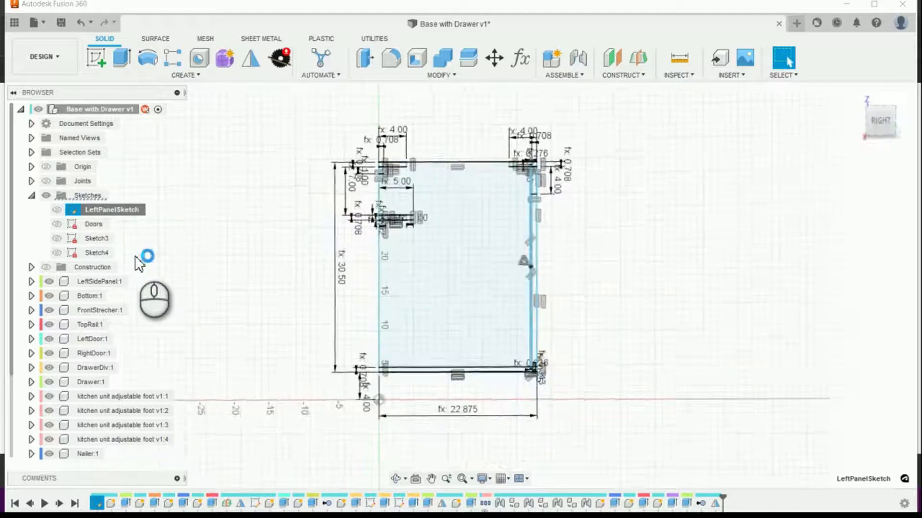
scroll(448, 199, "up", 2)
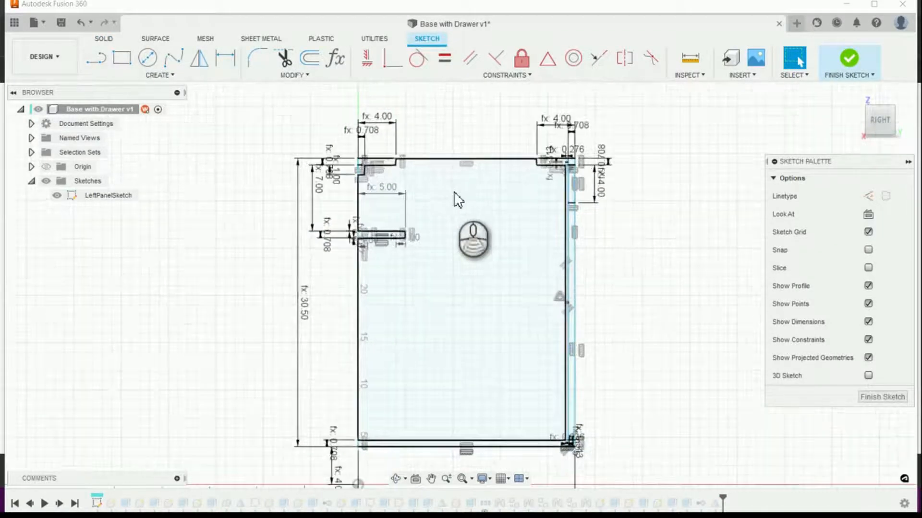
scroll(451, 201, "up", 2)
scroll(449, 196, "up", 2)
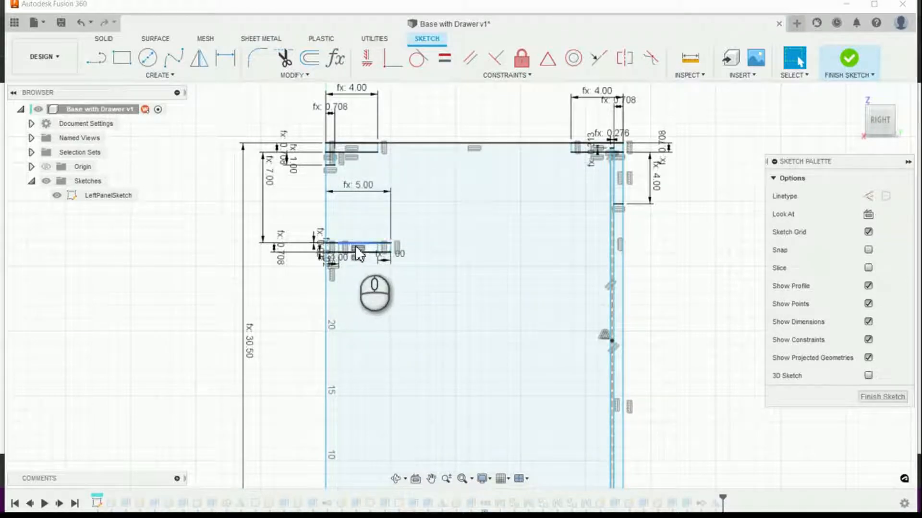
scroll(339, 166, "up", 5)
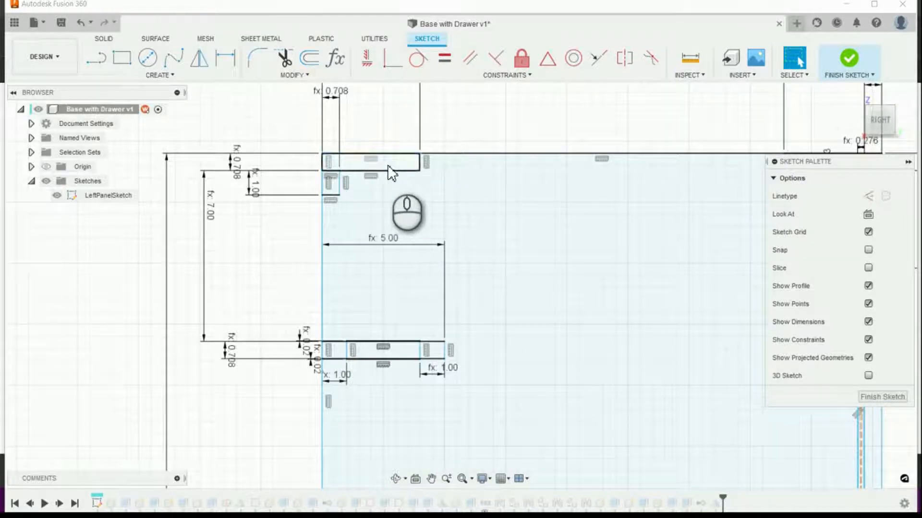
scroll(389, 173, "down", 3)
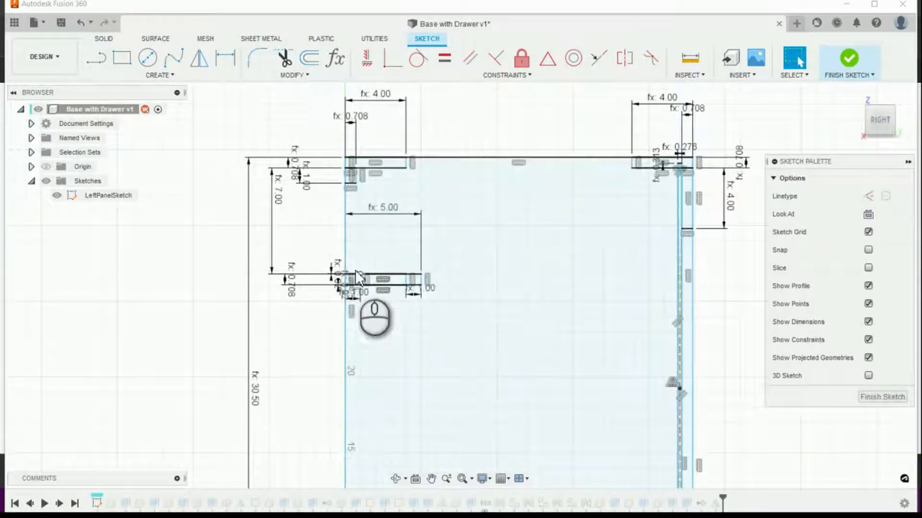
scroll(355, 273, "up", 3)
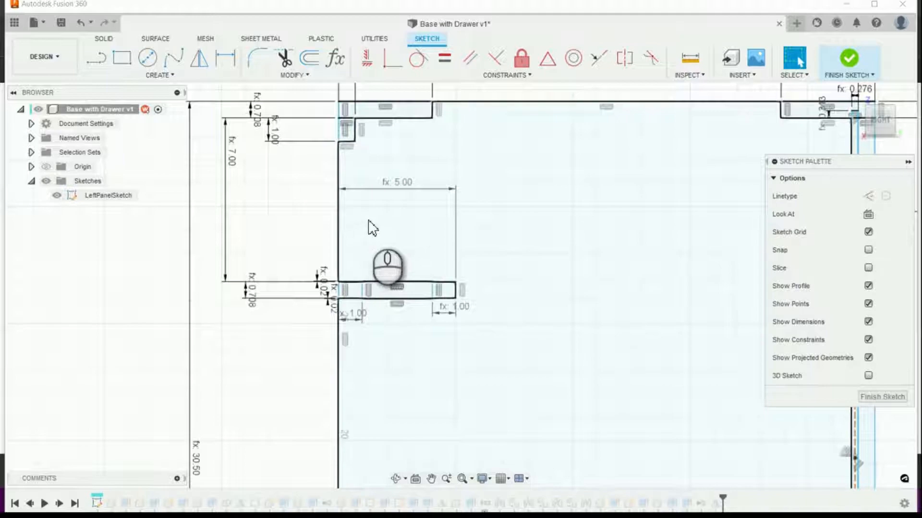
scroll(379, 199, "down", 3)
scroll(485, 201, "up", 2)
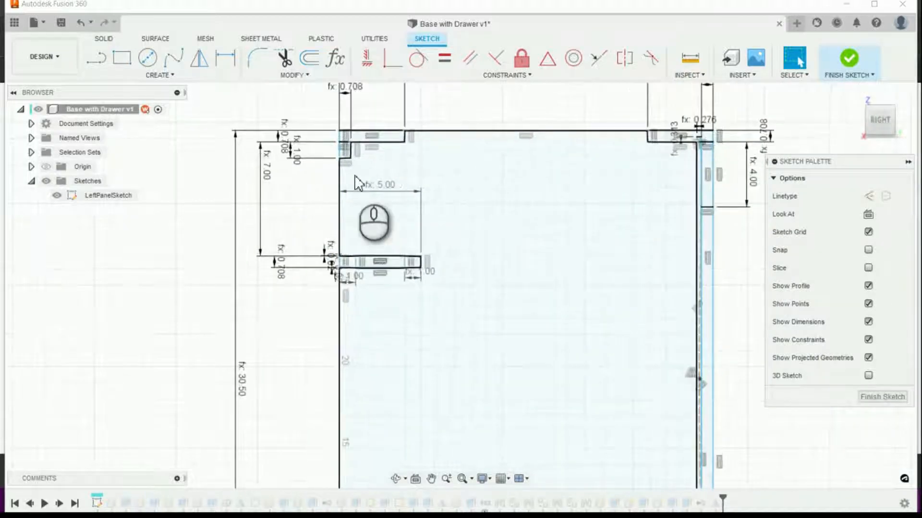
Sketch a rectangle about 16.9 in by 4.7 in for the drawer box side, above the drawer divider
left_click(126, 66)
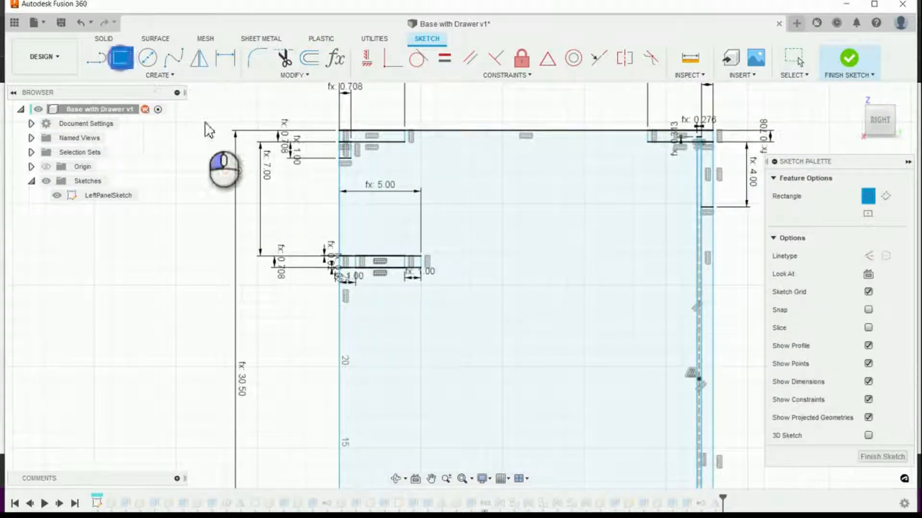
left_click_drag(371, 171, 644, 250)
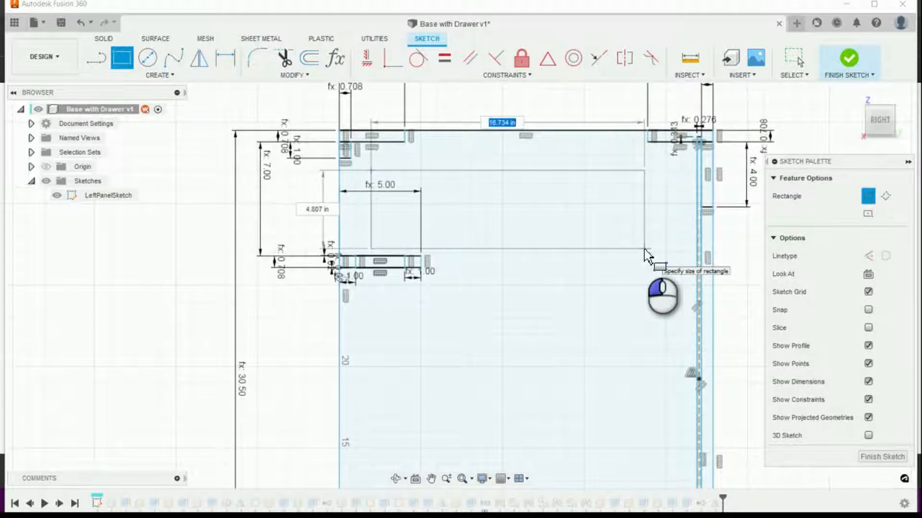
left_click_drag(645, 251, 646, 249)
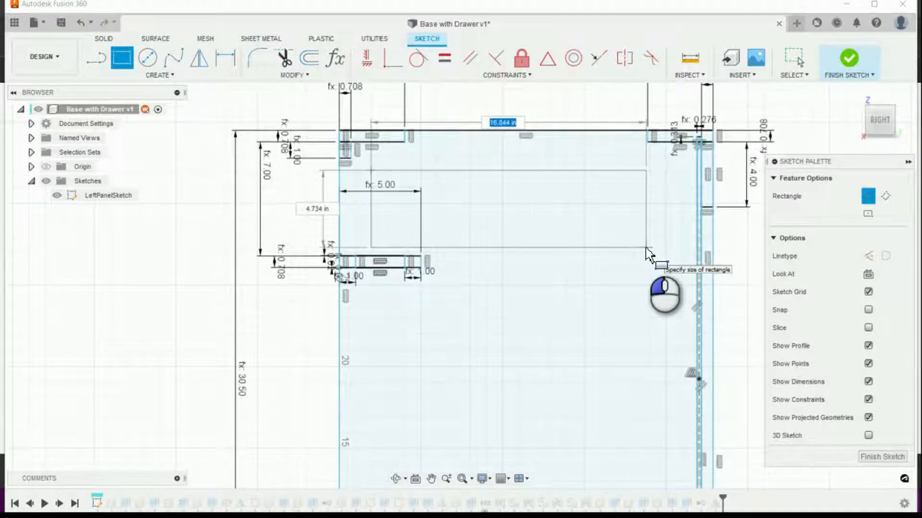
left_click_drag(646, 249, 646, 249)
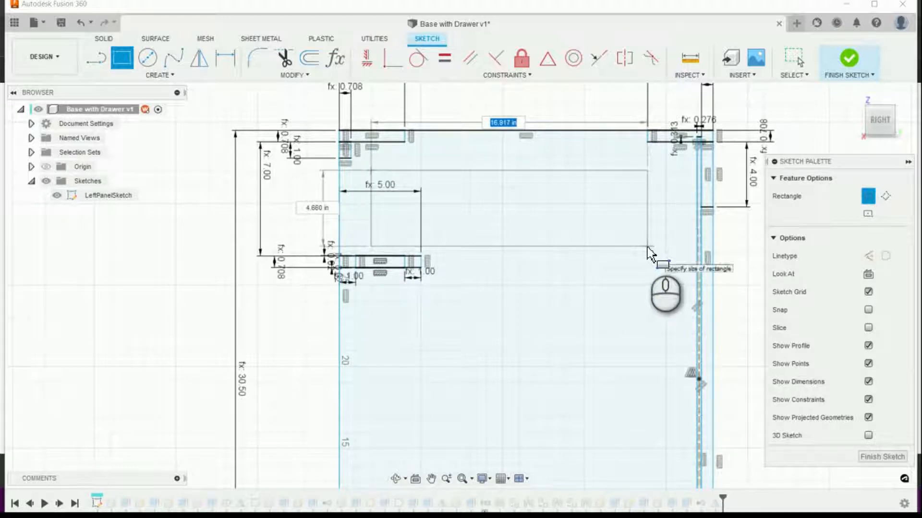
left_click(647, 248)
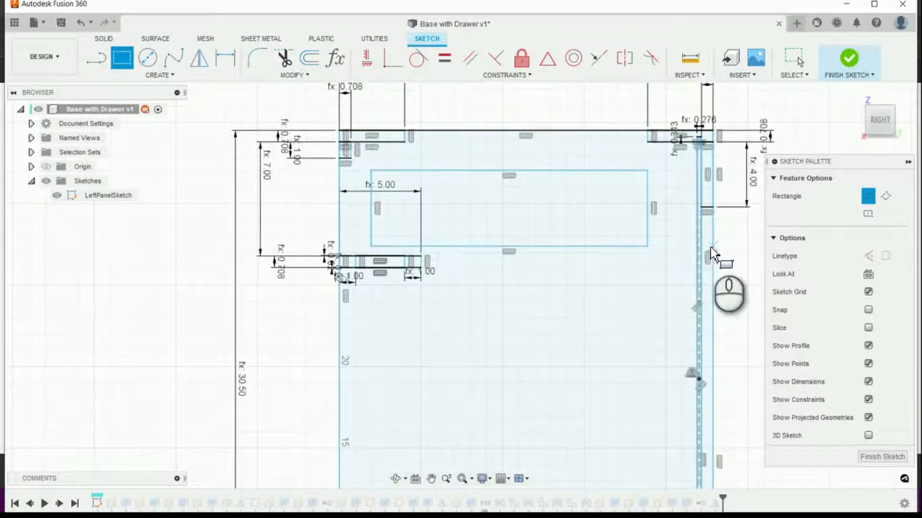
scroll(575, 274, "up", 2)
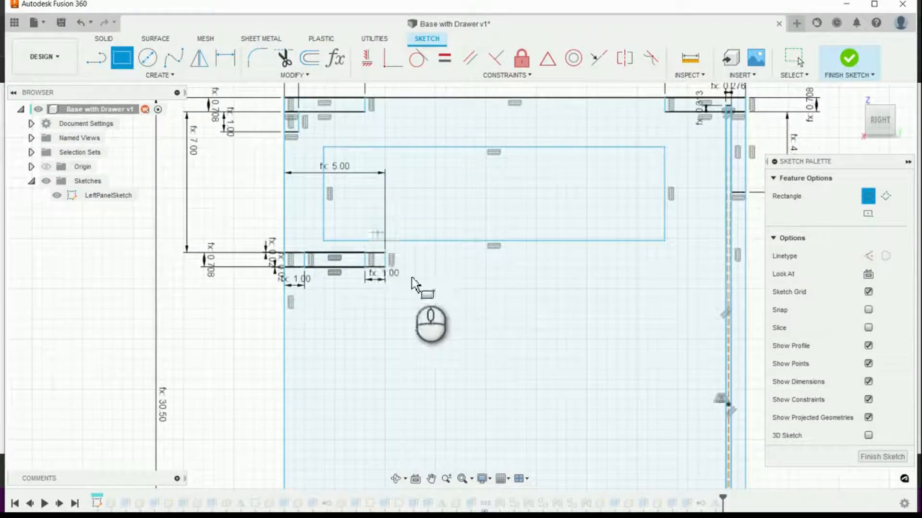
left_click(228, 59)
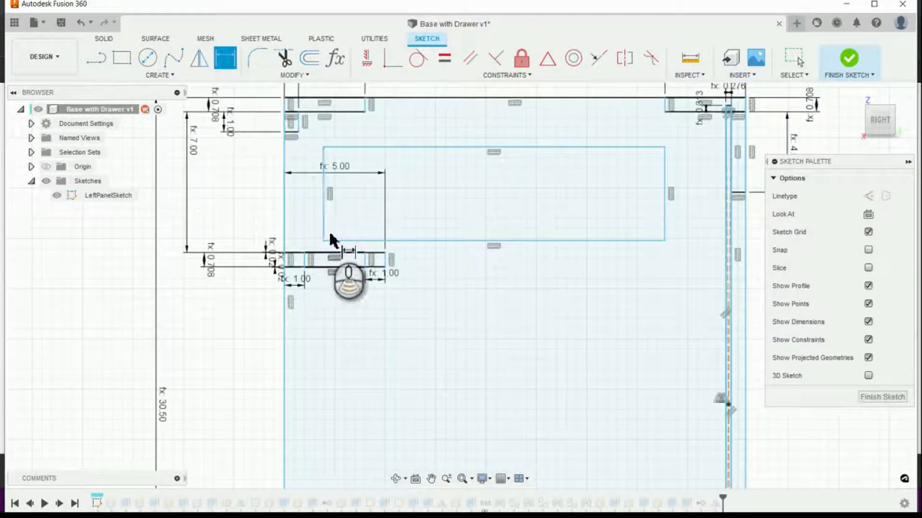
scroll(328, 232, "up", 5)
scroll(317, 249, "up", 1)
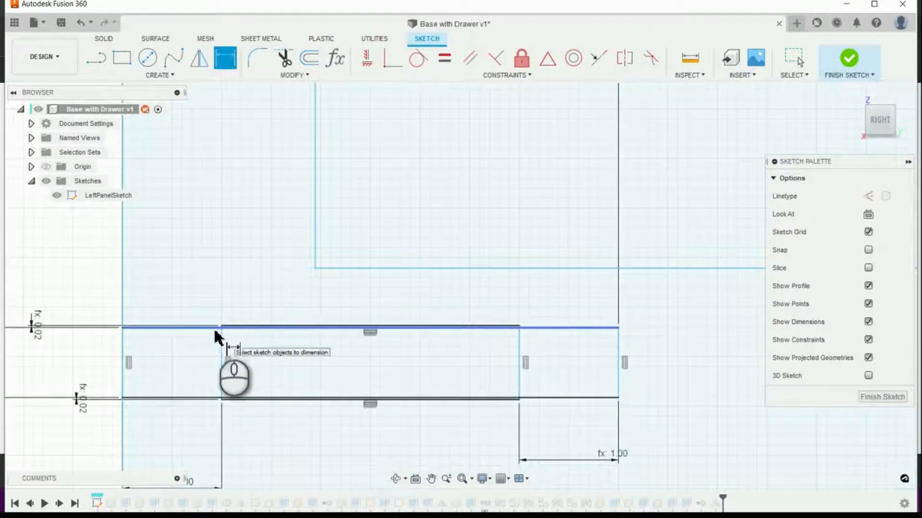
scroll(216, 333, "up", 2)
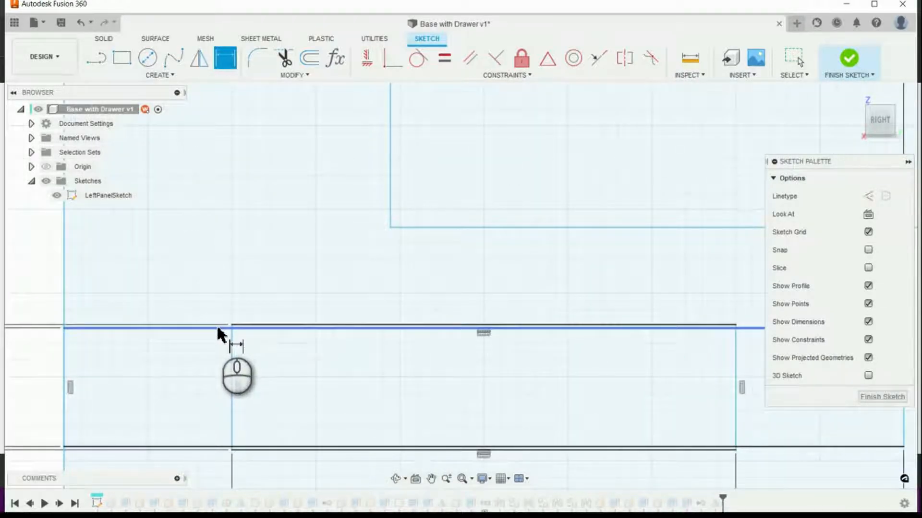
left_click(217, 328)
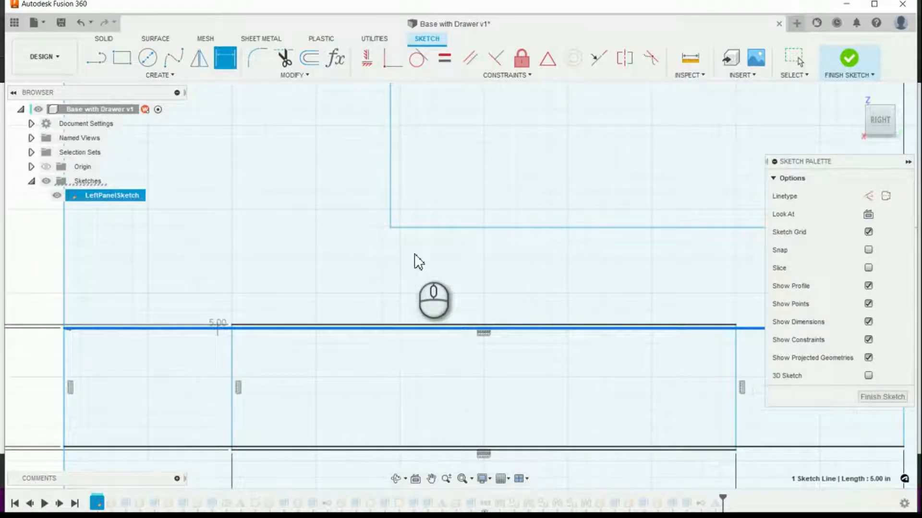
key("Escape")
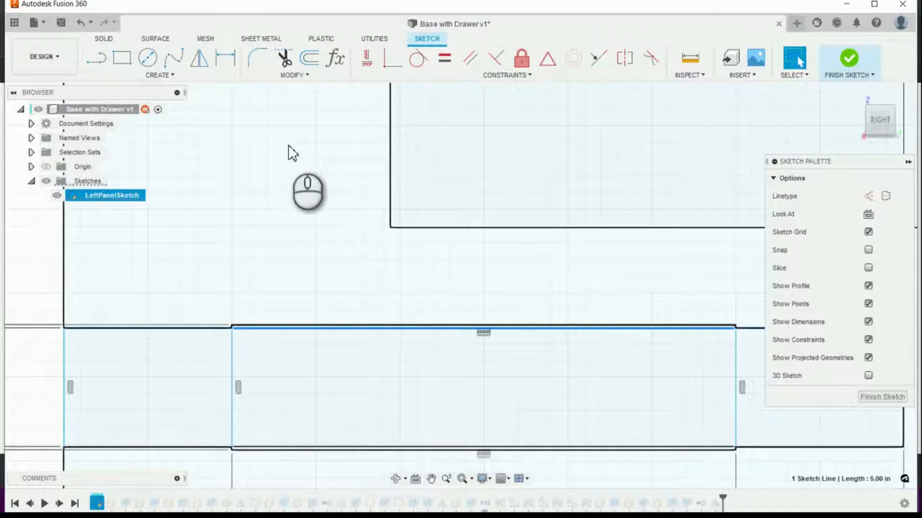
key("Escape")
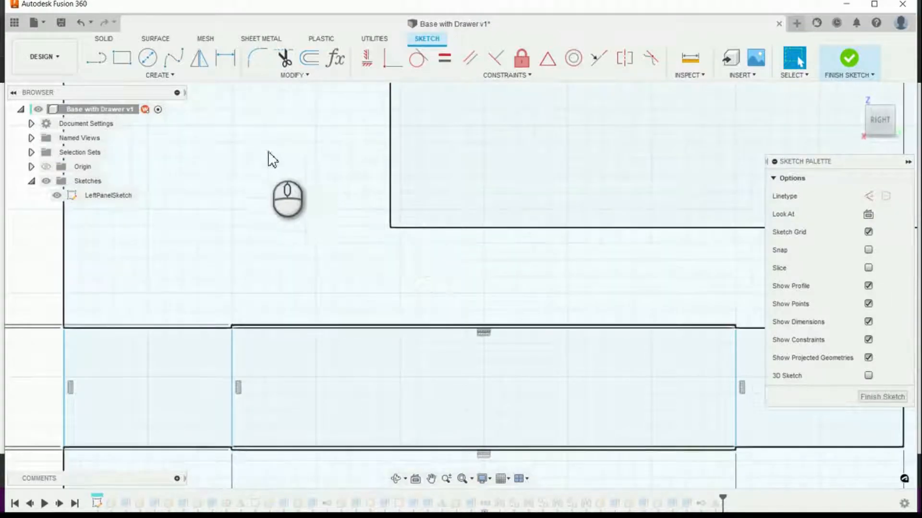
Dimension the gap between the rectangle's lower edge and the drawer divider's upper line as B_DrawerBottomClearance
left_click(225, 58)
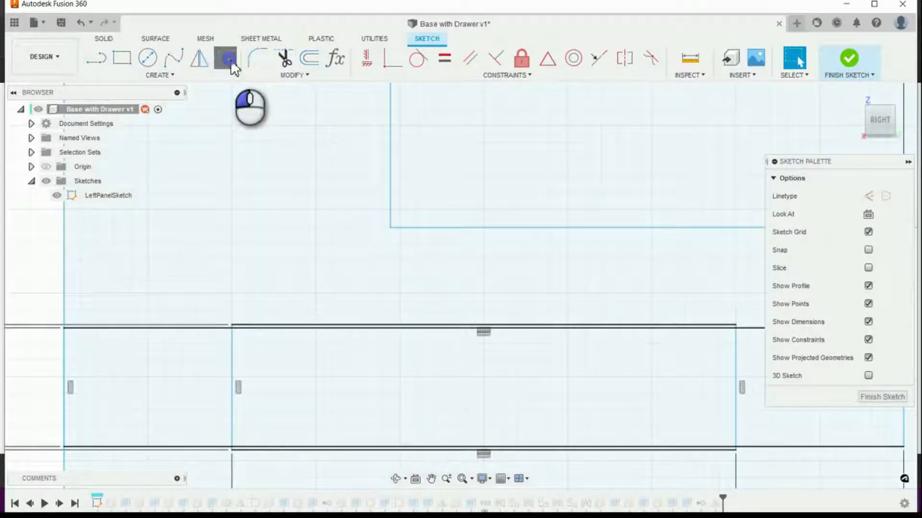
left_click(451, 229)
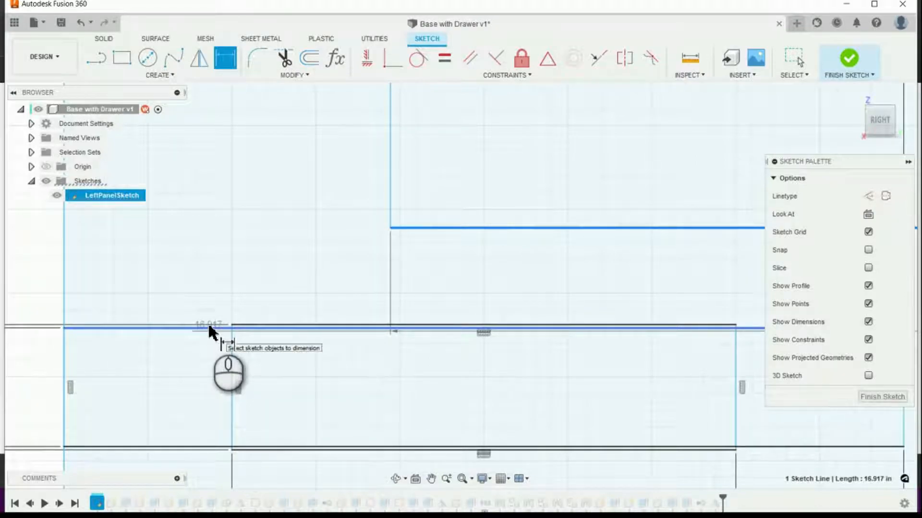
left_click(209, 329)
left_click(210, 276)
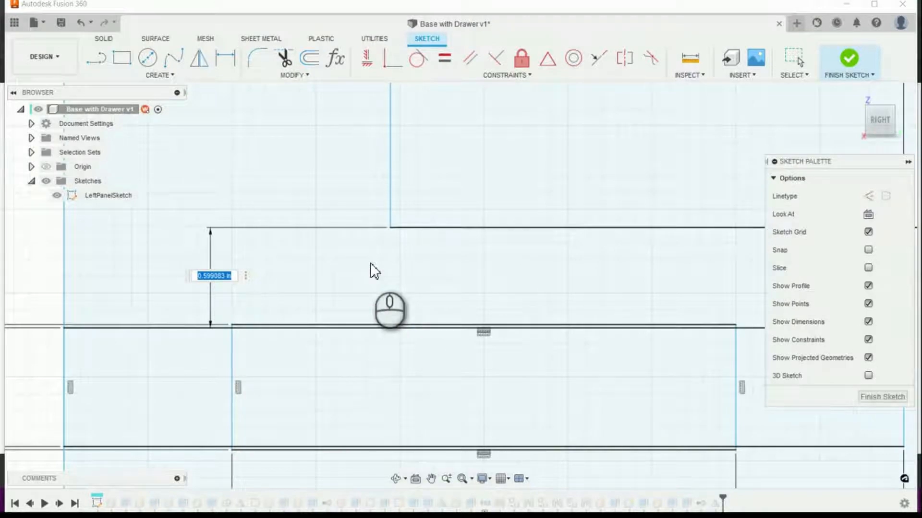
type("boa")
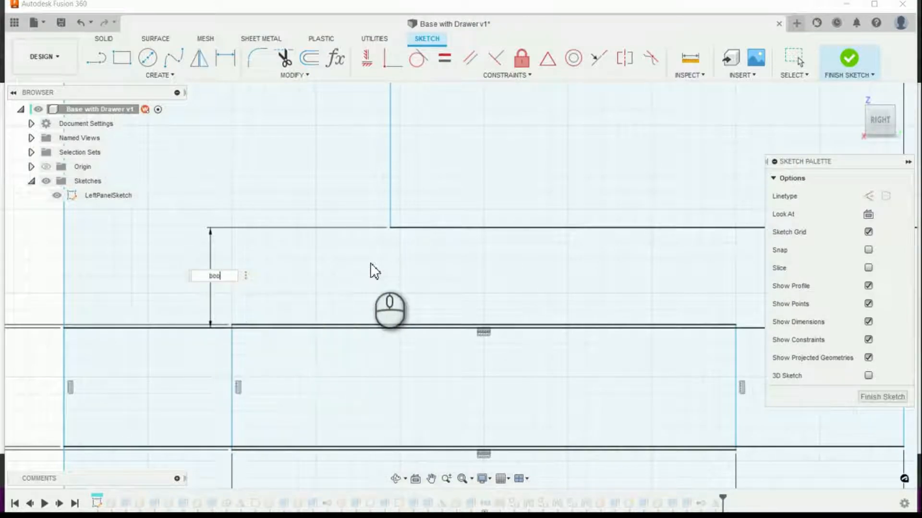
key("BackSpace")
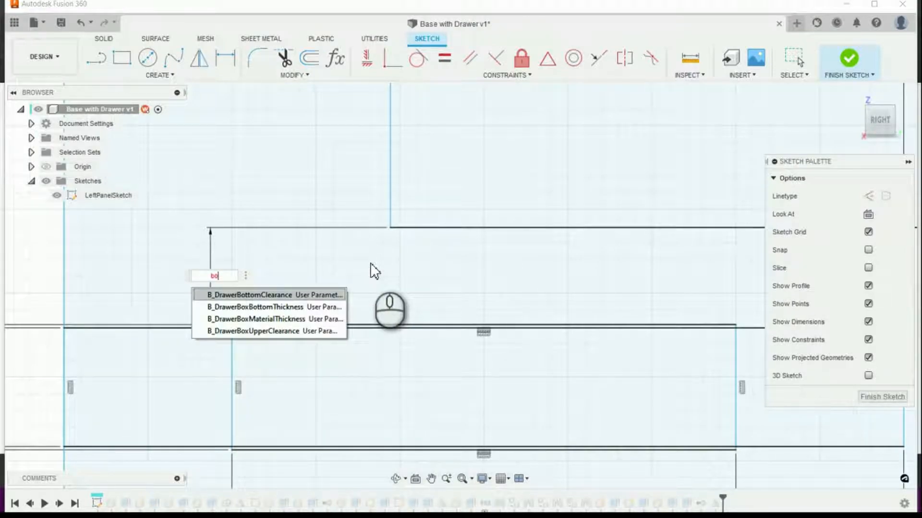
key("Return")
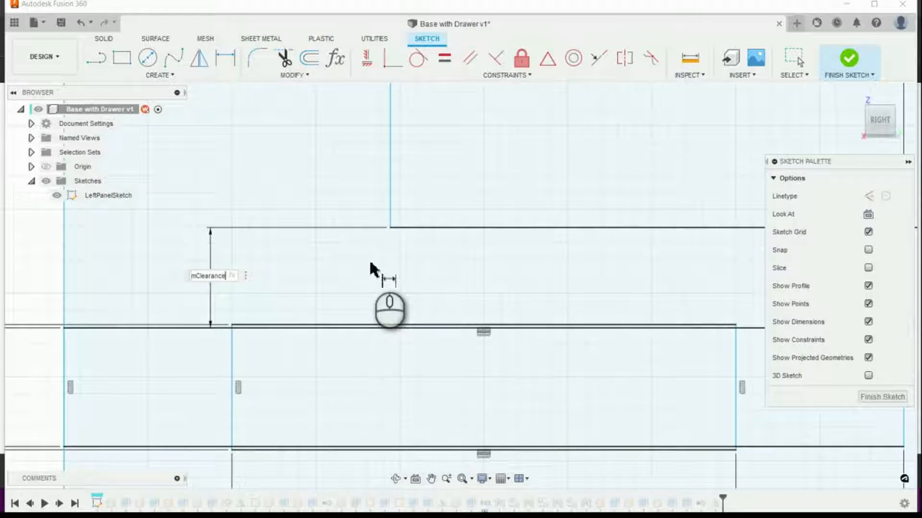
key("Return")
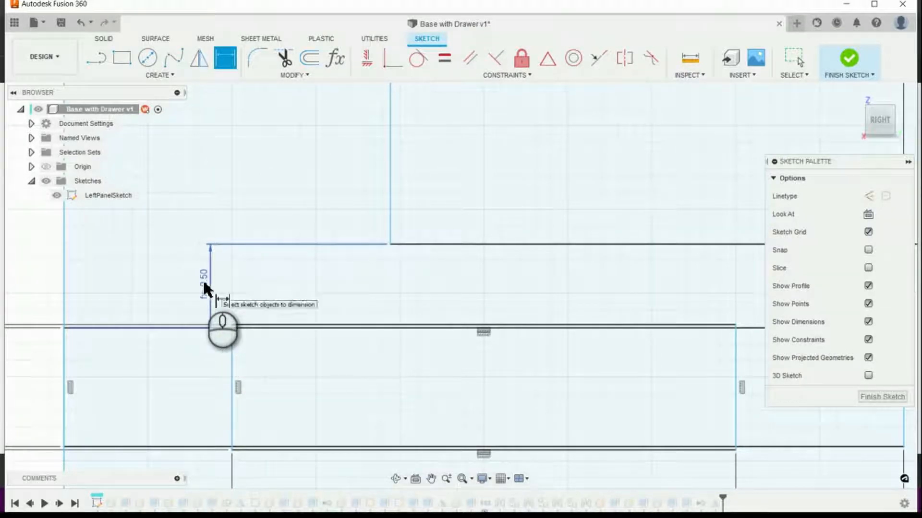
scroll(315, 291, "down", 1)
scroll(316, 289, "down", 6)
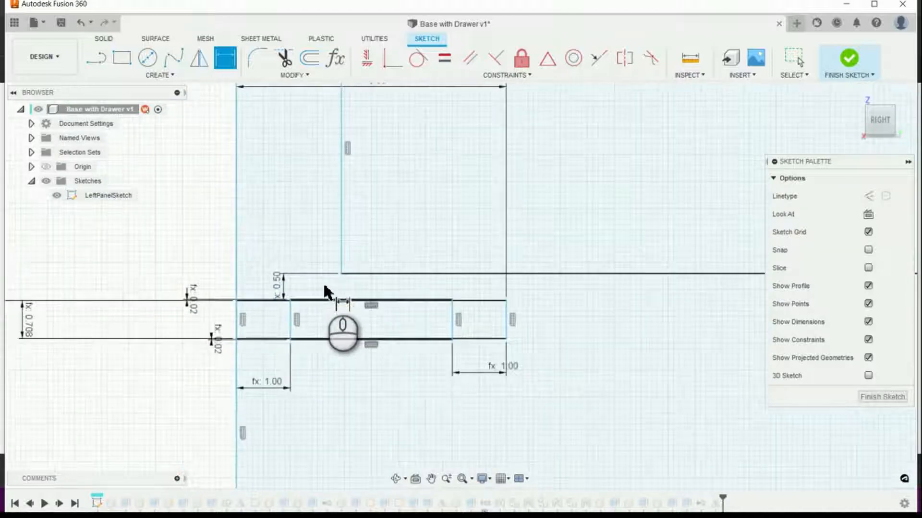
scroll(332, 250, "down", 3)
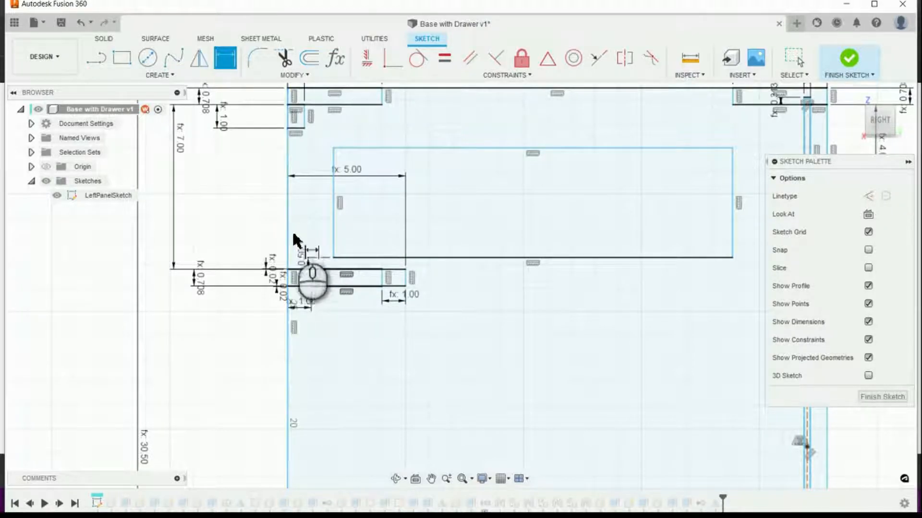
scroll(285, 229, "up", 3)
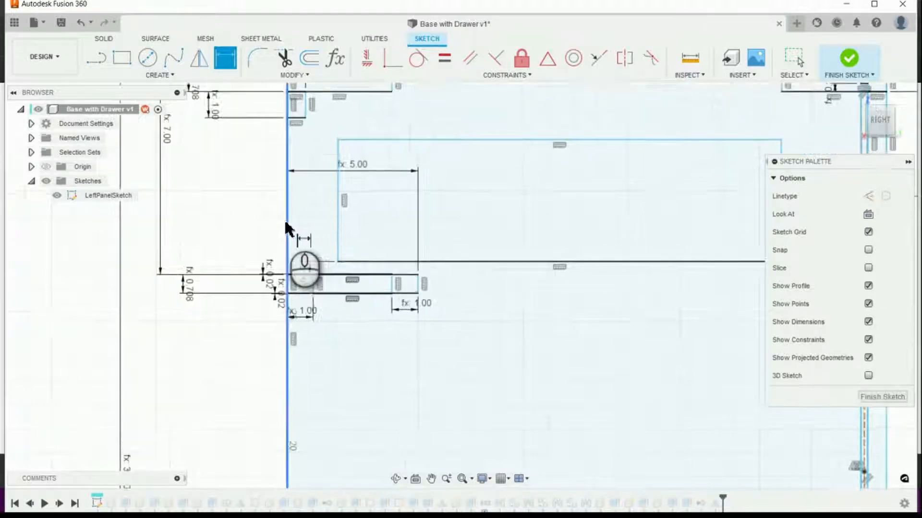
left_click(289, 229)
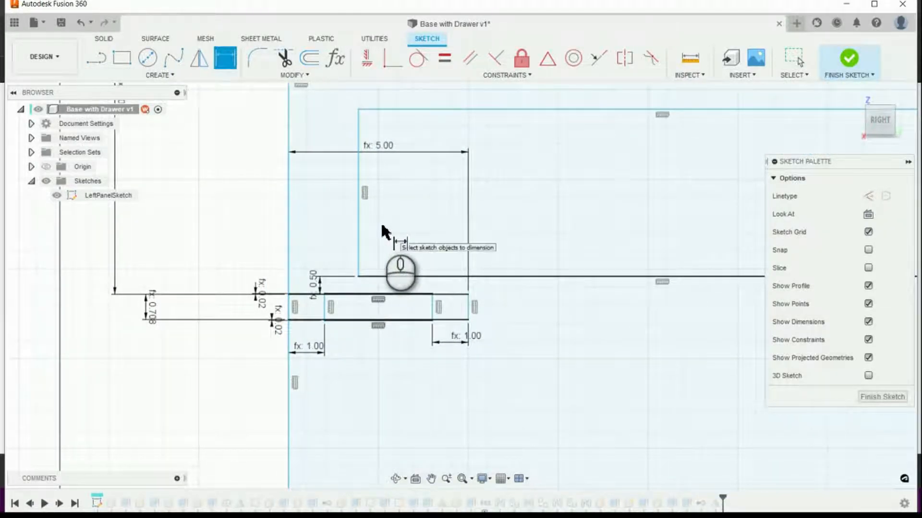
left_click(359, 242)
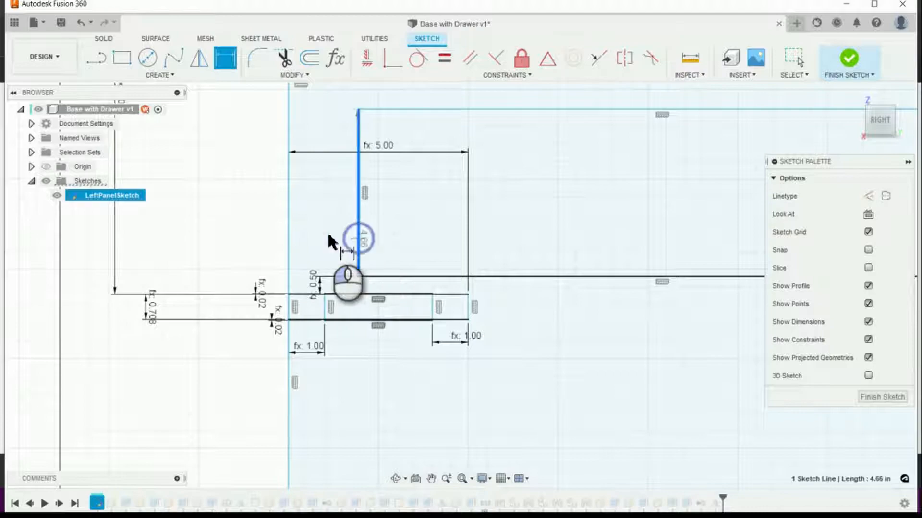
left_click(289, 229)
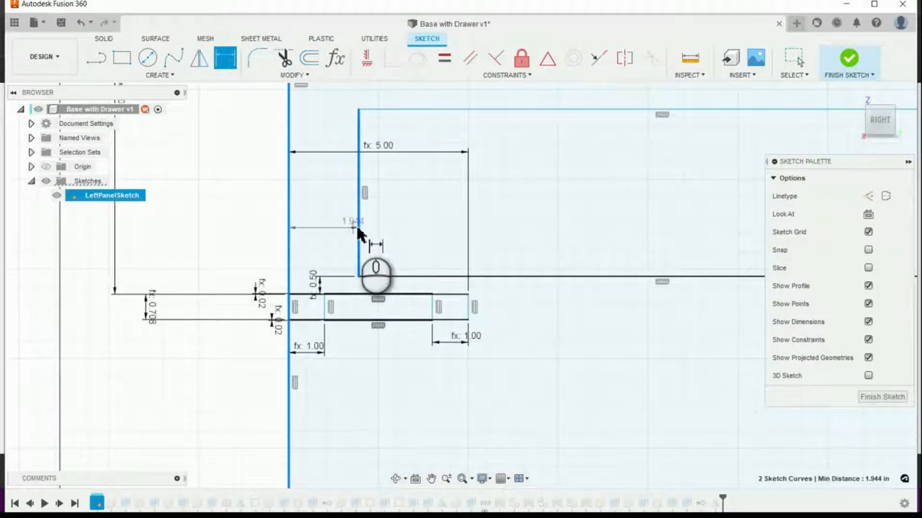
left_click(289, 224)
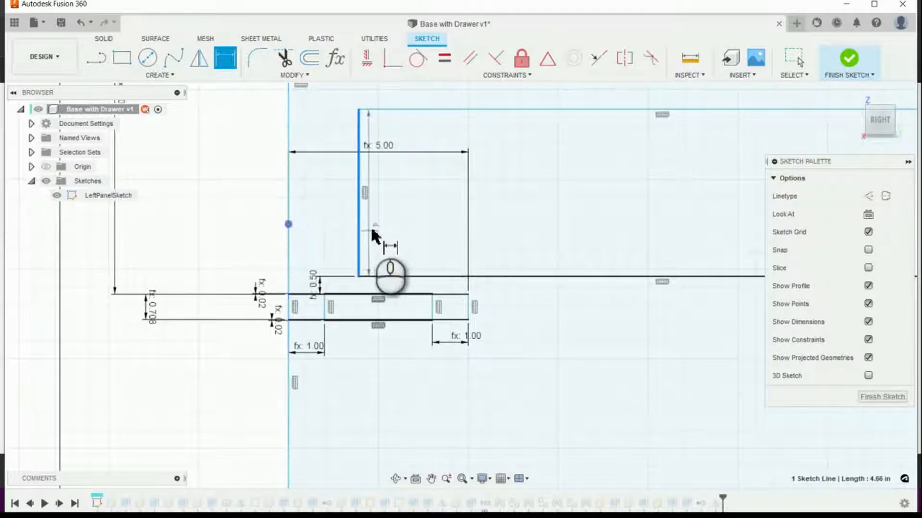
scroll(383, 225, "down", 2)
scroll(384, 225, "up", 3)
scroll(409, 226, "down", 3)
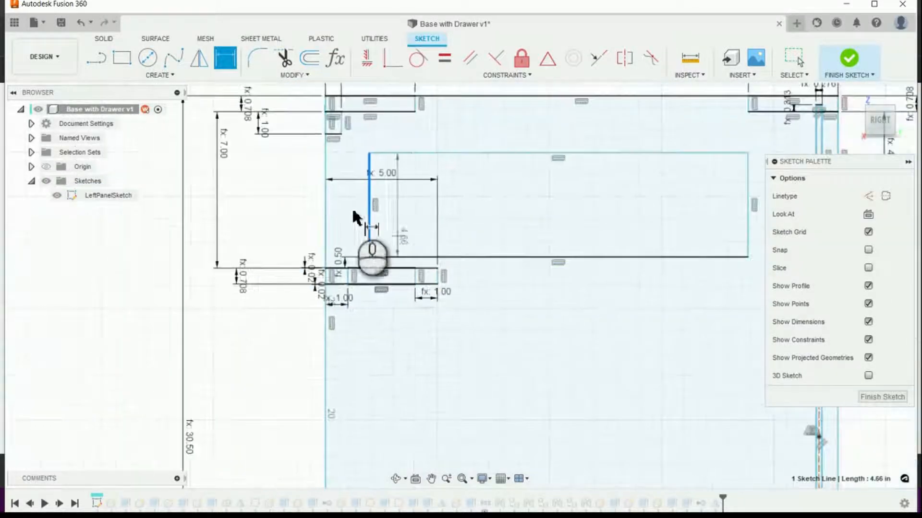
left_click(325, 216)
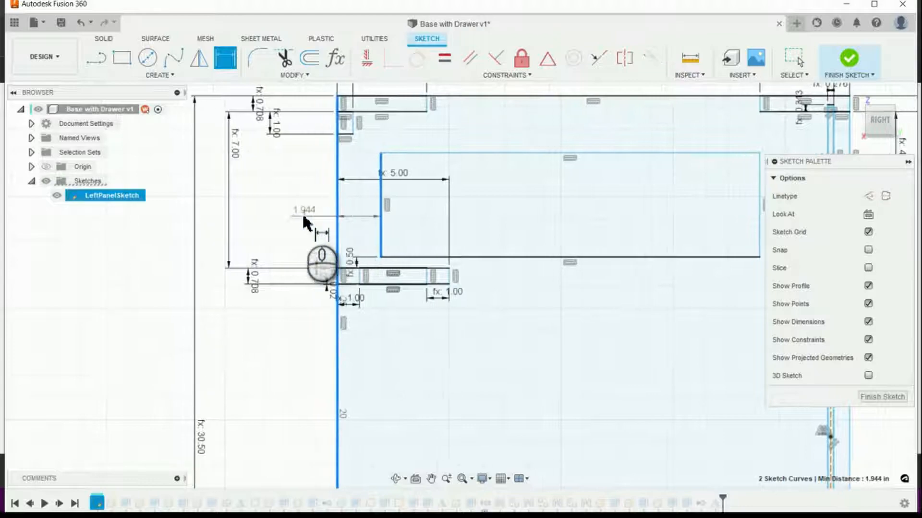
right_click(303, 214)
left_click(363, 215)
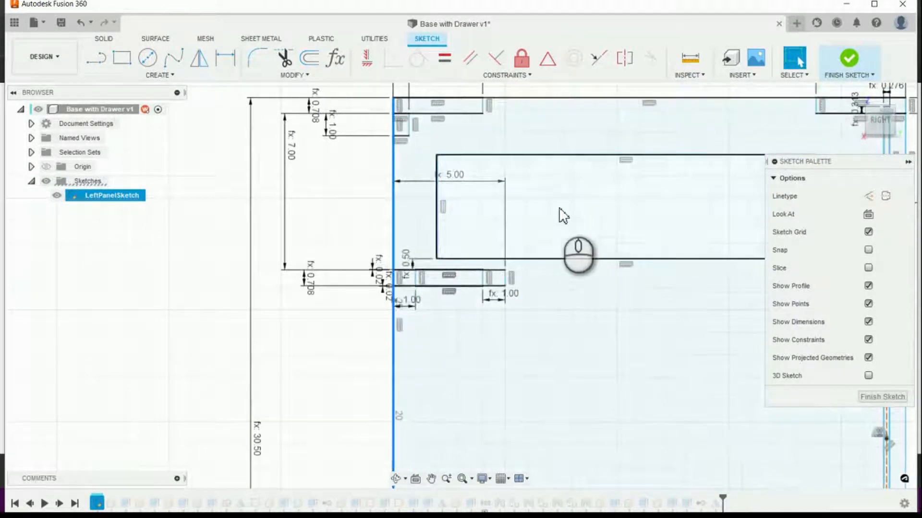
key("Escape")
Apply a Collinear constraint between the drawer side rectangle's front edge and the cabinet side panel's front edge
left_click(605, 59)
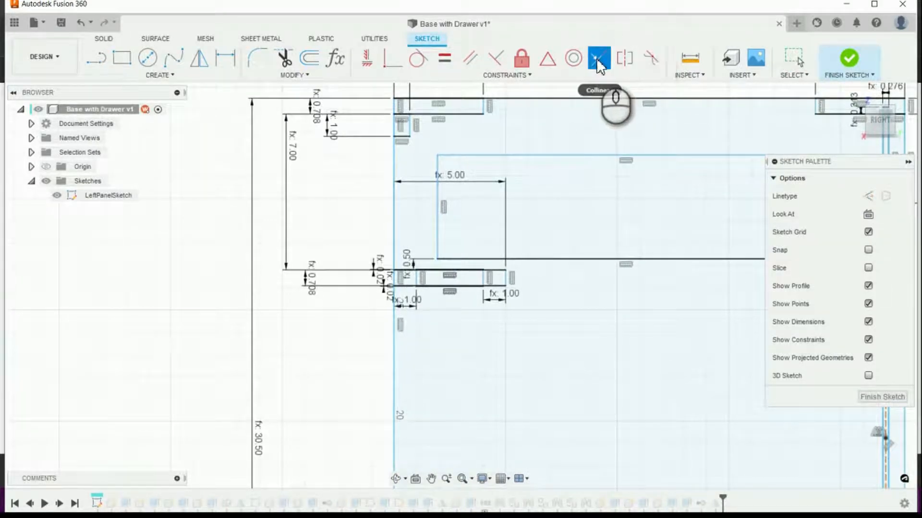
left_click(437, 211)
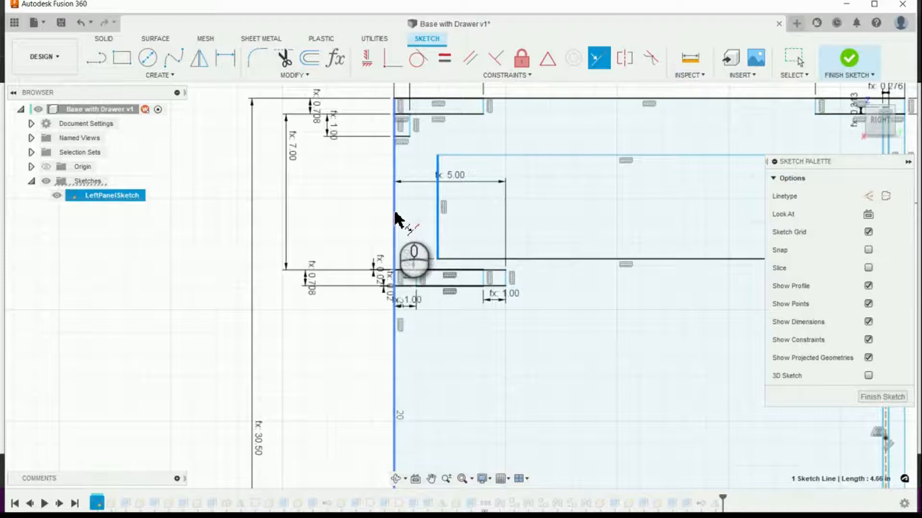
left_click(396, 215)
scroll(468, 249, "up", 3)
scroll(451, 257, "down", 3)
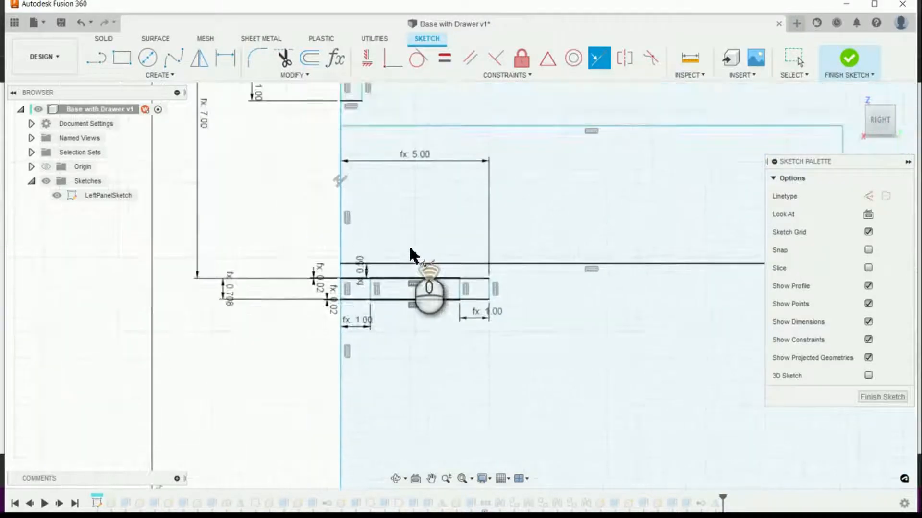
Dimension the drawer side rectangle's length from its front edge to its back edge as B_SlidesLength
left_click(225, 59)
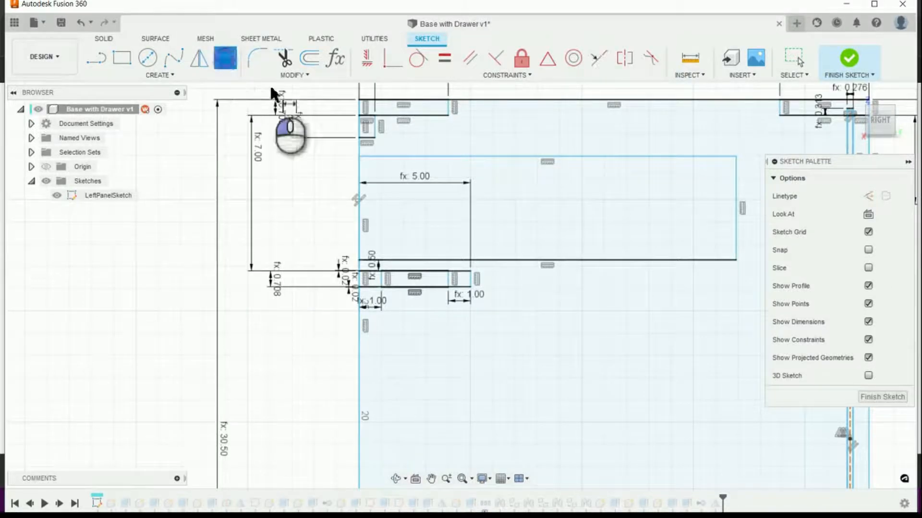
left_click(736, 233)
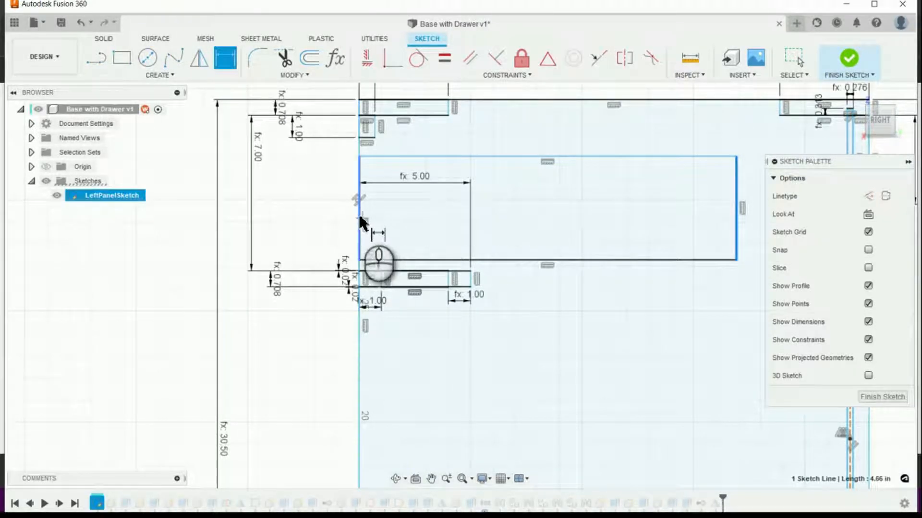
left_click(361, 224)
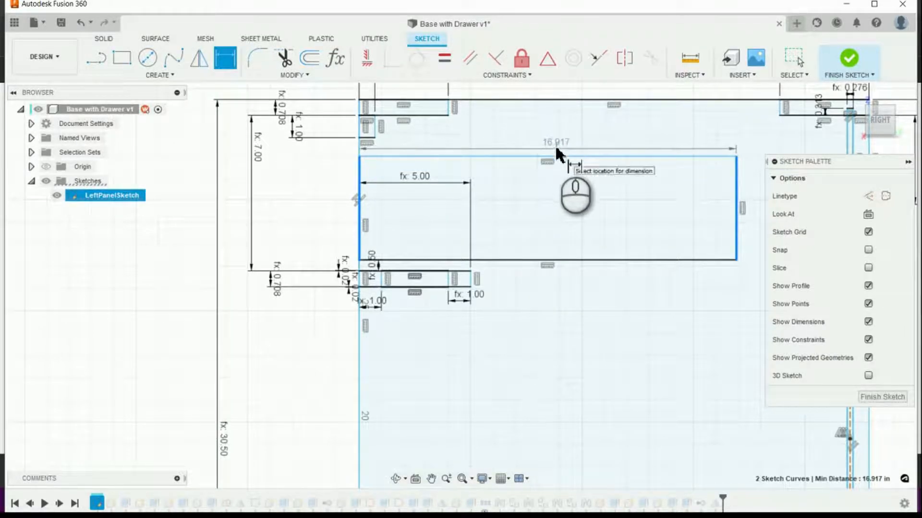
left_click(556, 148)
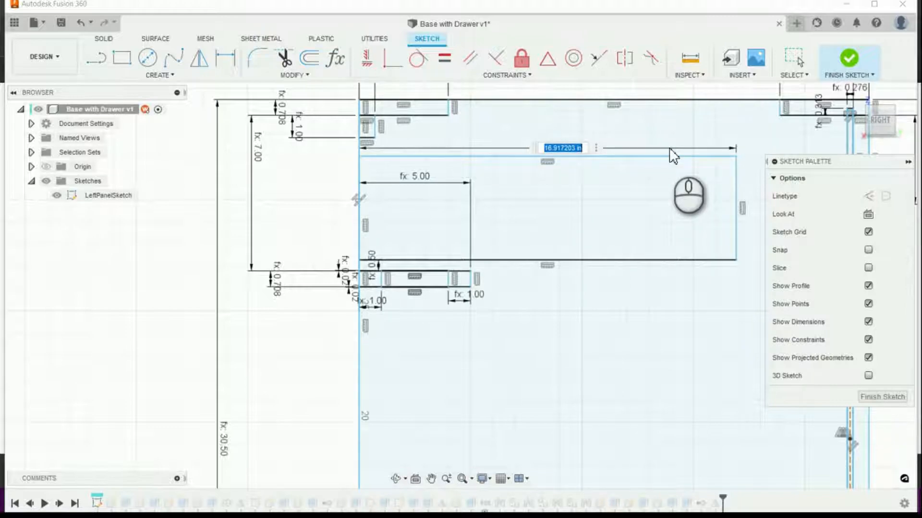
type("si")
key("BackSpace")
key("BackSpace")
type("Slide")
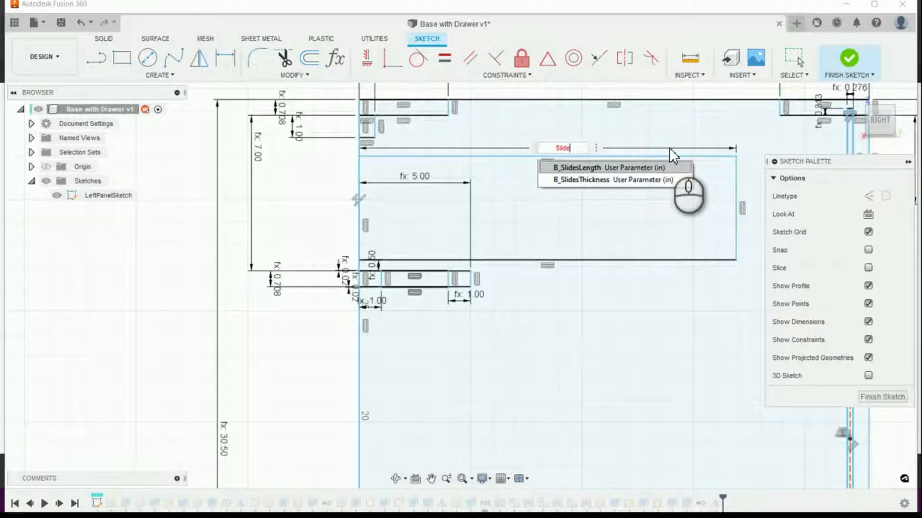
key("Return")
key("Return")
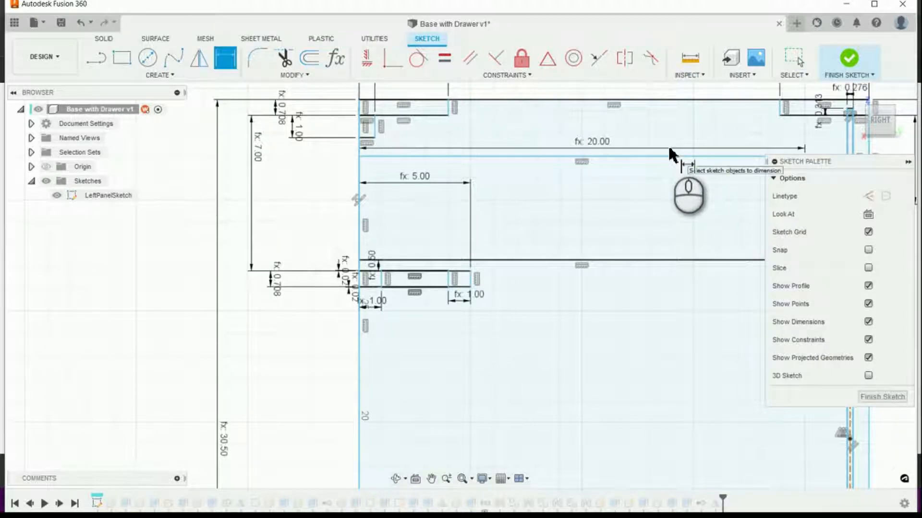
Dimension the gap between the drawer side's upper edge and the small 1.00 in rectangle under the front stretcher as B_DrawerBoxUpperClearance
scroll(603, 184, "down", 3)
scroll(699, 186, "down", 1)
scroll(737, 162, "up", 3)
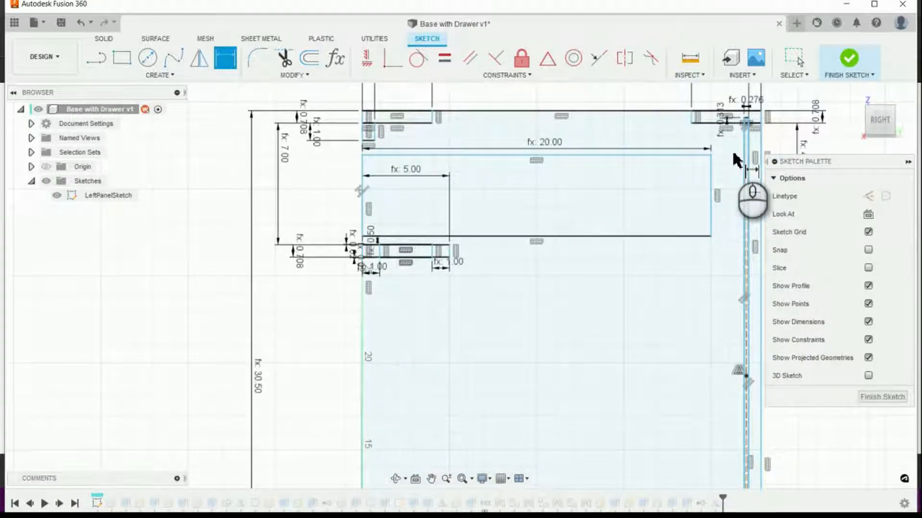
scroll(737, 162, "up", 1)
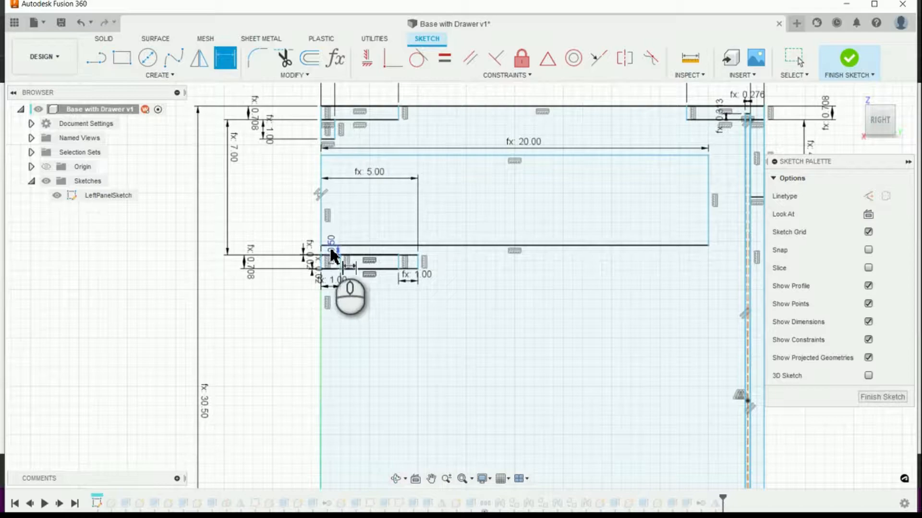
scroll(336, 254, "up", 2)
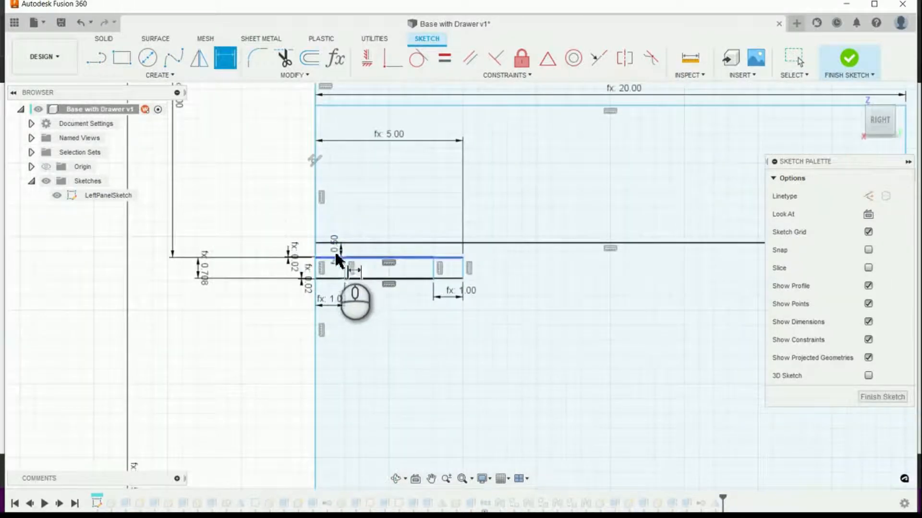
scroll(339, 262, "down", 2)
scroll(352, 194, "up", 1)
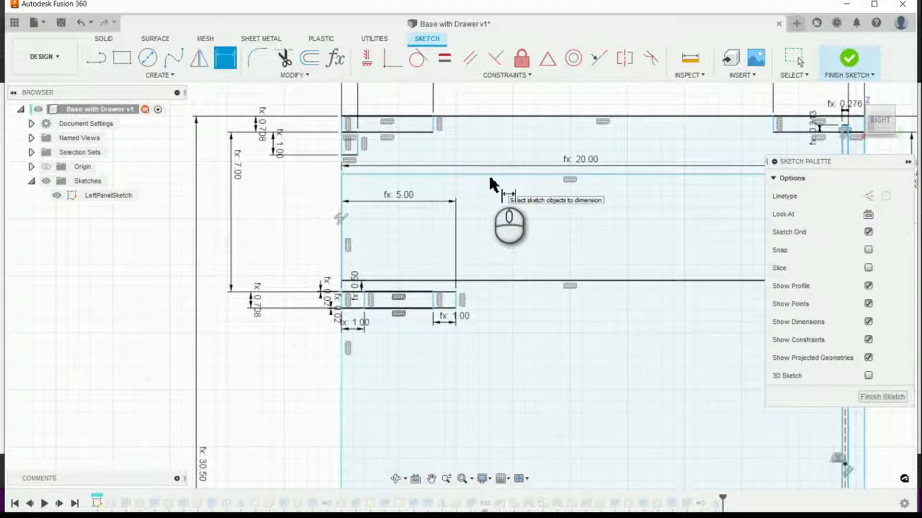
scroll(490, 178, "up", 1)
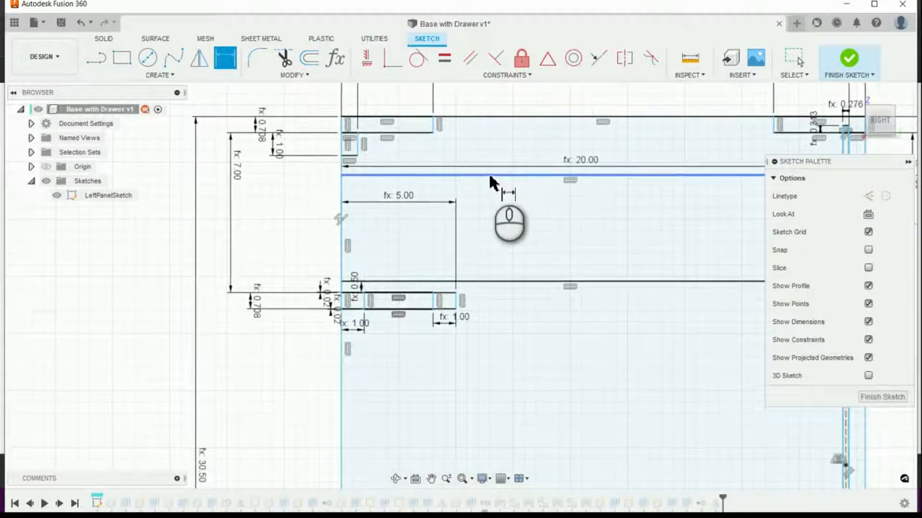
scroll(489, 177, "up", 1)
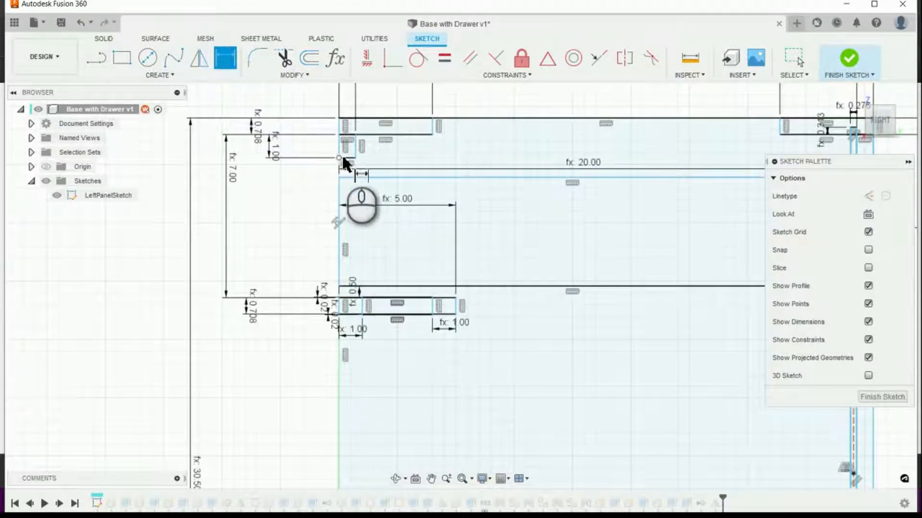
left_click(349, 178)
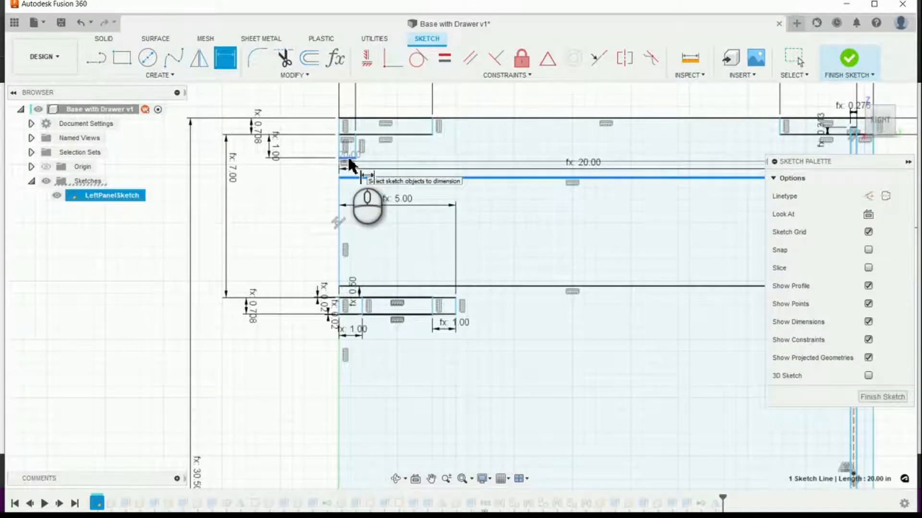
left_click(350, 164)
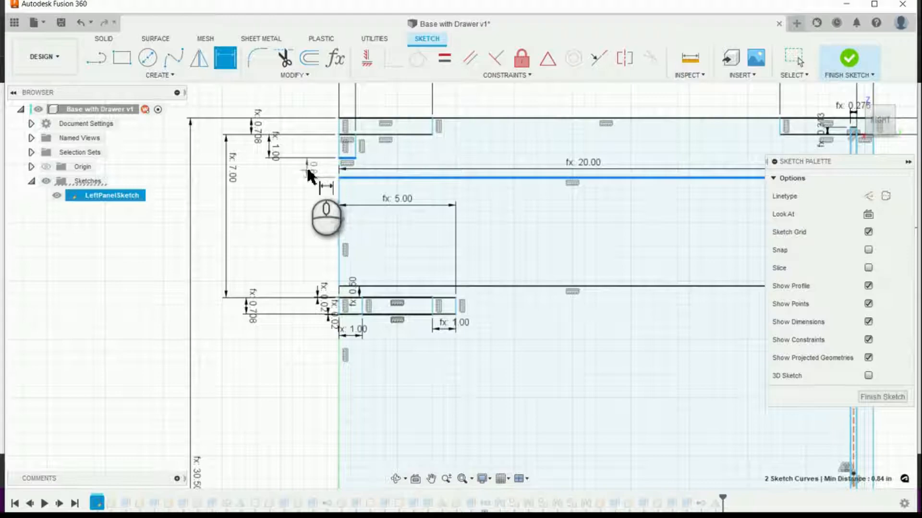
left_click(312, 171)
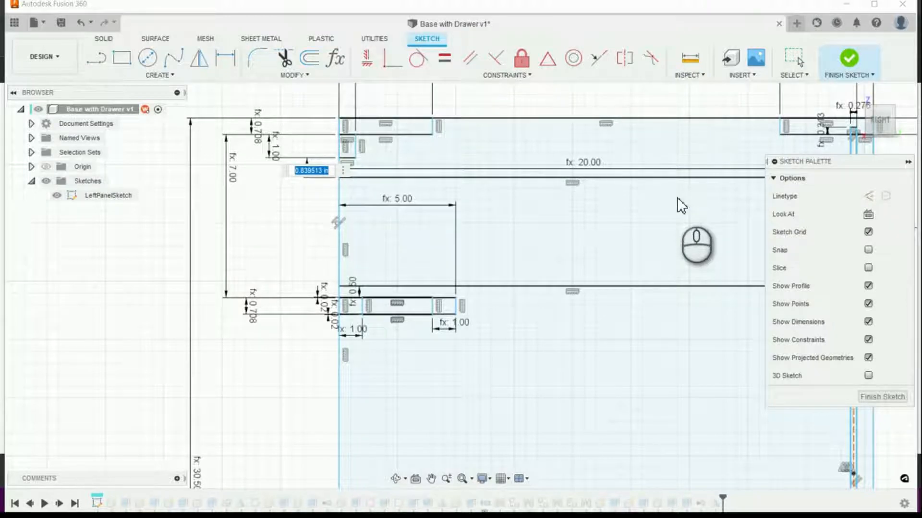
type("upp")
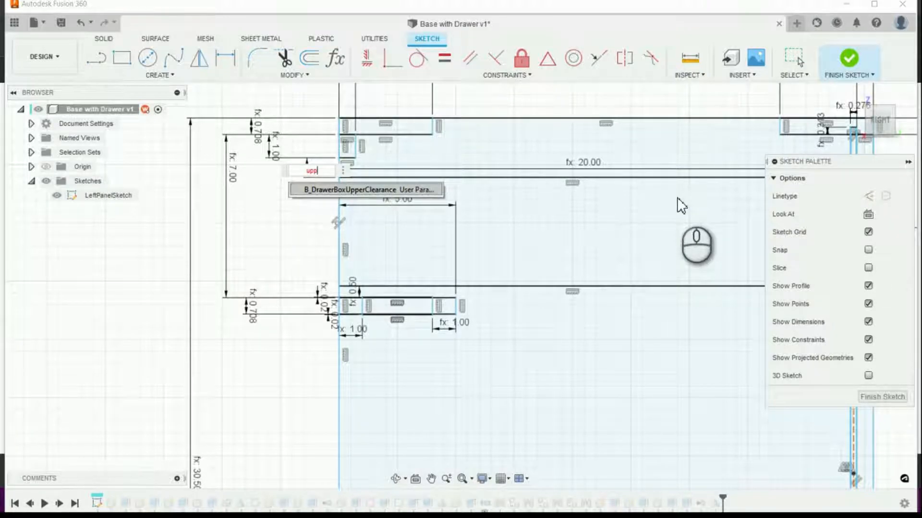
key("Return")
key("Return")
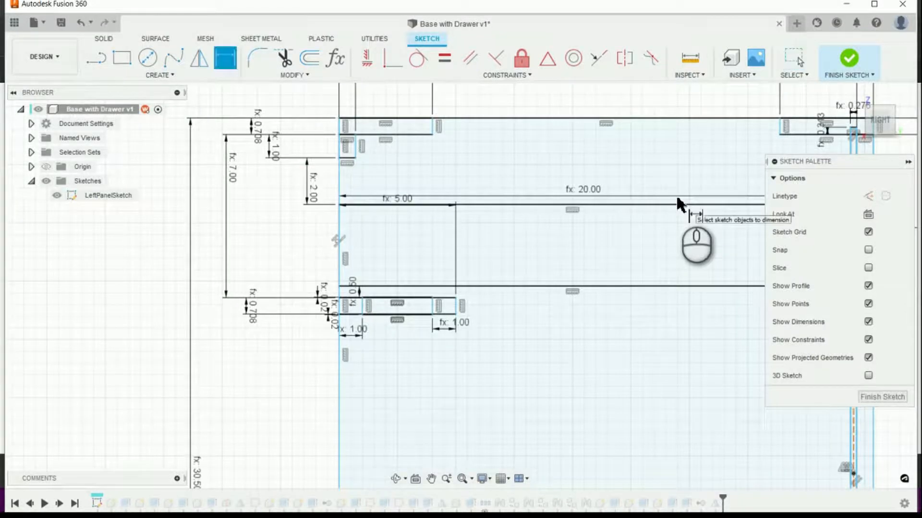
Add a driven dimension for the drawer side's height between its upper and lower edges
scroll(432, 268, "down", 3)
scroll(533, 288, "up", 2)
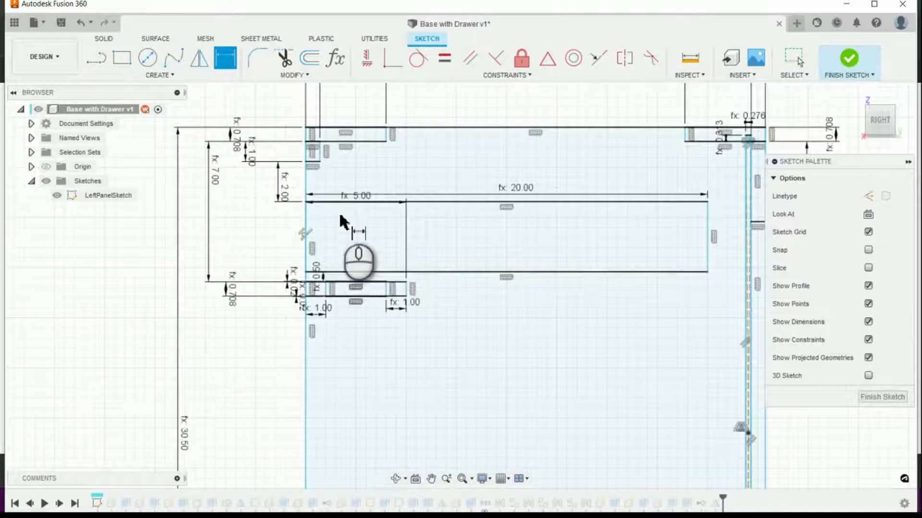
left_click(415, 202)
left_click(428, 272)
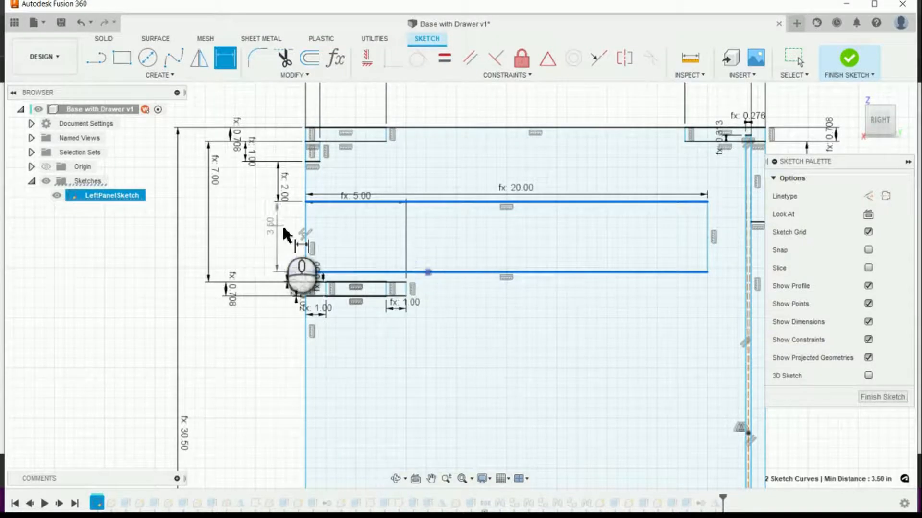
left_click(282, 229)
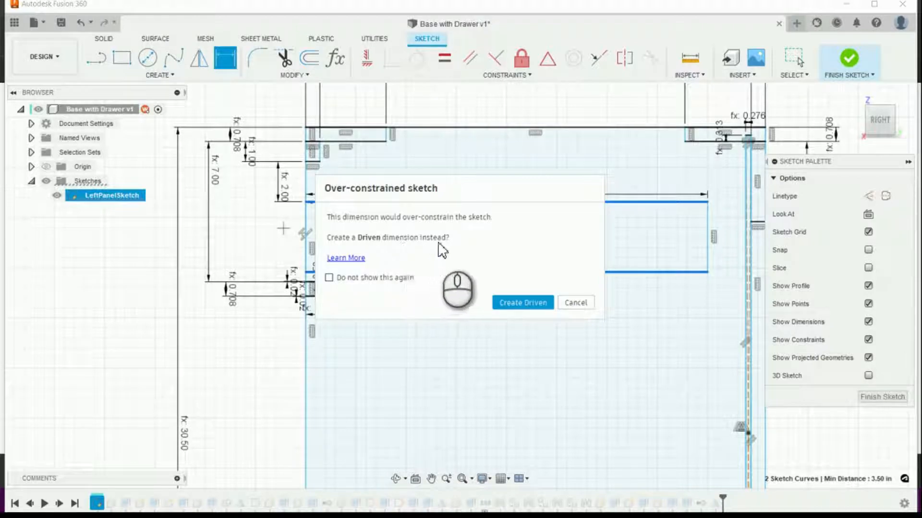
left_click(526, 315)
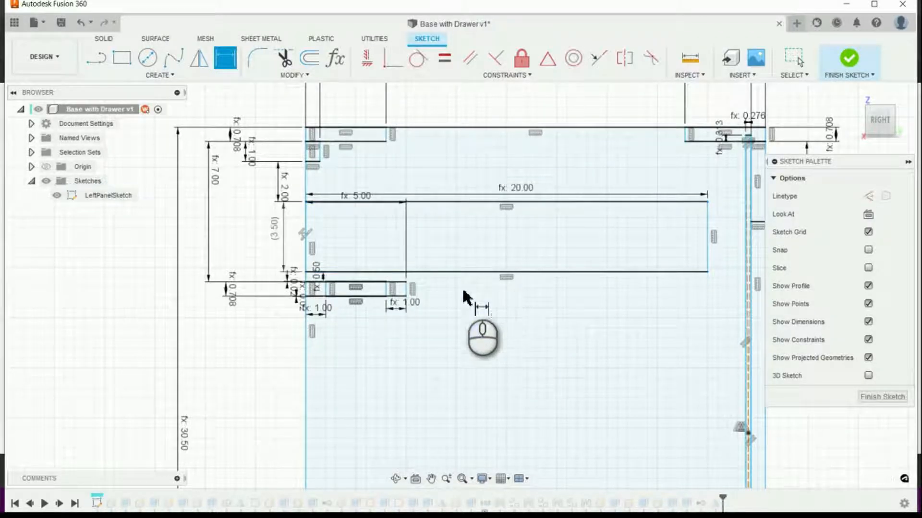
scroll(269, 245, "up", 2)
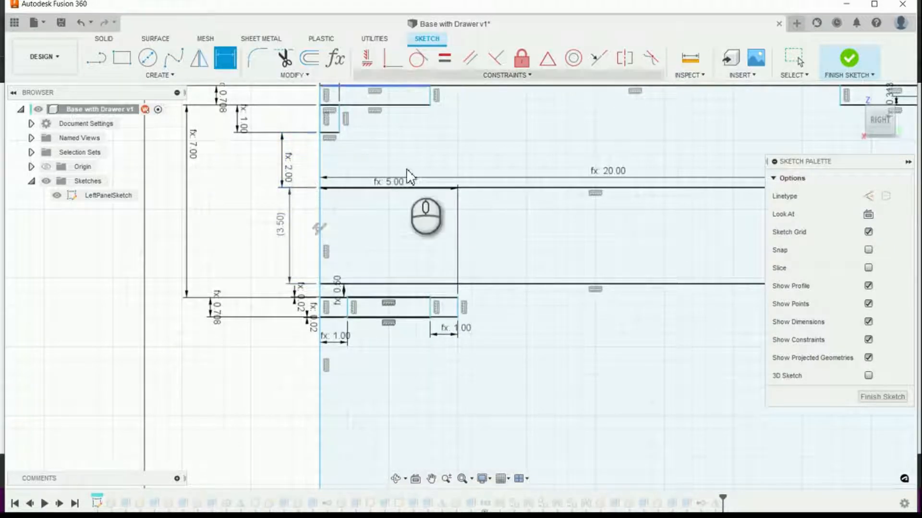
Set the user parameter B_DrawerBoxUpperClearance to 1 in
left_click(342, 62)
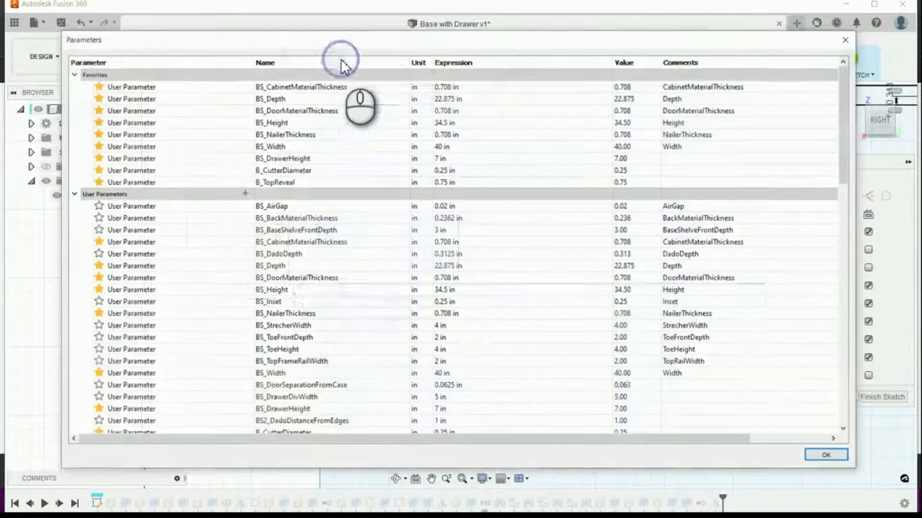
scroll(382, 305, "down", 5)
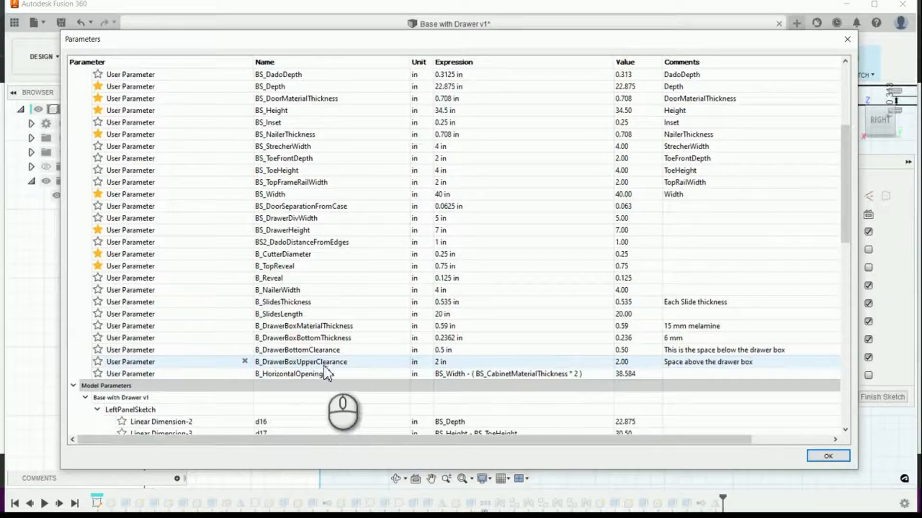
left_click(457, 363)
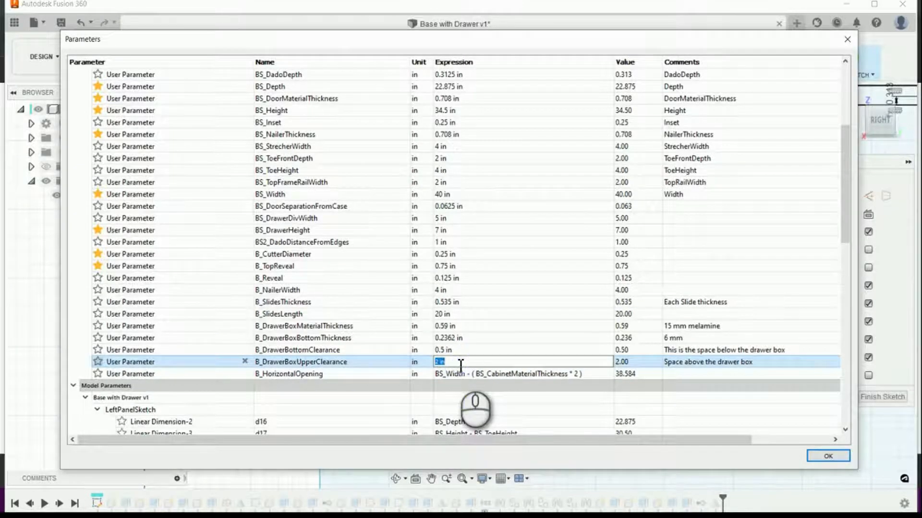
type("1")
key("Return")
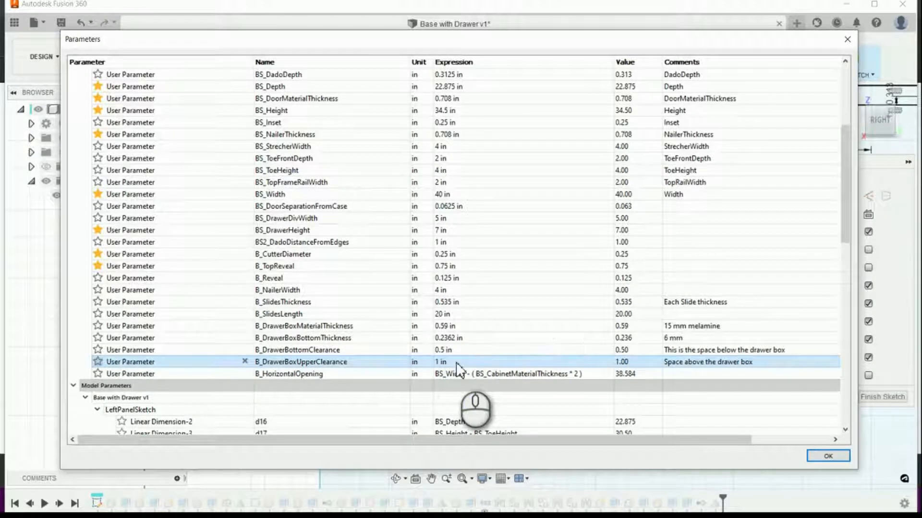
left_click(822, 454)
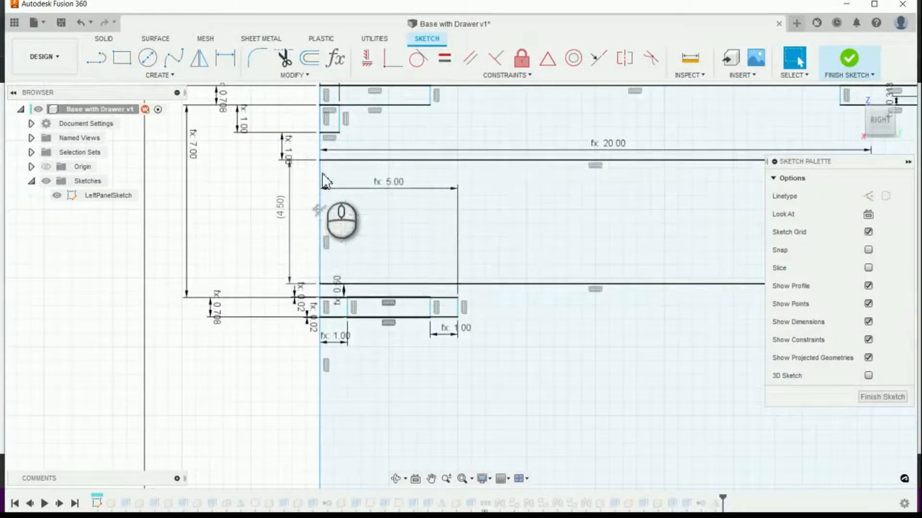
left_click(287, 222)
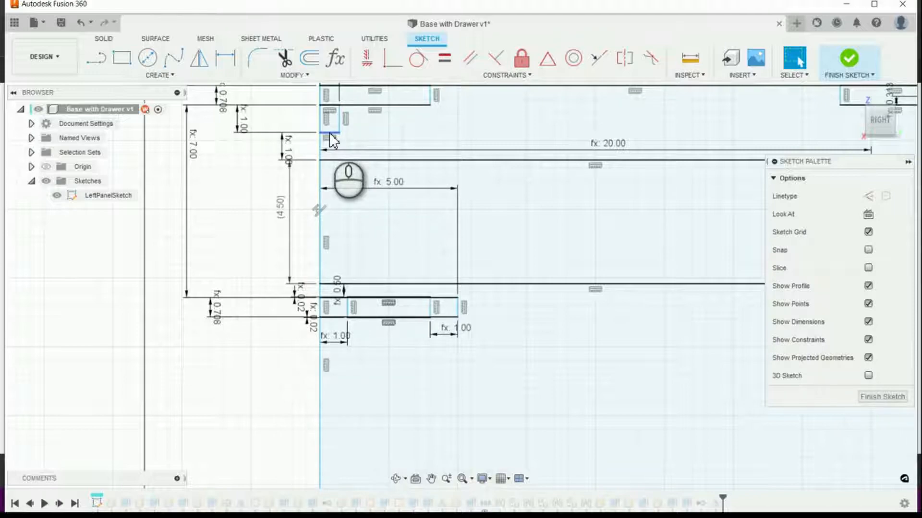
Finish editing LeftPanelSketch and return the cabinet to the home view
scroll(360, 288, "down", 3)
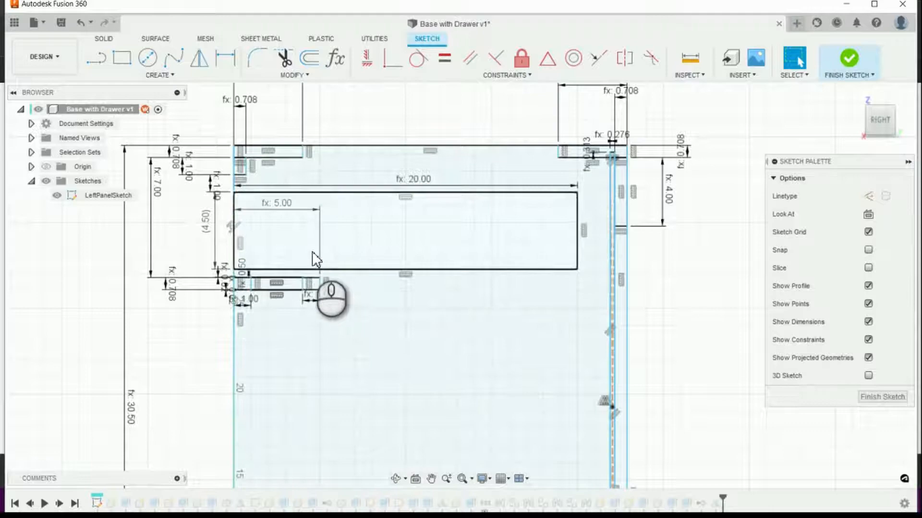
left_click(883, 396)
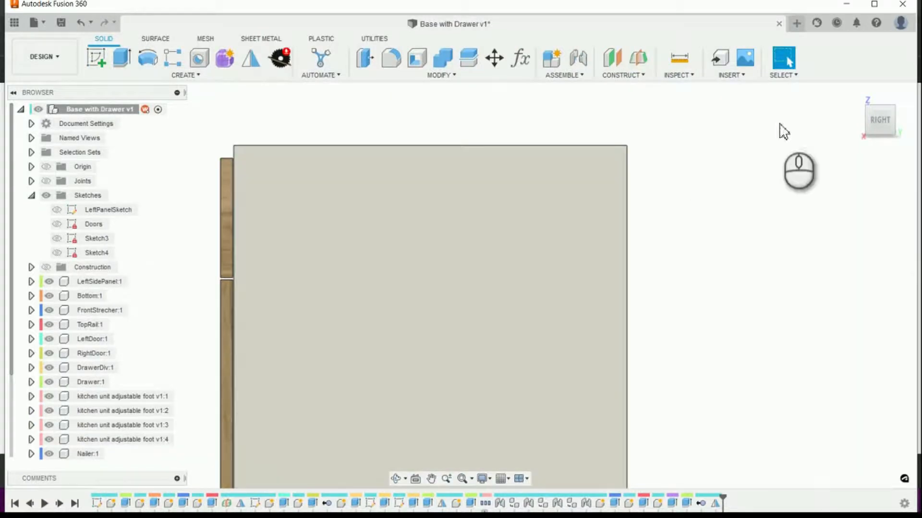
left_click(855, 94)
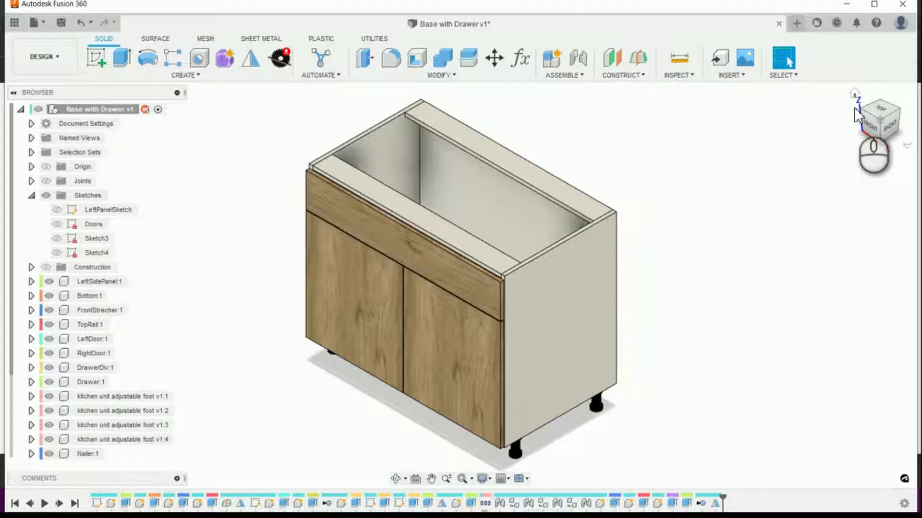
Show LeftPanelSketch and hide the LeftSidePanel component to expose the drawer side profile
left_click(59, 214)
left_click(57, 210)
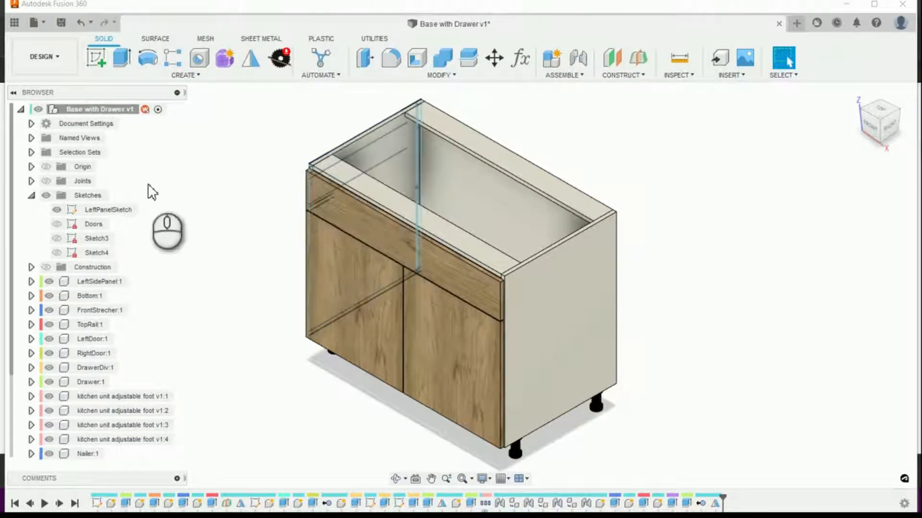
left_click(49, 282)
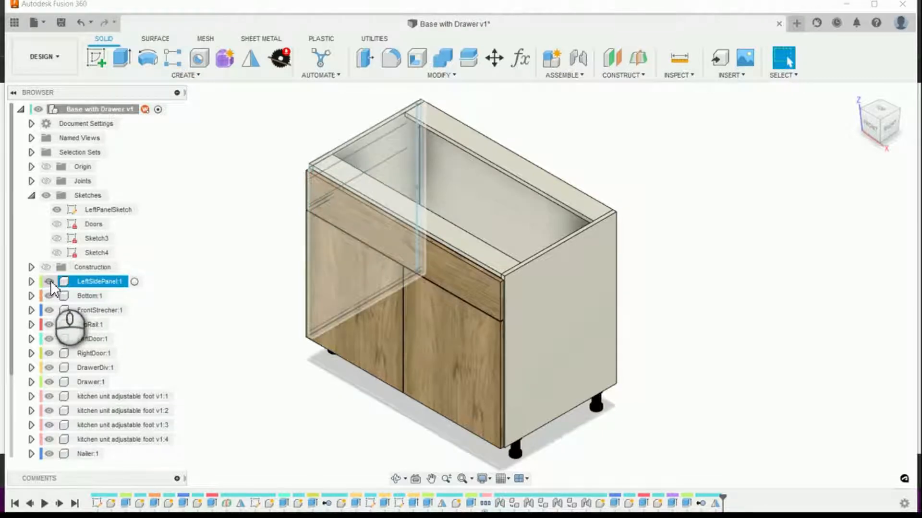
left_click(49, 281)
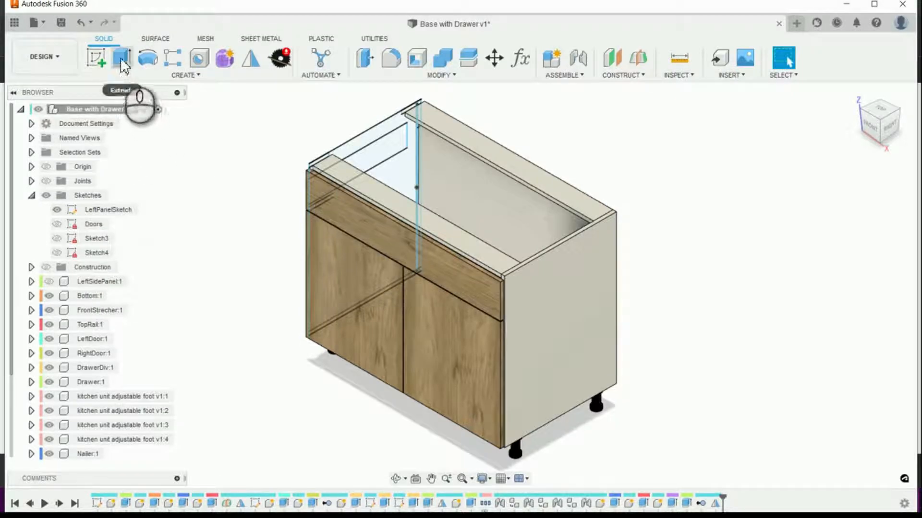
Set up an Extrude of the drawer side profile as a new component with distance B_DrawerBoxMaterialThickness
left_click(121, 62)
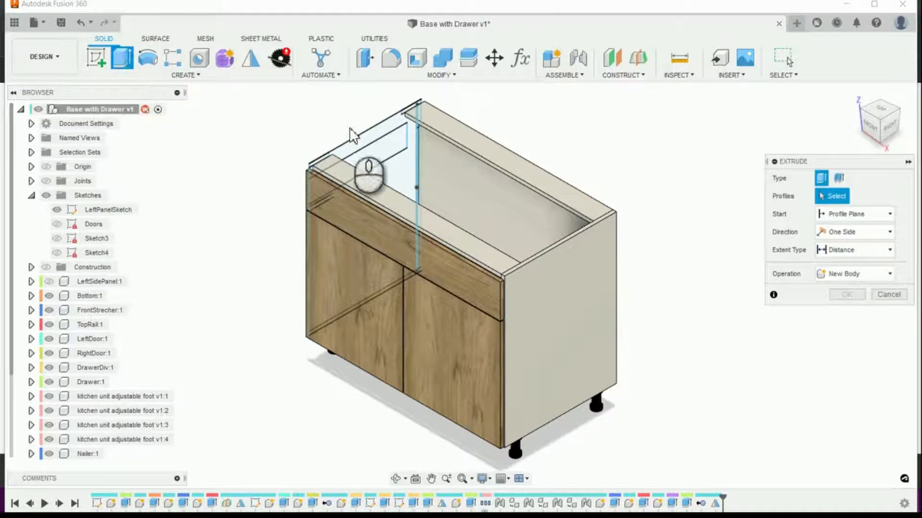
left_click(376, 159)
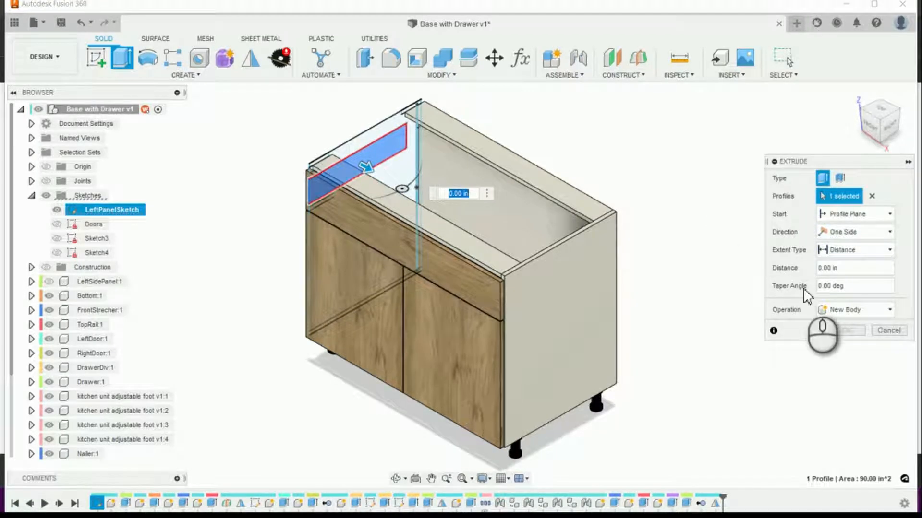
left_click(888, 310)
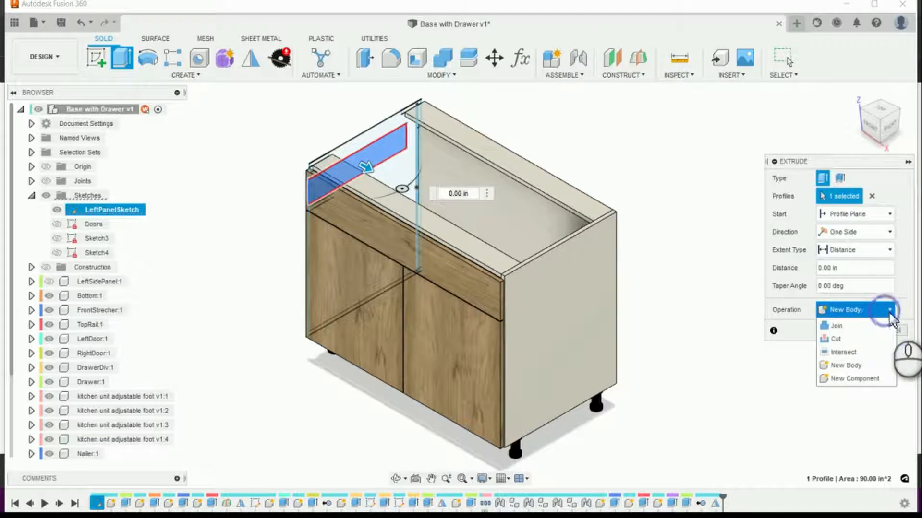
left_click(871, 379)
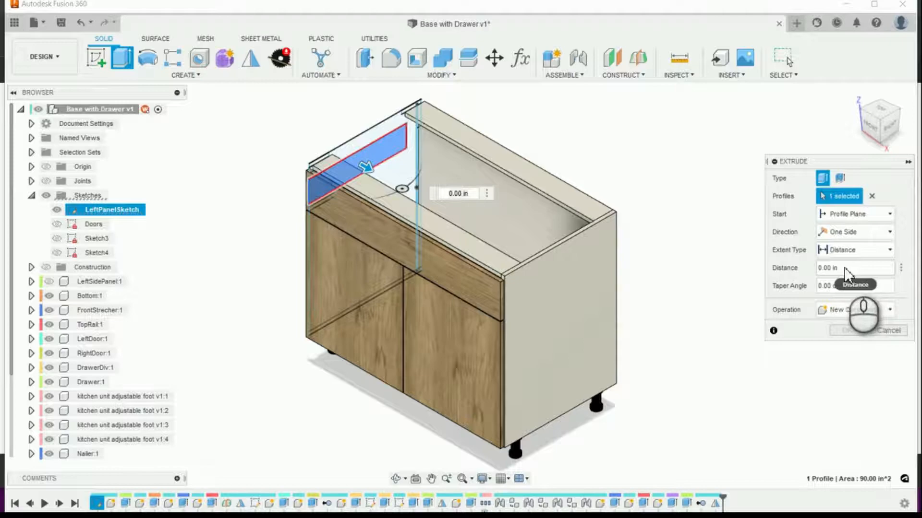
left_click_drag(843, 269, 805, 268)
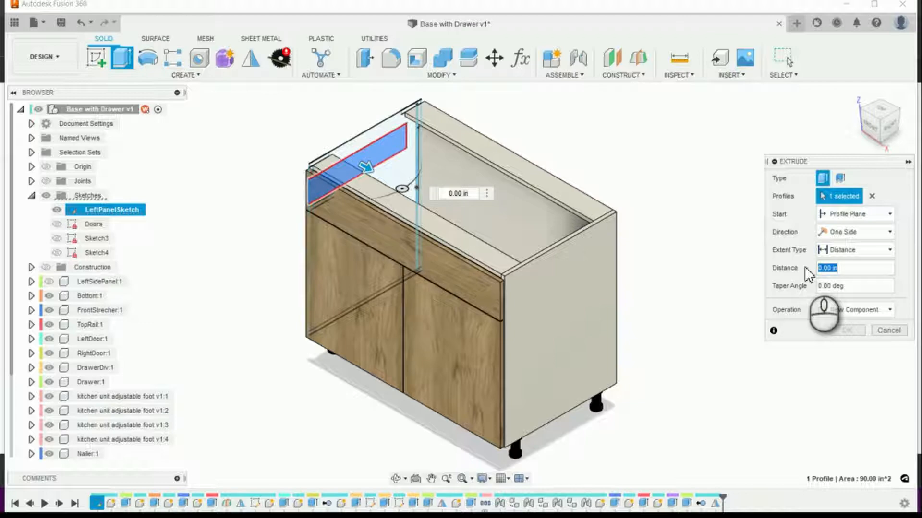
type("mate")
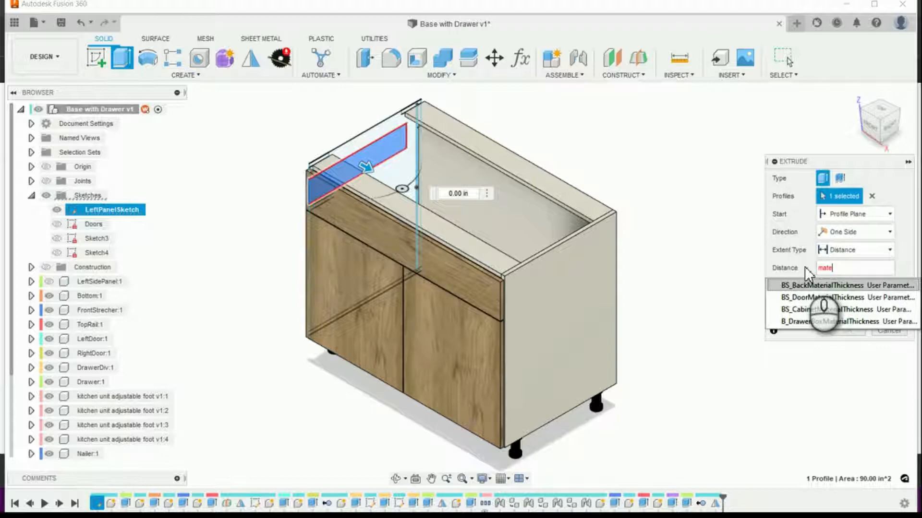
key("Down")
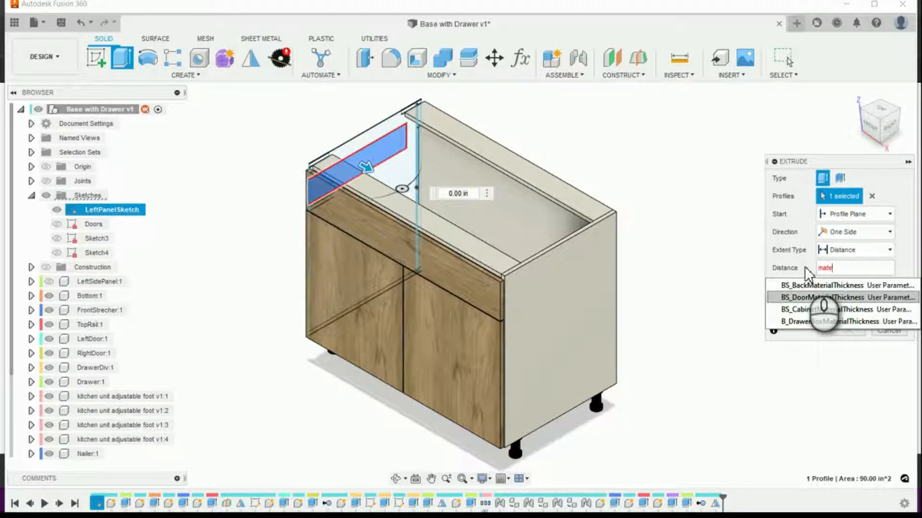
key("Down")
key("Down")
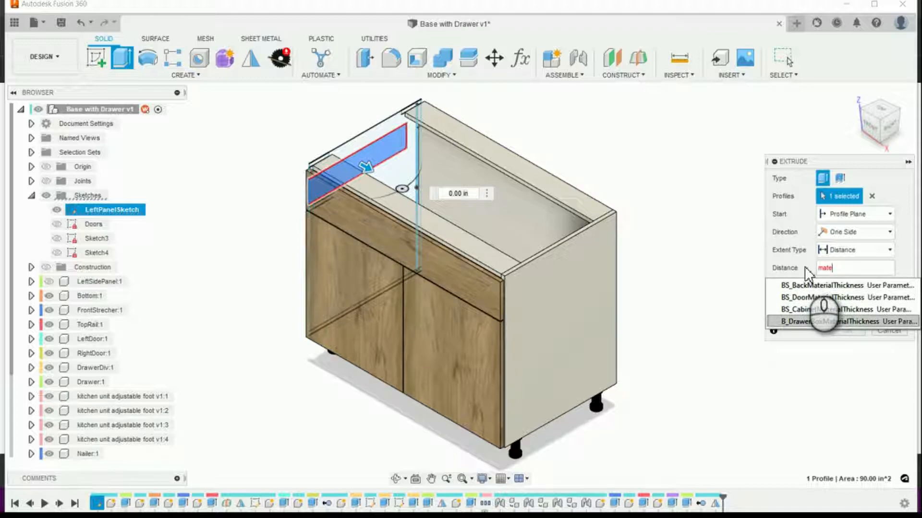
key("Return")
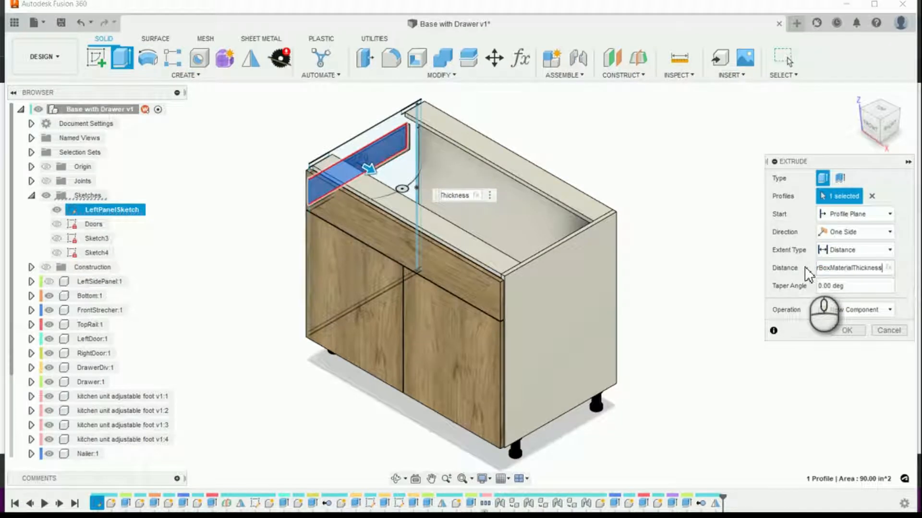
Start the drawer side extrusion from an offset of BS_CabinetMaterialThickness+B_SlidesThickness and complete it
left_click(888, 214)
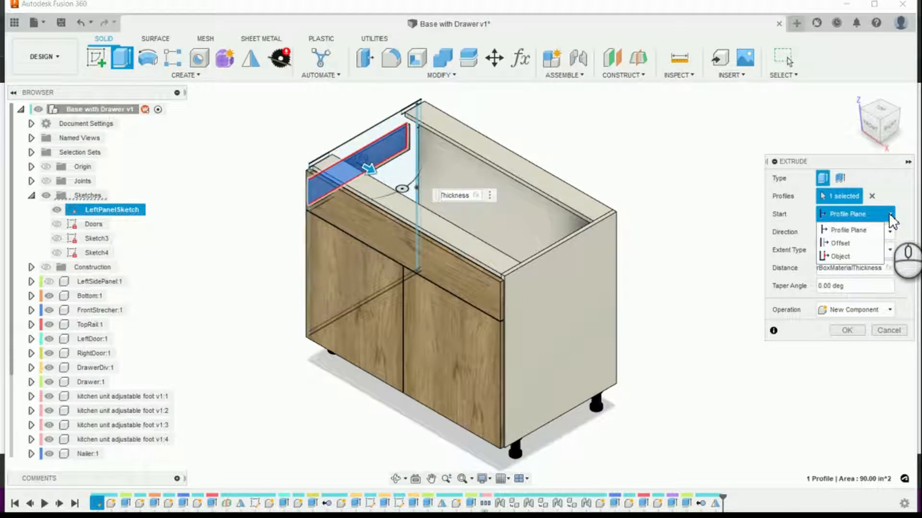
left_click(896, 206)
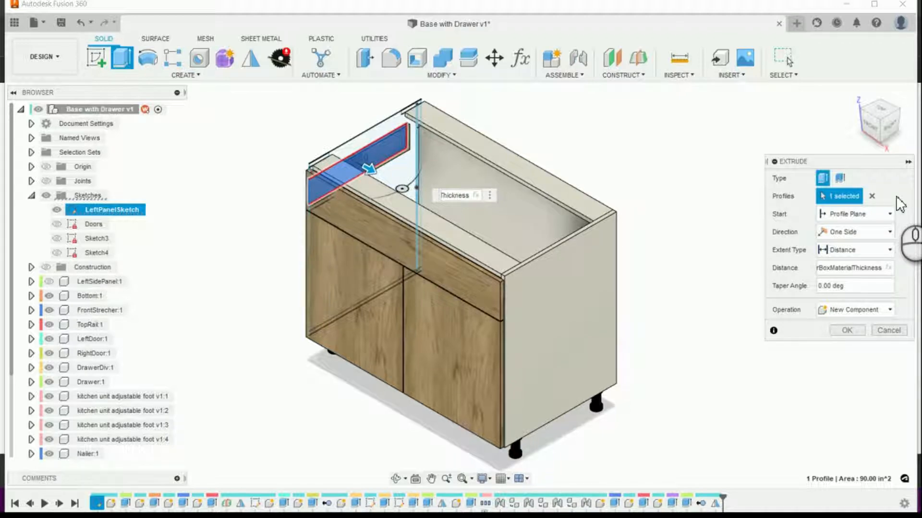
left_click(890, 214)
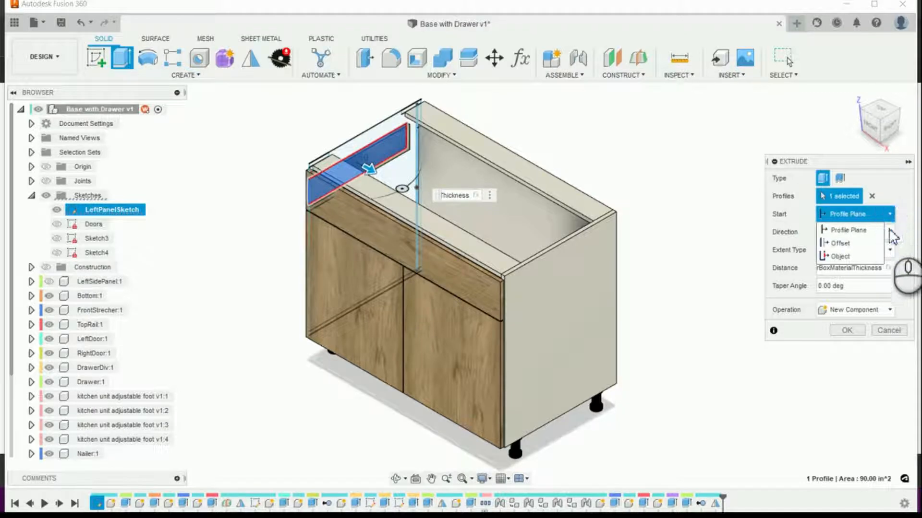
left_click(872, 250)
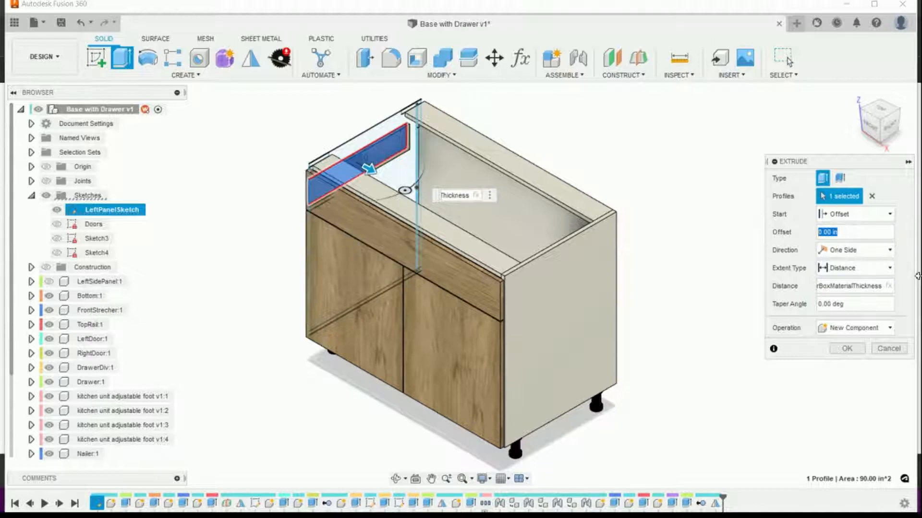
type("02_CabinetMaterialThickness")
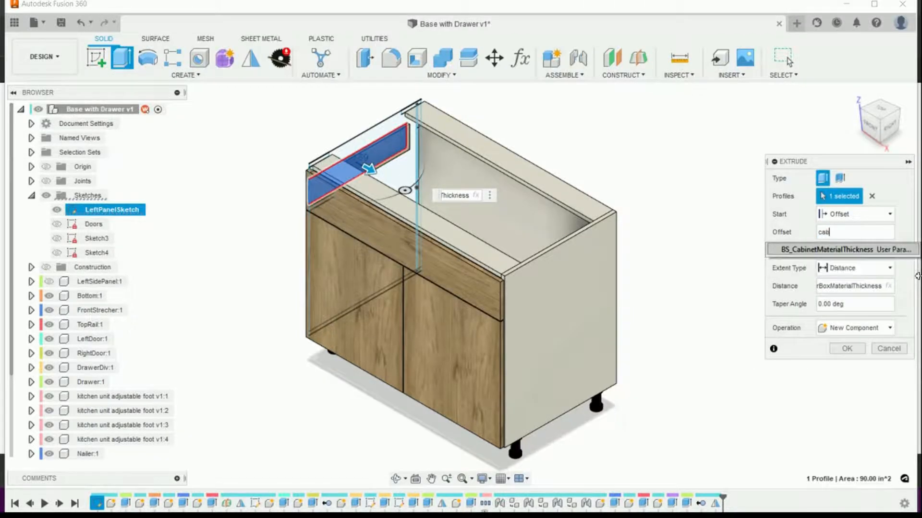
key("Return")
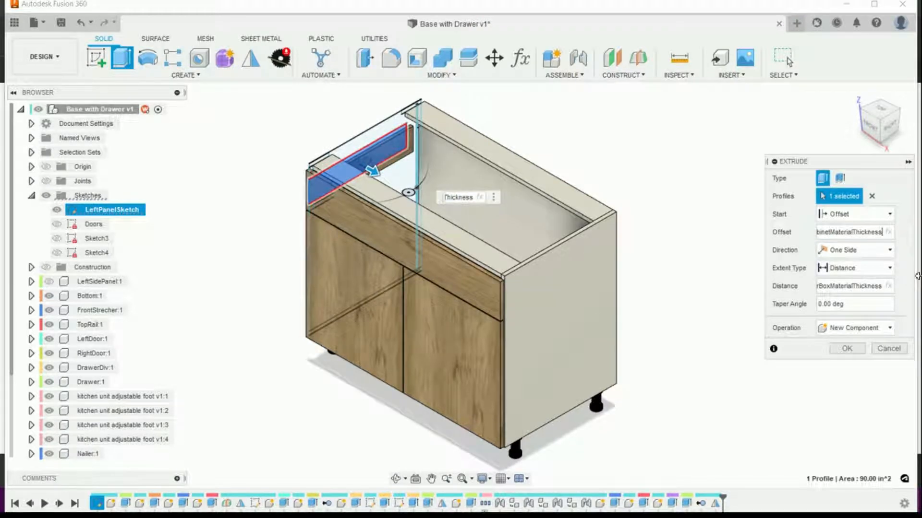
type("+sl")
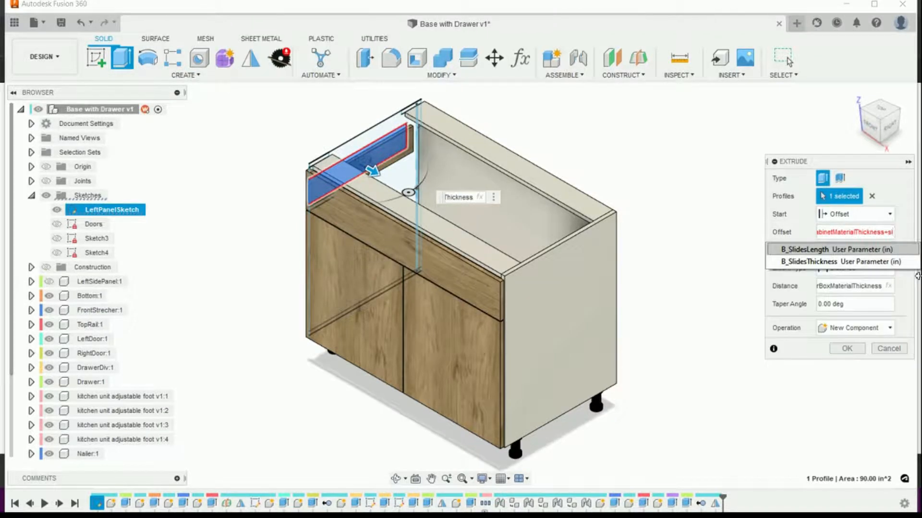
key("Down")
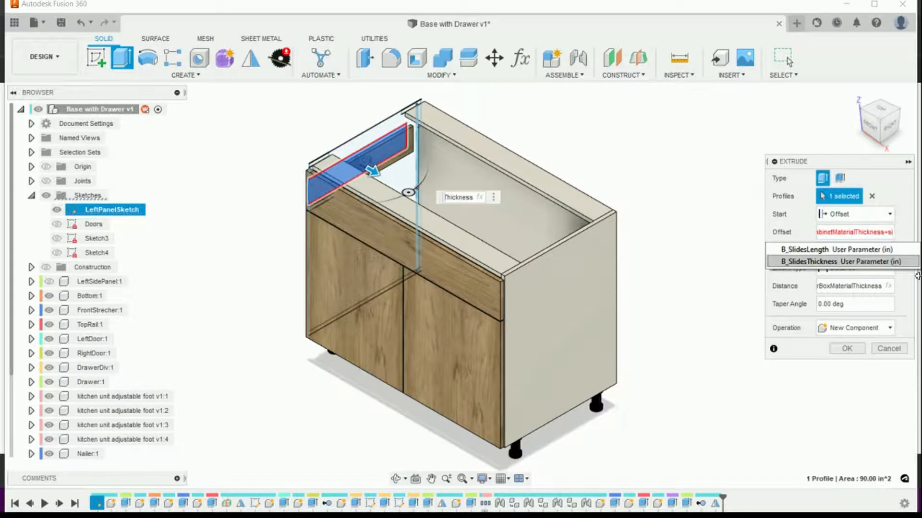
key("Return")
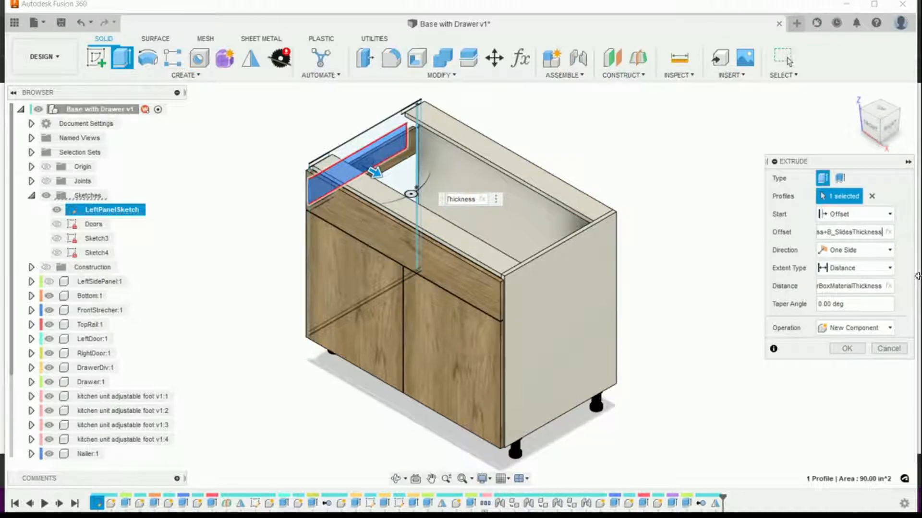
left_click(857, 351)
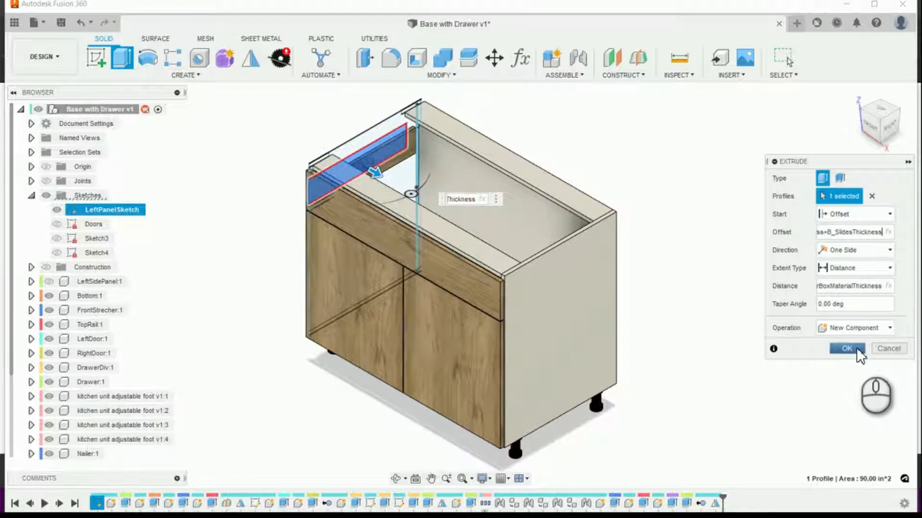
left_click(858, 350)
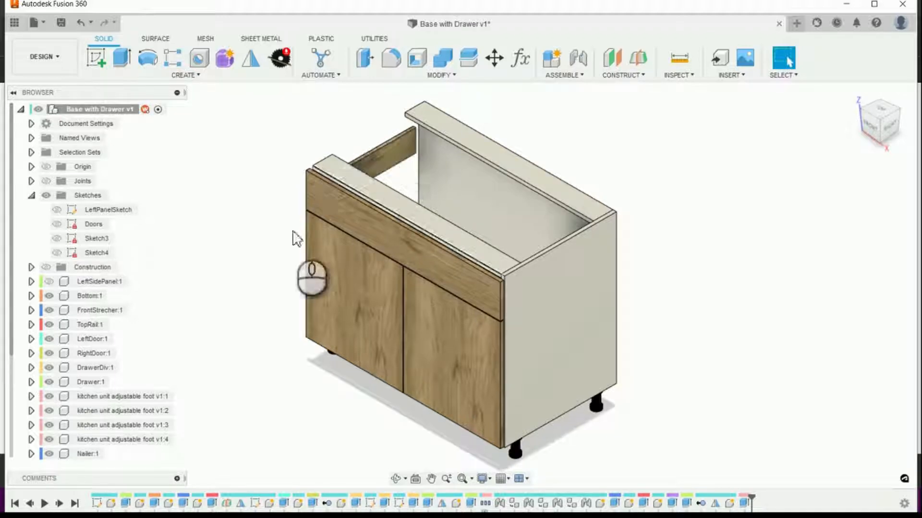
Rename the newly extruded drawer side component as Drawer Side
scroll(130, 360, "down", 3)
scroll(130, 355, "down", 1)
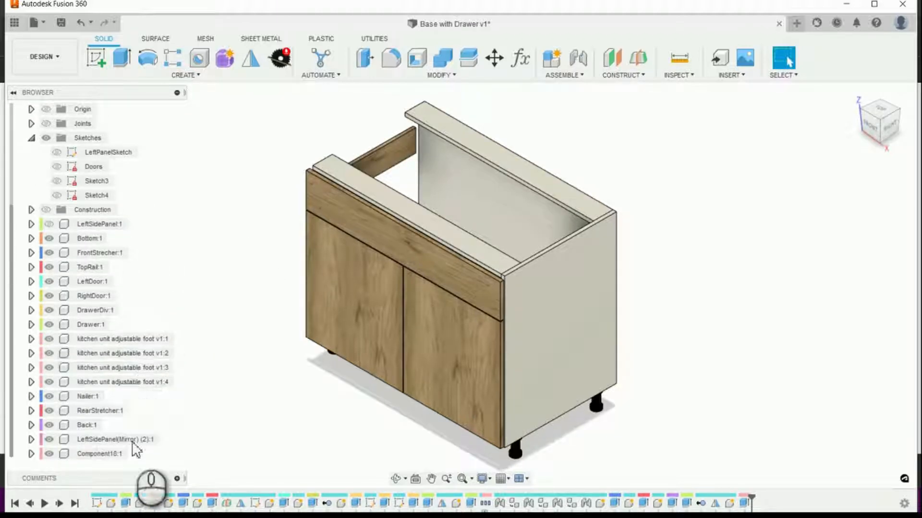
left_click(114, 454)
double_click(118, 455)
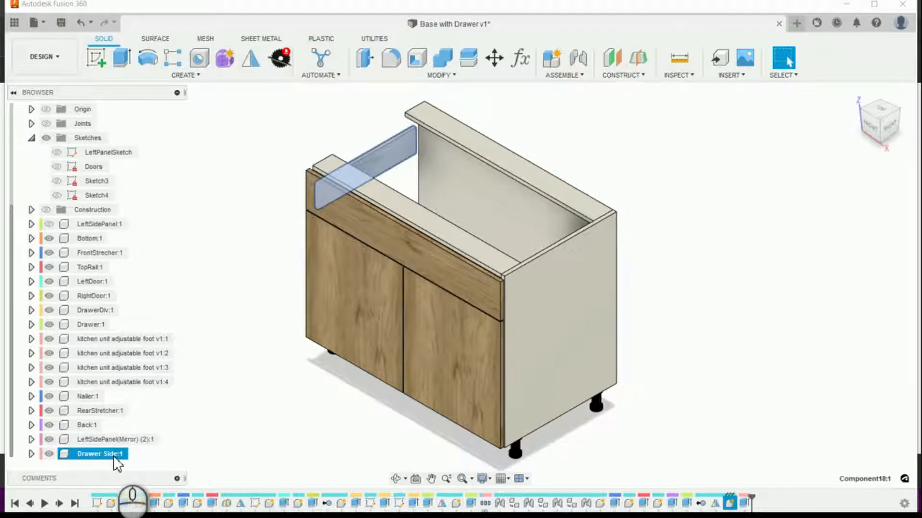
left_click(202, 449)
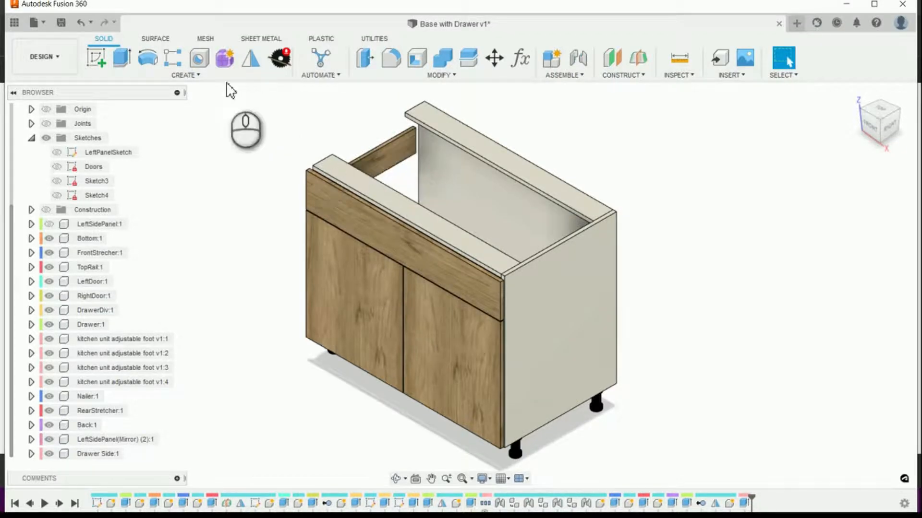
Start a sketch on the inner face of Drawer Side and make the LeftSidePanel component visible again
left_click(95, 57)
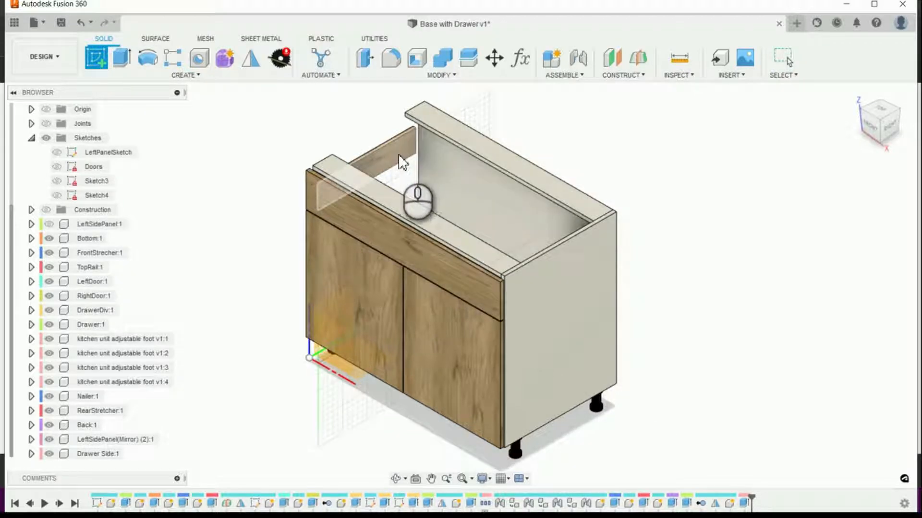
left_click(399, 155)
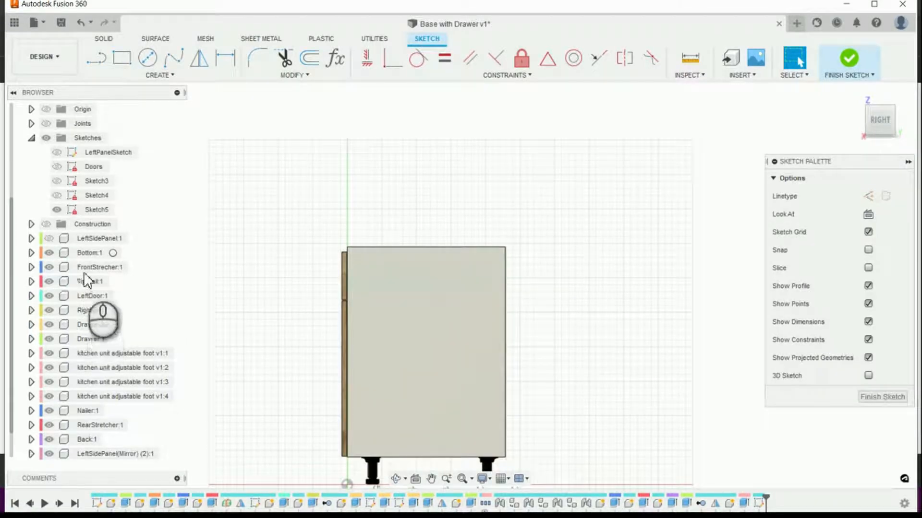
left_click(50, 239)
left_click(50, 240)
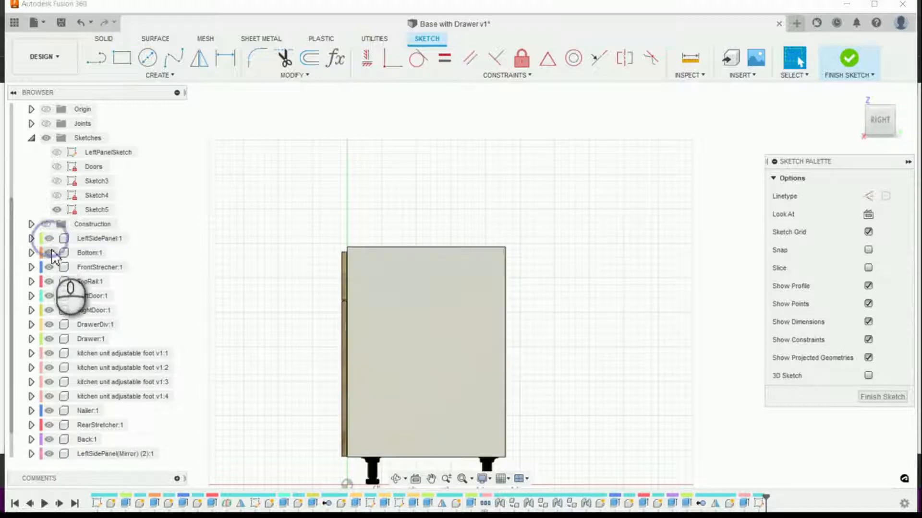
Hide the LeftSidePanel(Mirror) and Drawer components to expose the whole drawer side in the sketch view
scroll(91, 393, "down", 1)
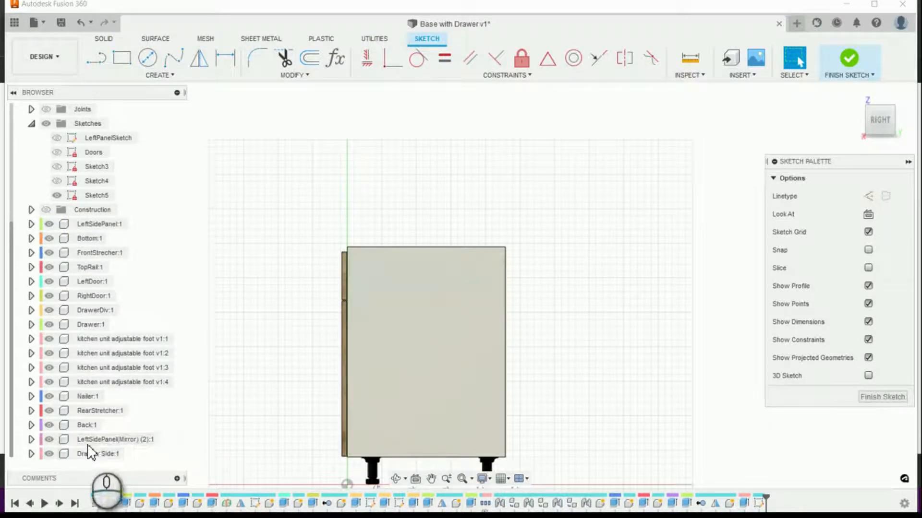
left_click(50, 440)
left_click(50, 439)
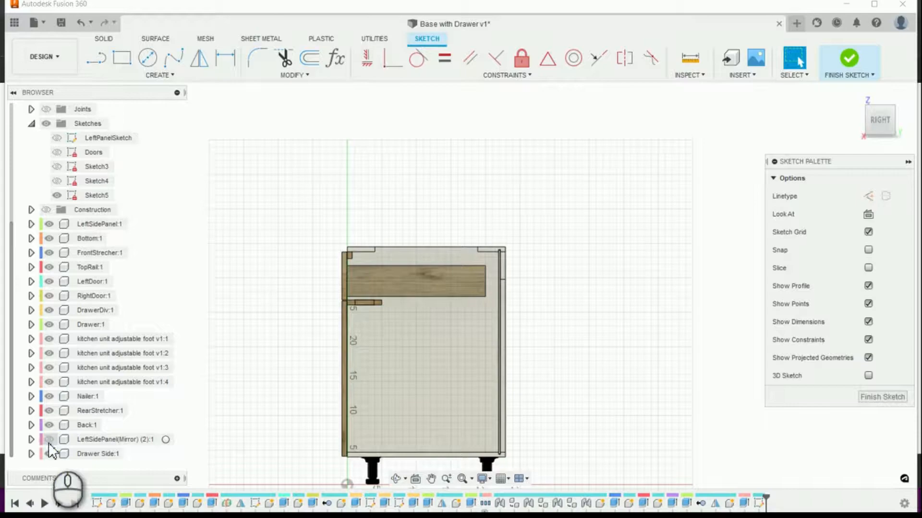
scroll(372, 252, "up", 5)
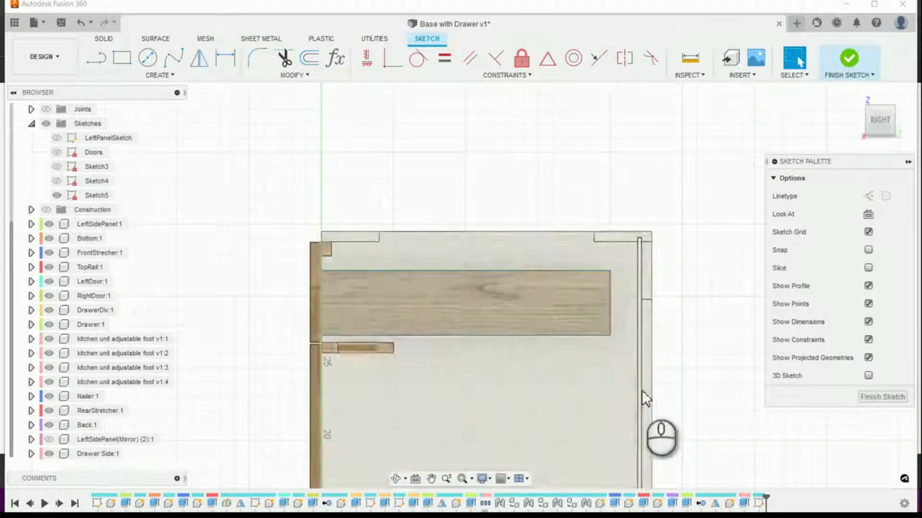
scroll(715, 343, "up", 2)
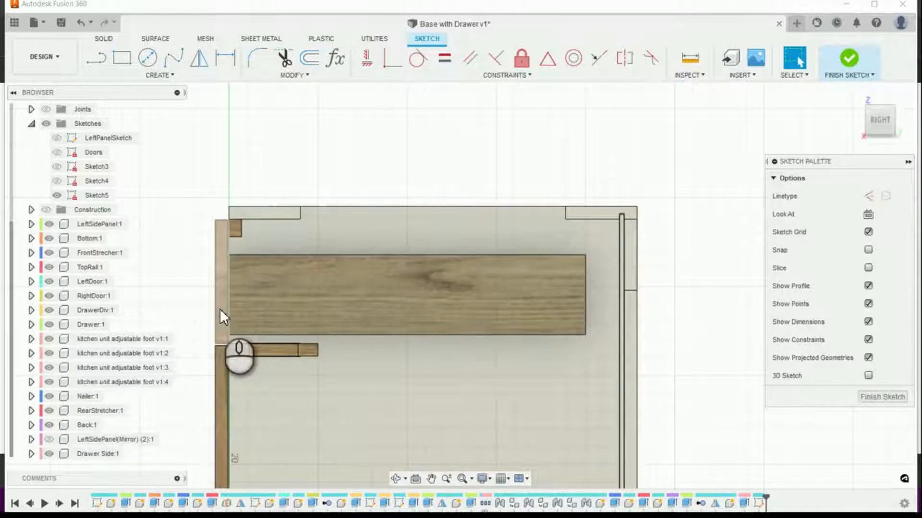
left_click(49, 324)
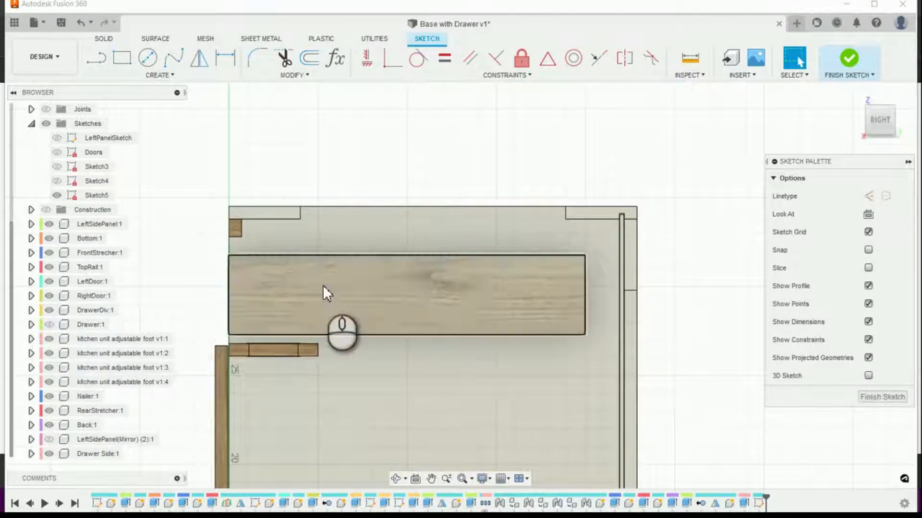
Sketch a full-height rectangle at the rear end of the drawer side, with its width set to B_DrawerBoxMaterialThickness
scroll(331, 288, "up", 2)
scroll(636, 312, "down", 1)
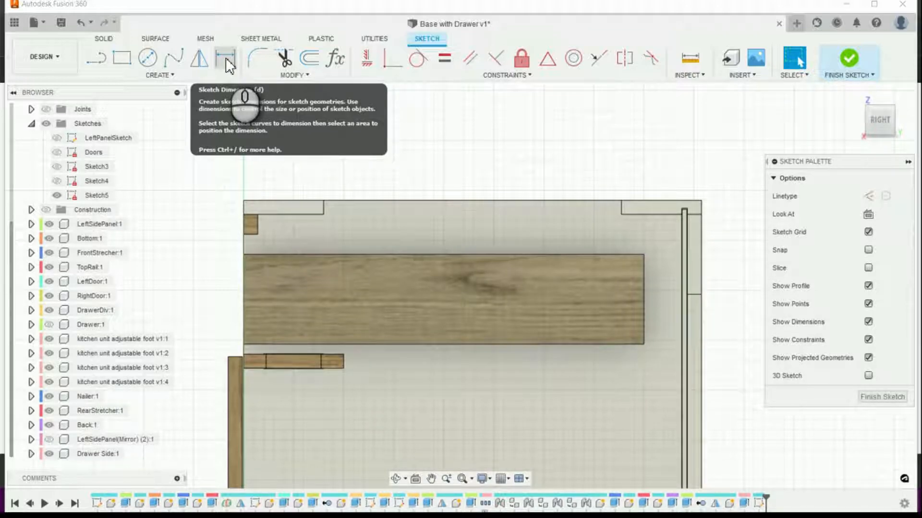
left_click(122, 56)
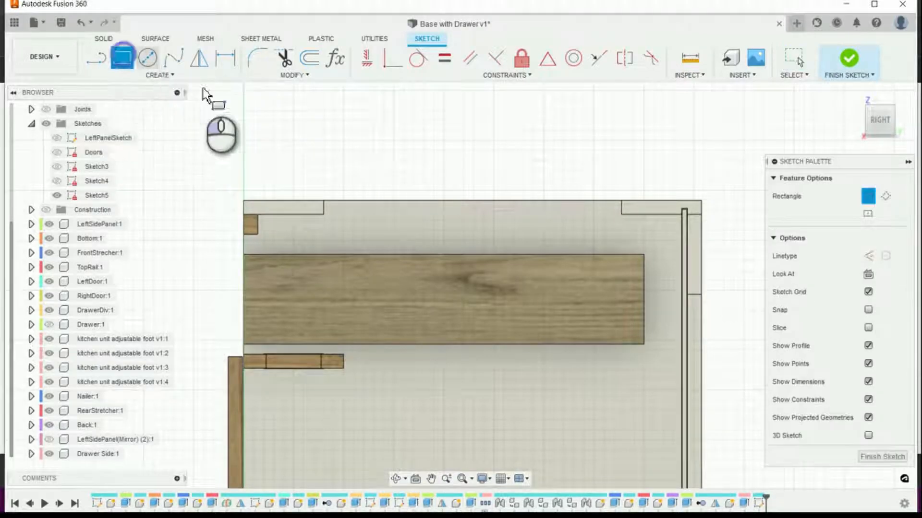
left_click(642, 258)
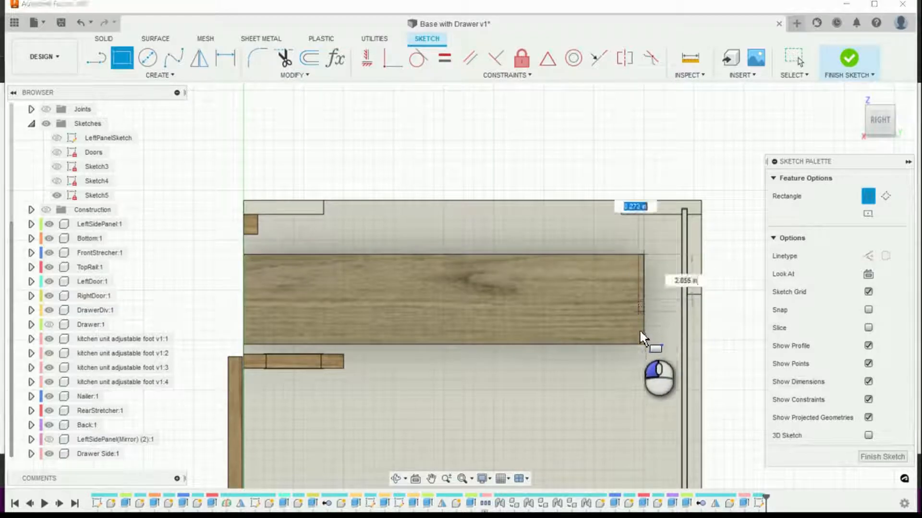
left_click(642, 345)
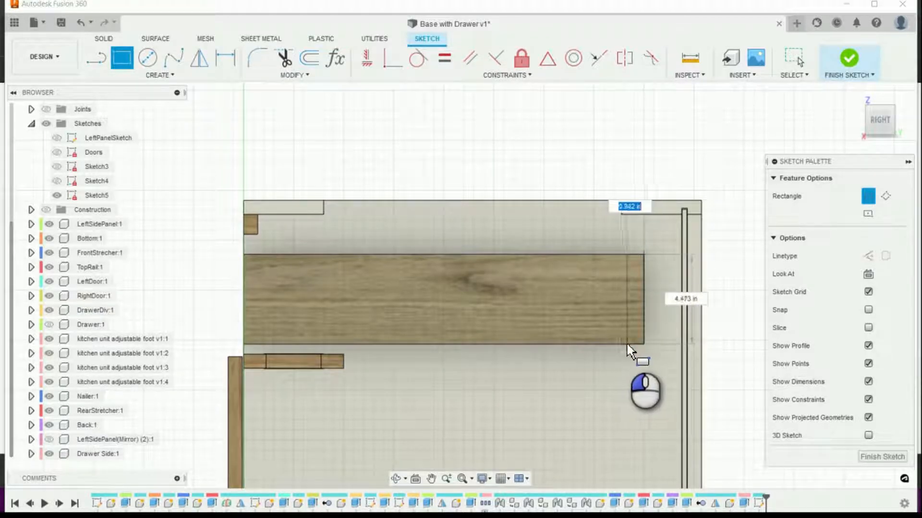
left_click(631, 350)
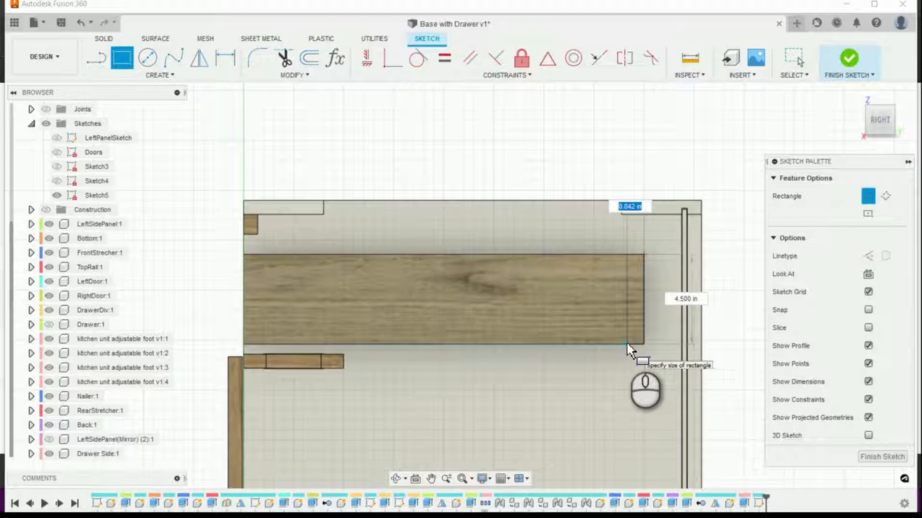
type("thic")
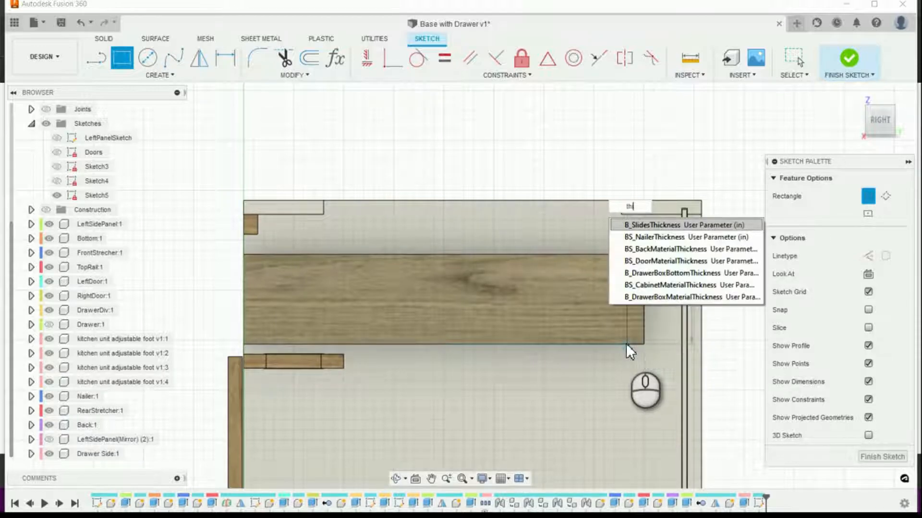
key("Down")
key("Down")
key("Down")
key("Down")
key("Down")
key("Down")
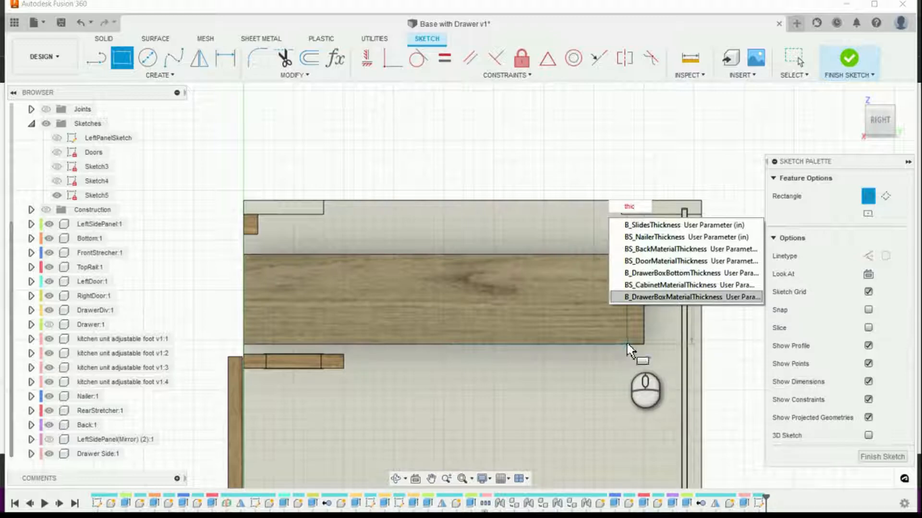
key("Return")
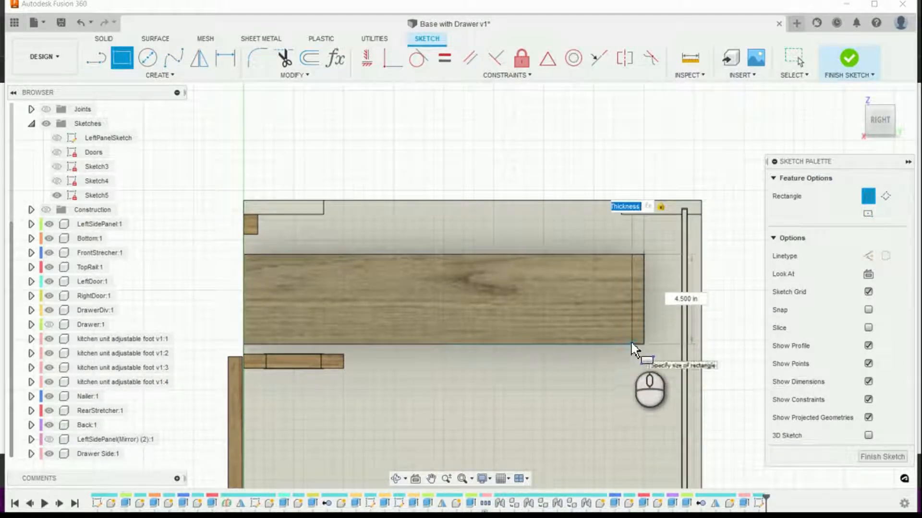
left_click(631, 344)
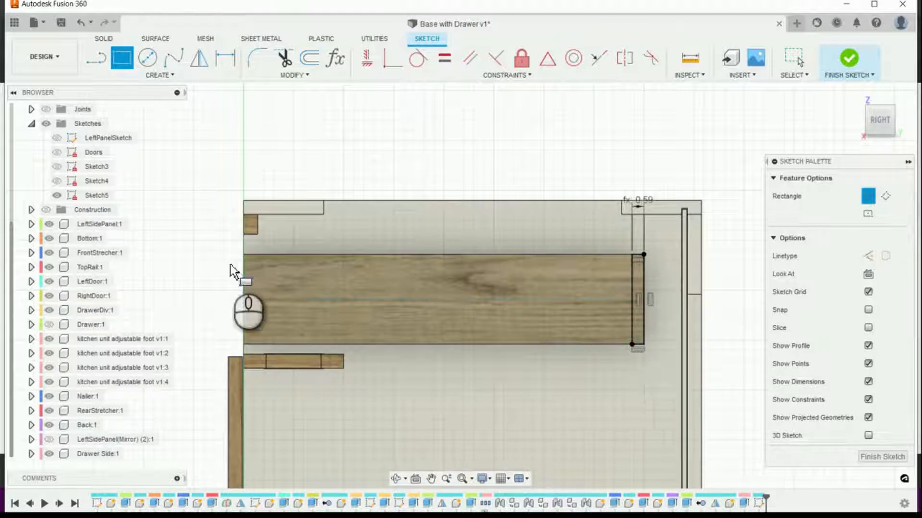
Sketch a rectangle from the upper front corner of the drawer side, B_DrawerBoxMaterialThickness wide and about 4.17 in high
left_click(122, 59)
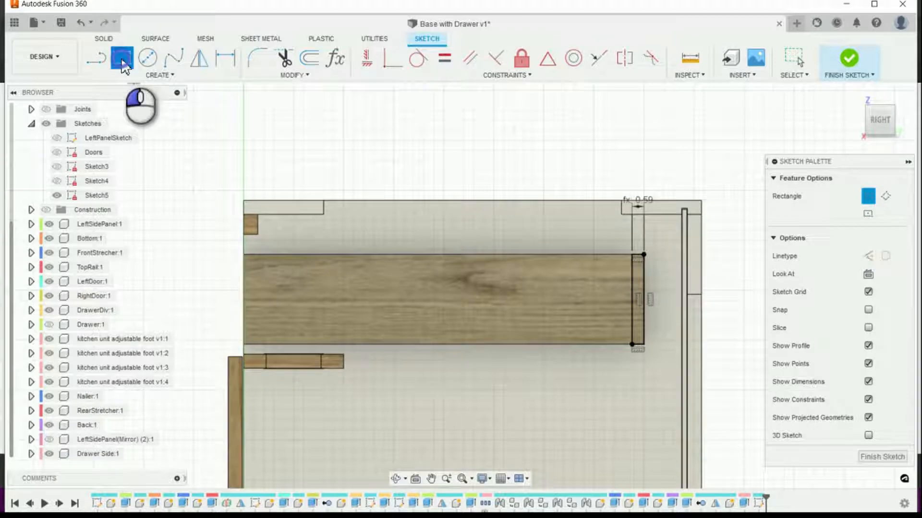
left_click(243, 255)
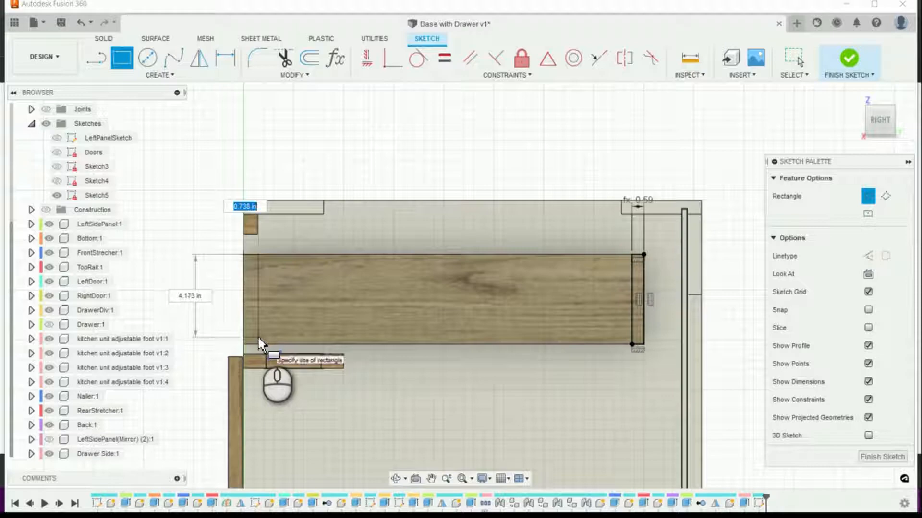
type("dr")
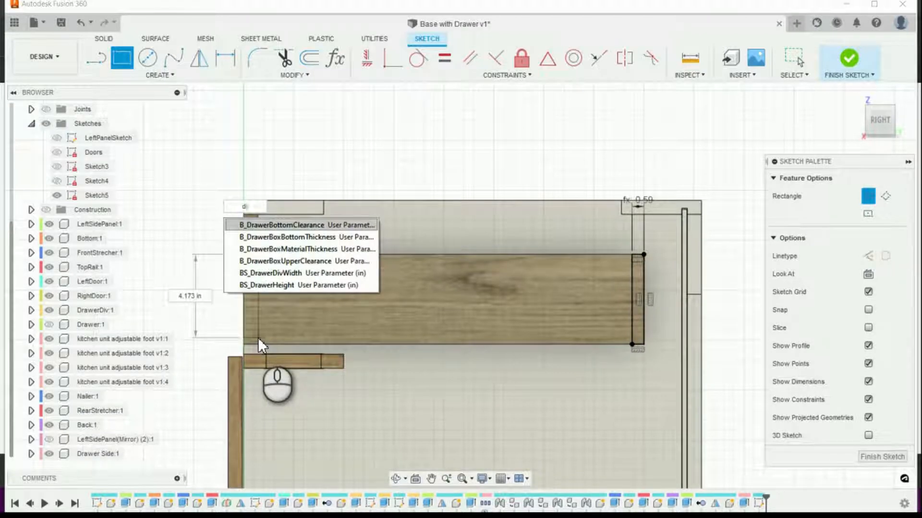
type("awer")
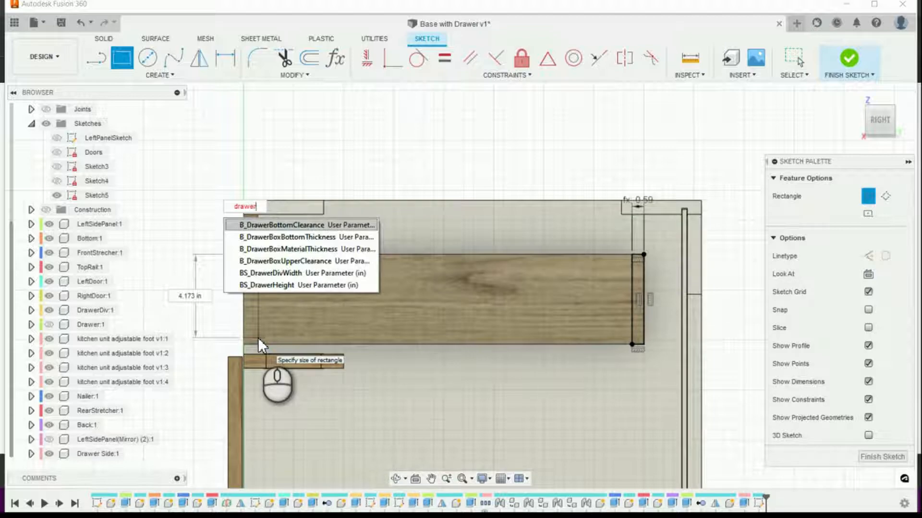
type("bo")
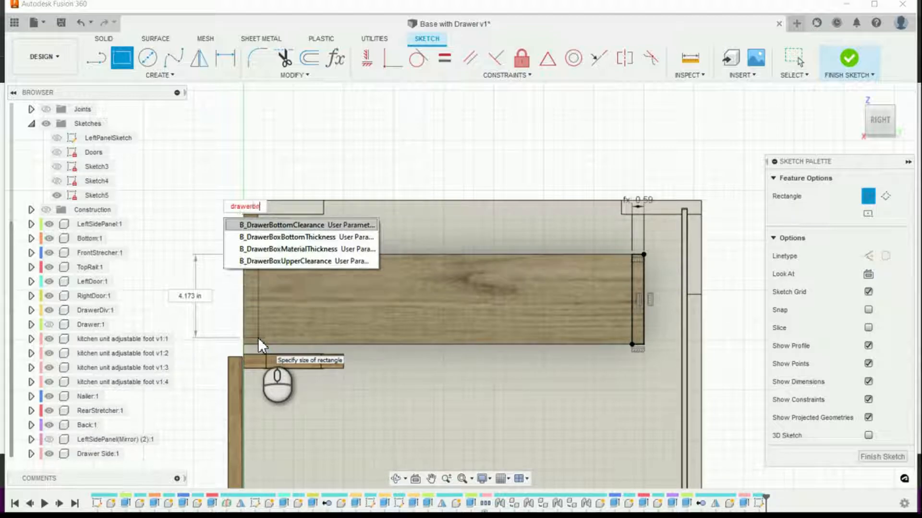
type("xMaterialThickness")
key("Return")
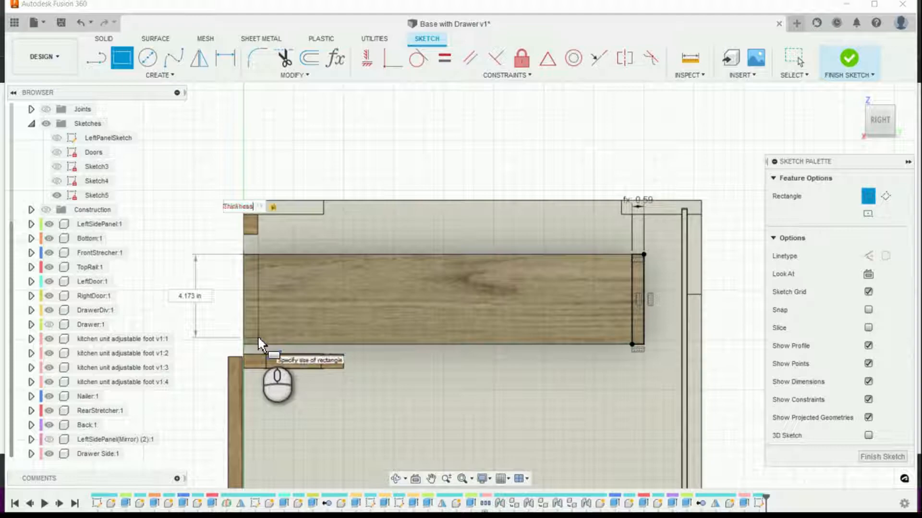
key("Return")
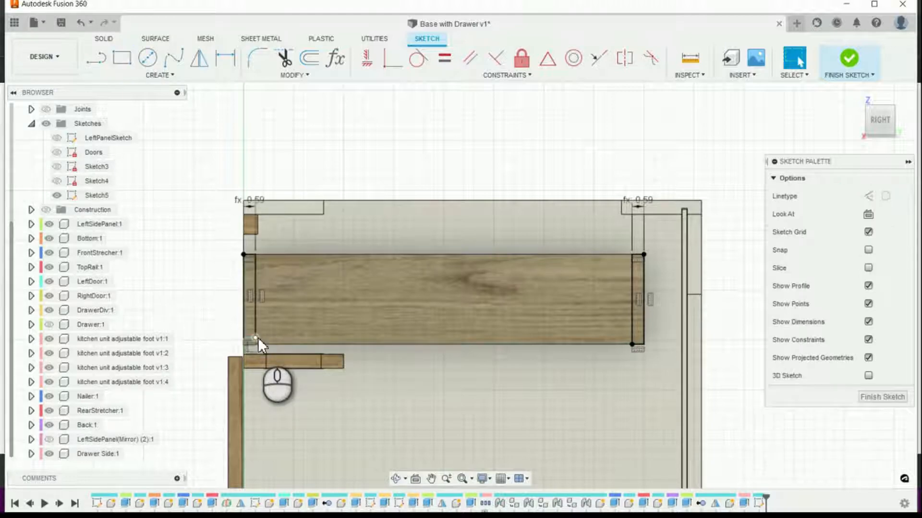
Constrain the front rectangle's lower inner corner coincident with the bottom edge of the drawer side
scroll(254, 353, "up", 3)
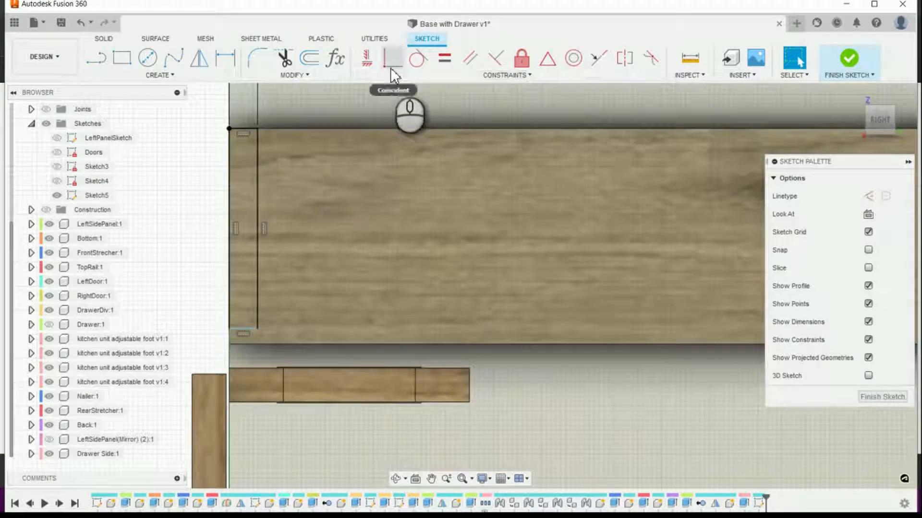
left_click(395, 57)
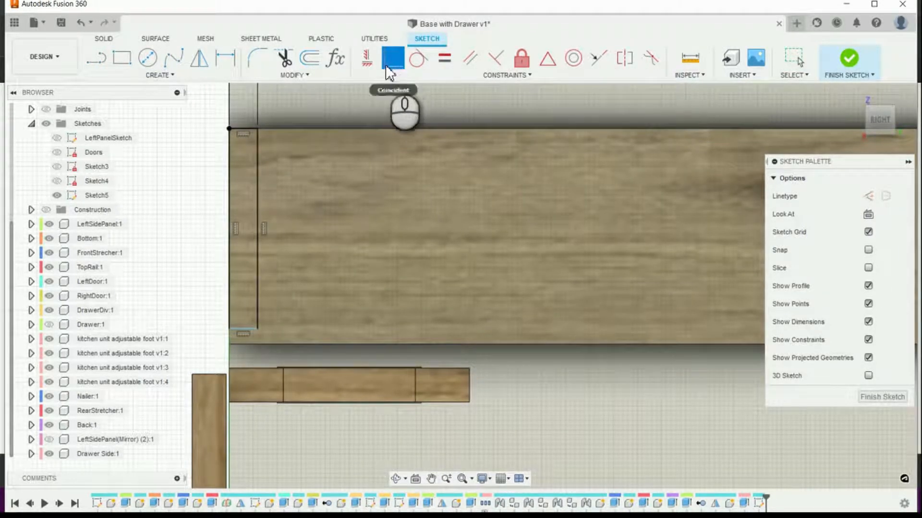
left_click(256, 343)
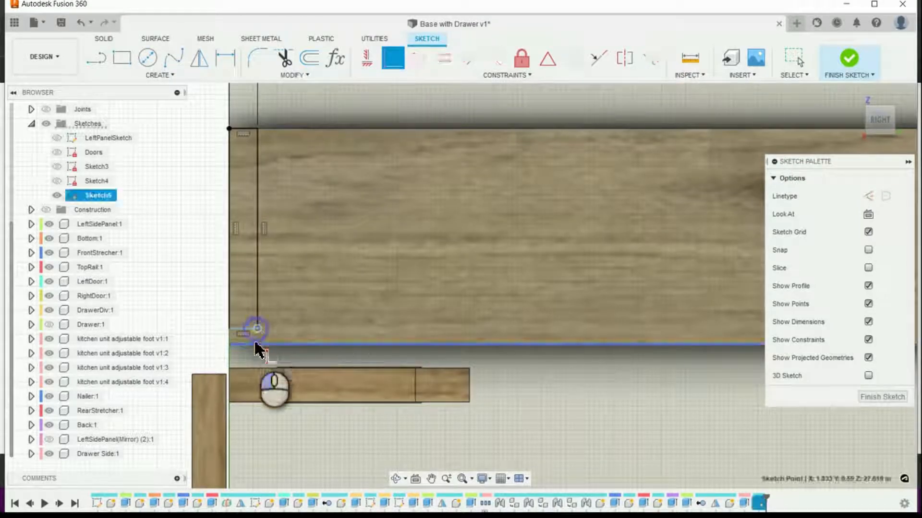
left_click(257, 329)
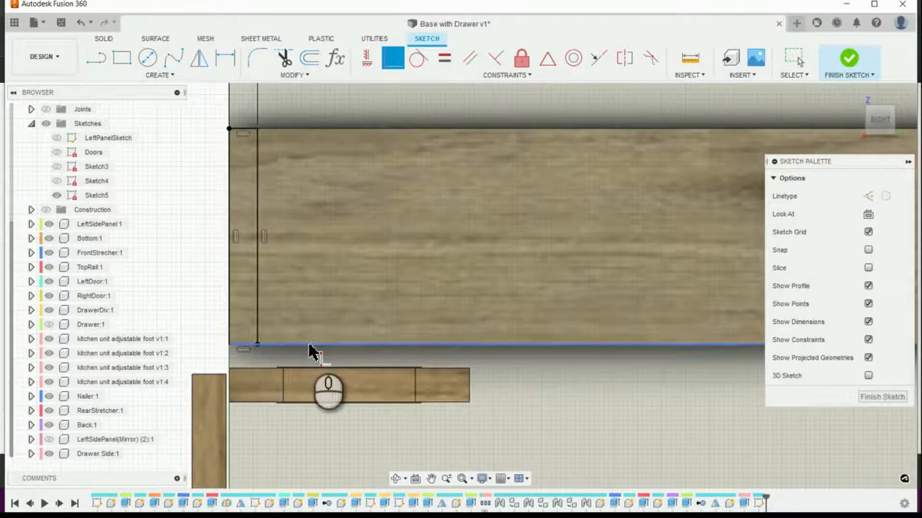
Sketch a drawer bottom rectangle about 19.49 by 0.62 in near the lower edge, ending inside the front and rear rectangles
scroll(445, 313, "down", 5)
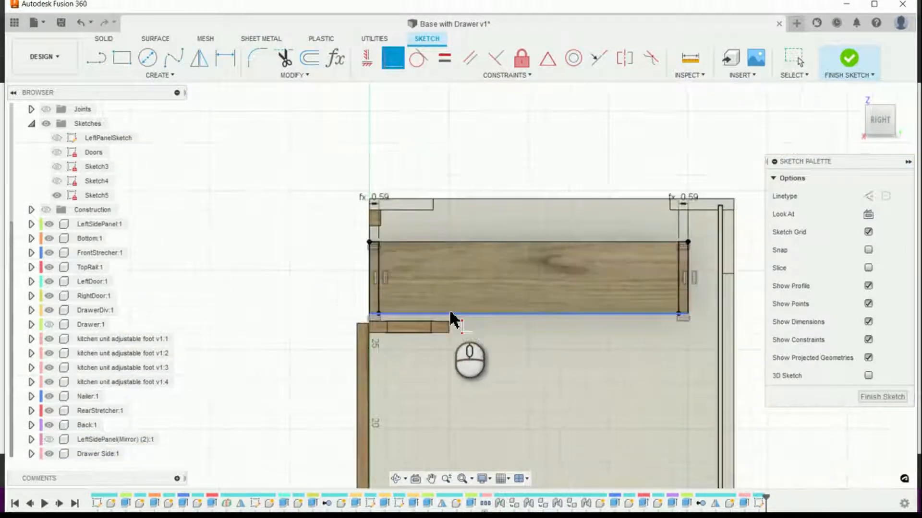
scroll(658, 306, "up", 2)
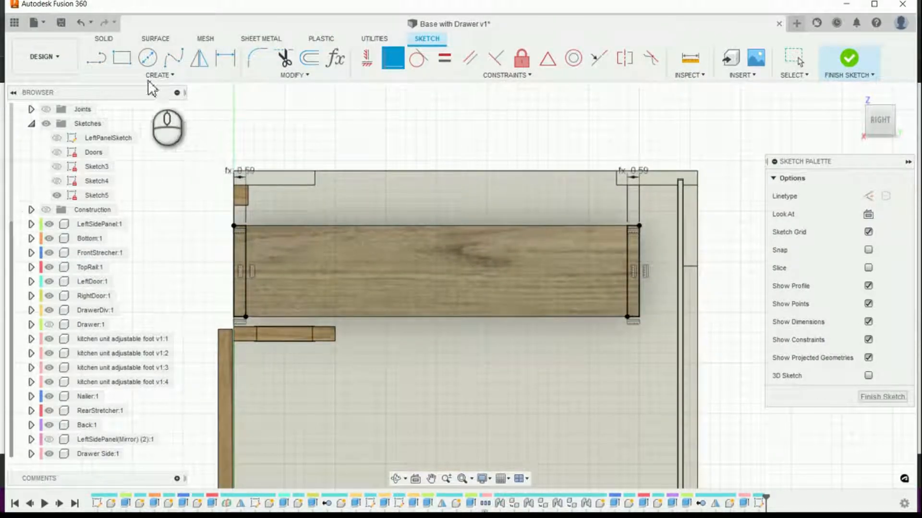
left_click(121, 58)
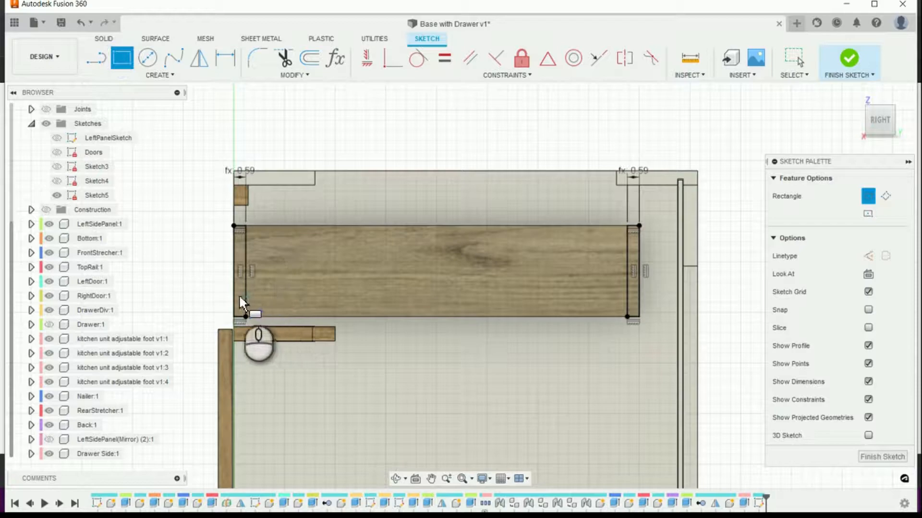
left_click_drag(239, 307, 634, 308)
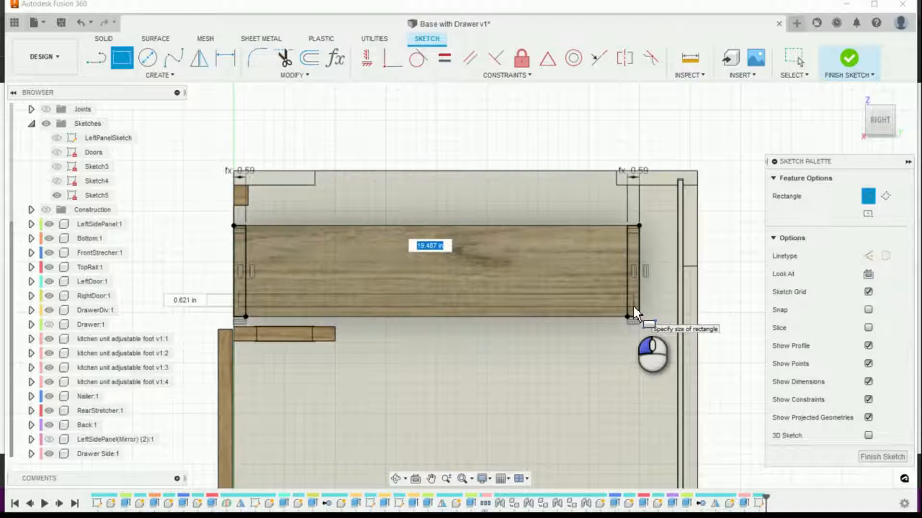
left_click_drag(634, 307, 634, 308)
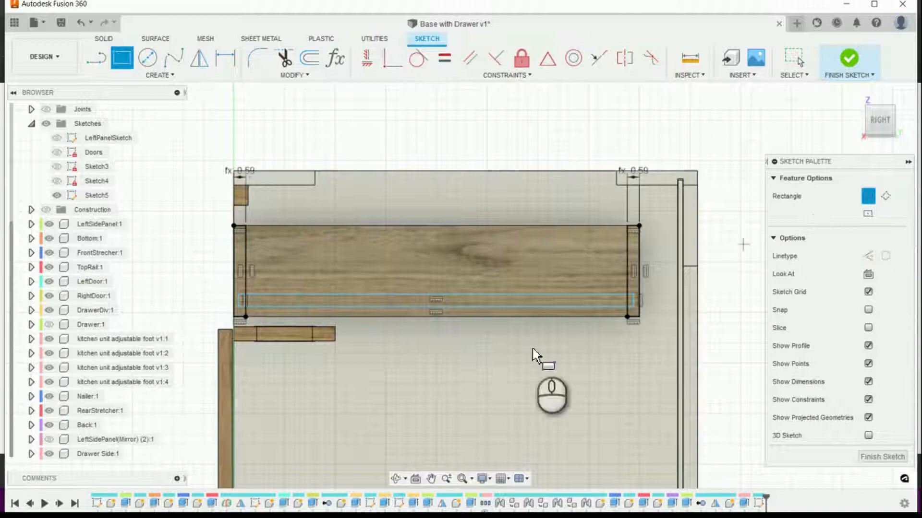
scroll(499, 338, "up", 3)
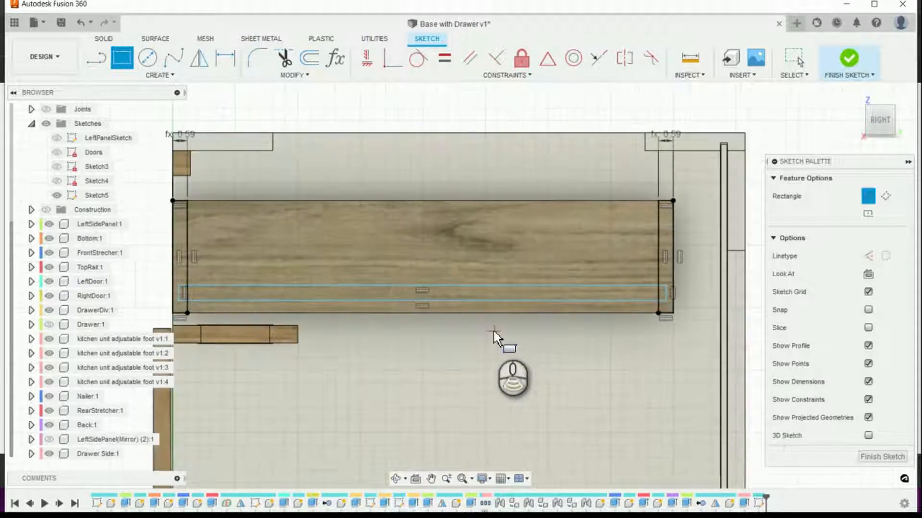
scroll(500, 312, "down", 3)
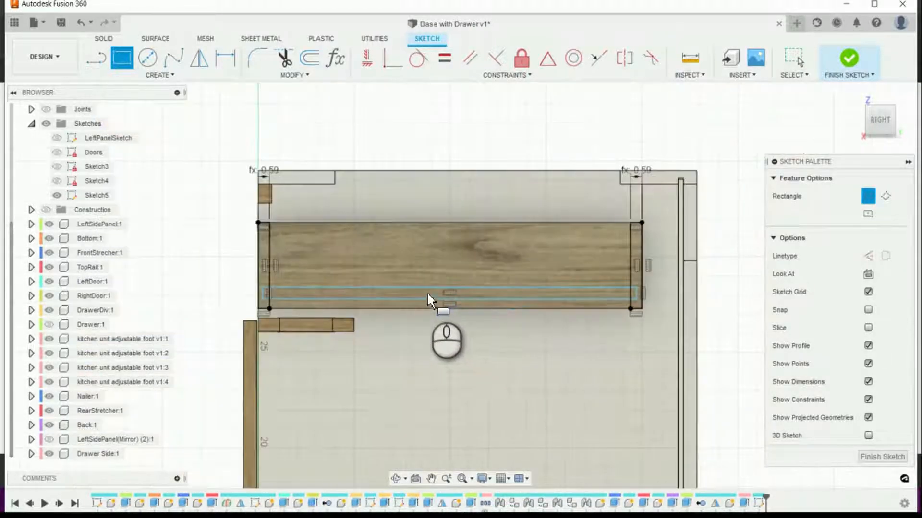
Add a user parameter named B_DrawerBoxBottomRecess in inches with the expression .4724
scroll(412, 316, "up", 1)
scroll(412, 316, "up", 1)
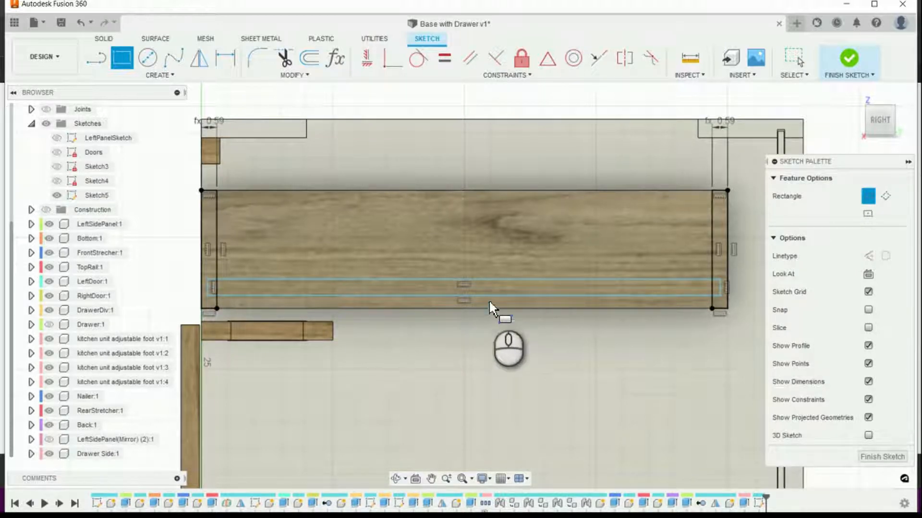
left_click(335, 58)
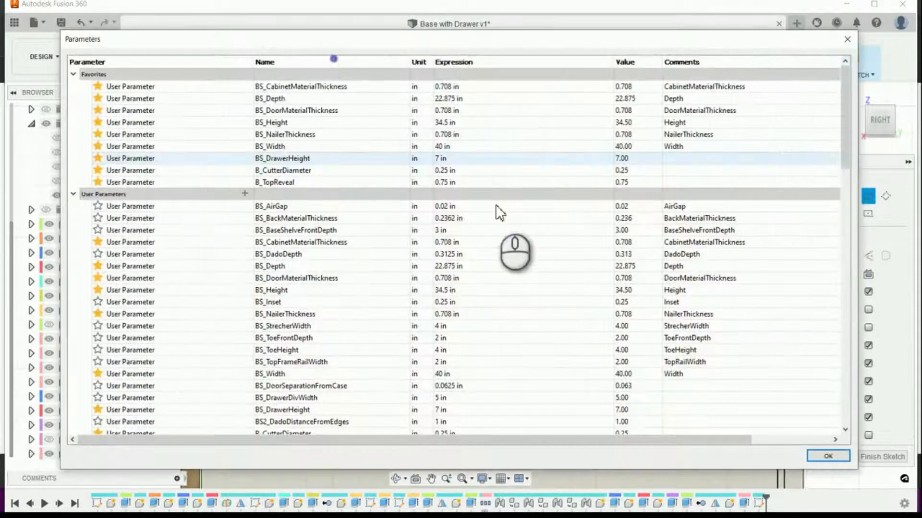
left_click(245, 193)
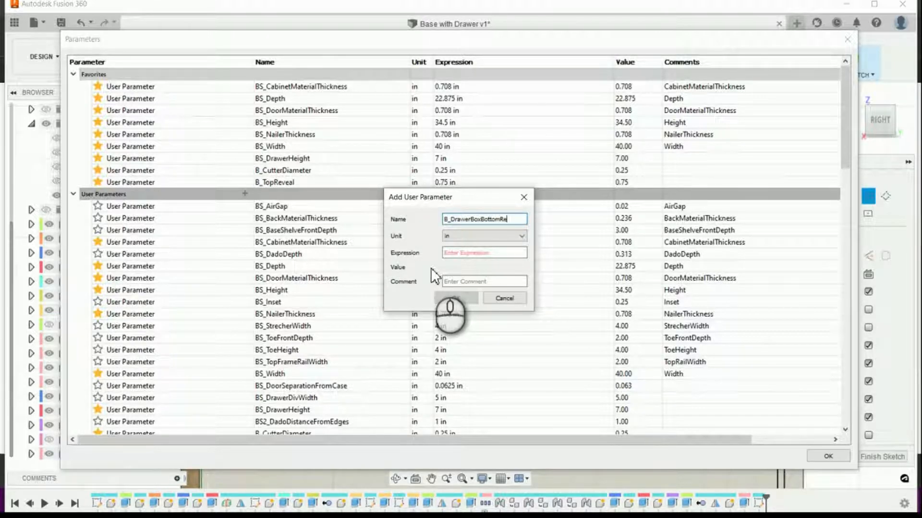
key("Tab")
key("Tab")
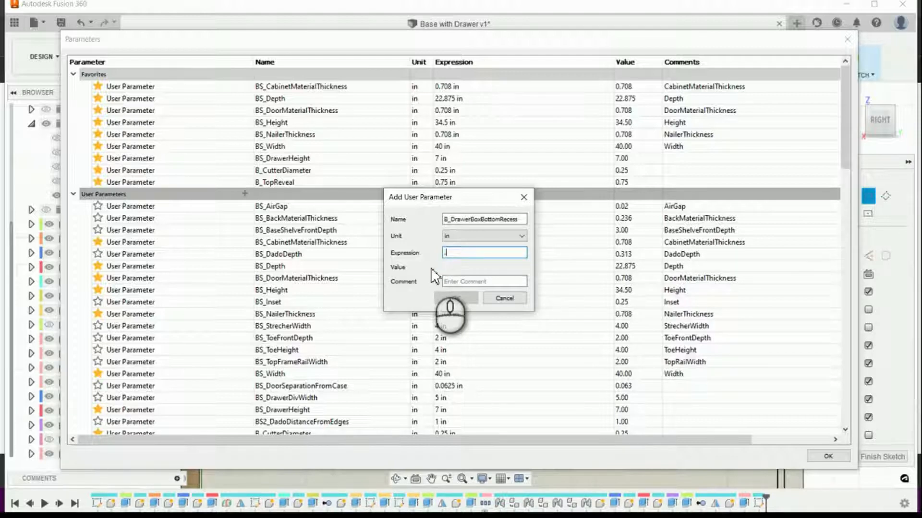
type("4724")
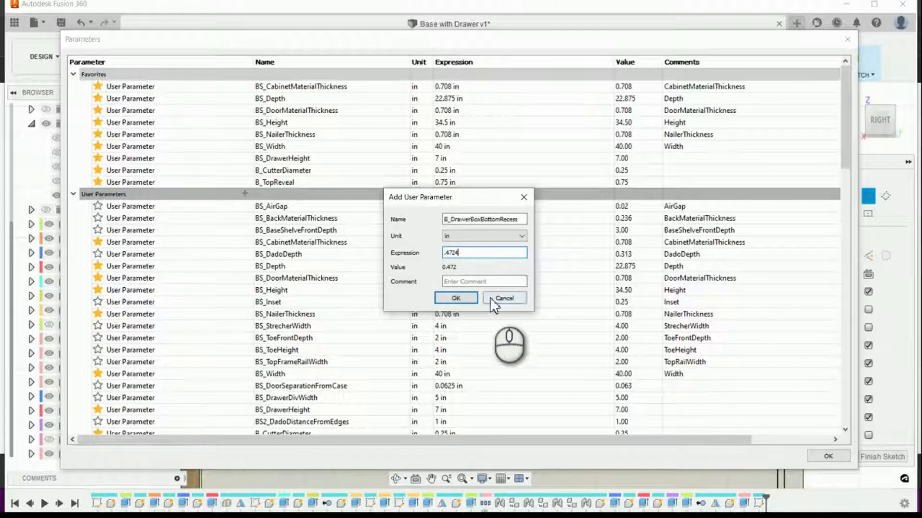
left_click(470, 300)
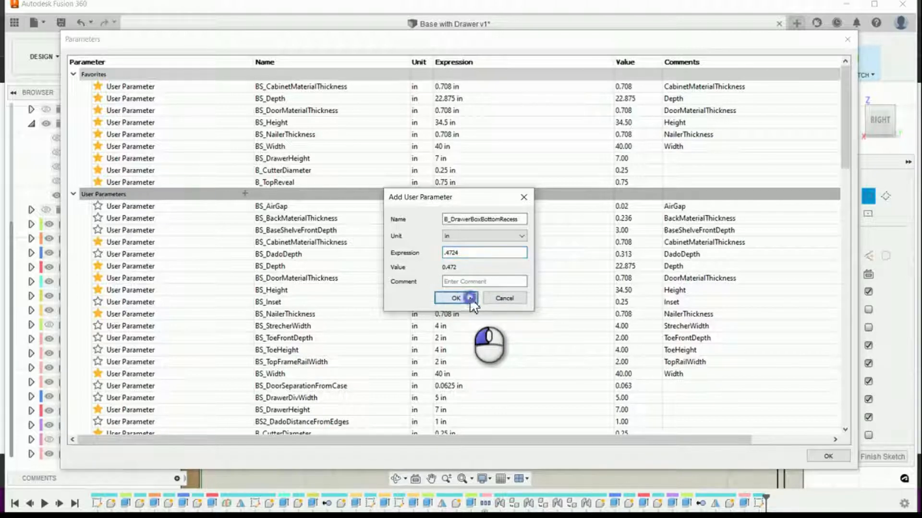
left_click(825, 459)
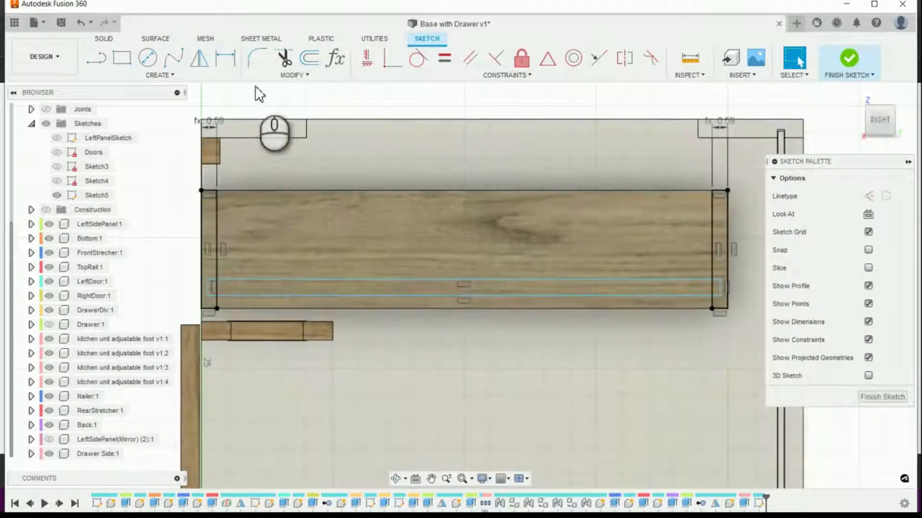
Dimension the gap between the drawer bottom rectangle's lower edge and the drawer side's bottom edge as B_DrawerBoxBottomRecess
left_click(225, 58)
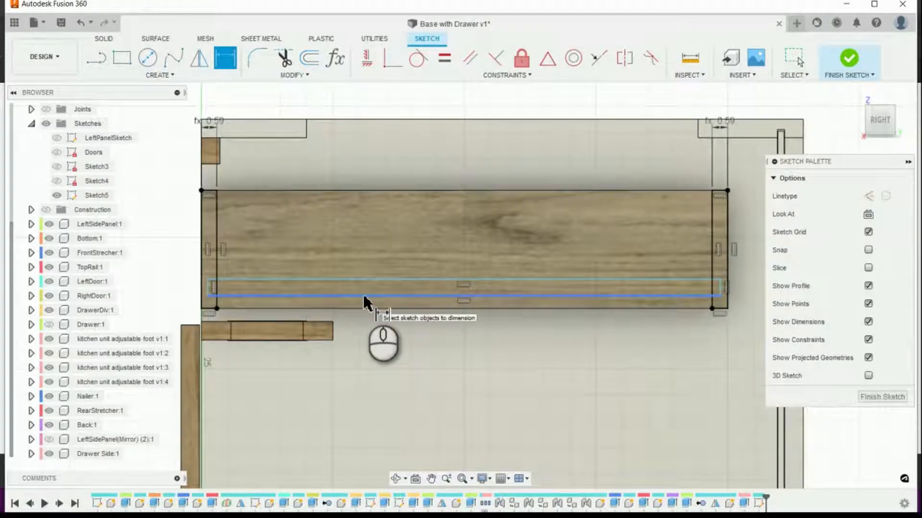
left_click(363, 296)
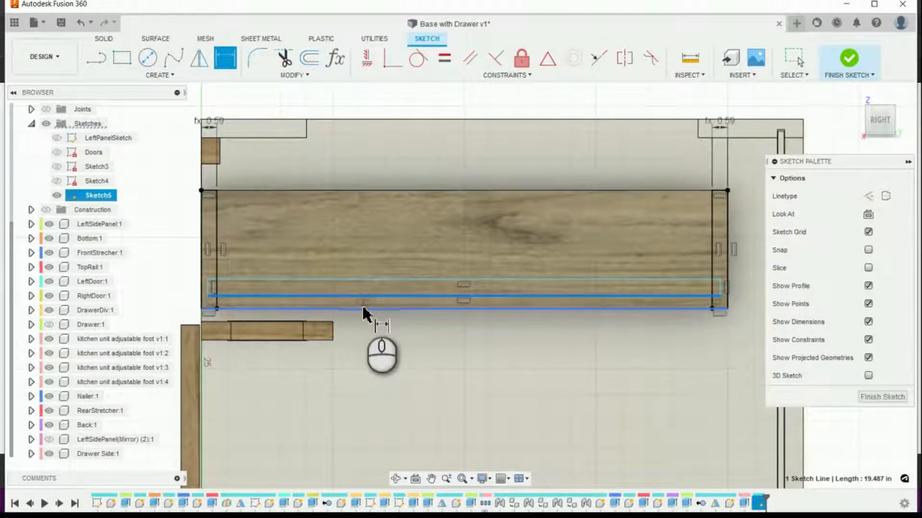
left_click(362, 306)
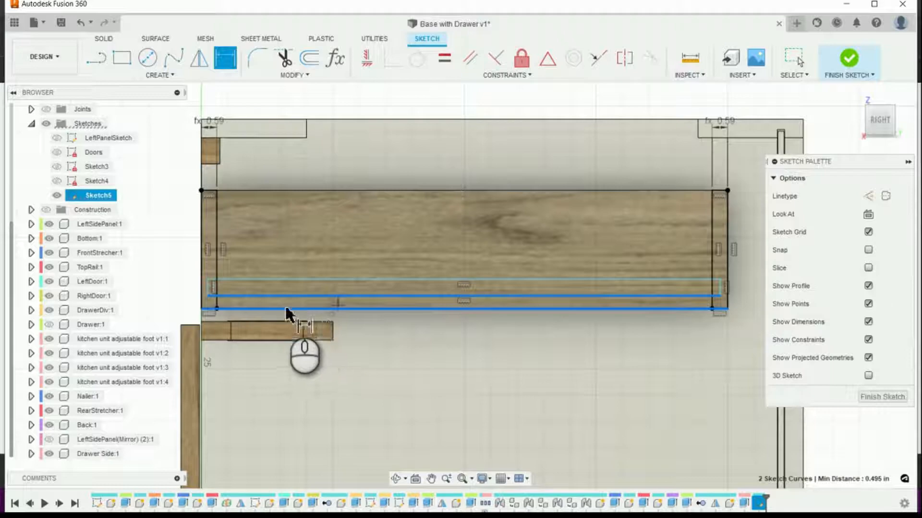
left_click(352, 306)
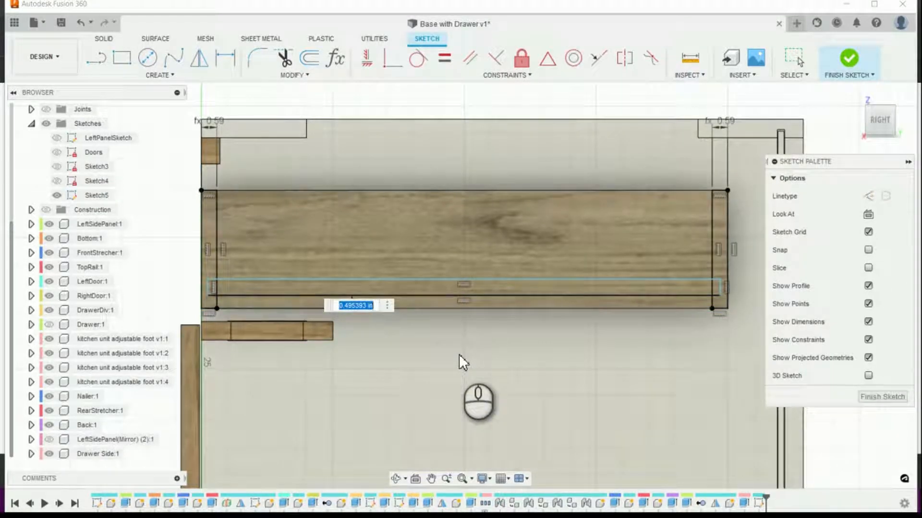
type("rec")
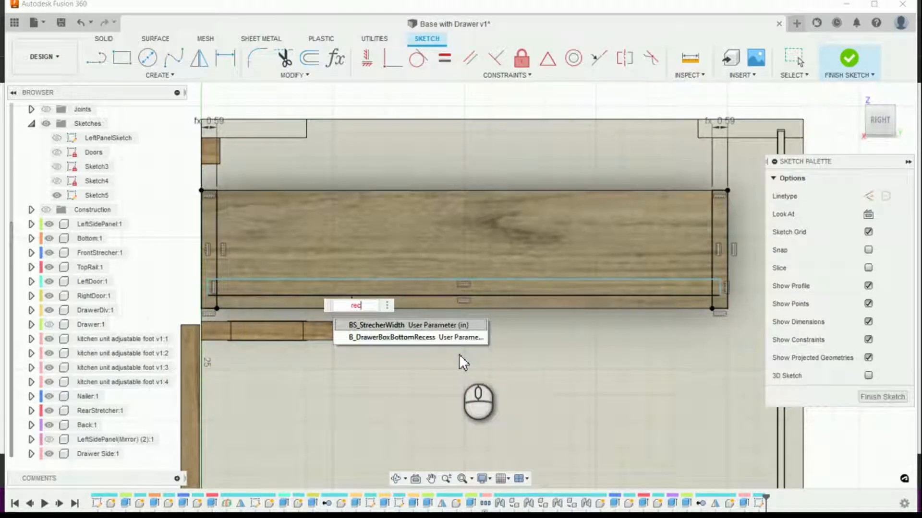
key("Down")
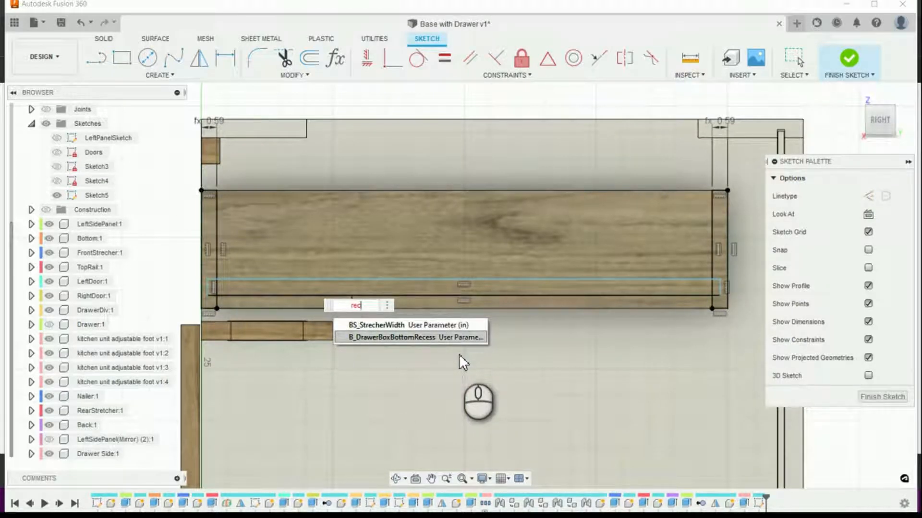
key("Return")
key("Return")
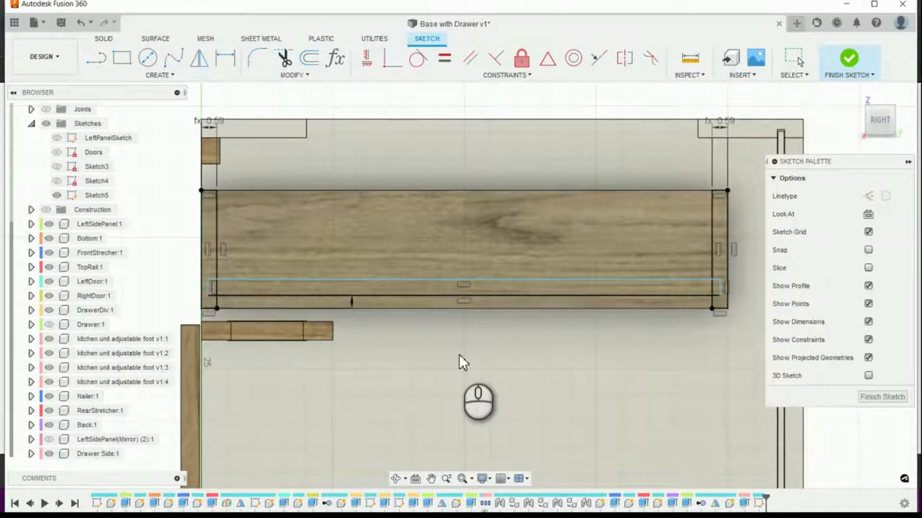
Dimension the drawer bottom rectangle's front end from the inner edge of the front rectangle as BS_DadoDepth
key("d")
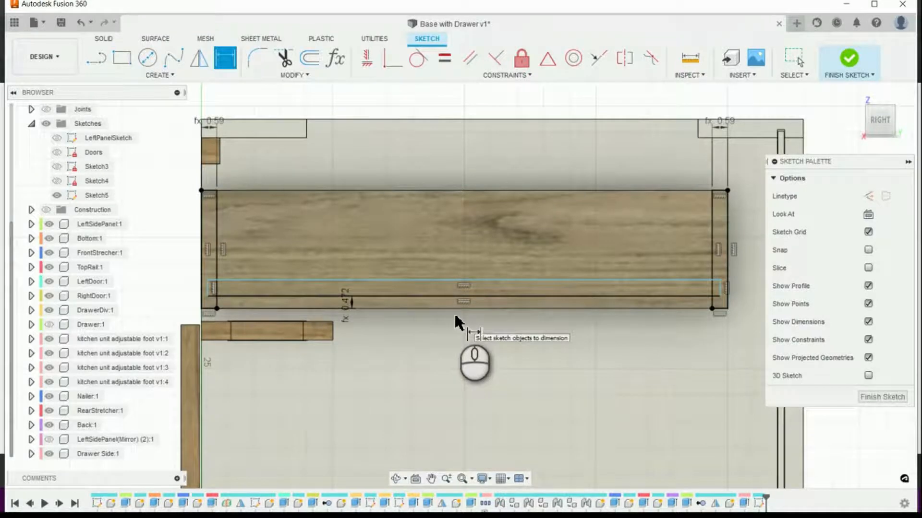
scroll(455, 316, "up", 1)
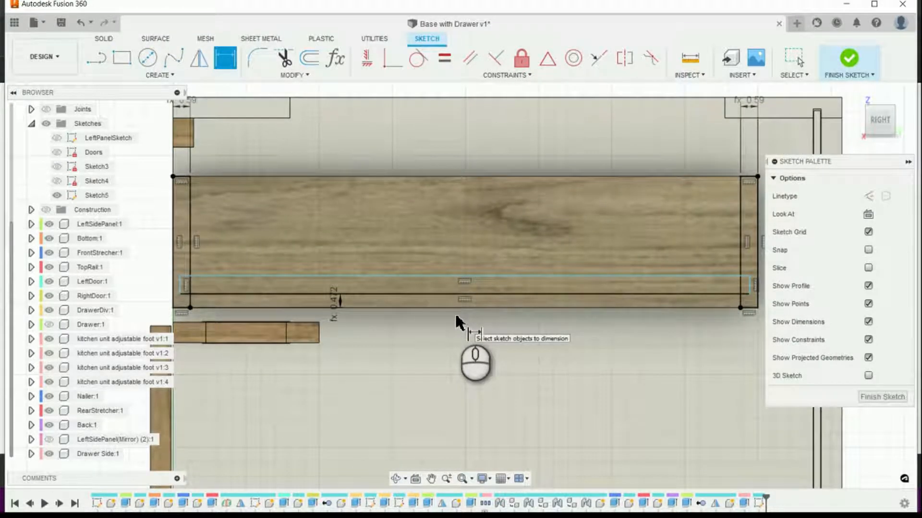
scroll(254, 312, "up", 1)
scroll(270, 306, "down", 2)
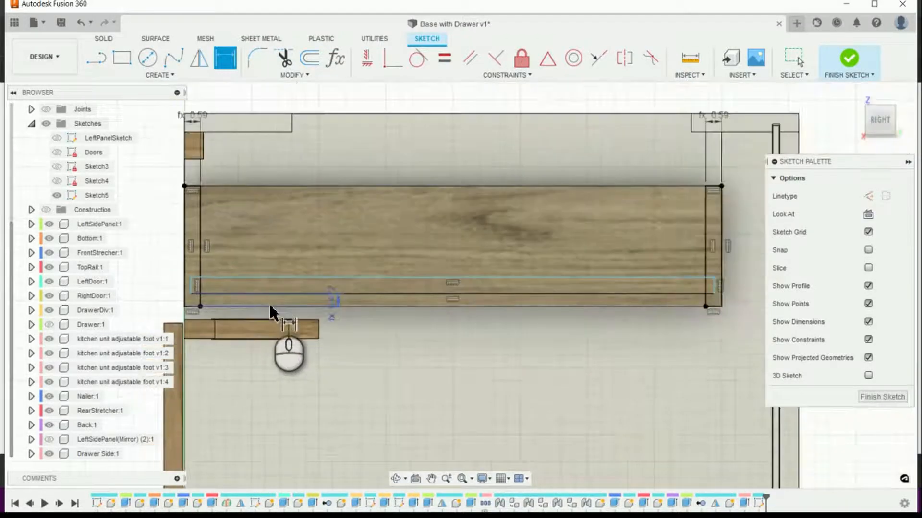
scroll(205, 307, "up", 1)
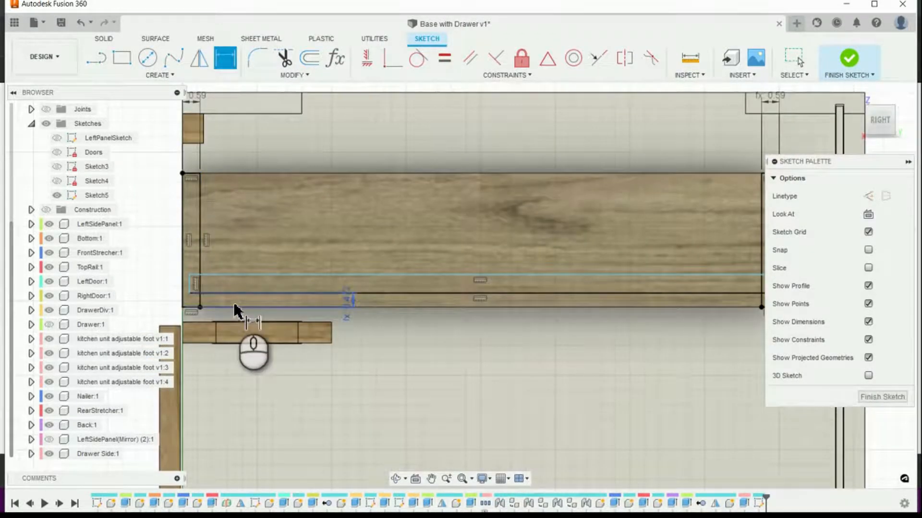
scroll(236, 309, "up", 1)
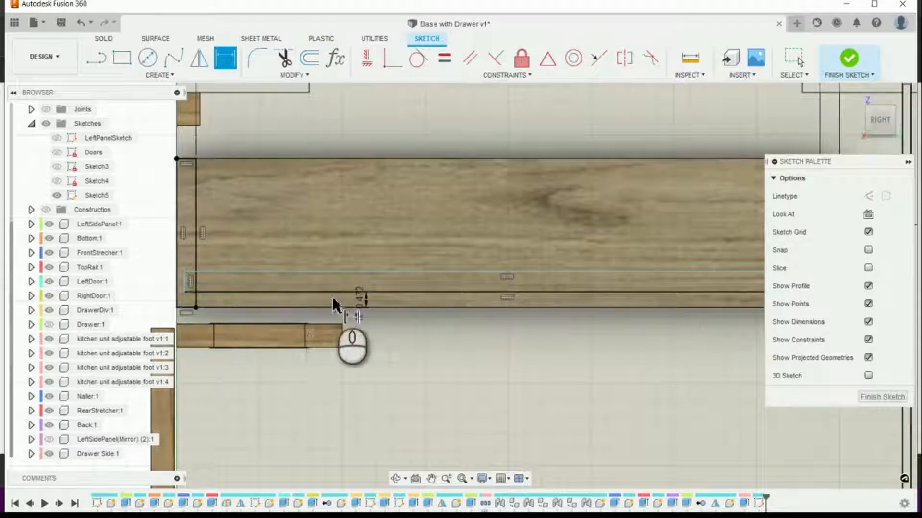
scroll(234, 313, "up", 2)
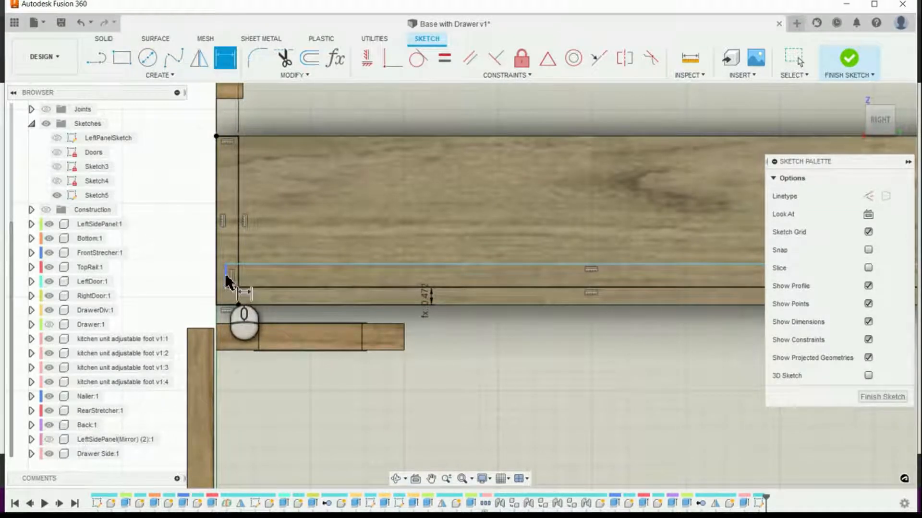
scroll(538, 284, "down", 5)
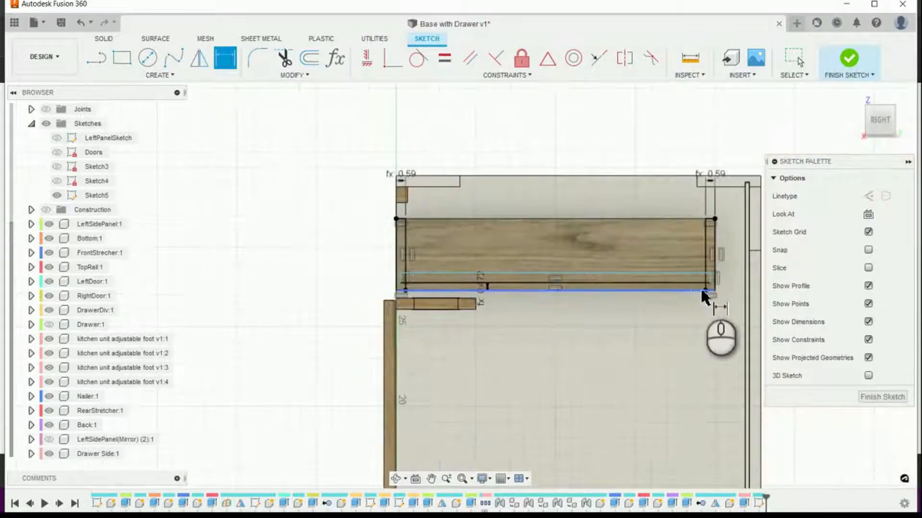
scroll(408, 285, "up", 5)
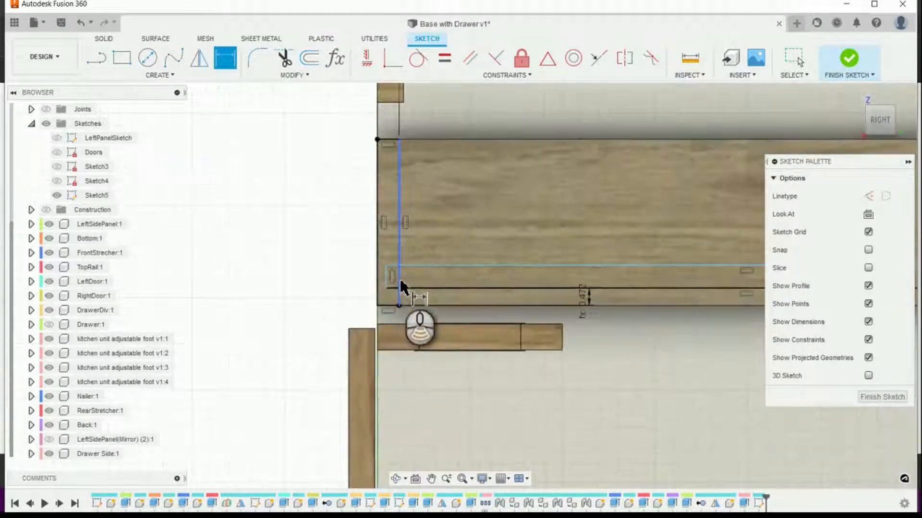
left_click(397, 284)
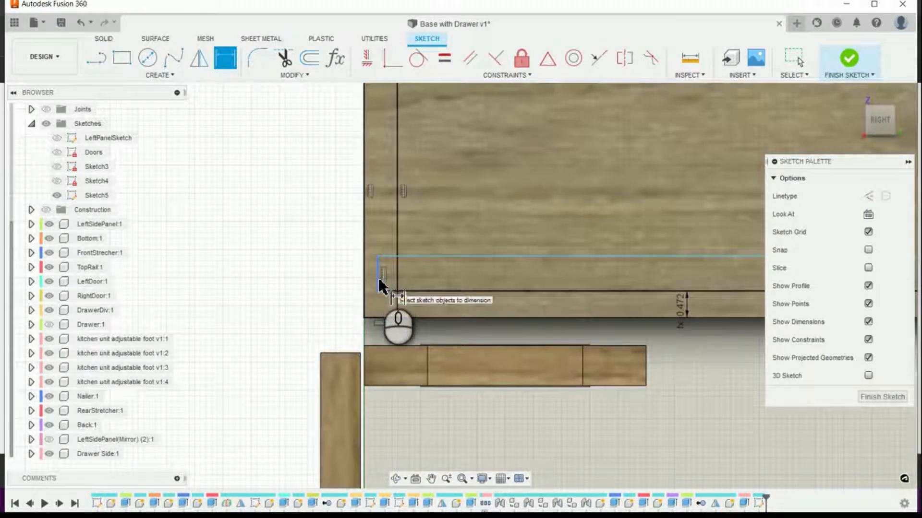
left_click(231, 57)
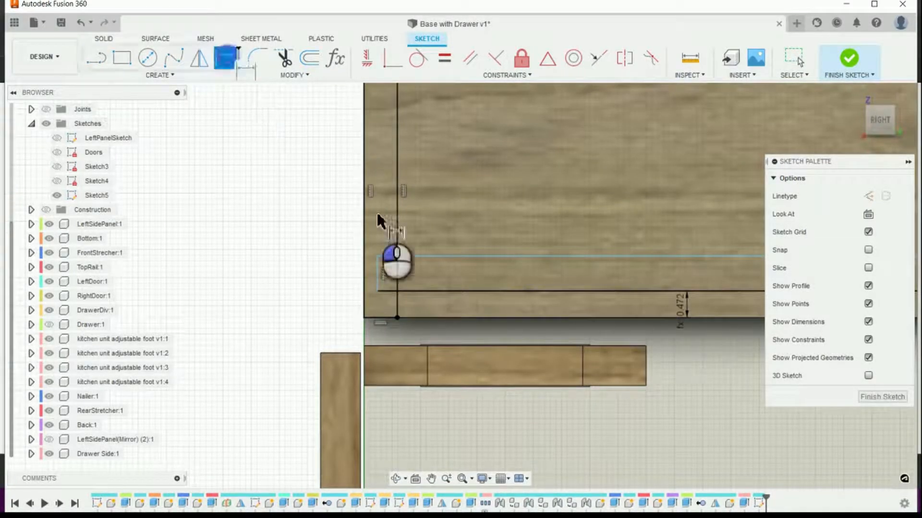
left_click(377, 272)
left_click(398, 274)
left_click(389, 234)
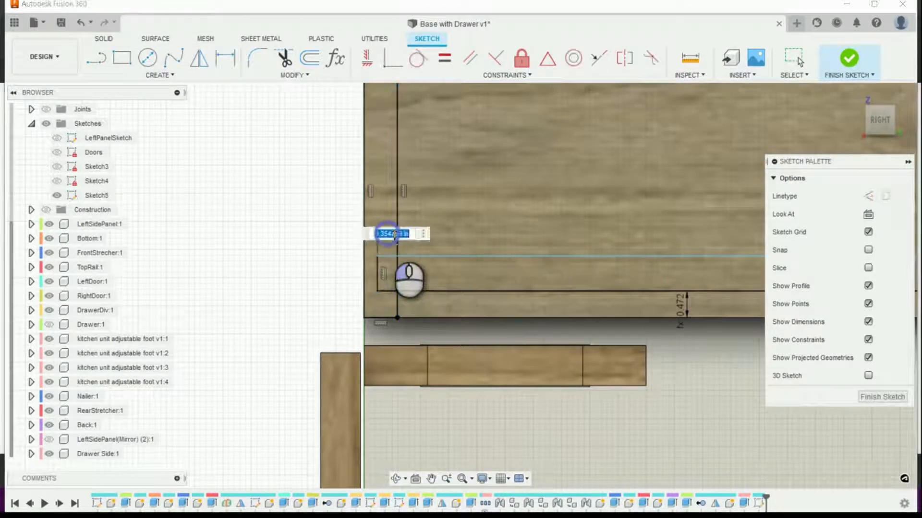
type("da")
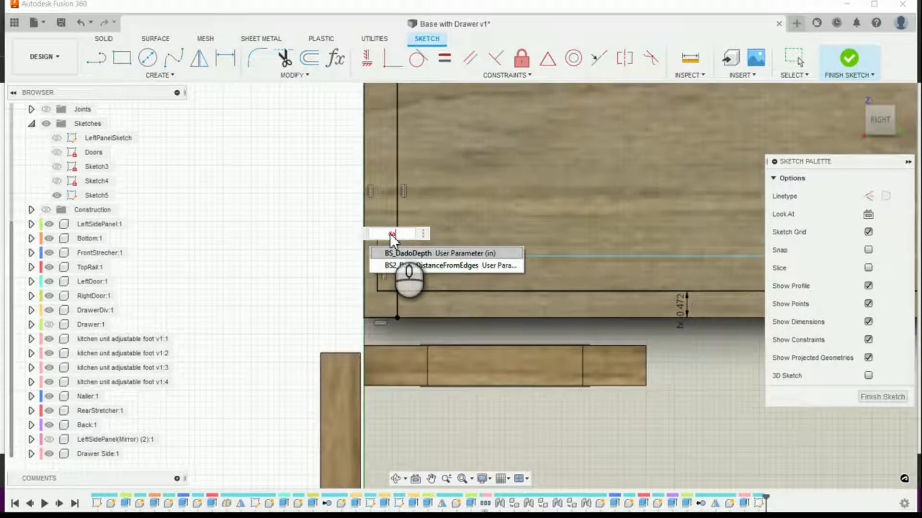
key("Return")
key("Return")
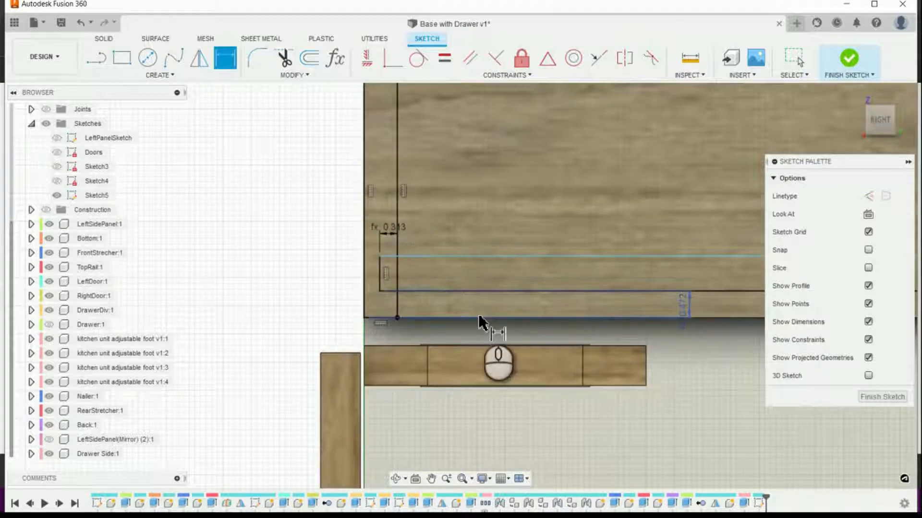
Dimension the drawer bottom rectangle's rear end from the inner edge of the rear rectangle as BS_DadoDepth
scroll(518, 324, "down", 6)
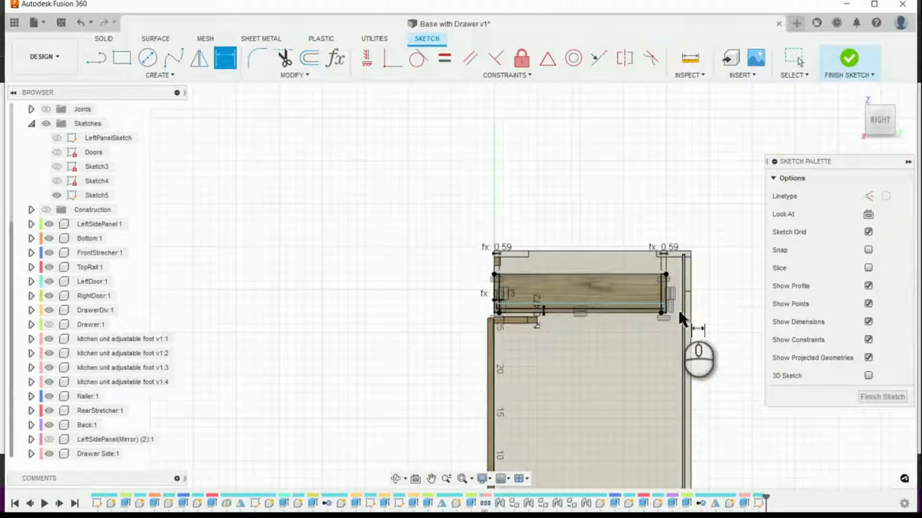
scroll(682, 318, "up", 8)
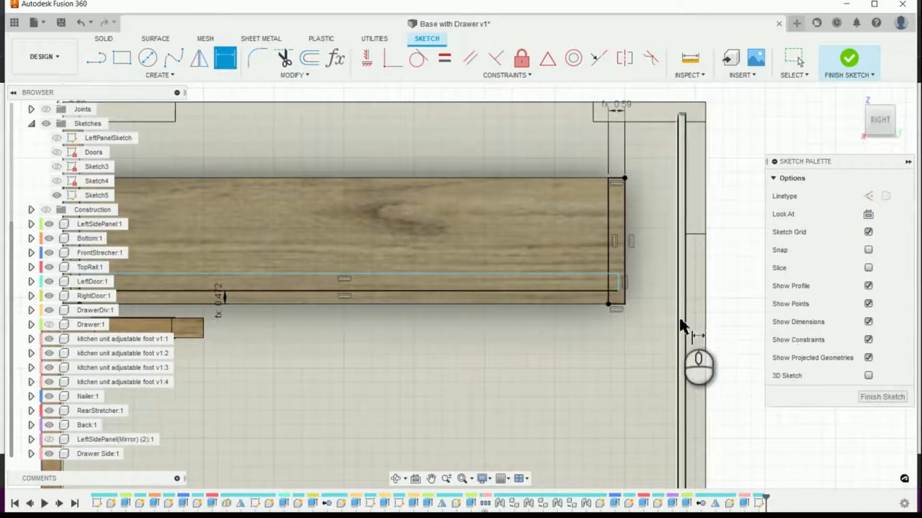
scroll(576, 280, "up", 2)
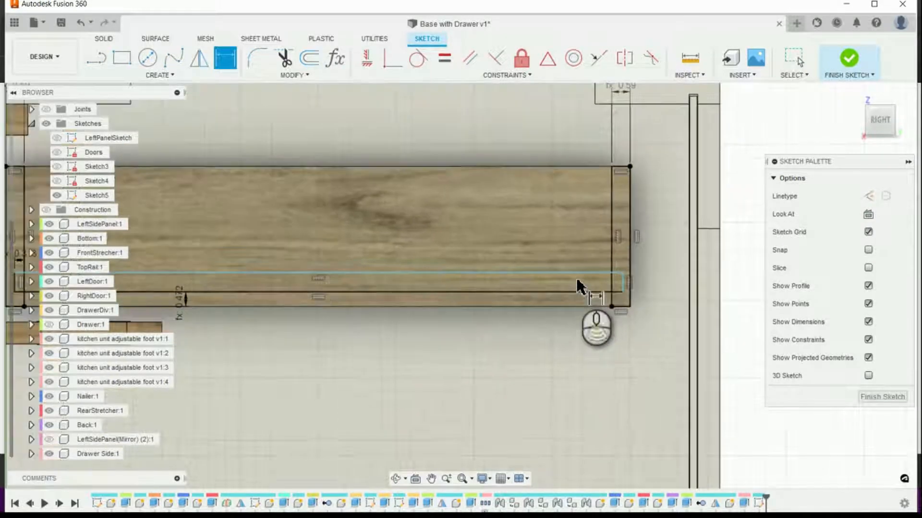
left_click(620, 280)
left_click(618, 260)
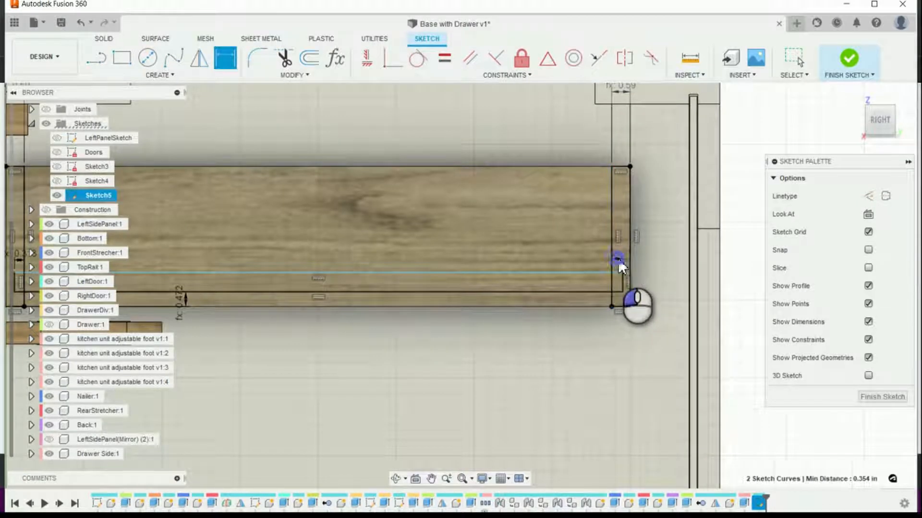
type("BS_DadoDepth")
key("Return")
key("Return")
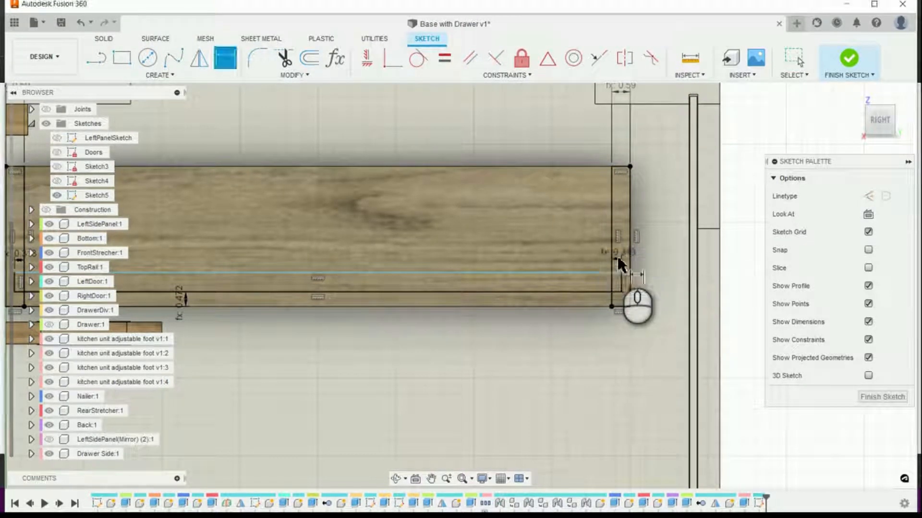
scroll(715, 309, "down", 3)
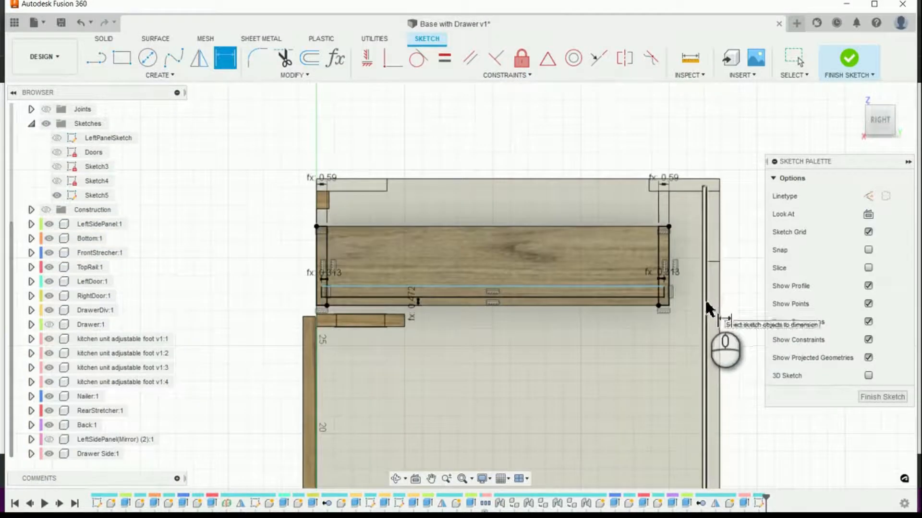
scroll(442, 353, "up", 2)
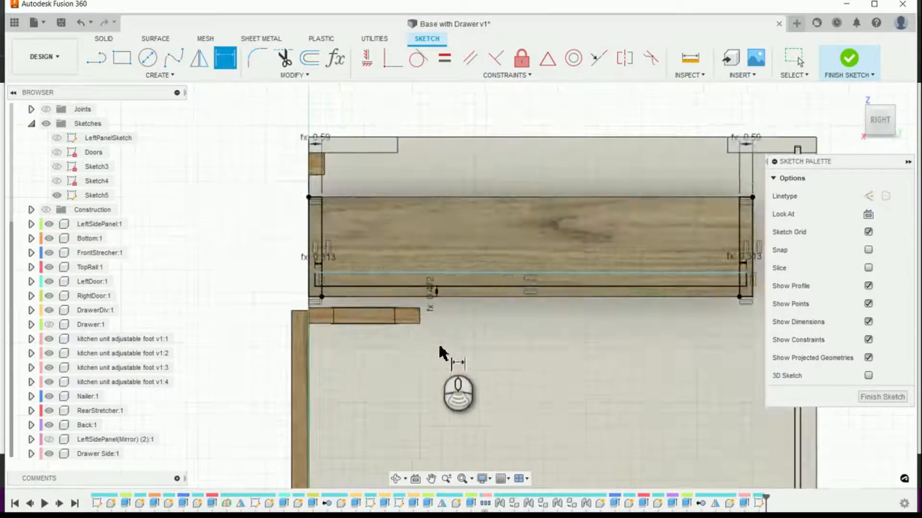
scroll(441, 353, "up", 1)
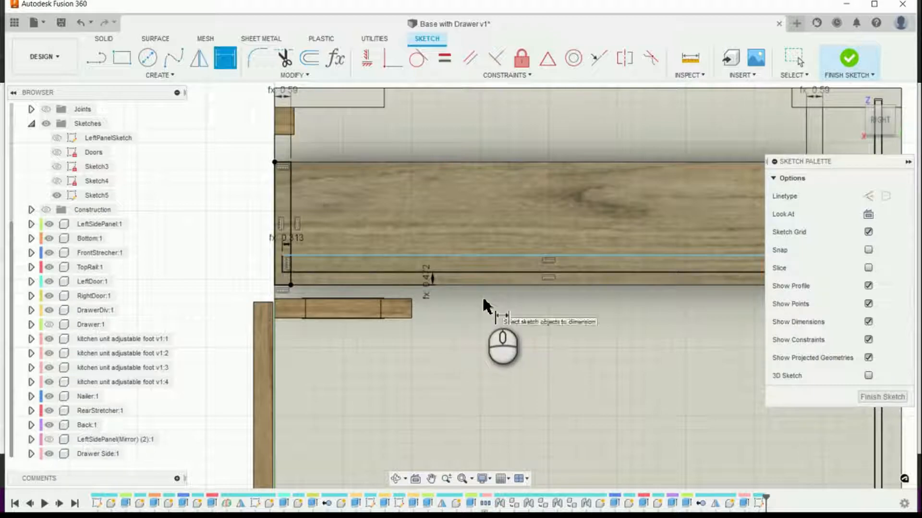
scroll(484, 288, "up", 1)
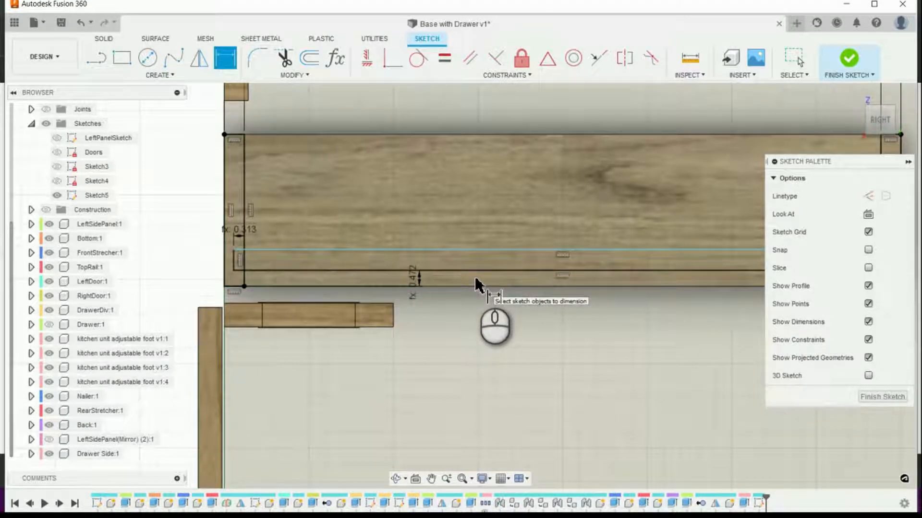
scroll(406, 244, "down", 2)
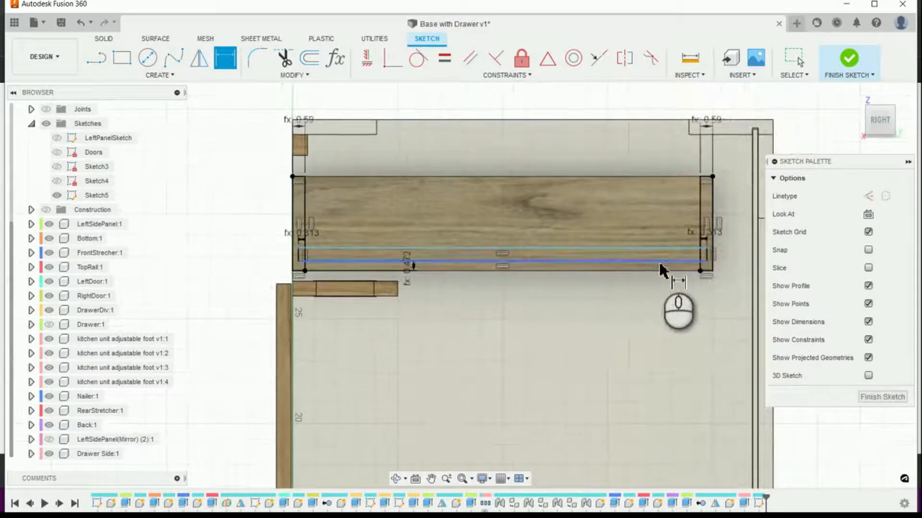
scroll(683, 252, "up", 1)
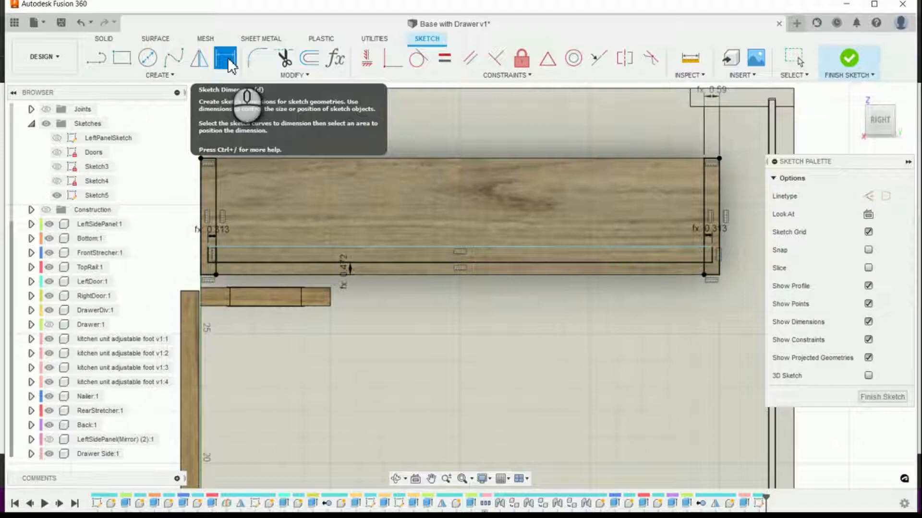
left_click(262, 262)
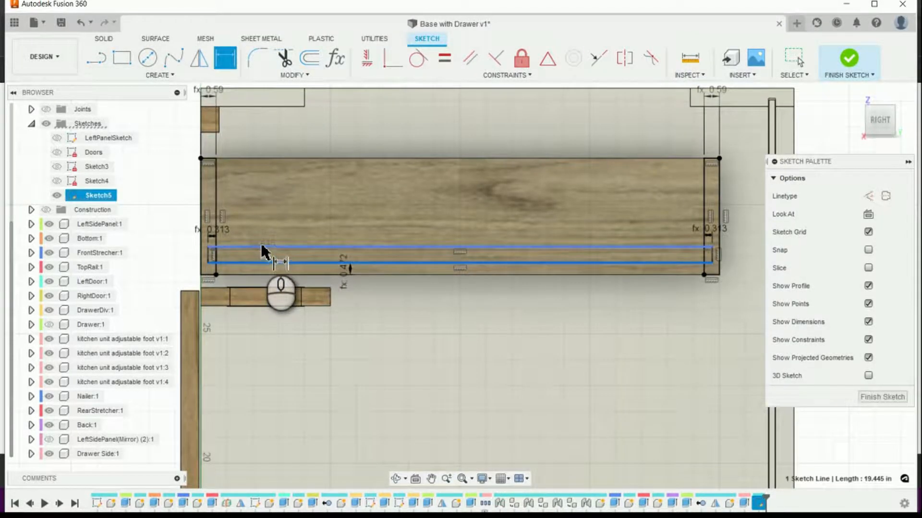
left_click(262, 247)
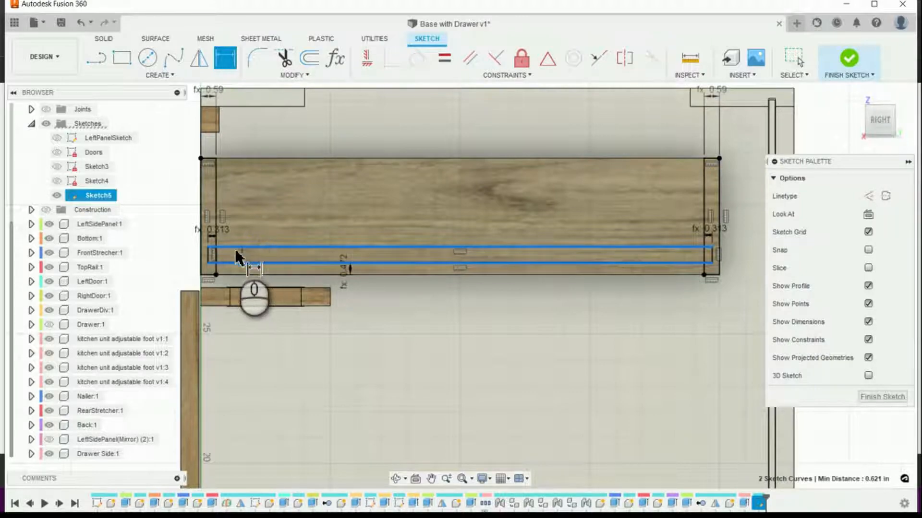
key("Escape")
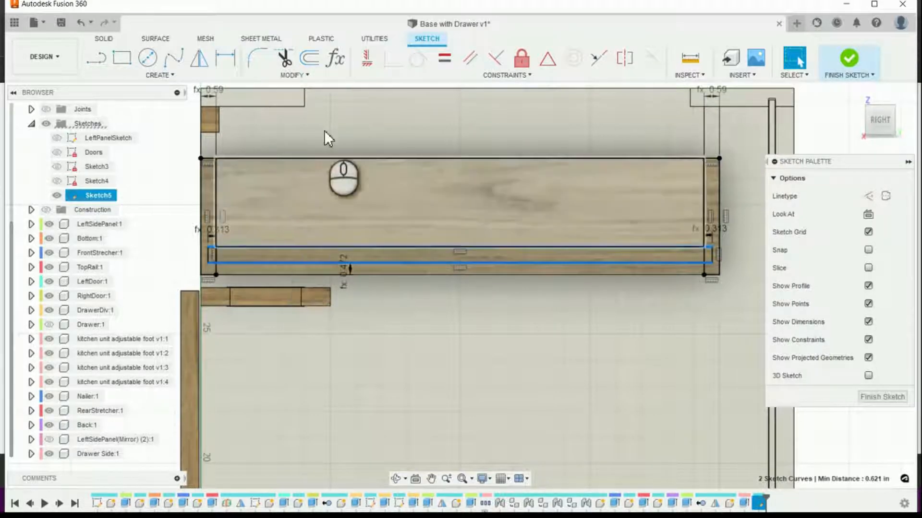
key("Escape")
Dimension the height of the drawer bottom rectangle as B_DrawerBoxBottomThickness plus twice the AirGap parameter
left_click(229, 57)
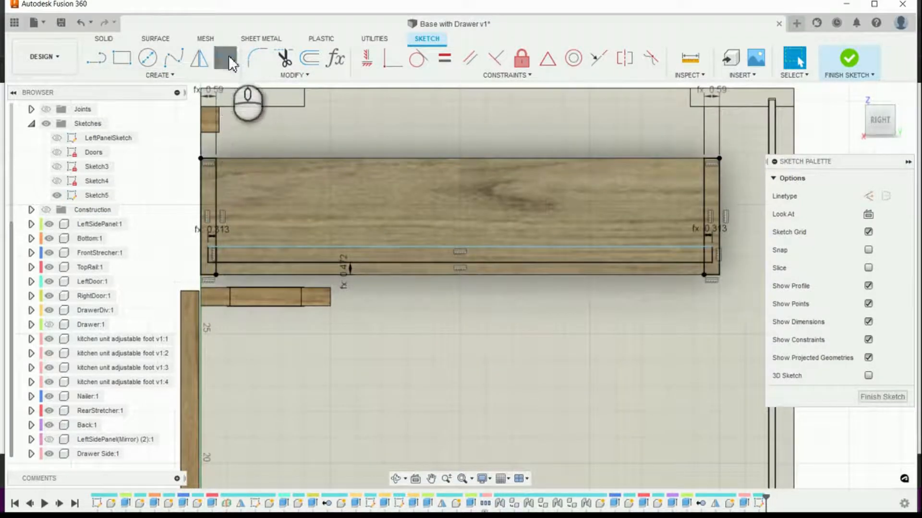
left_click(268, 263)
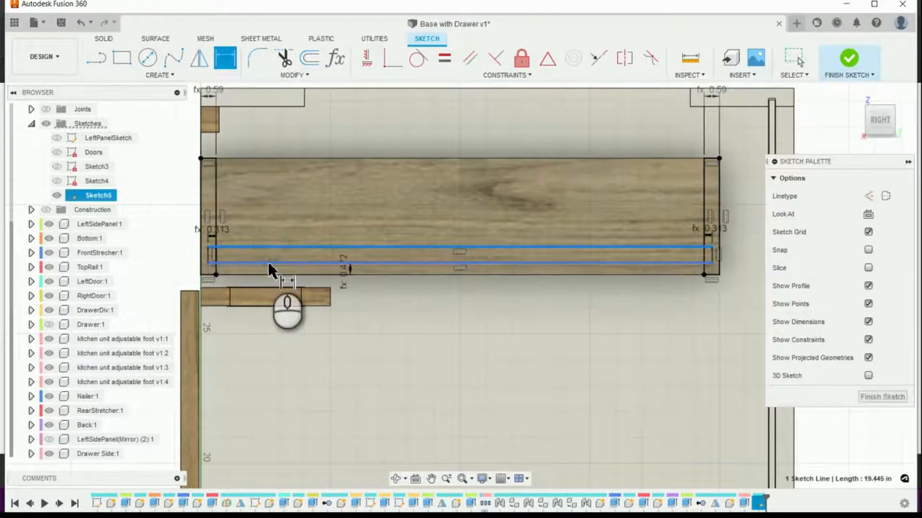
left_click(268, 261)
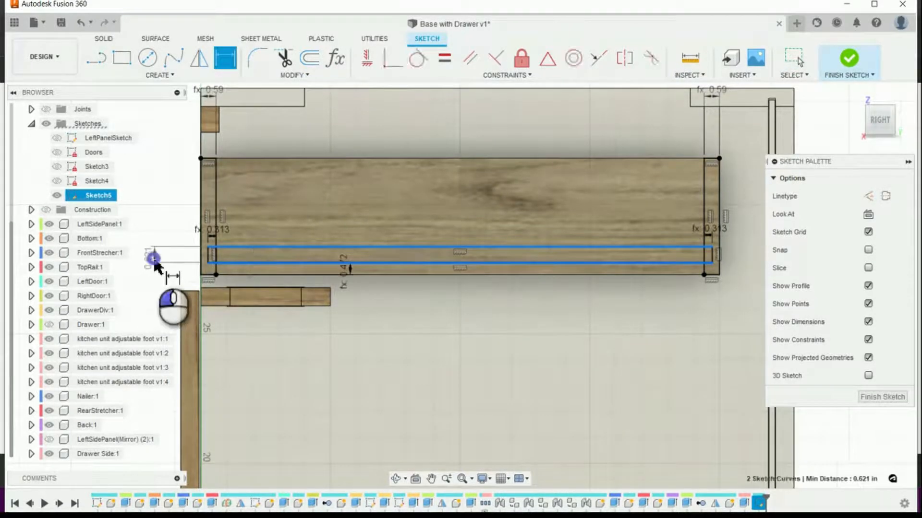
left_click(154, 262)
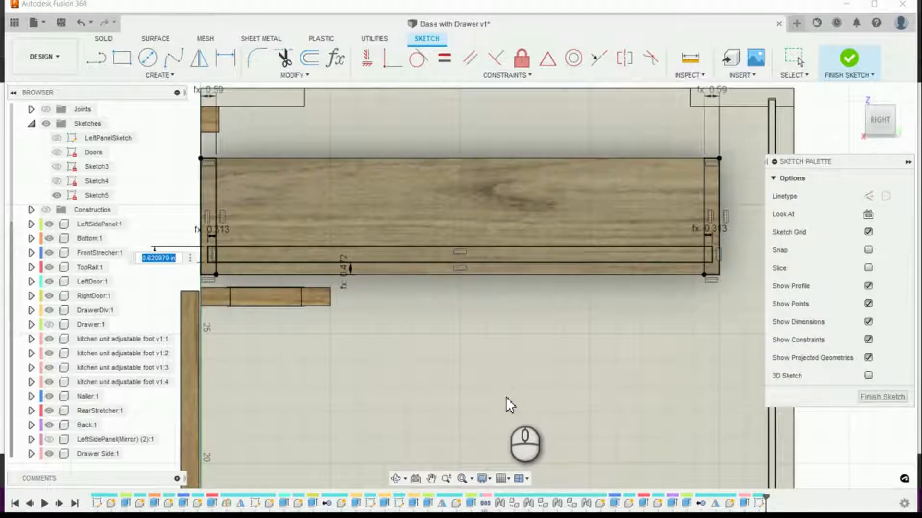
type("d")
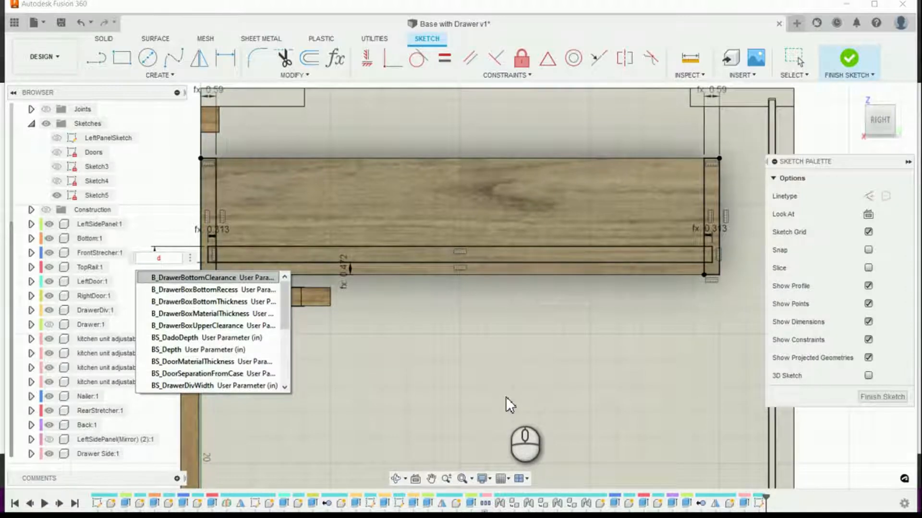
type("r")
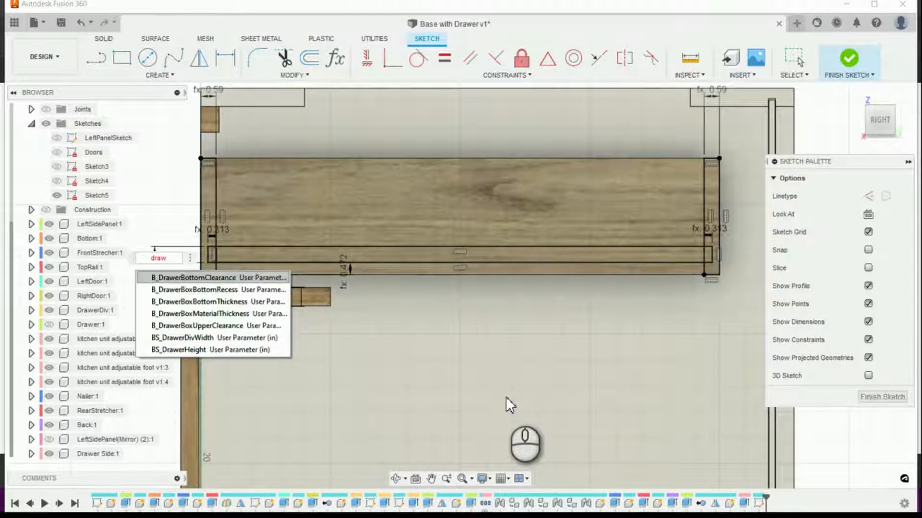
type("aw")
key("Down")
key("Down")
key("Down")
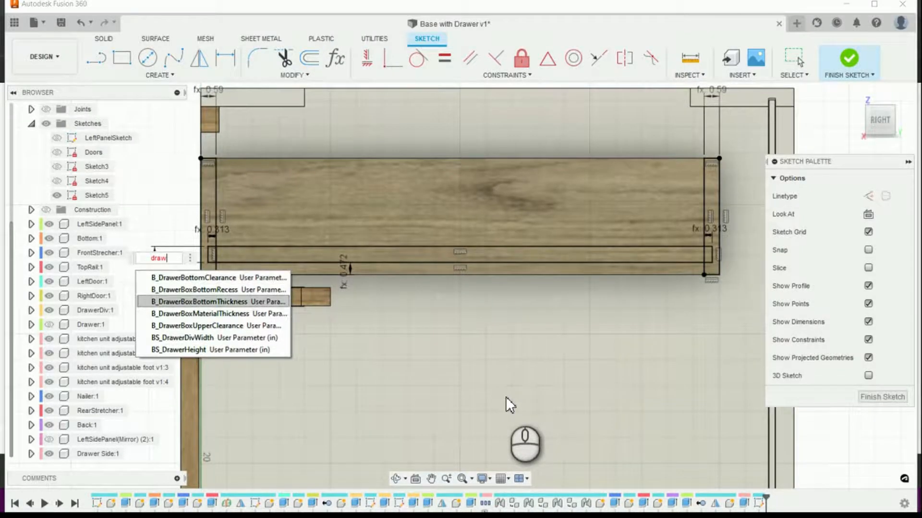
key("Return")
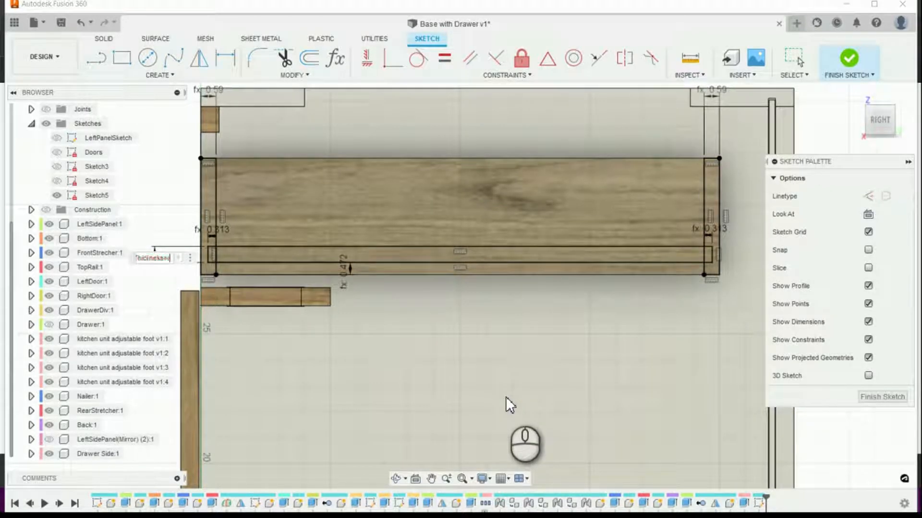
type("irGap")
key("Return")
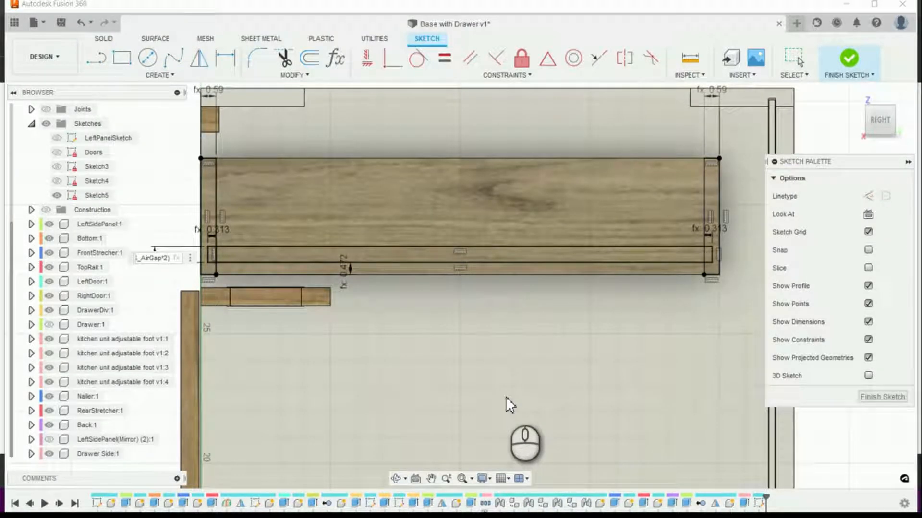
key("Return")
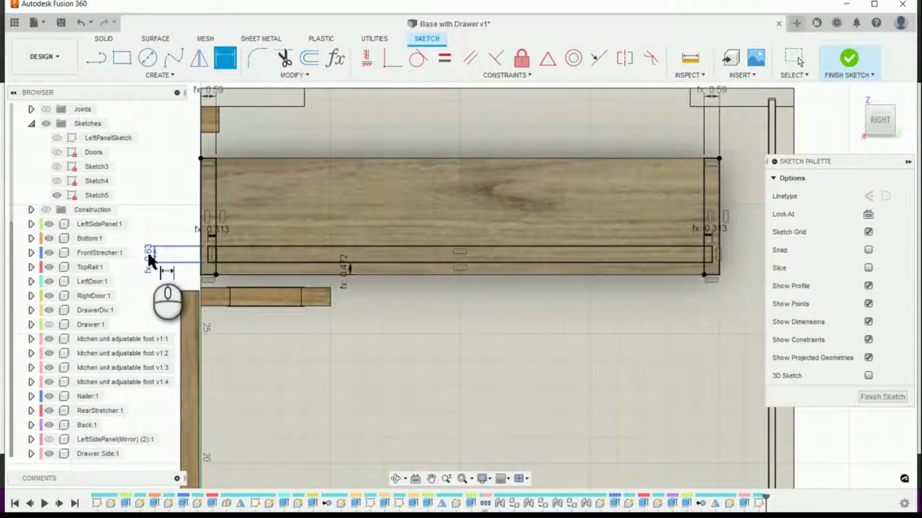
mouse_move(149, 260)
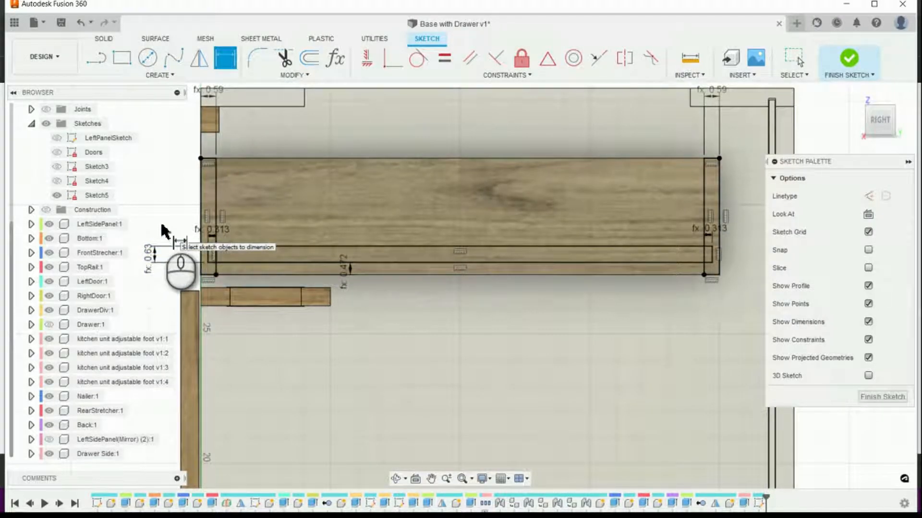
Sketch a second rectangle about 19 in long and 0.345 in high inside the drawer bottom rectangle, clear of all its edges
scroll(252, 141, "up", 1)
scroll(314, 219, "down", 3)
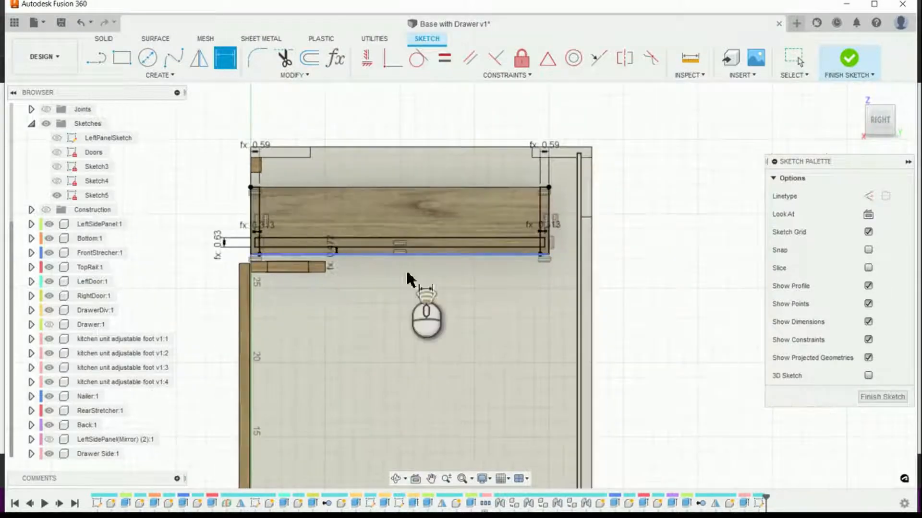
scroll(422, 261, "up", 1)
scroll(387, 255, "up", 1)
scroll(290, 202, "up", 1)
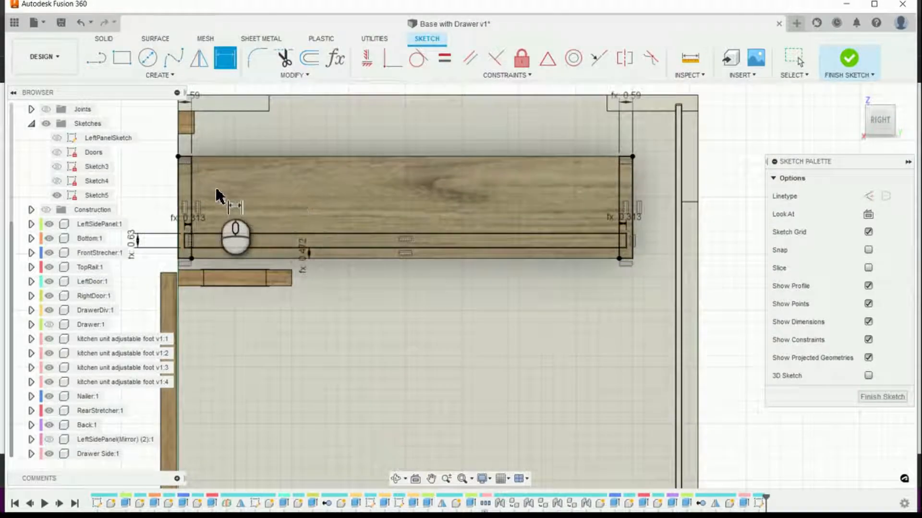
left_click(119, 59)
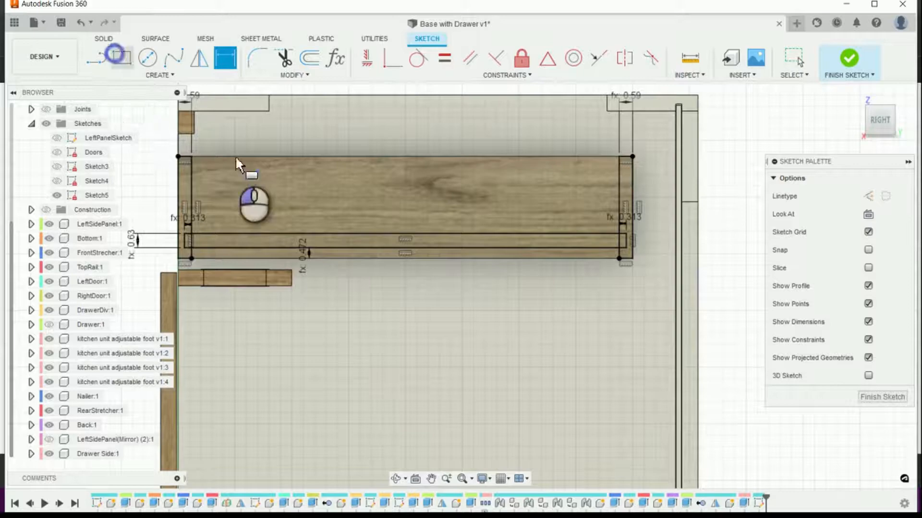
scroll(197, 232, "up", 3)
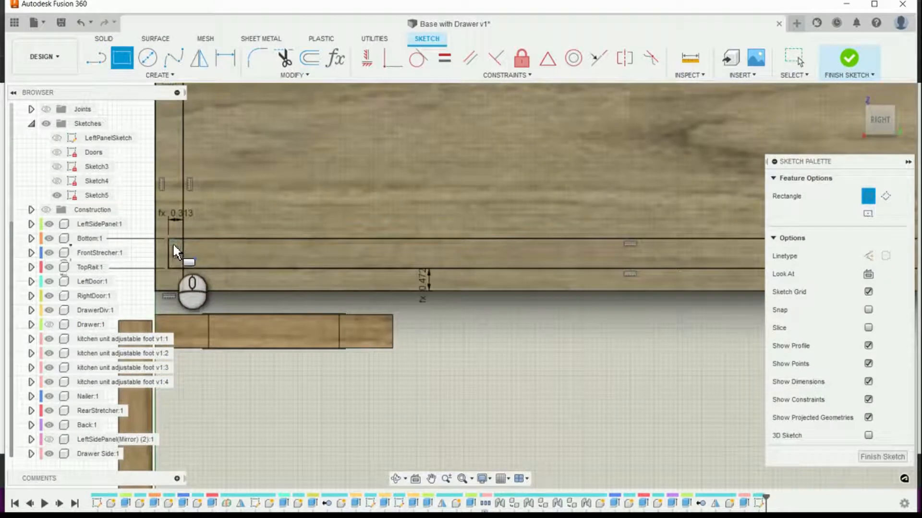
left_click(175, 244)
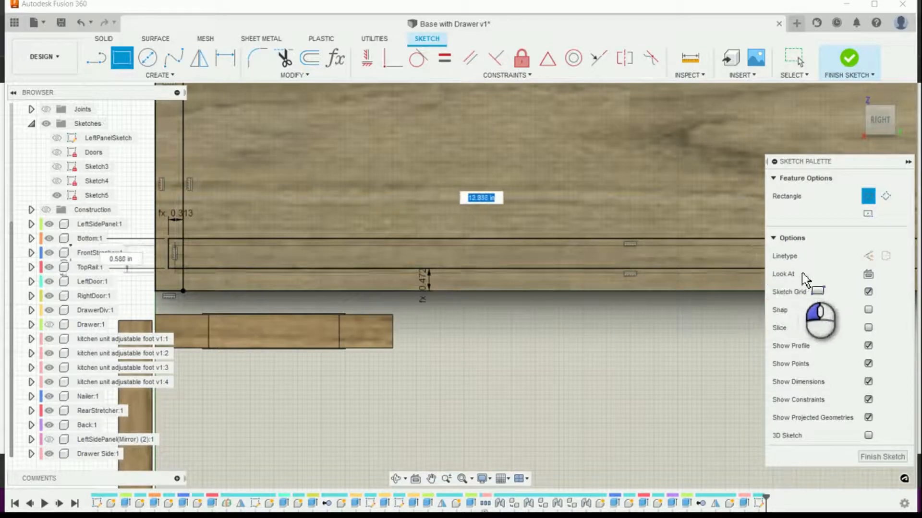
scroll(844, 263, "up", 2)
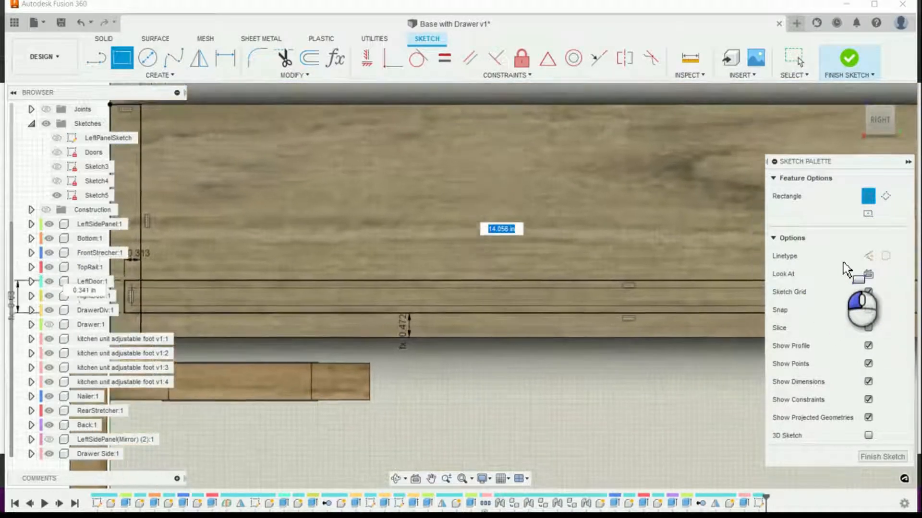
scroll(767, 304, "up", 2)
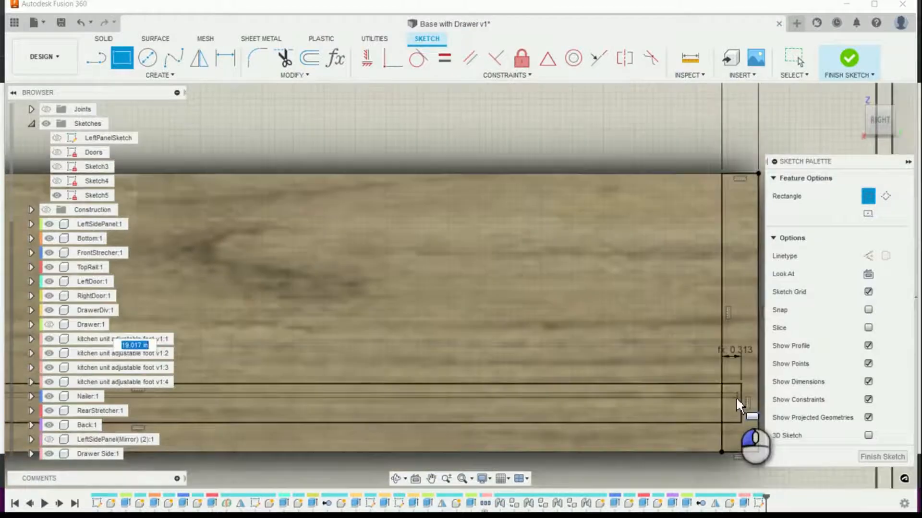
left_click_drag(736, 399, 669, 424)
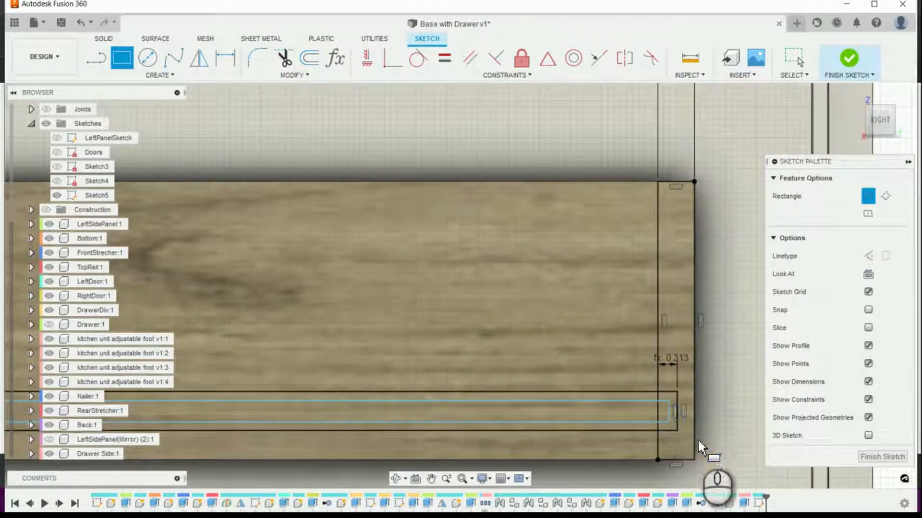
Dimension the inner rectangle's rear end from the inner edge of the rear rectangle as BS_Inset
scroll(698, 384, "down", 2)
scroll(686, 342, "up", 3)
scroll(712, 423, "down", 4)
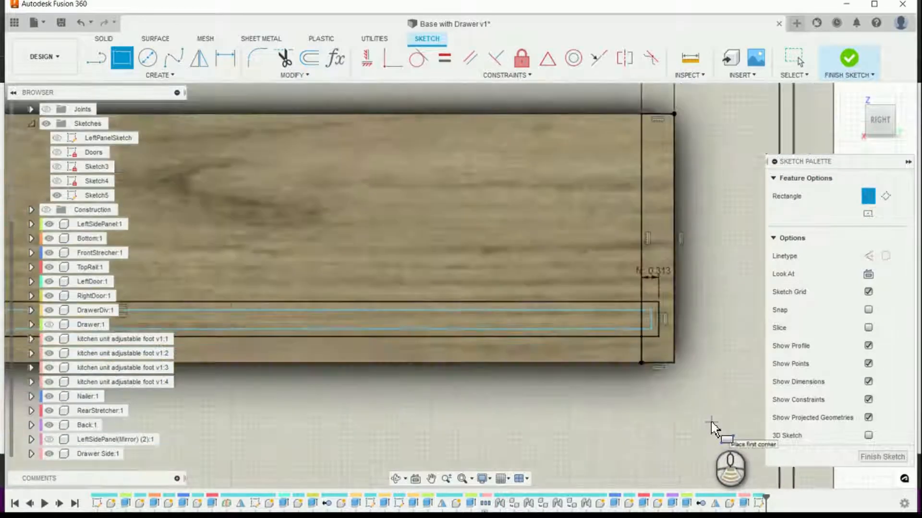
left_click(225, 57)
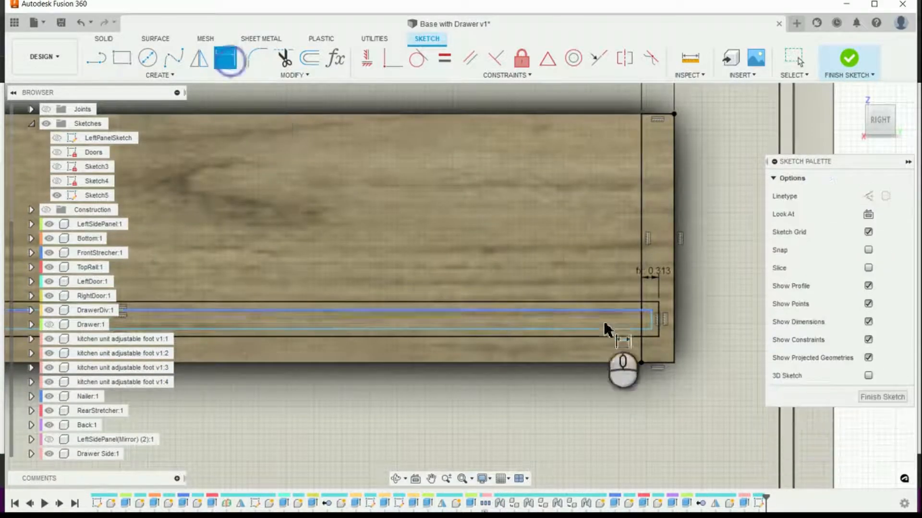
left_click(644, 322)
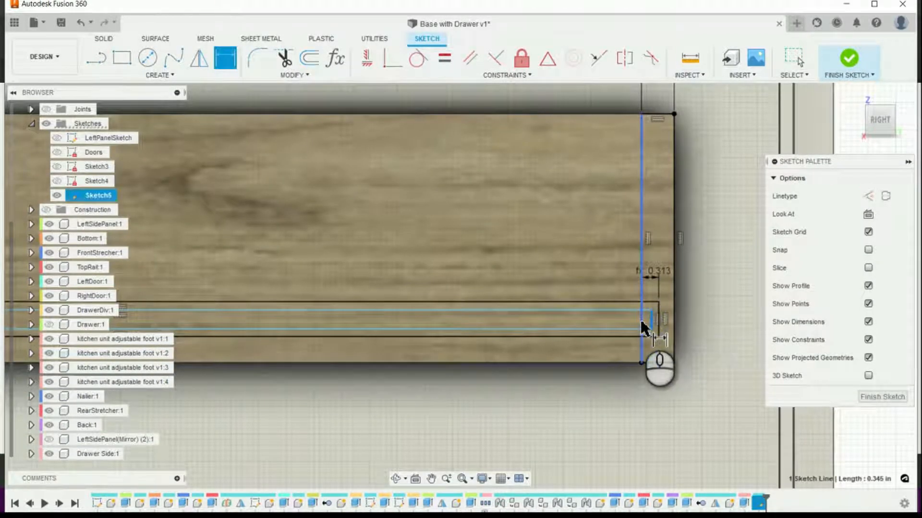
left_click(655, 352)
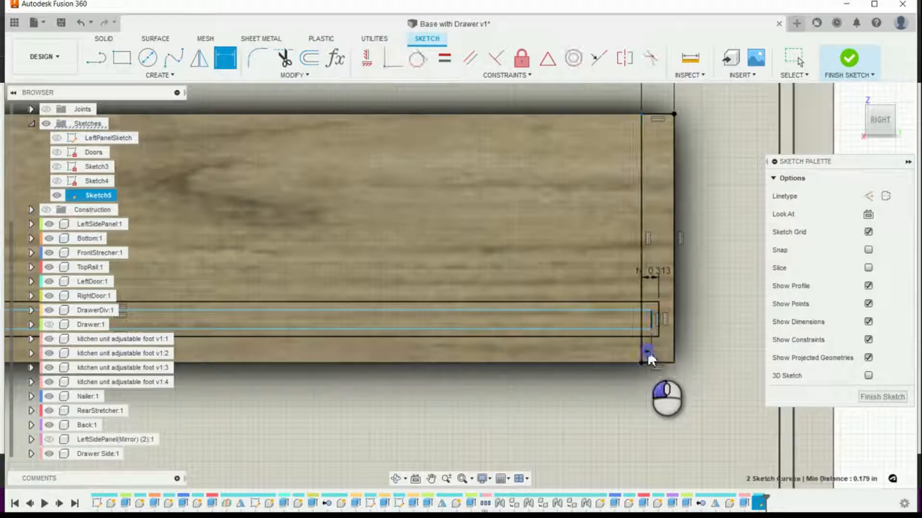
type("inset")
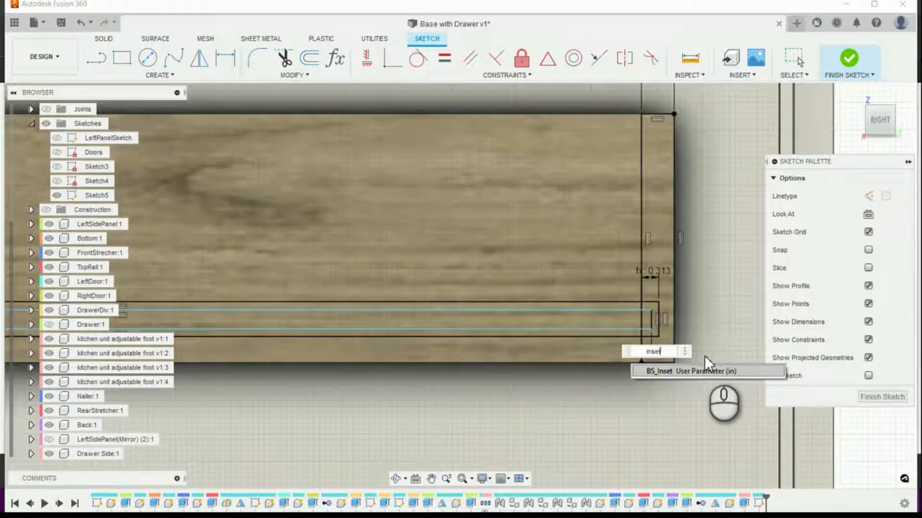
key("Return")
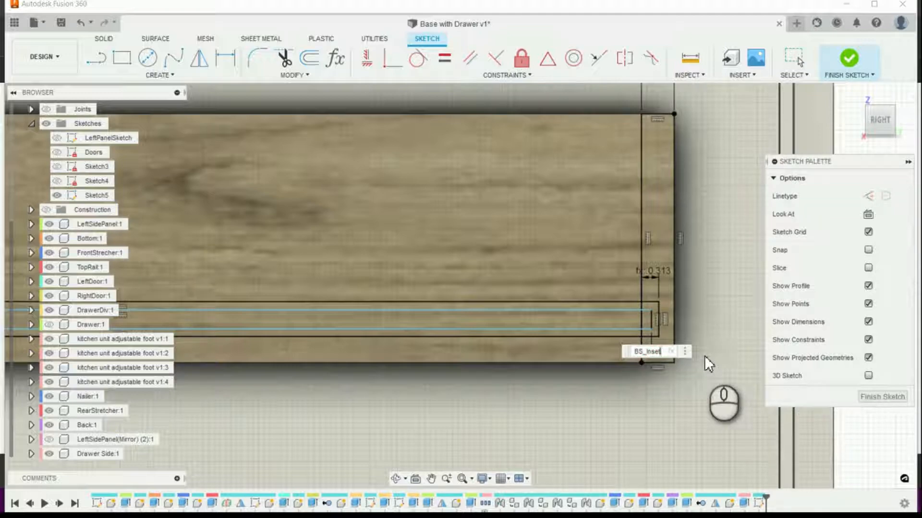
key("Return")
Try to dimension the inner rectangle's height between its two long edges
scroll(693, 333, "down", 3)
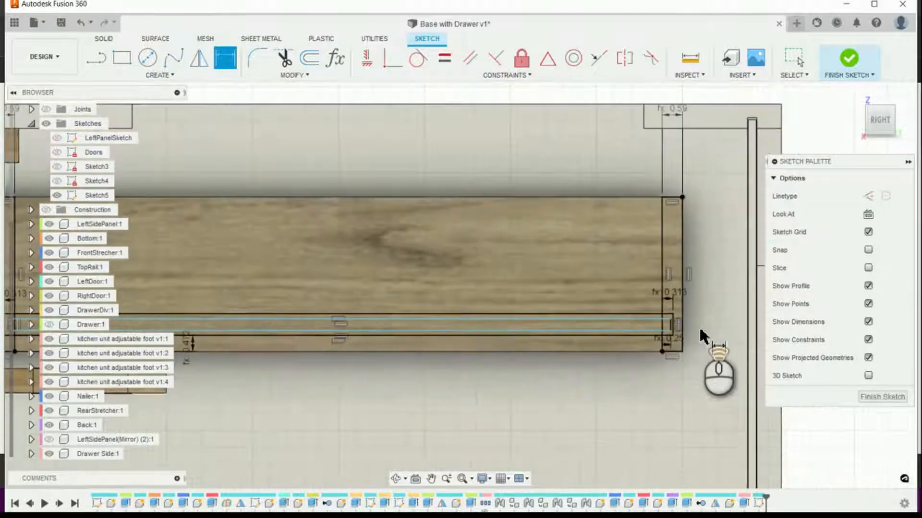
scroll(710, 341, "up", 5)
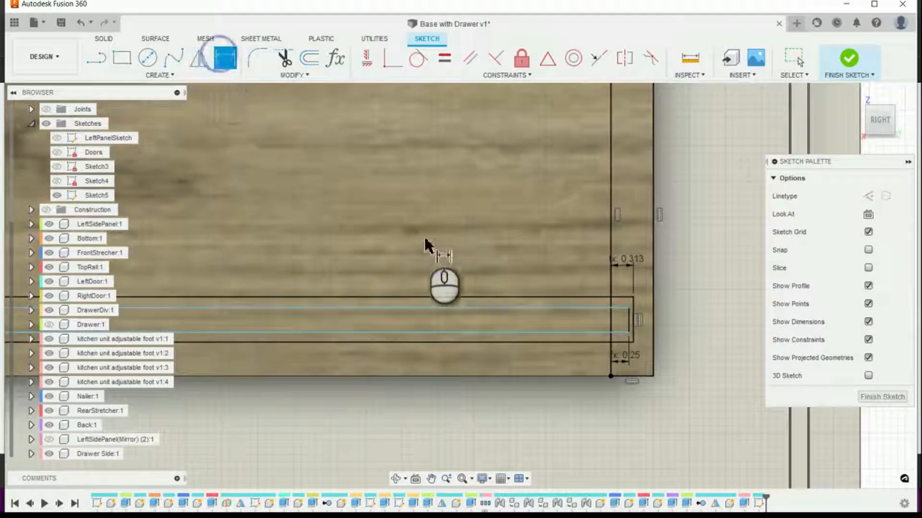
left_click(489, 311)
left_click(504, 336)
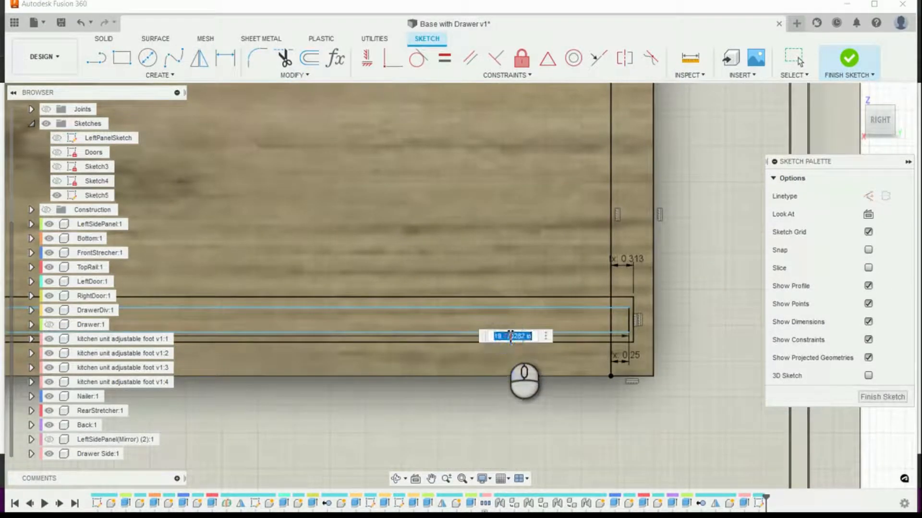
key("Return")
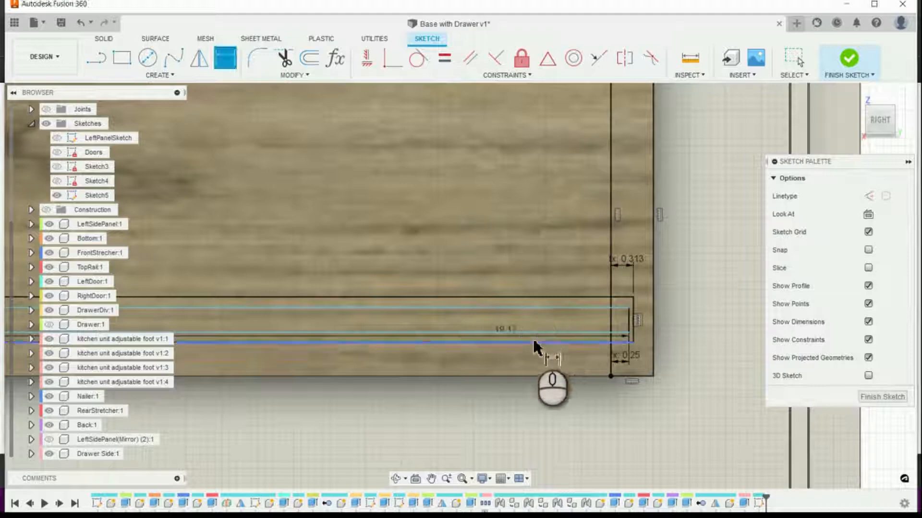
key("Escape")
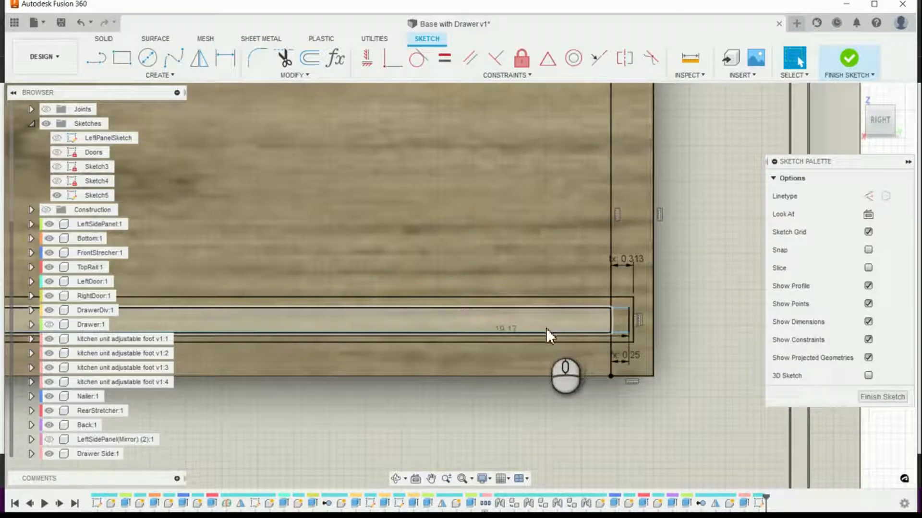
Place a height dimension between the inner rectangle's upper and lower edges, just beyond the drawer side's rear end
left_click(225, 58)
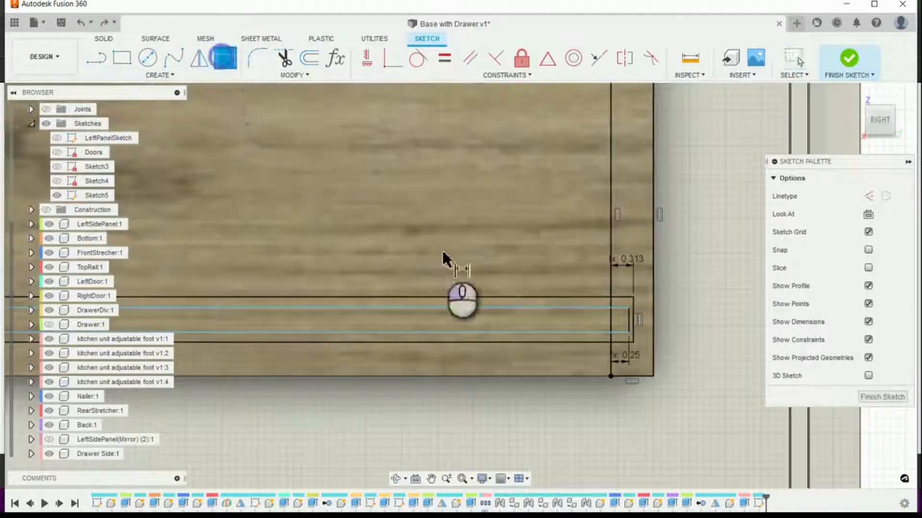
left_click(497, 309)
left_click(503, 332)
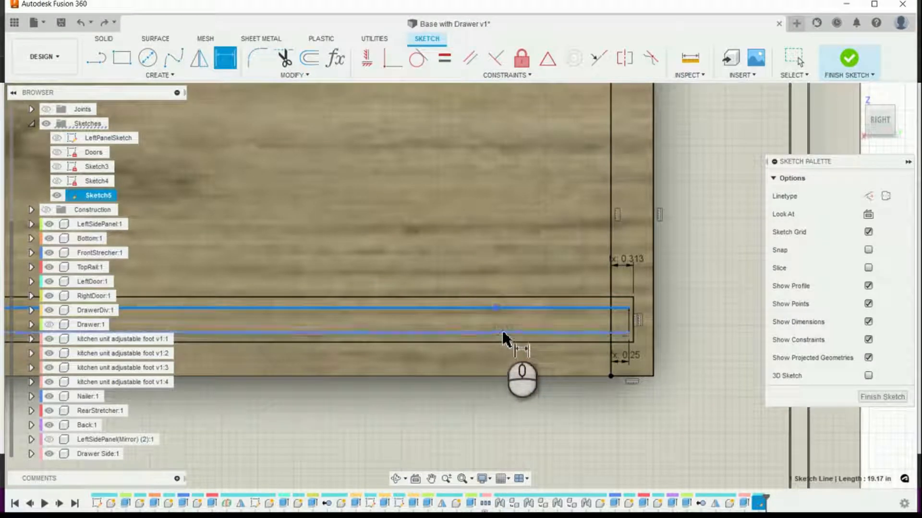
left_click(678, 322)
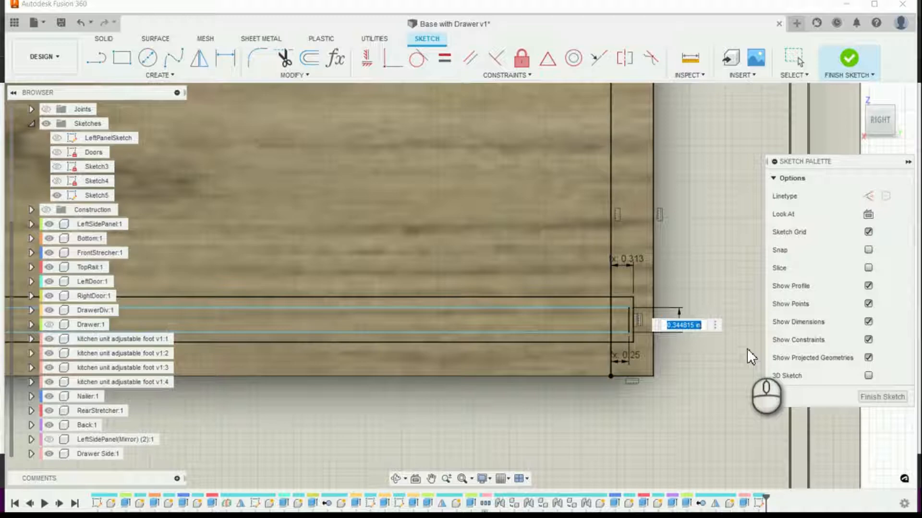
Set the height of the inner drawer-bottom rectangle to the parameter B_DrawerBoxBottomThickness
type("bot")
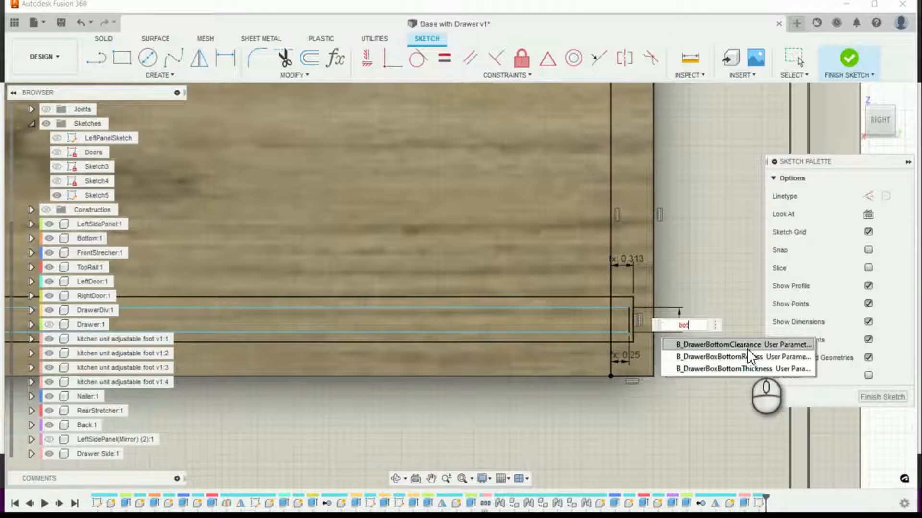
left_click(747, 351)
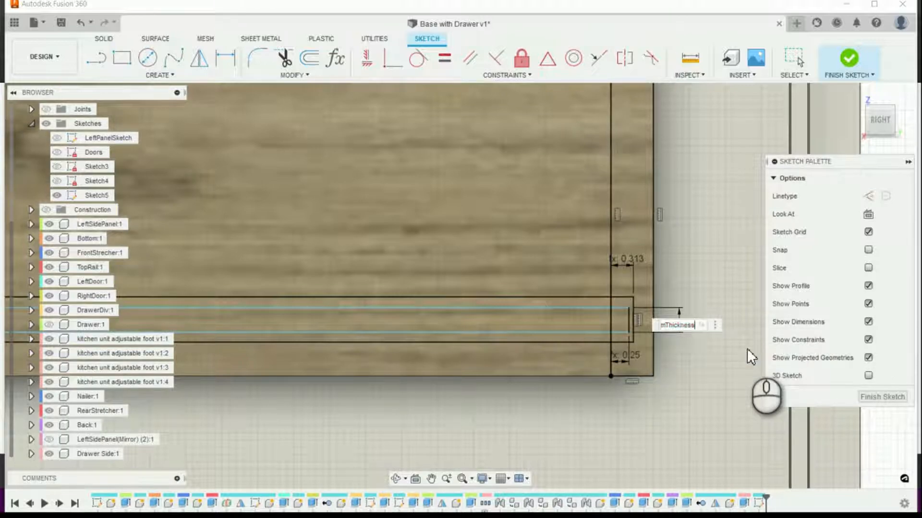
key("Return")
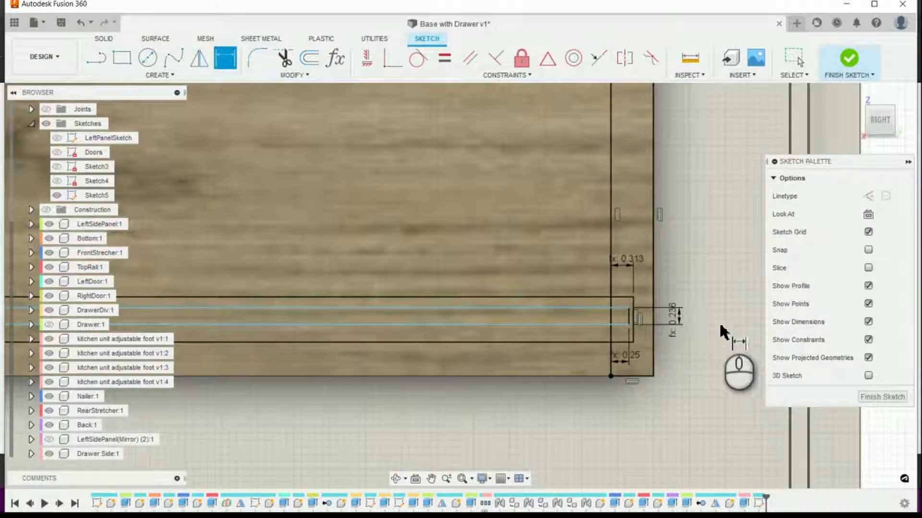
Change the outer groove rectangle's height expression to B_DrawerBoxBottomThickness + ( BS_AirGap * 2 )
scroll(672, 312, "down", 4)
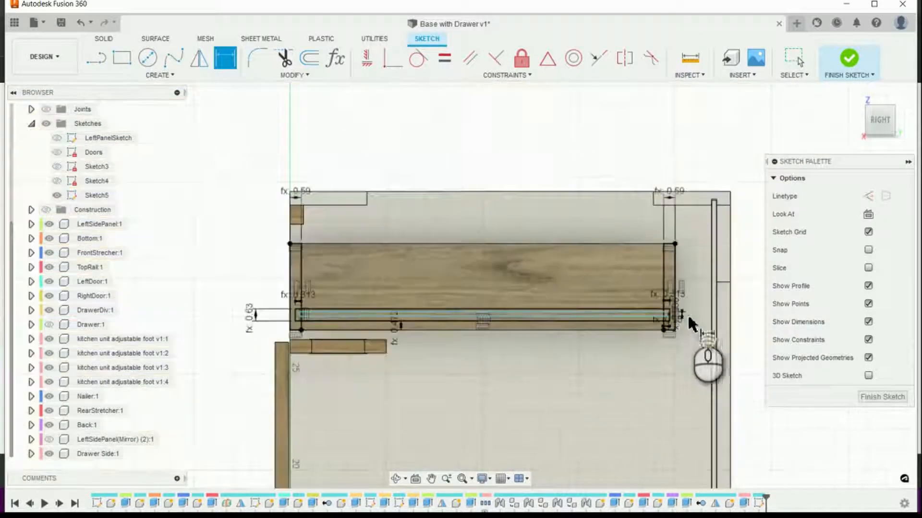
scroll(373, 318, "up", 4)
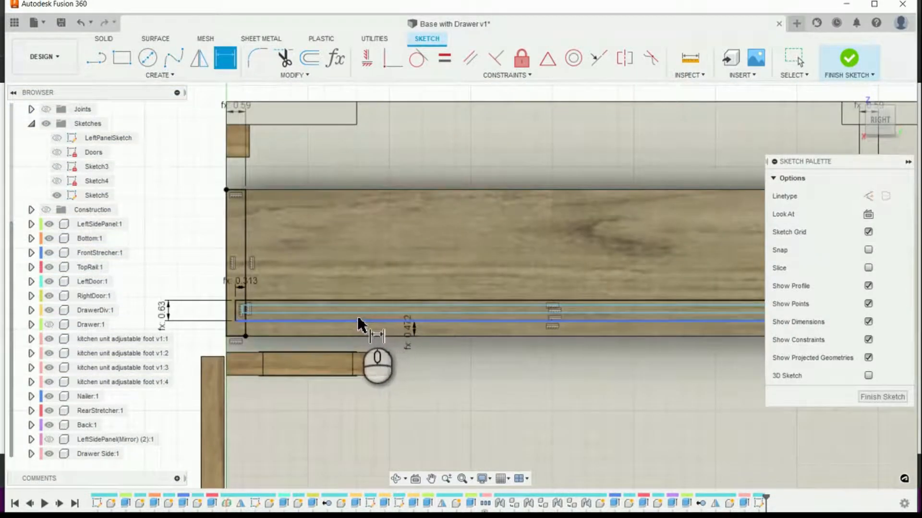
scroll(360, 323, "down", 4)
scroll(670, 310, "up", 3)
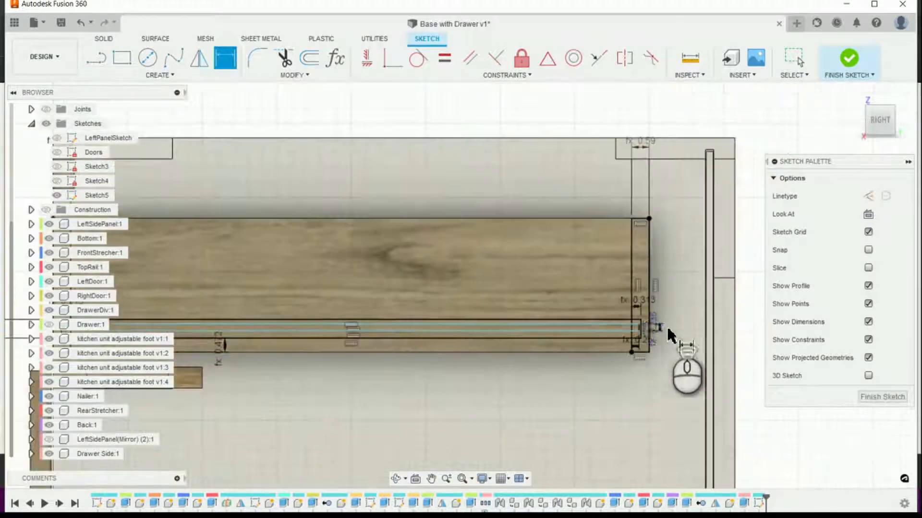
scroll(667, 325, "down", 4)
scroll(313, 325, "up", 4)
scroll(314, 327, "up", 3)
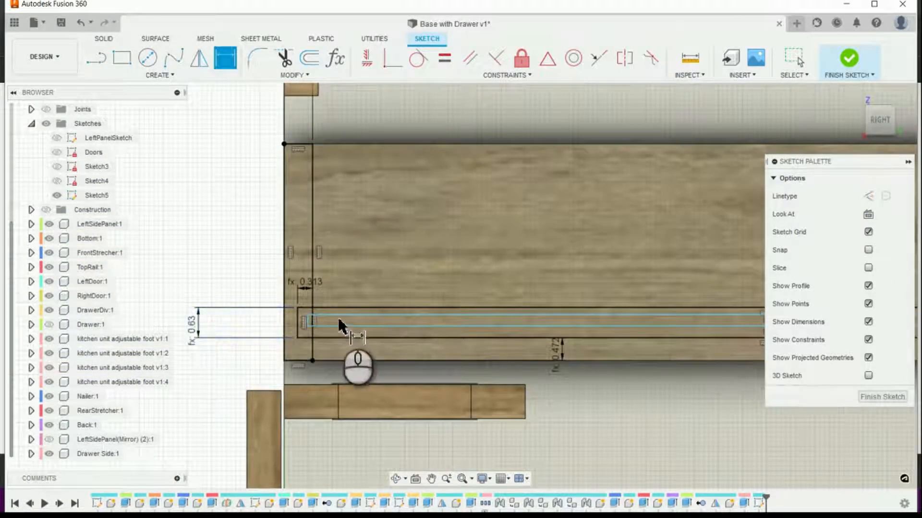
left_click(190, 329)
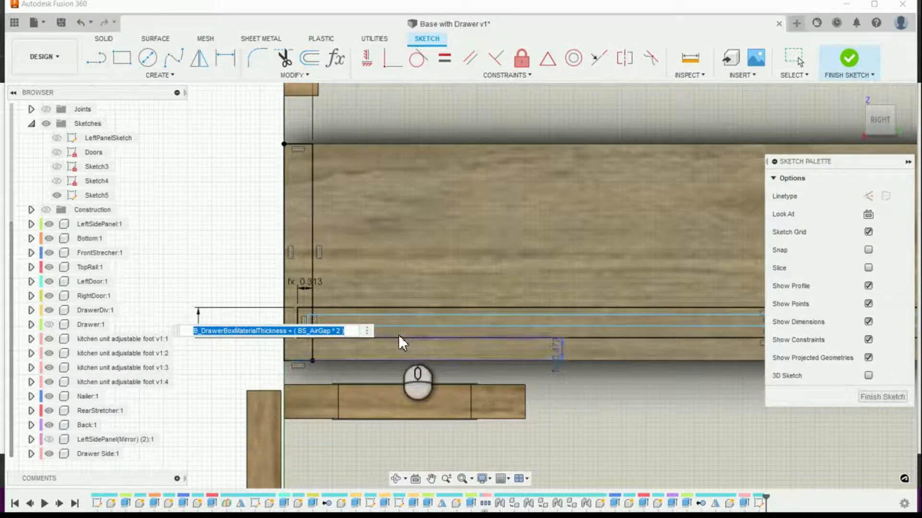
left_click(292, 331)
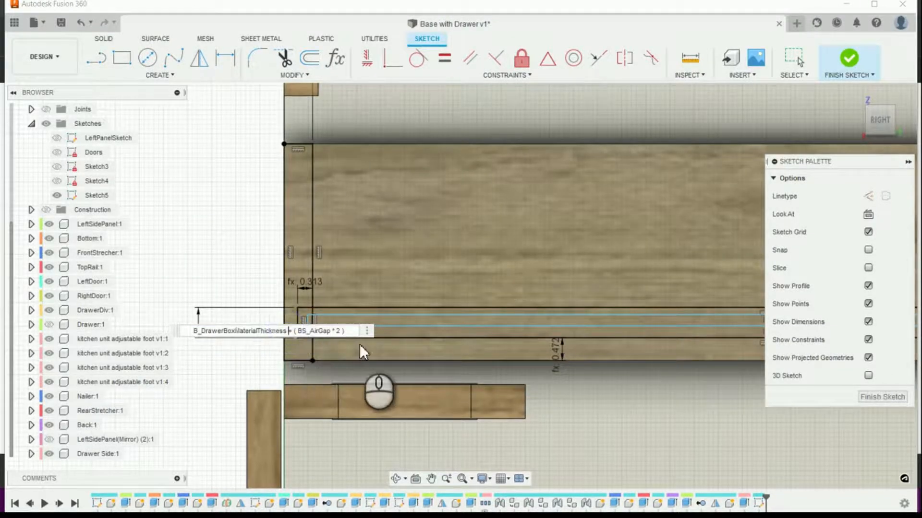
key("BackSpace")
key("BackSpace")
key("BackSpace")
key("BackSpace")
key("BackSpace")
key("BackSpace")
key("BackSpace")
key("BackSpace")
key("BackSpace")
key("BackSpace")
key("BackSpace")
key("BackSpace")
key("BackSpace")
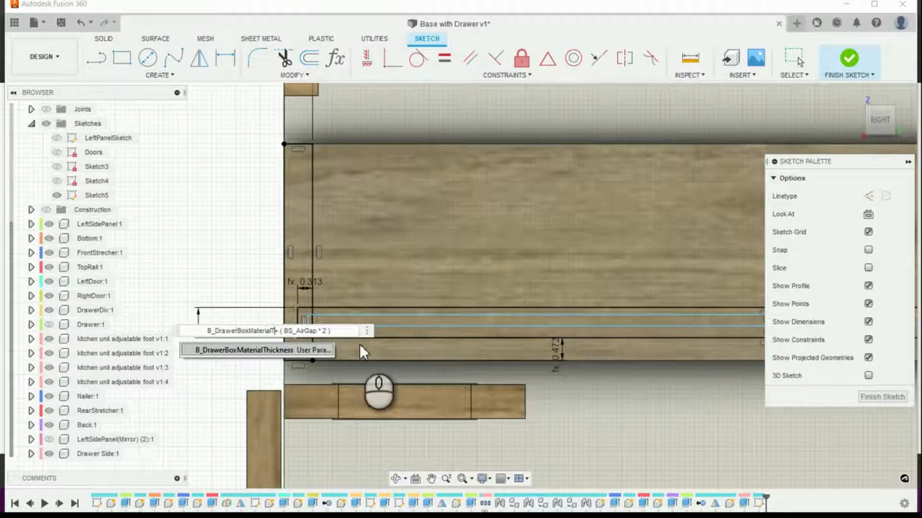
key("BackSpace")
key("BackSpace")
key("BackSpace")
key("BackSpace")
key("BackSpace")
type("bo")
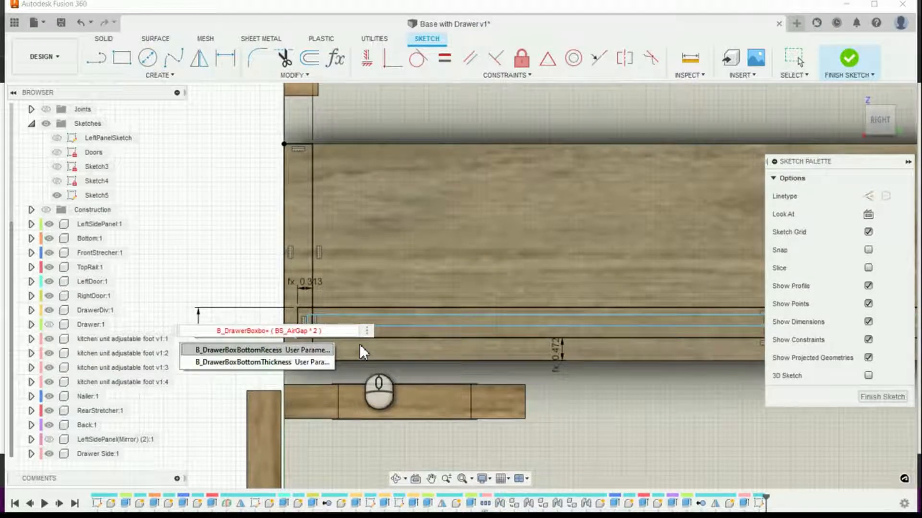
key("Return")
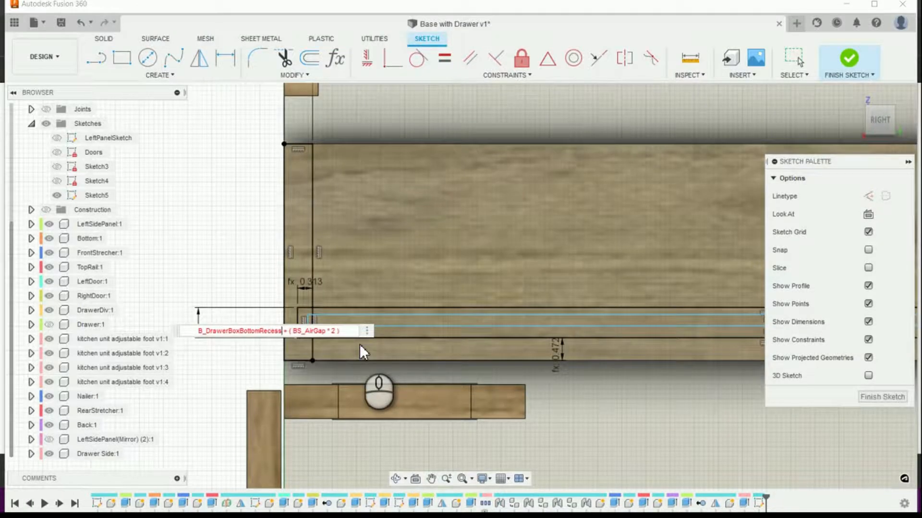
key("BackSpace")
key("BackSpace")
key("BackSpace")
key("BackSpace")
key("BackSpace")
key("BackSpace")
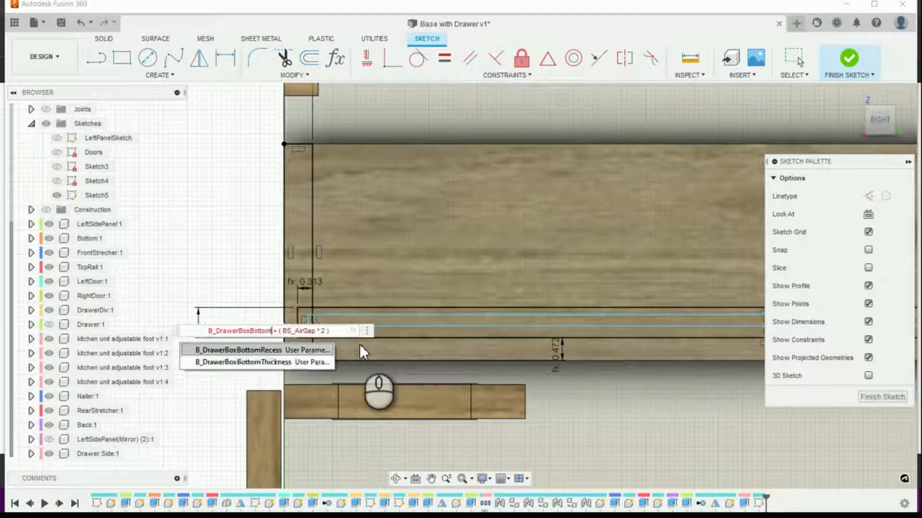
type("thi")
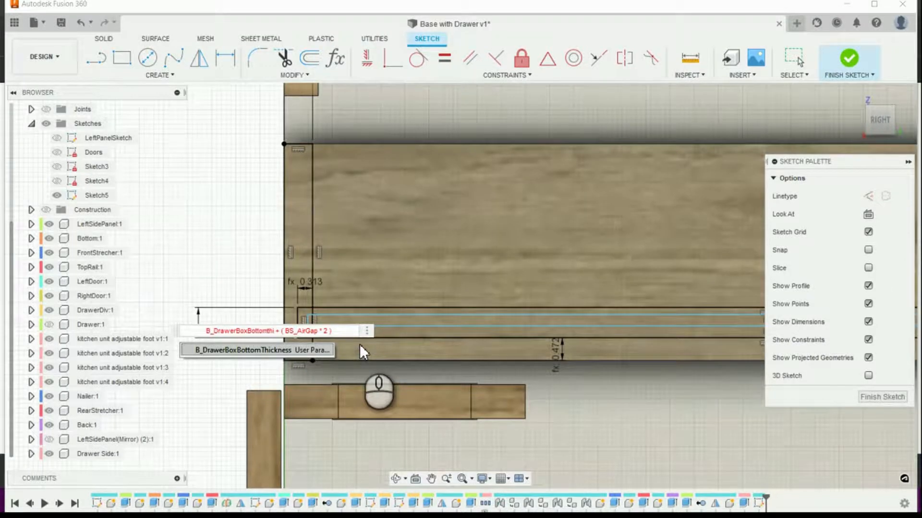
key("Return")
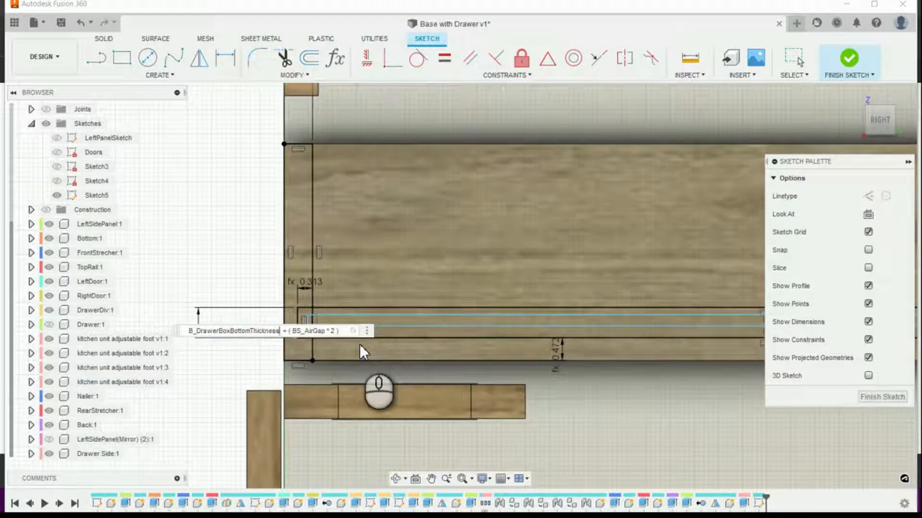
key("Return")
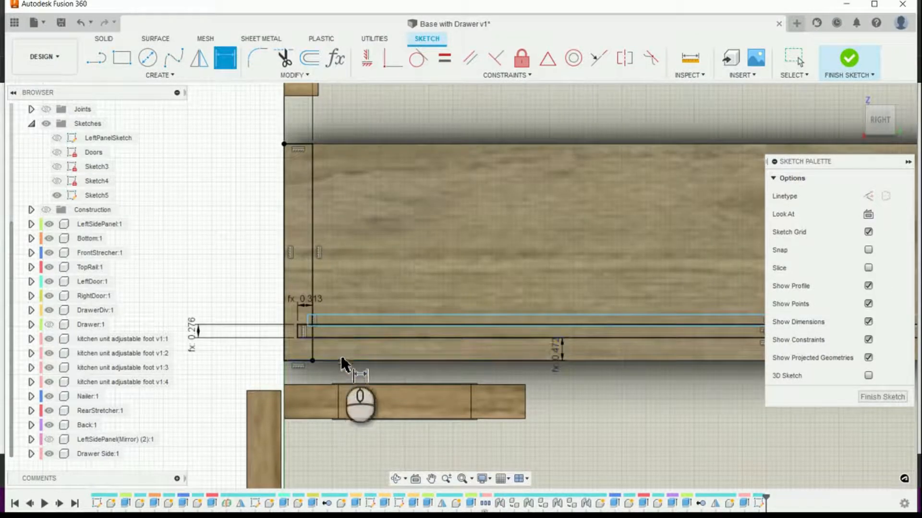
scroll(344, 352, "up", 2)
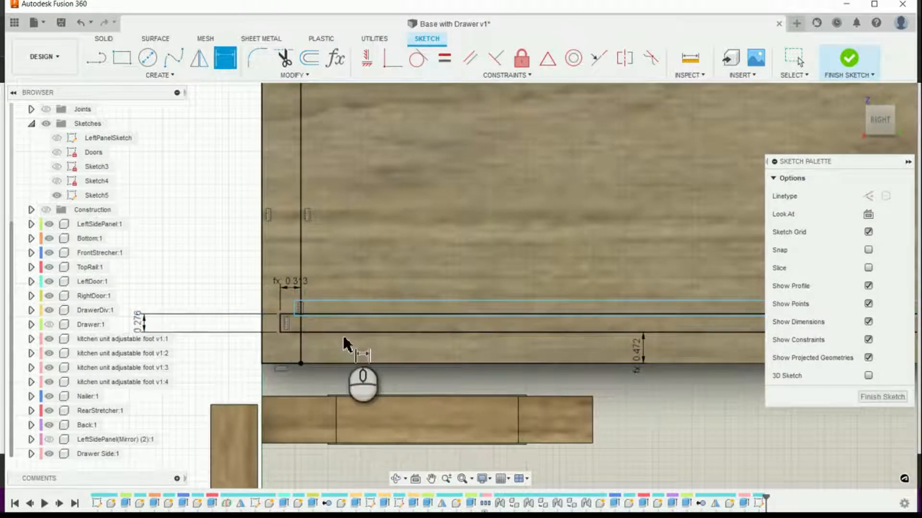
scroll(344, 335, "down", 5)
scroll(466, 355, "down", 3)
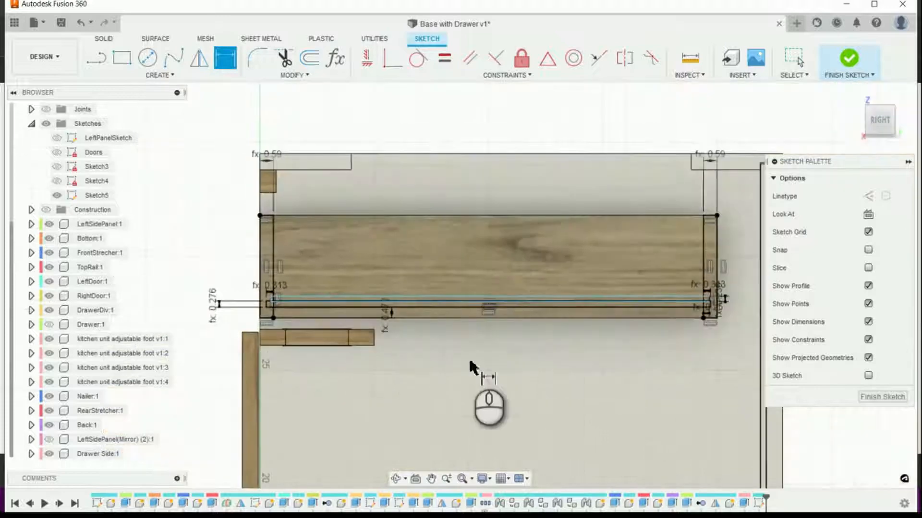
scroll(545, 329, "up", 2)
scroll(578, 339, "down", 2)
scroll(653, 314, "up", 1)
scroll(651, 312, "up", 4)
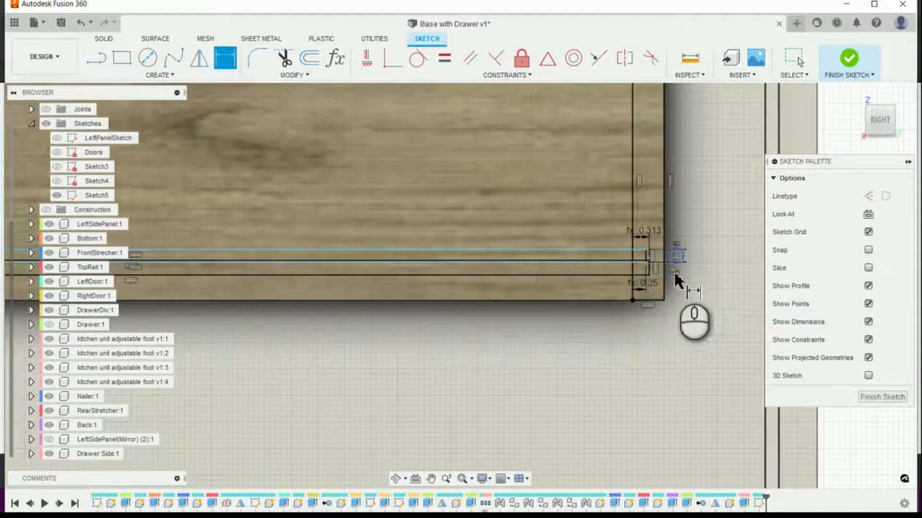
scroll(679, 278, "down", 1)
scroll(582, 298, "up", 2)
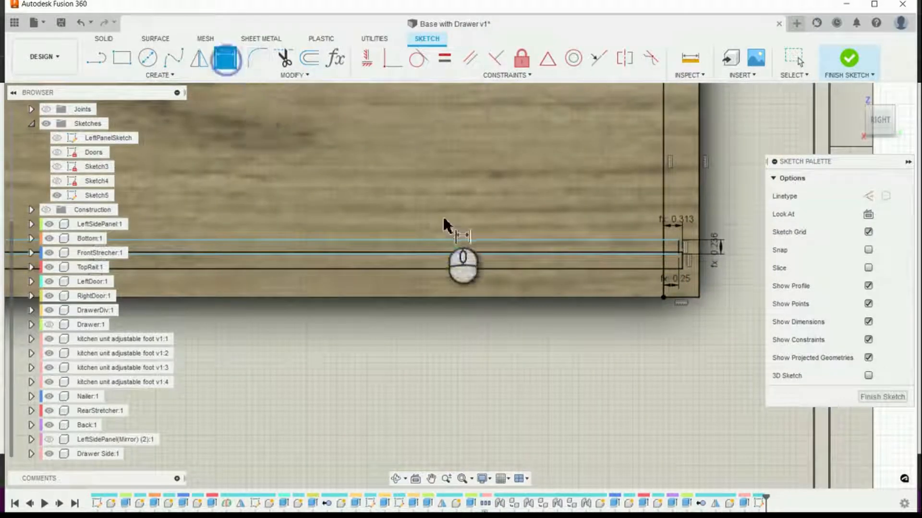
left_click(447, 252)
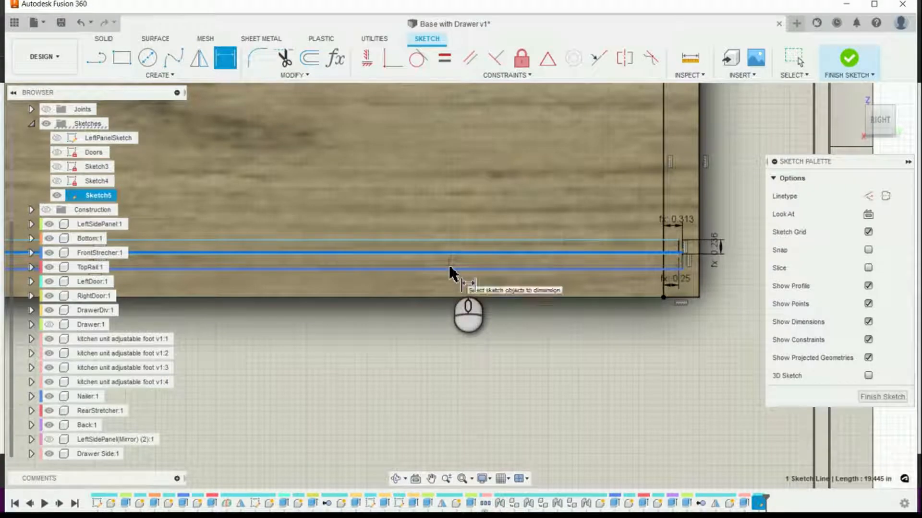
left_click(449, 268)
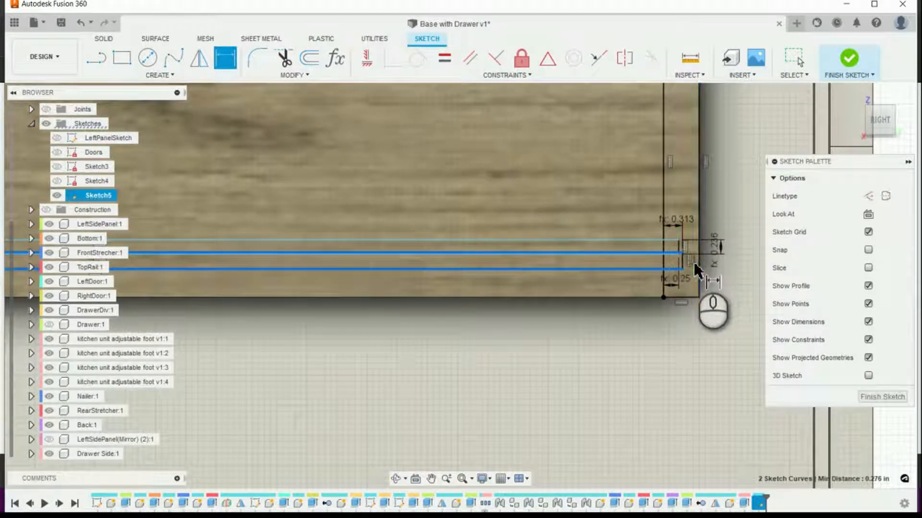
left_click(594, 264)
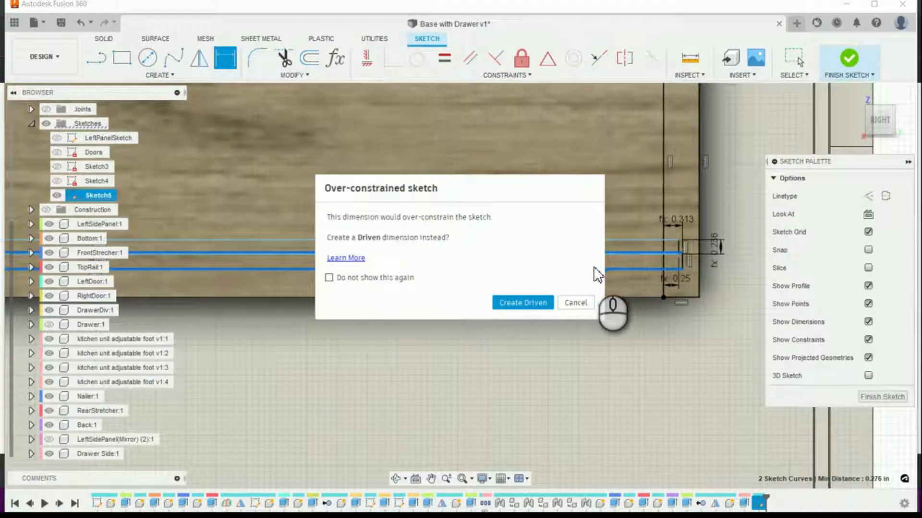
left_click(581, 302)
Dimension the gap between the groove's lower edge and the drawer-bottom rectangle's lower edge as BS_AirGap
scroll(705, 284, "down", 5)
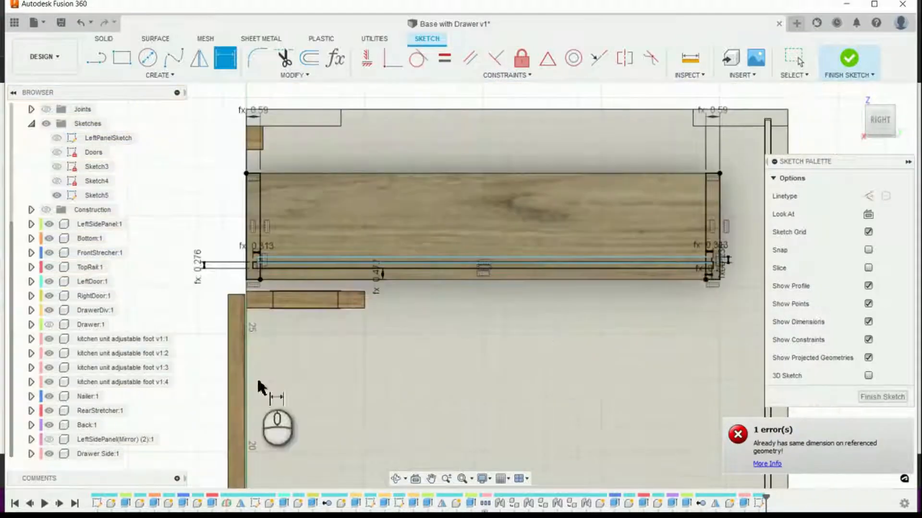
scroll(256, 277, "up", 6)
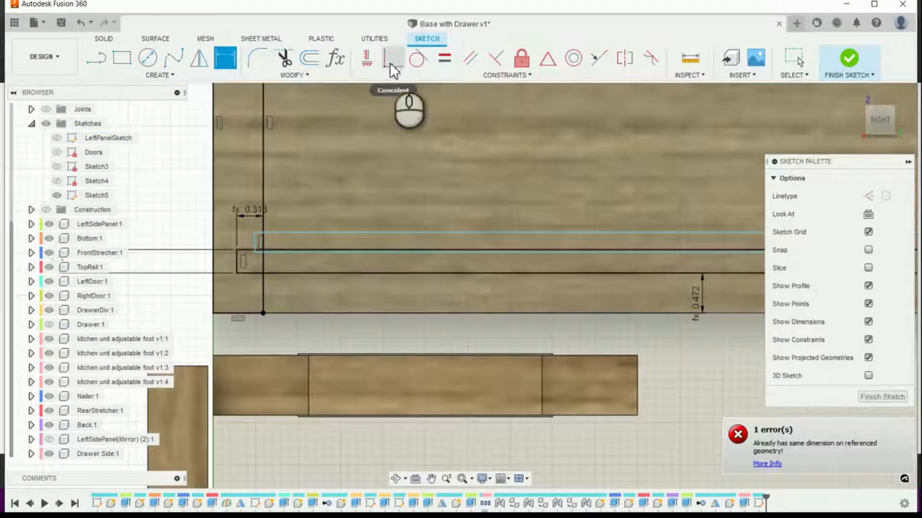
left_click(225, 57)
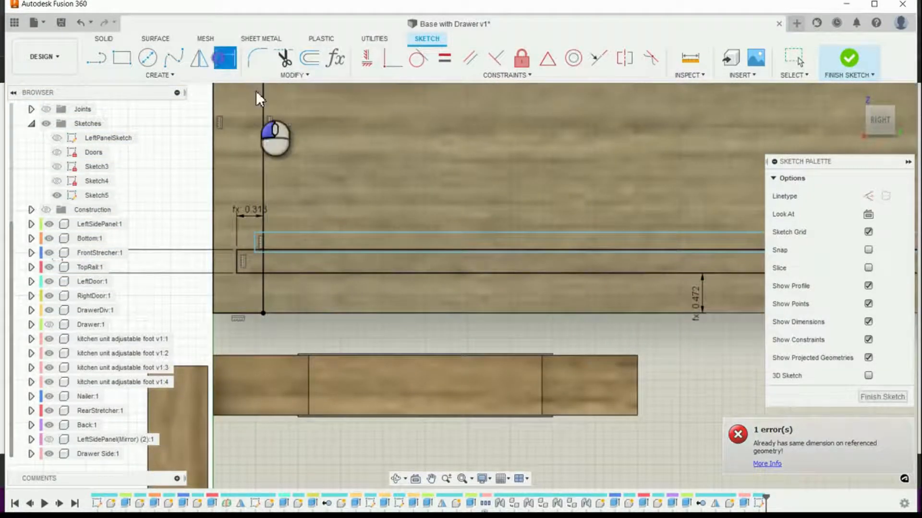
left_click(336, 273)
left_click(328, 252)
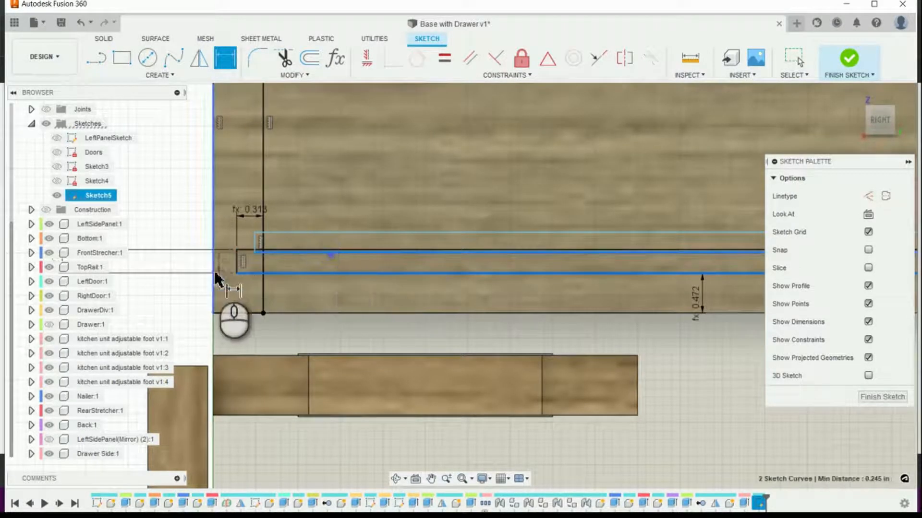
left_click(192, 267)
type("bo")
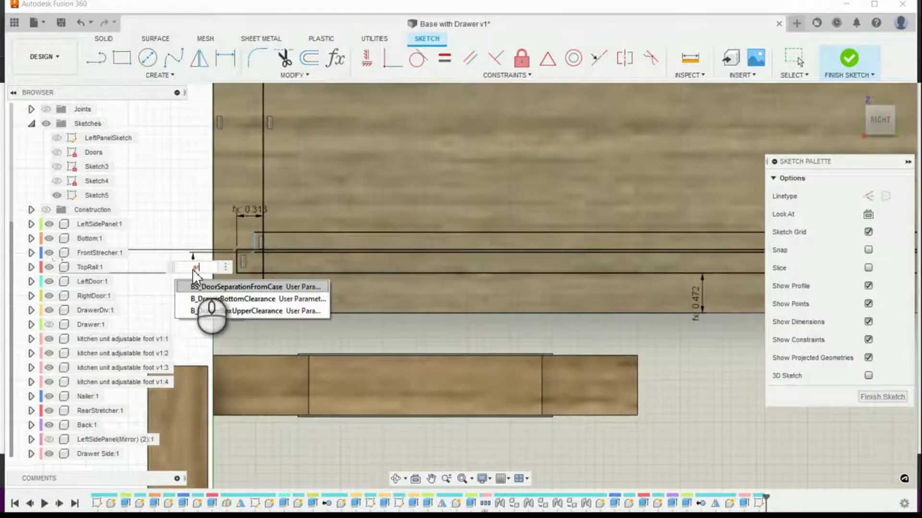
key("BackSpace")
key("BackSpace")
type("BS_rabbet")
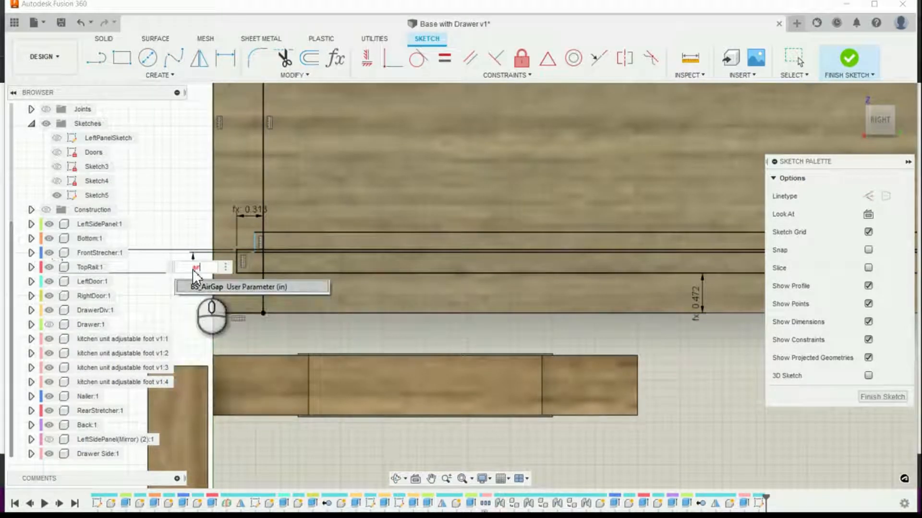
key("Return")
key("Return")
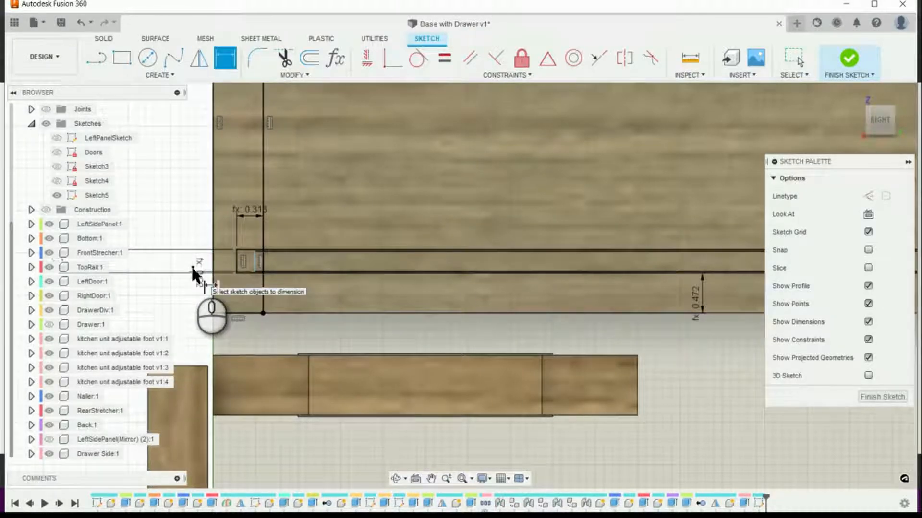
Dimension the drawer-bottom rectangle's front end from the inner face line of the drawer's front panel as BS_Inset
scroll(287, 273, "up", 3)
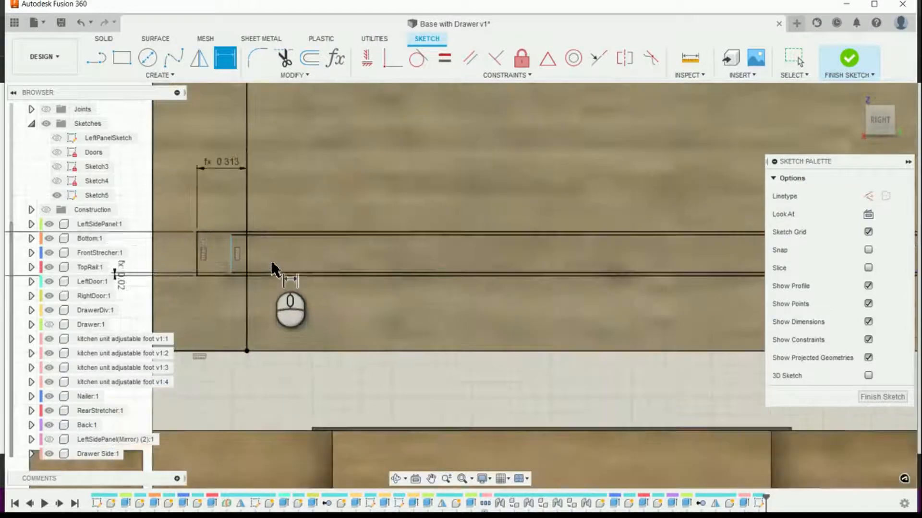
scroll(271, 259, "down", 3)
scroll(272, 263, "up", 2)
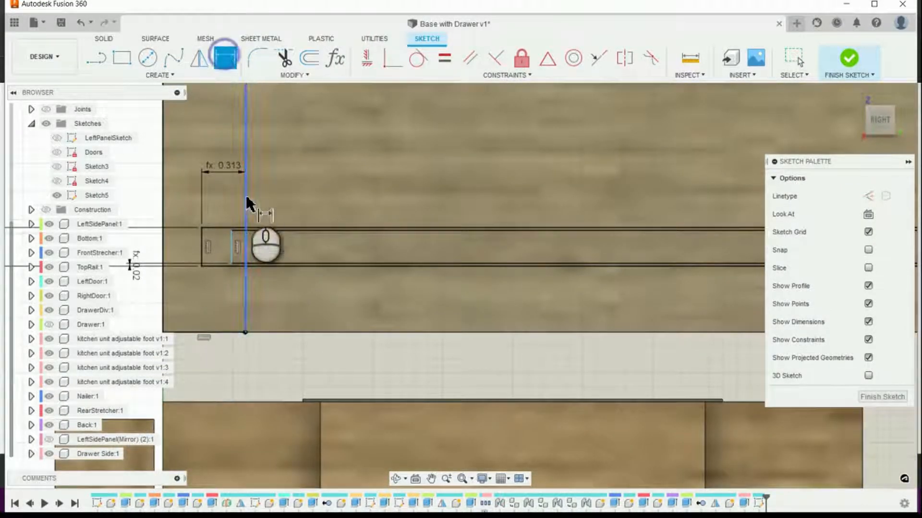
left_click(243, 240)
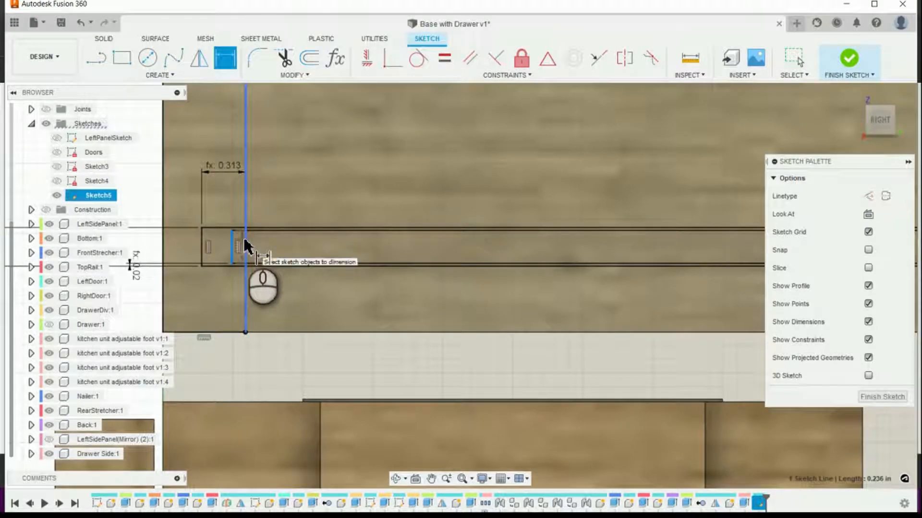
left_click(245, 240)
left_click(239, 209)
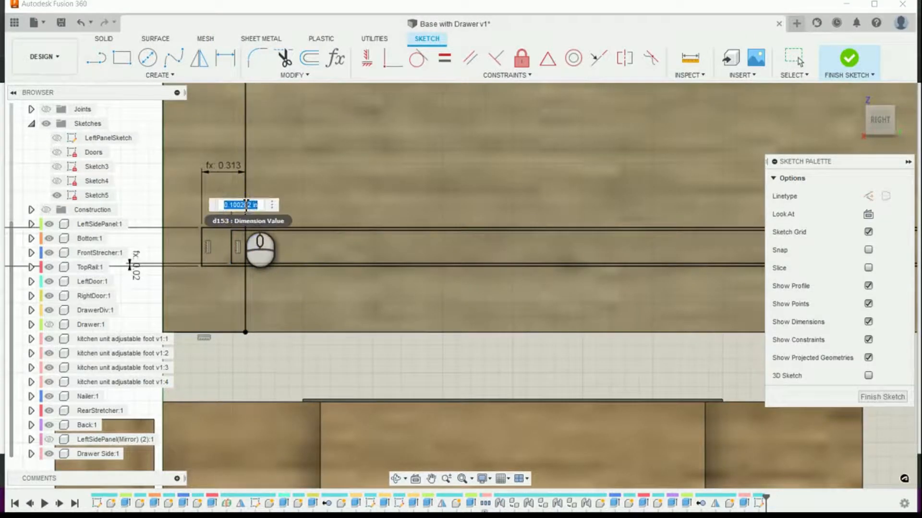
type("inst")
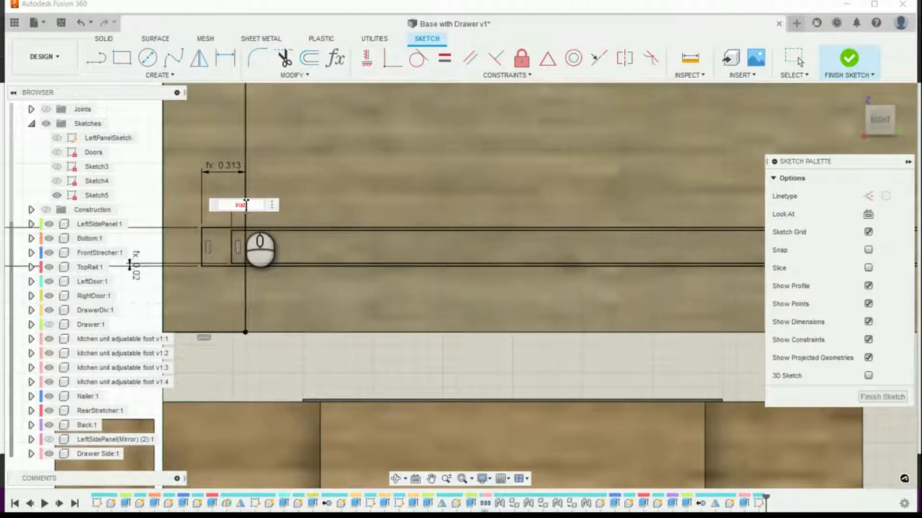
key("BackSpace")
key("BackSpace")
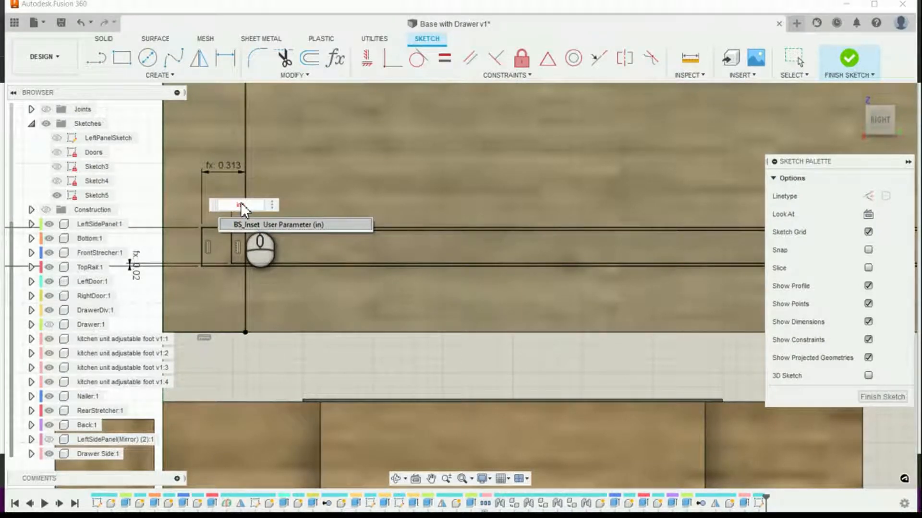
left_click(369, 223)
key("Return")
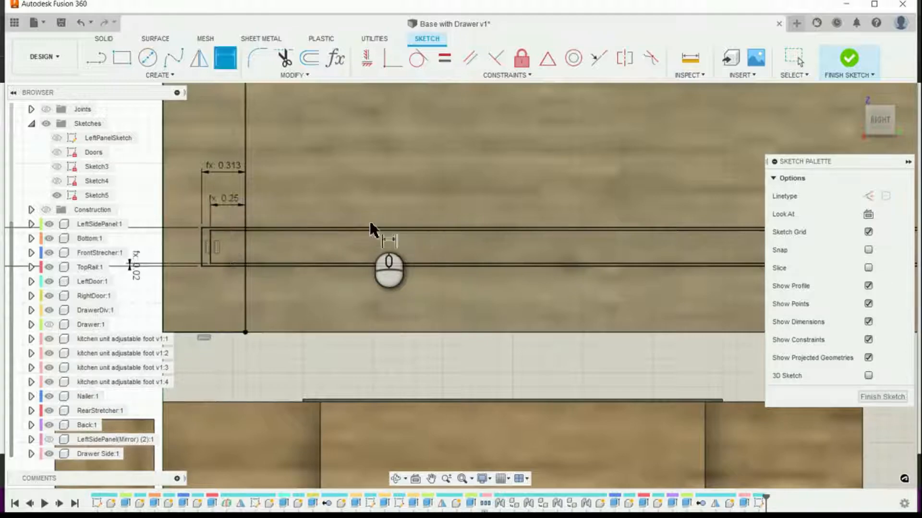
Inspect the groove and drawer-bottom dimensions at the front and rear ends of the drawer sketch
scroll(168, 266, "up", 2)
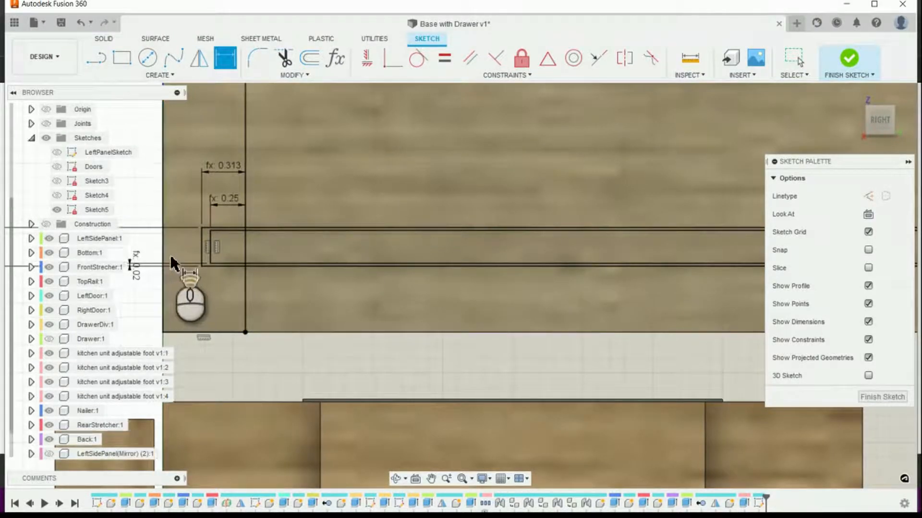
scroll(197, 257, "up", 3)
scroll(189, 246, "up", 3)
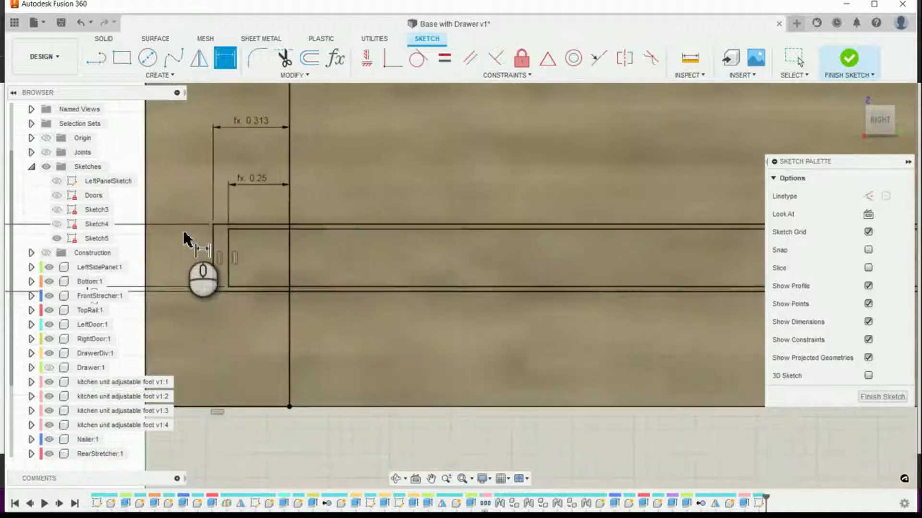
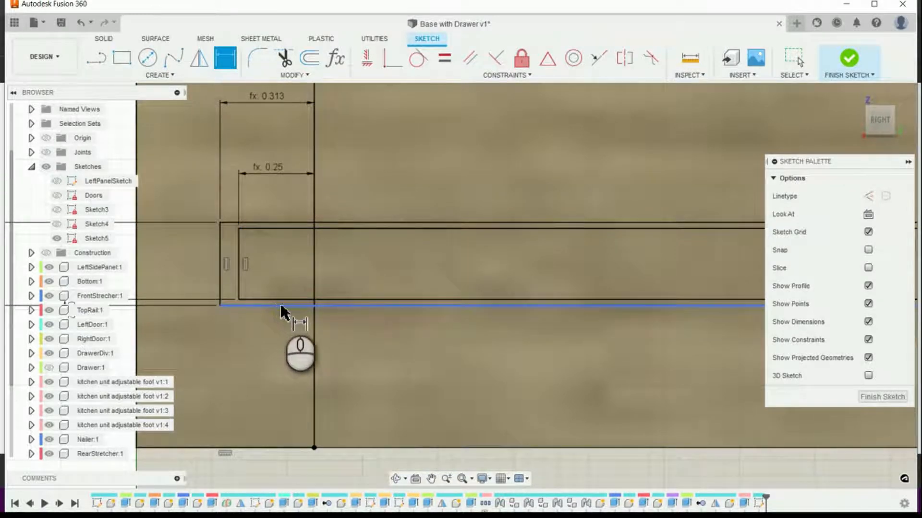
scroll(400, 332, "down", 1)
scroll(399, 324, "down", 5)
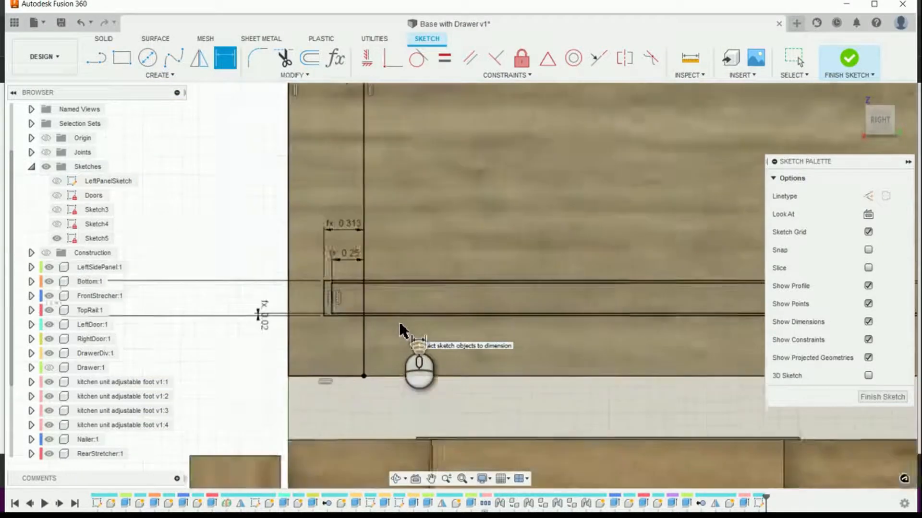
scroll(425, 333, "down", 5)
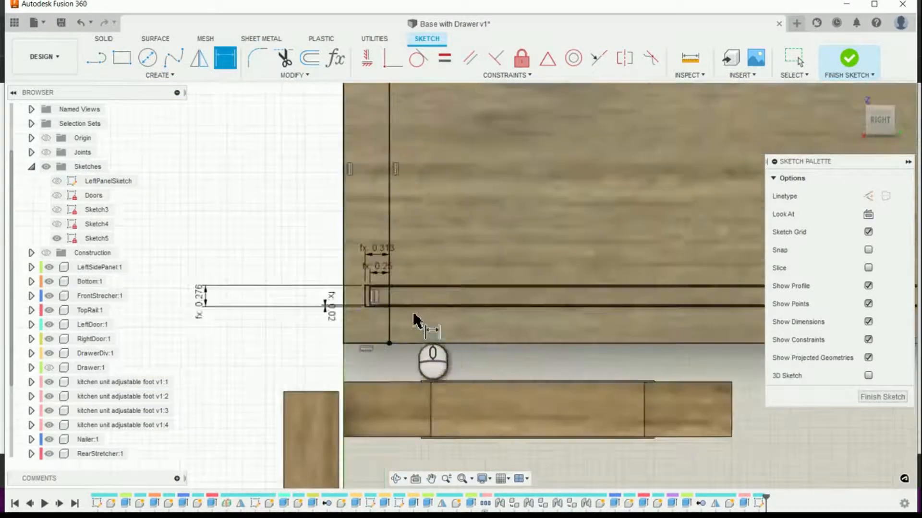
scroll(720, 335, "up", 8)
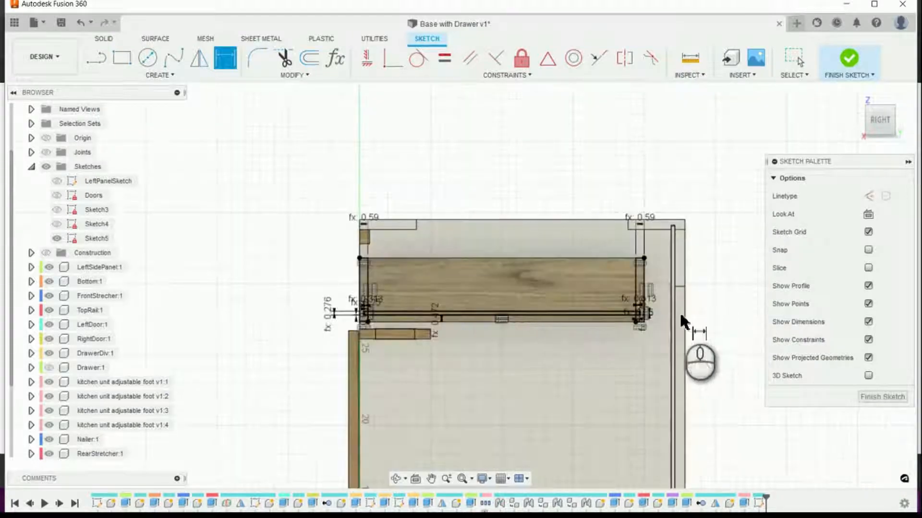
scroll(630, 311, "up", 3)
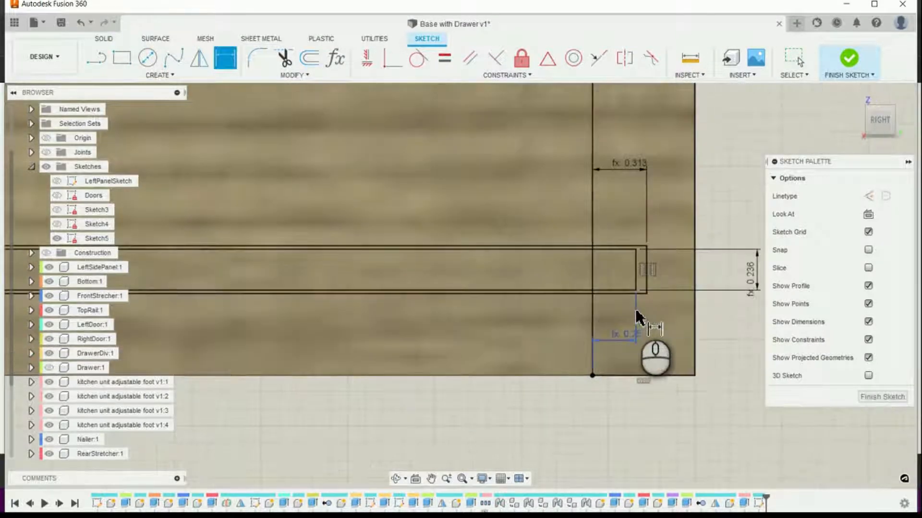
scroll(667, 329, "down", 5)
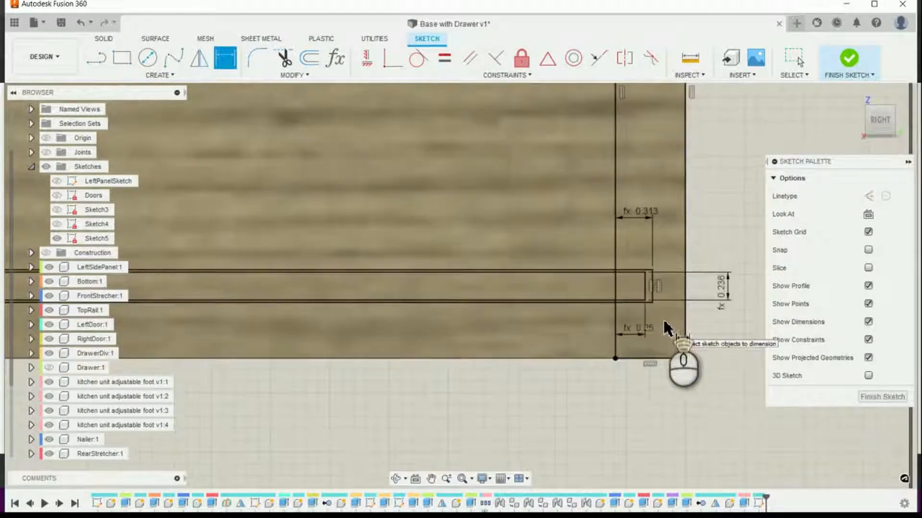
scroll(551, 321, "down", 3)
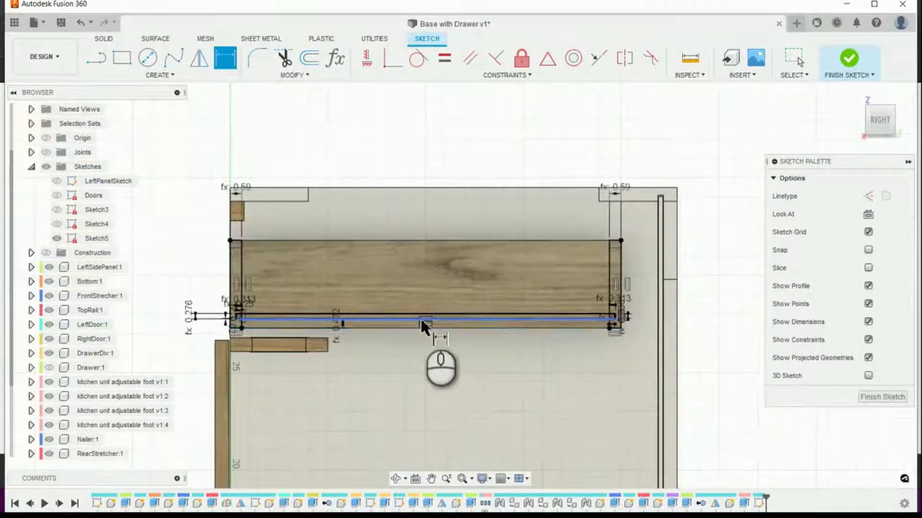
scroll(323, 329, "up", 2)
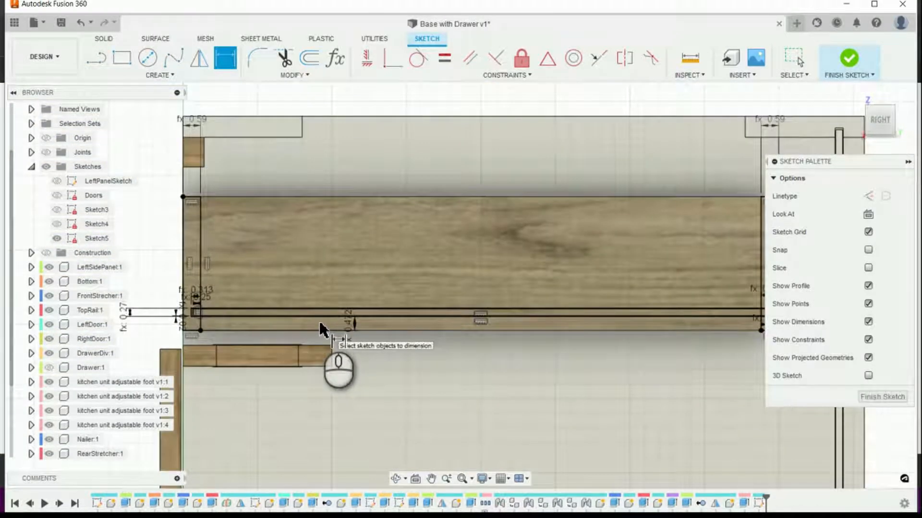
scroll(322, 324, "down", 3)
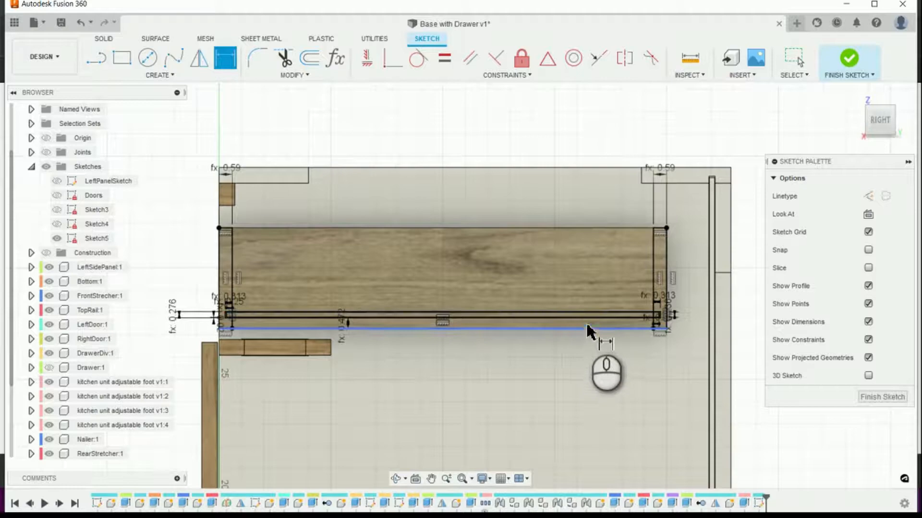
scroll(589, 320, "up", 1)
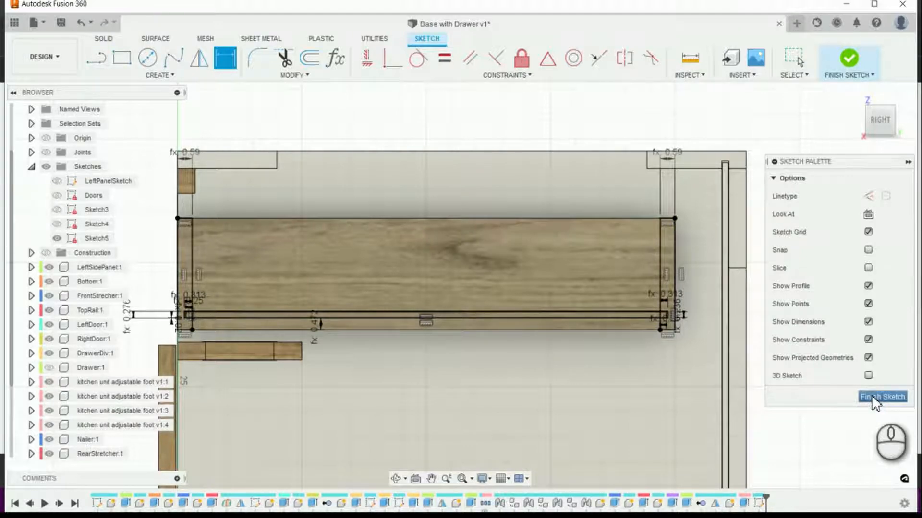
Finish the sketch and select the rear drawer panel profile, without its groove area, for an Extrude
left_click(871, 395)
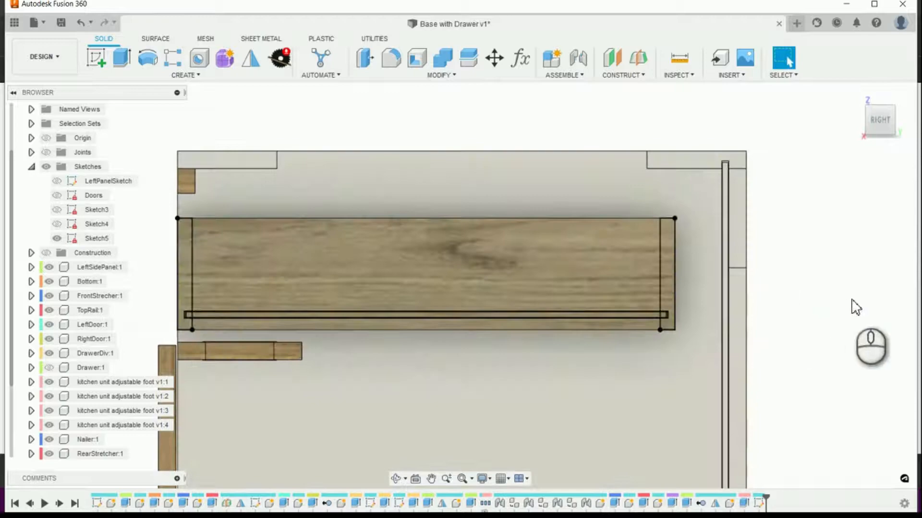
left_click(122, 55)
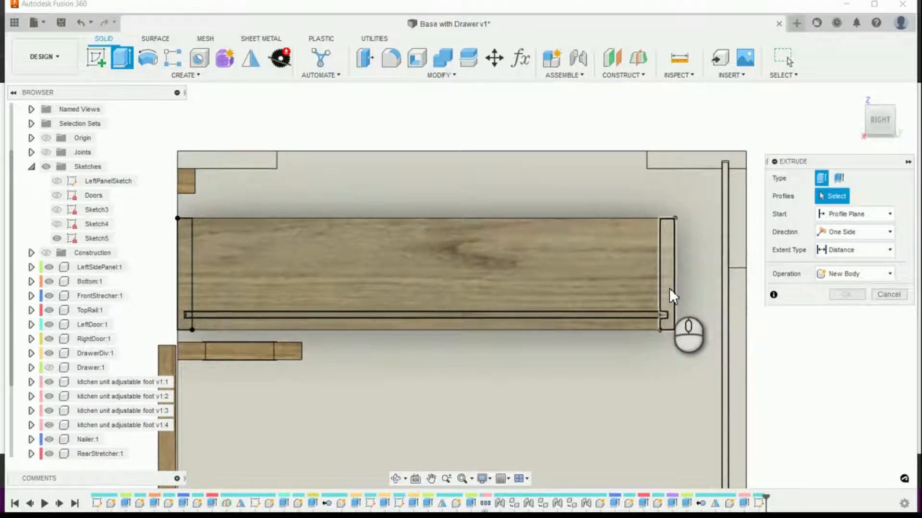
left_click(669, 289)
scroll(670, 303, "up", 5)
scroll(672, 313, "up", 6)
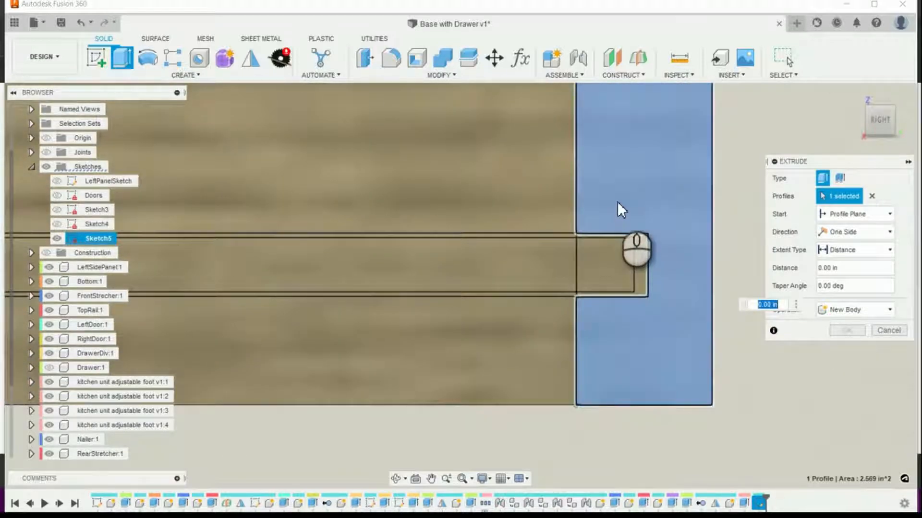
scroll(624, 230, "up", 3)
scroll(624, 231, "down", 2)
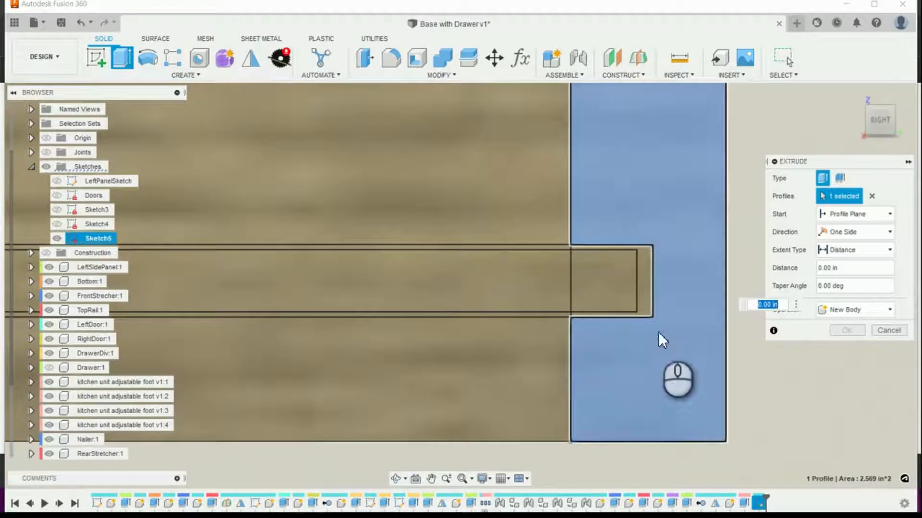
scroll(623, 283, "down", 3)
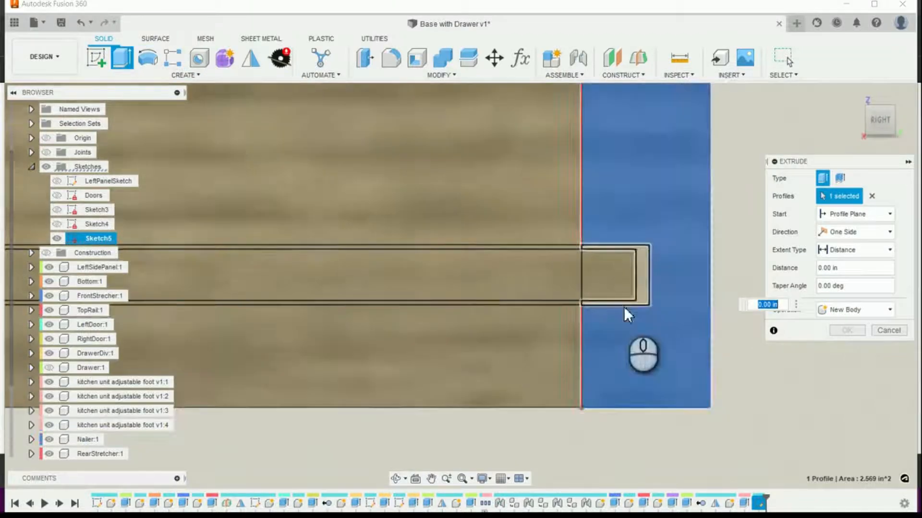
scroll(640, 329, "up", 2)
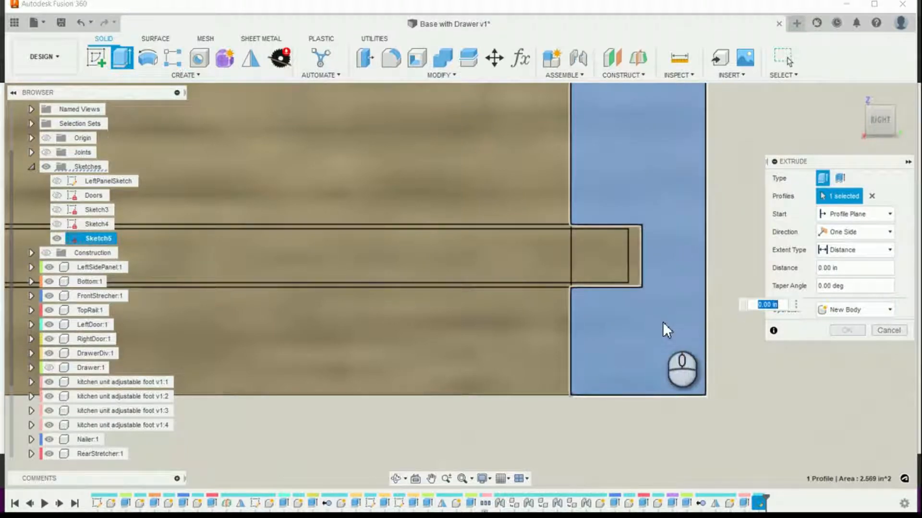
scroll(659, 322, "down", 5)
scroll(662, 311, "up", 3)
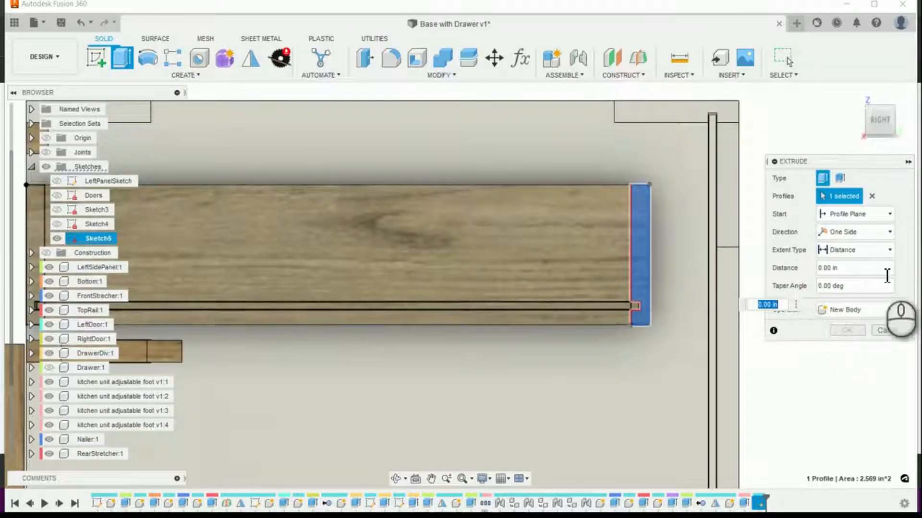
Set the rear panel extrusion to create a new component with the parameter B_HorizontalOpening as its distance
left_click(888, 309)
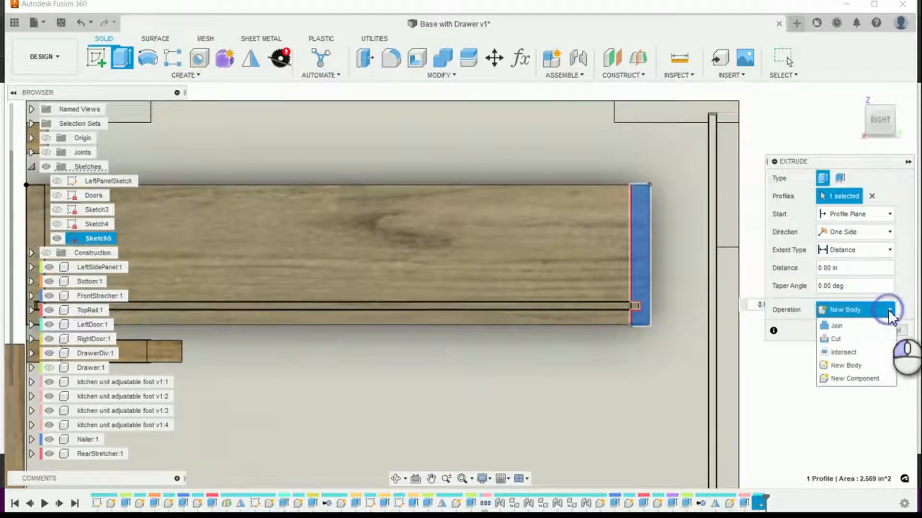
left_click(857, 378)
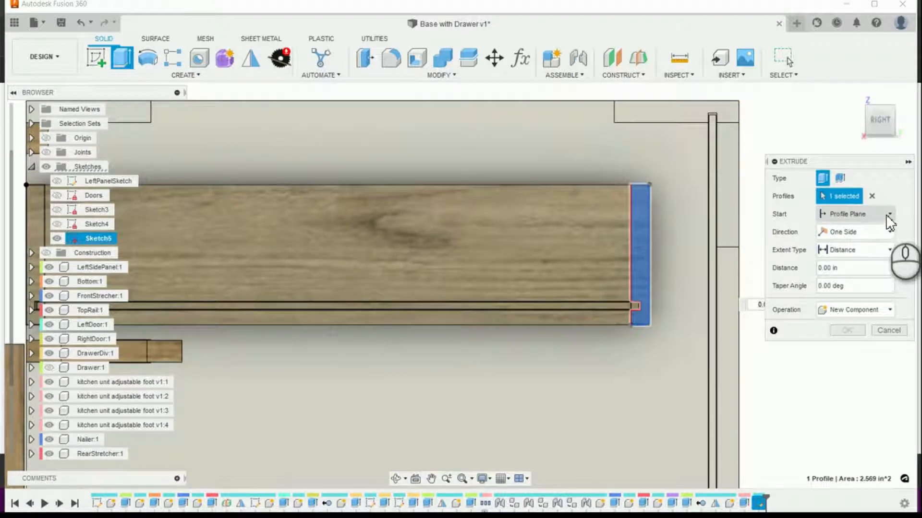
left_click(847, 267)
left_click_drag(846, 269, 809, 272)
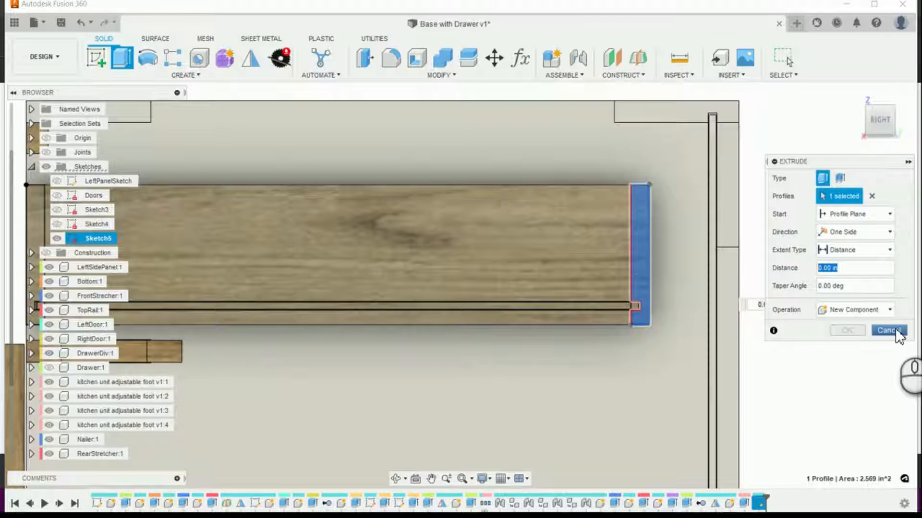
type("o")
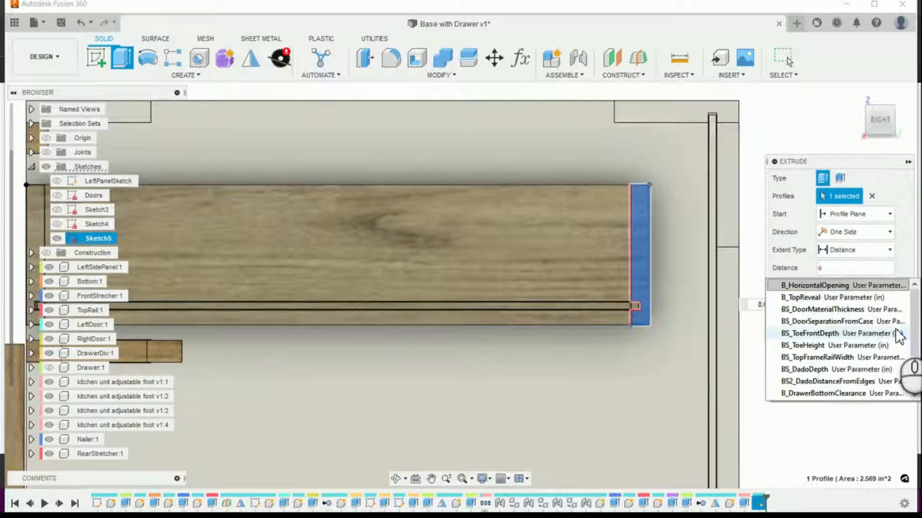
key("Return")
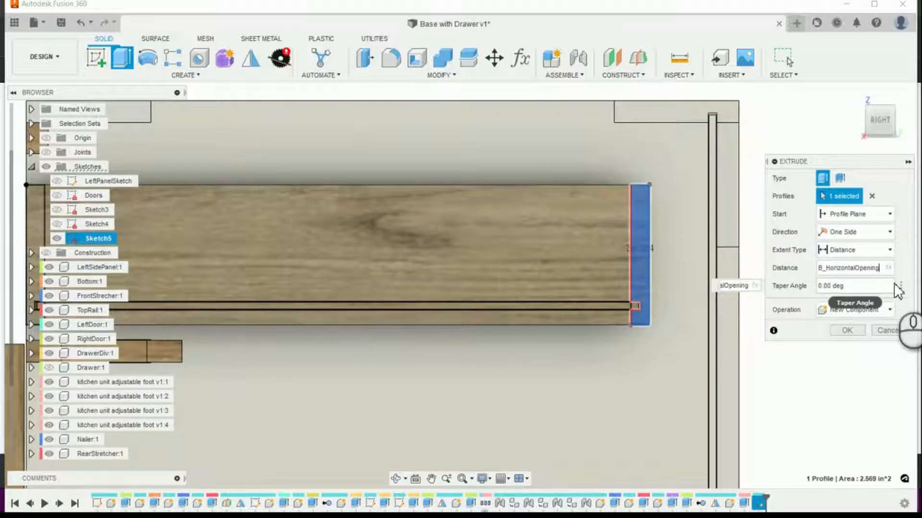
Subtract twice the drawer box material thickness, (B_DrawerBoxMaterialThickness*2), from B_HorizontalOpening in the rear panel's extrusion distance
left_click(890, 268)
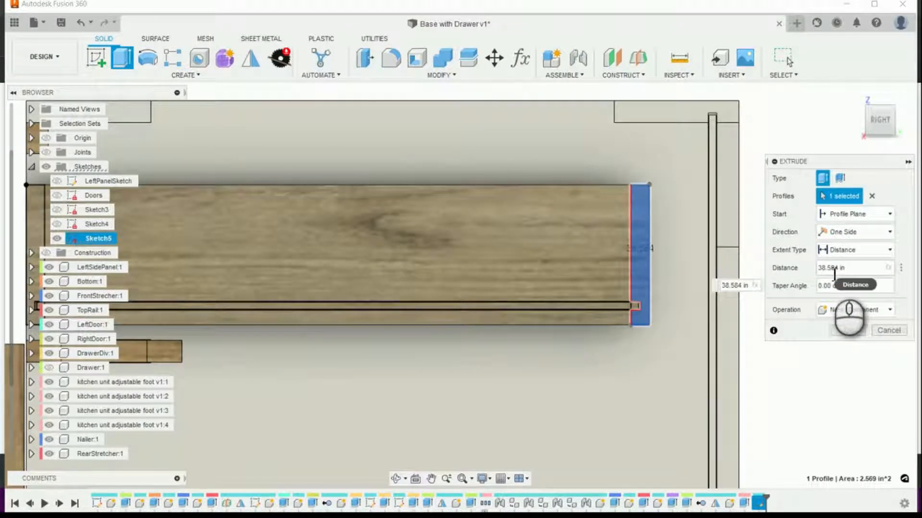
left_click(888, 270)
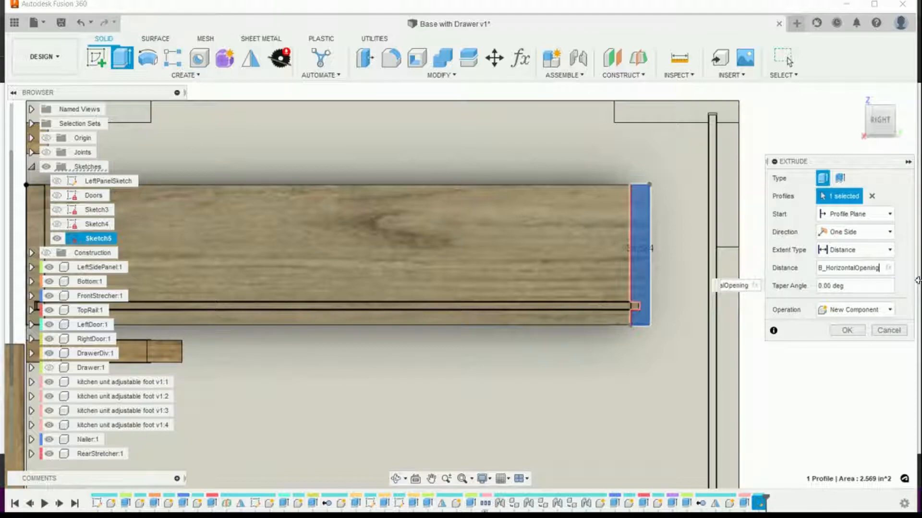
type("-(")
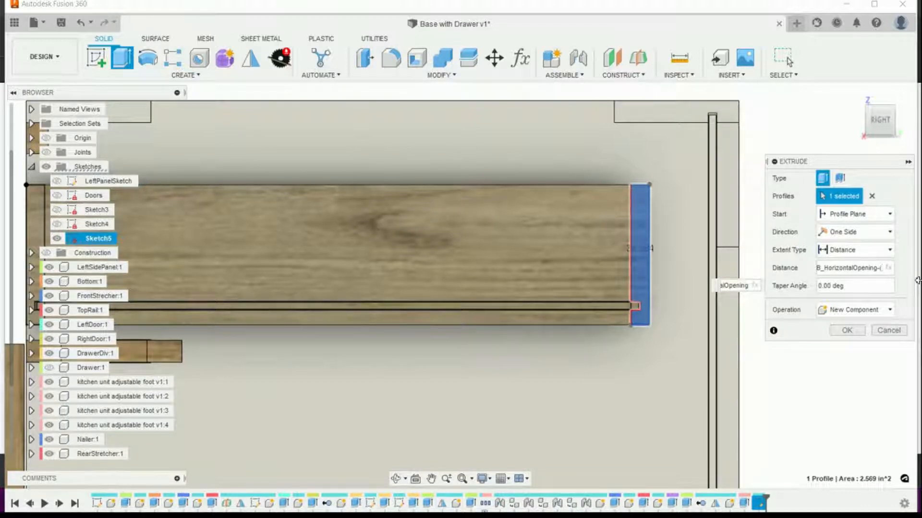
type("(")
key("BackSpace")
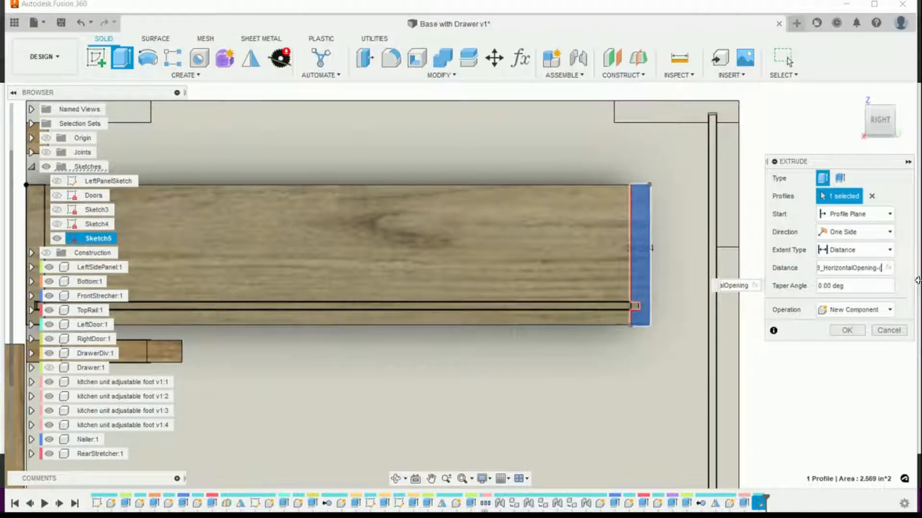
type("drawer")
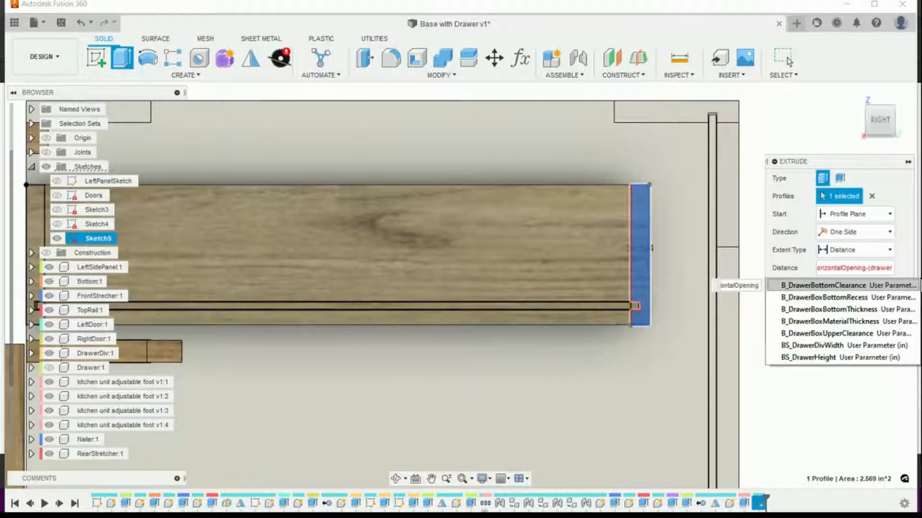
key("Down")
key("Down")
key("Down")
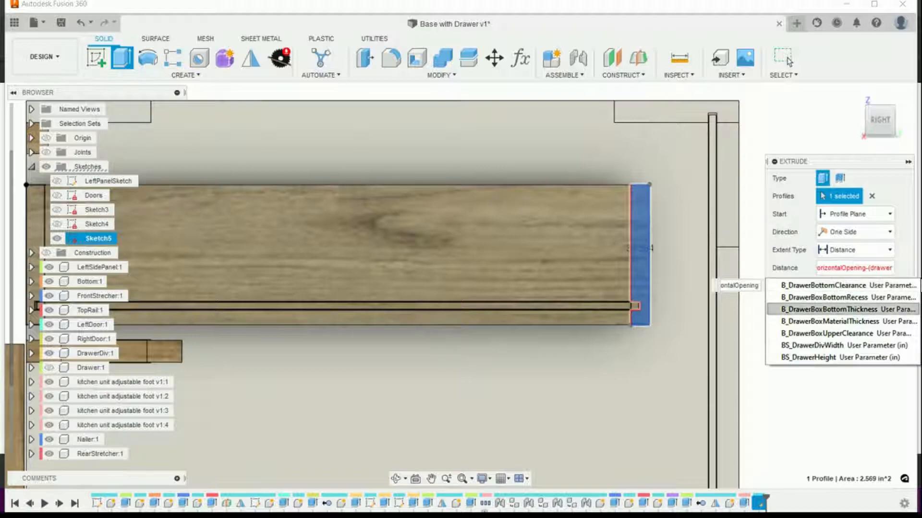
key("Return")
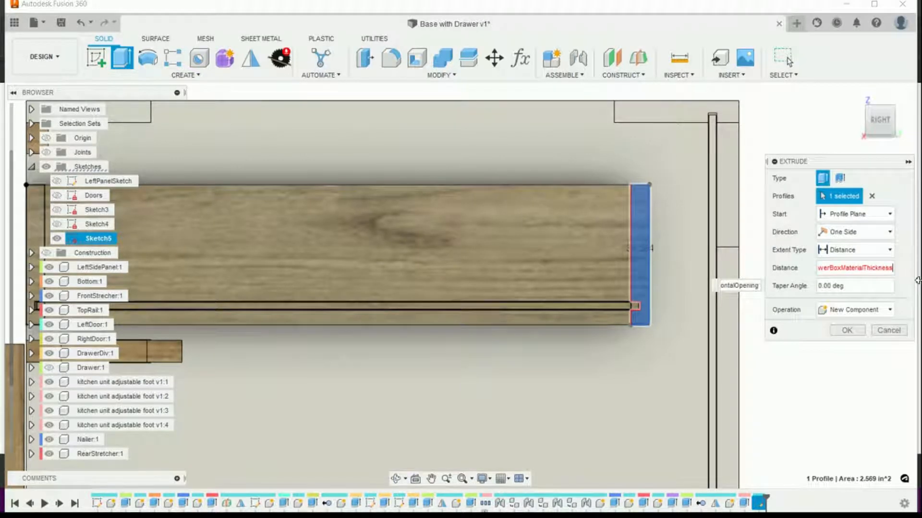
type("*2)")
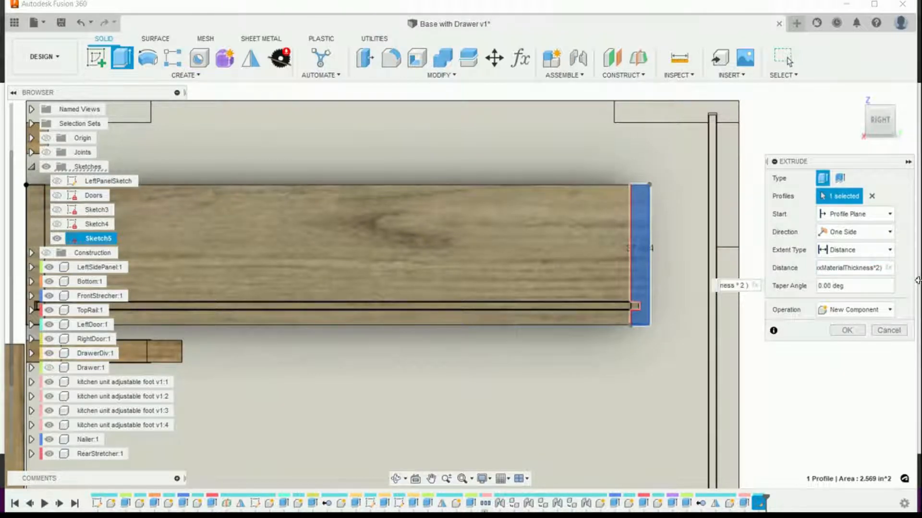
Also subtract (B_SlidesThickness*2) from the extrusion distance and create the rear drawer panel as a new component
type("-")
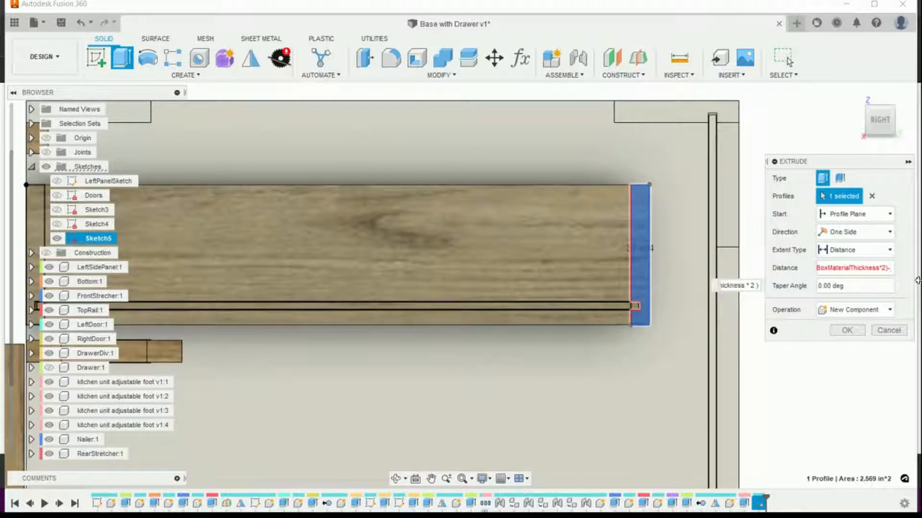
type("(s")
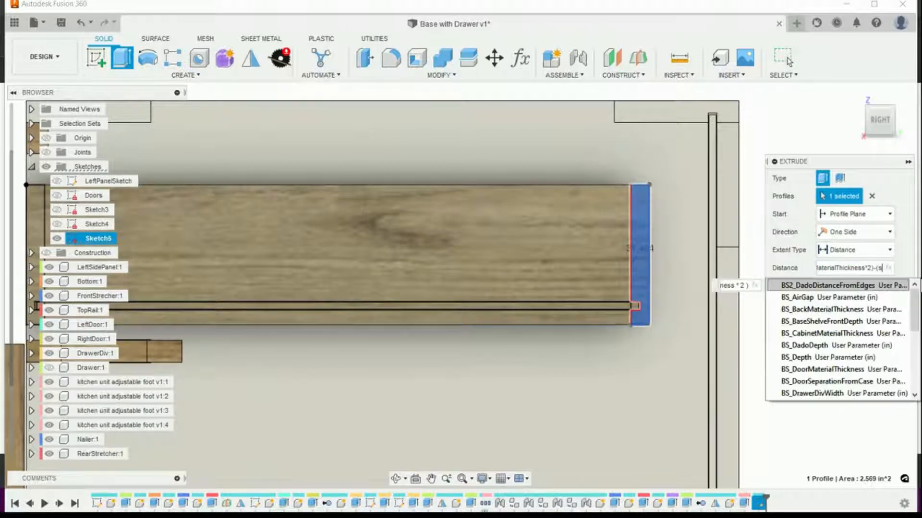
type("l")
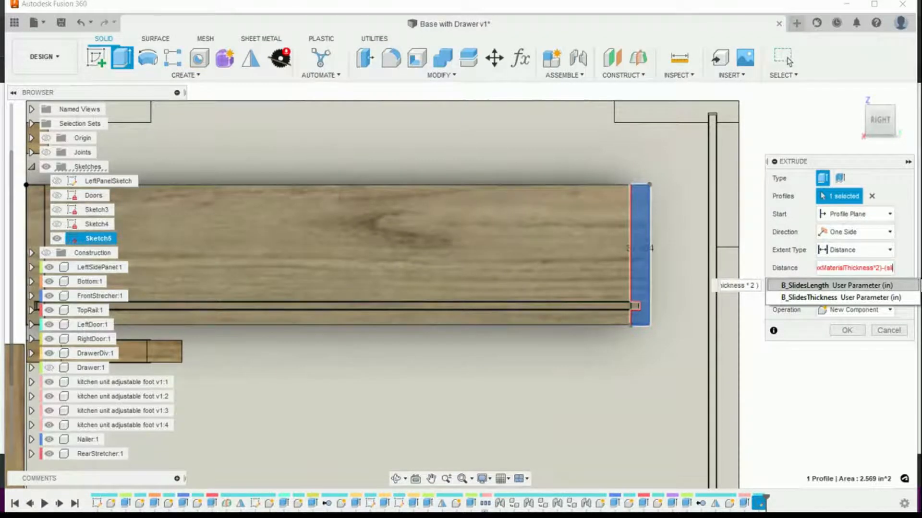
key("Down")
key("Return")
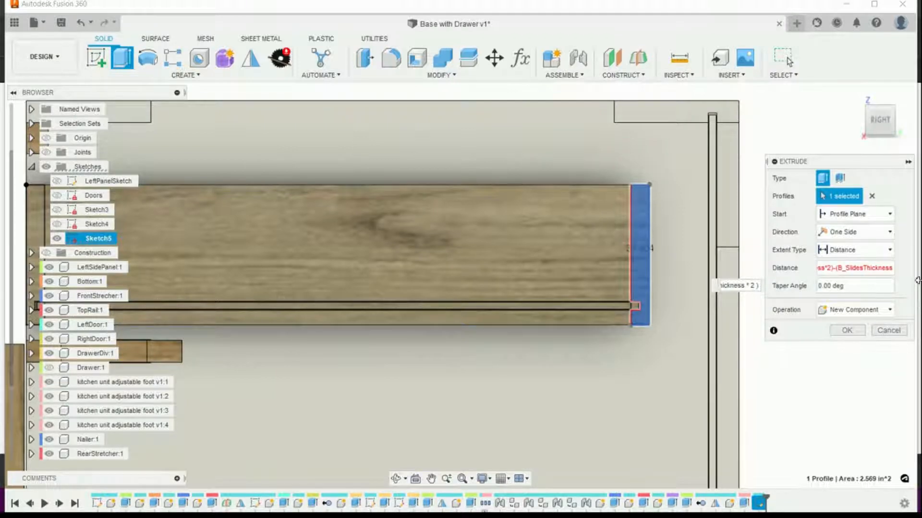
type("*2)")
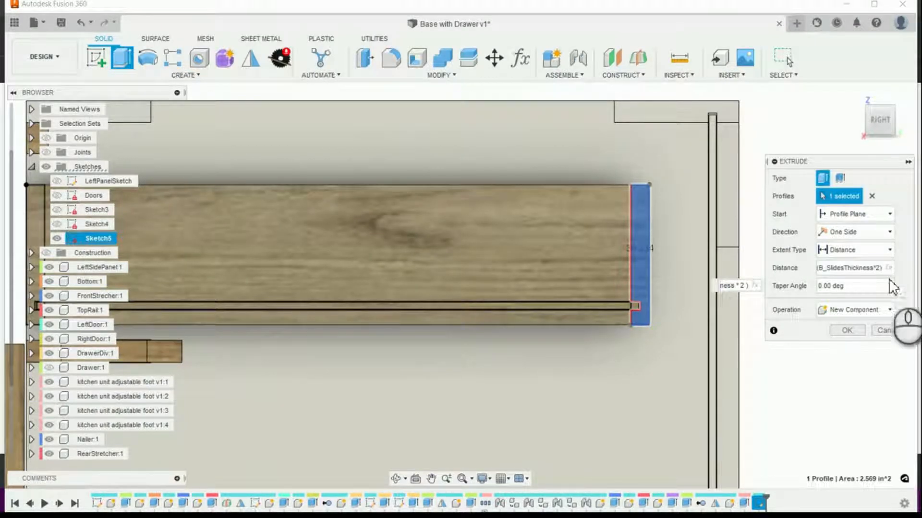
left_click(841, 219)
left_click(840, 219)
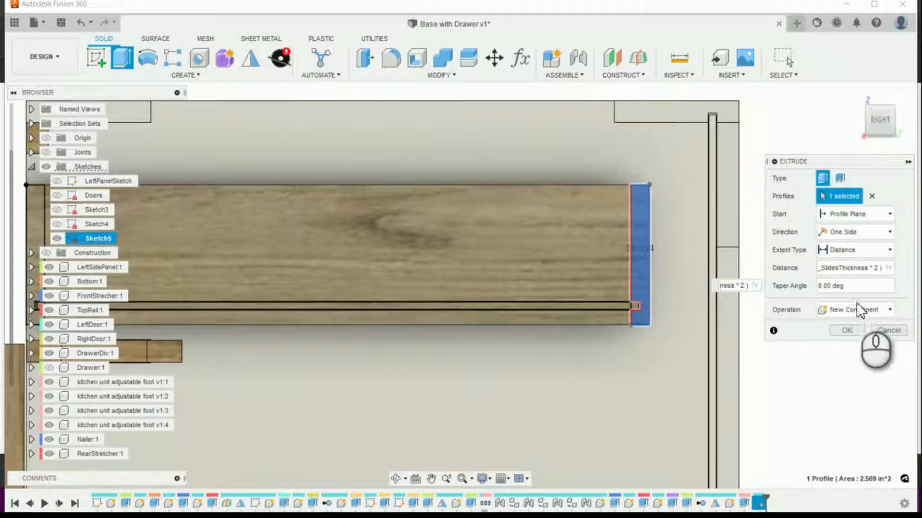
left_click(853, 333)
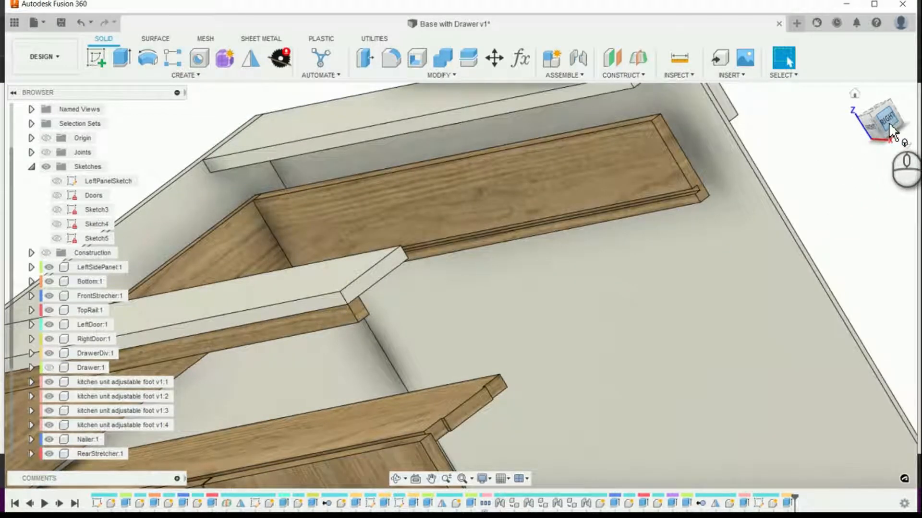
Look at the cabinet from the right side and make Sketch5 visible around the front end of the drawer box
left_click(888, 122)
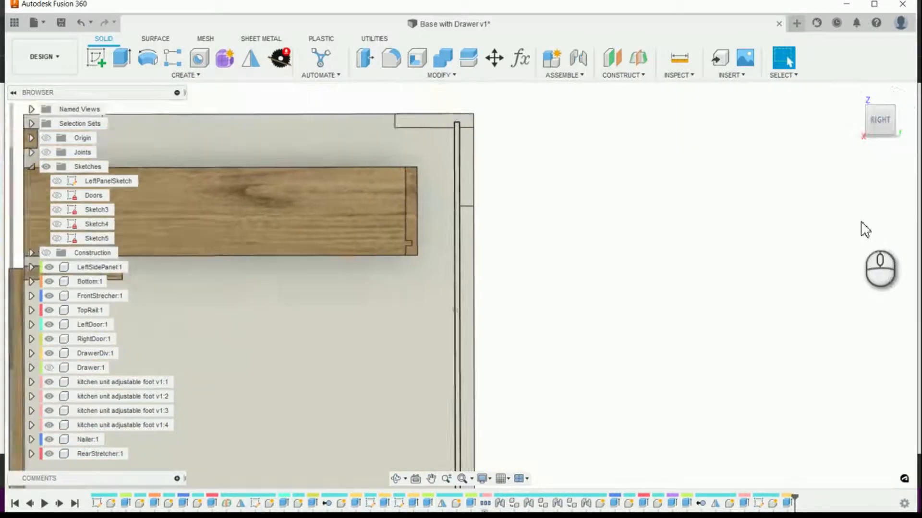
scroll(646, 262, "up", 2)
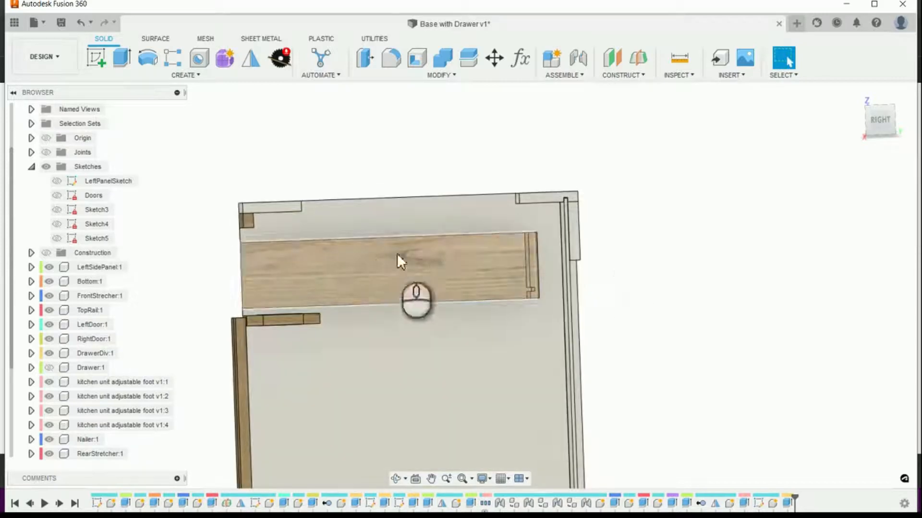
left_click(878, 121)
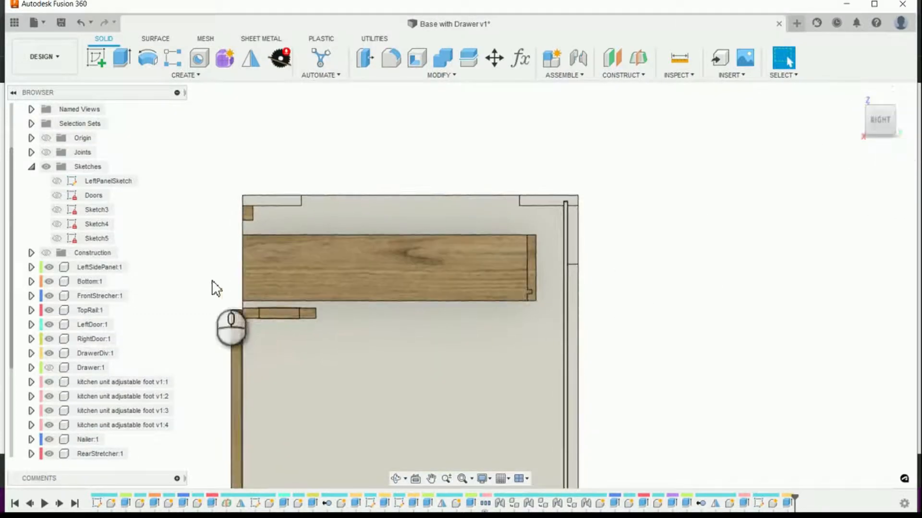
scroll(212, 288, "up", 3)
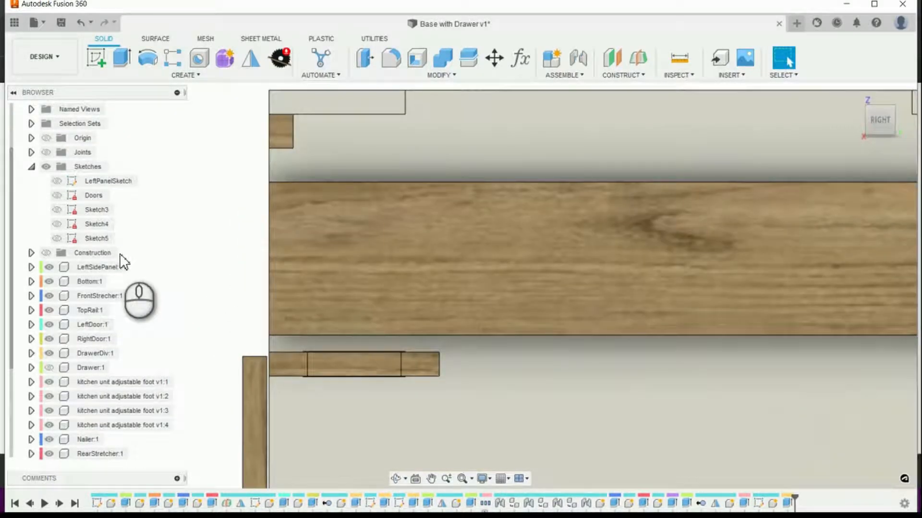
left_click(61, 240)
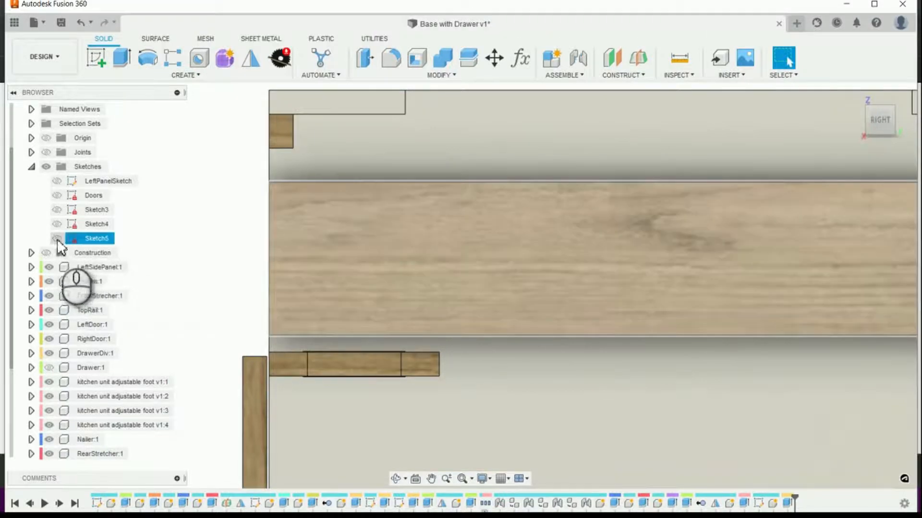
left_click(56, 238)
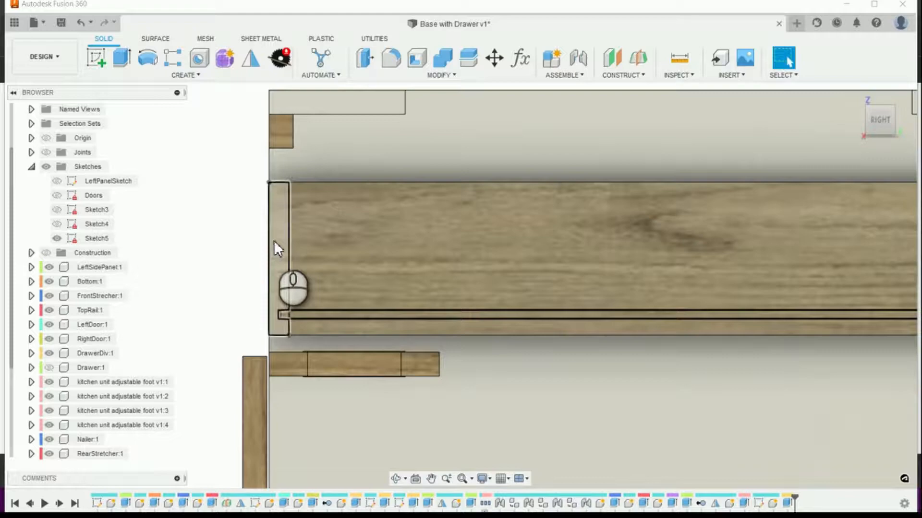
Rename Sketch5 as DrawerBoxSketch and leave sketch editing
double_click(92, 239)
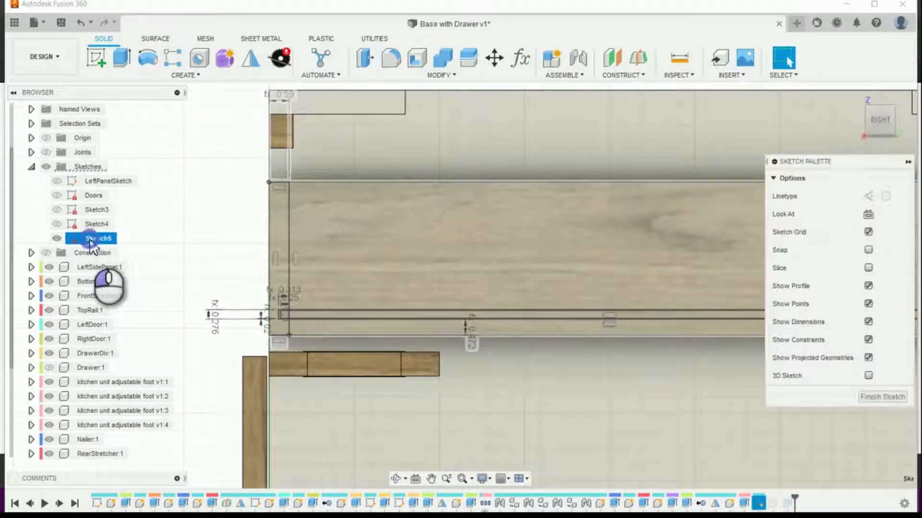
left_click(91, 238)
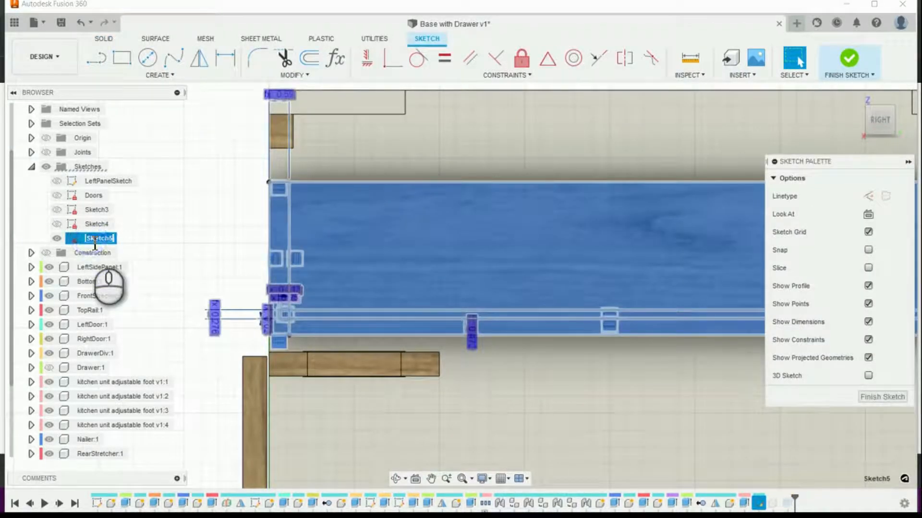
type("D")
type("rawer")
type("B")
type("ox")
type("Se")
type("keth")
key("BackSpace")
type("ch")
key("Return")
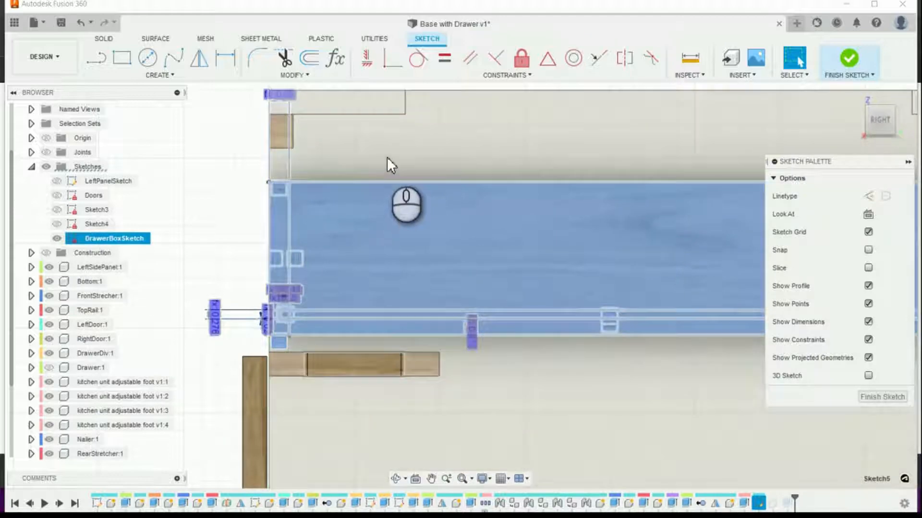
left_click(385, 166)
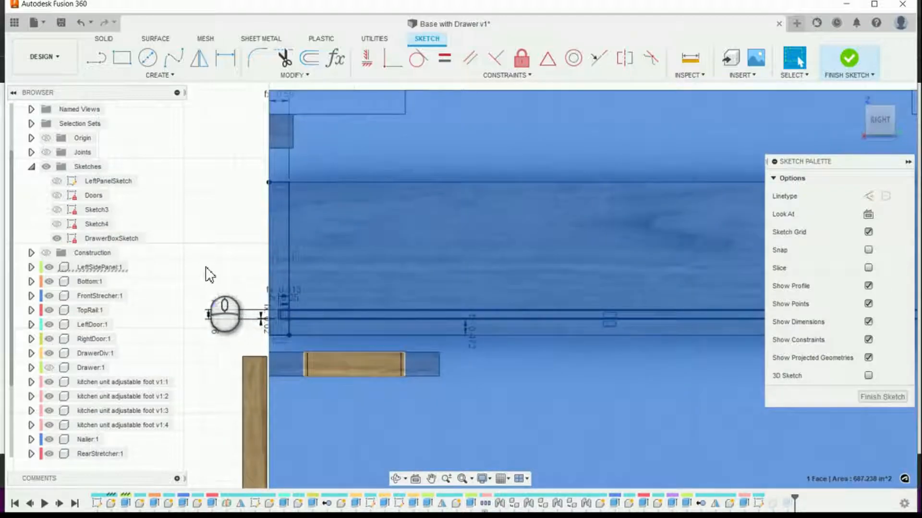
left_click(205, 268)
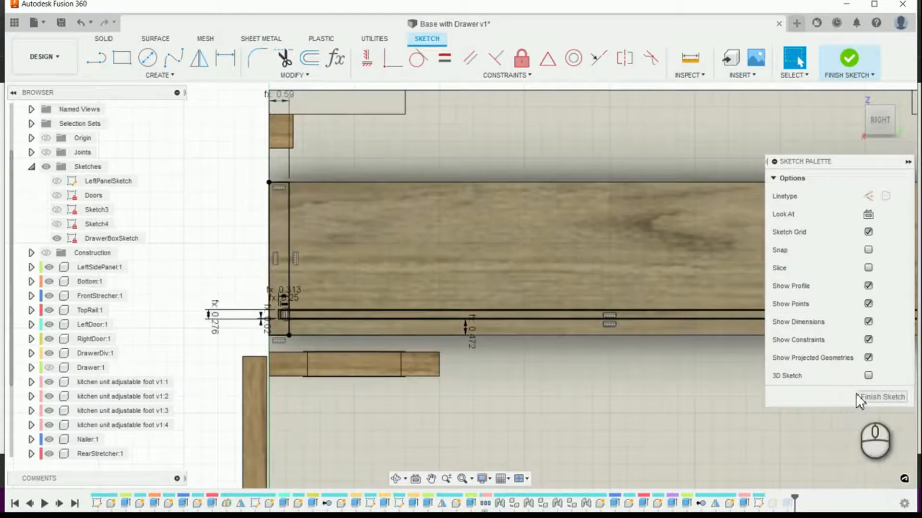
left_click(858, 396)
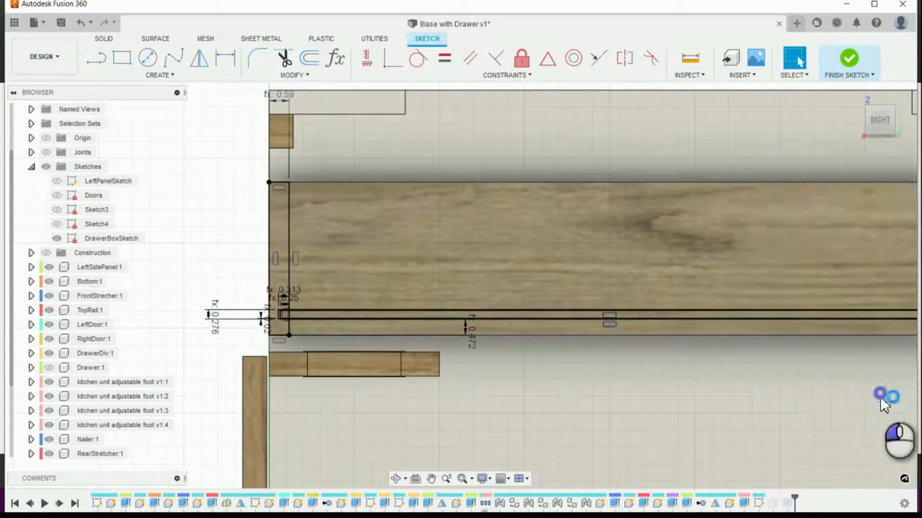
Start an Extrude of the front drawer panel profile, without its groove area, as a new component
middle_click_drag(304, 251, 274, 203, "shift")
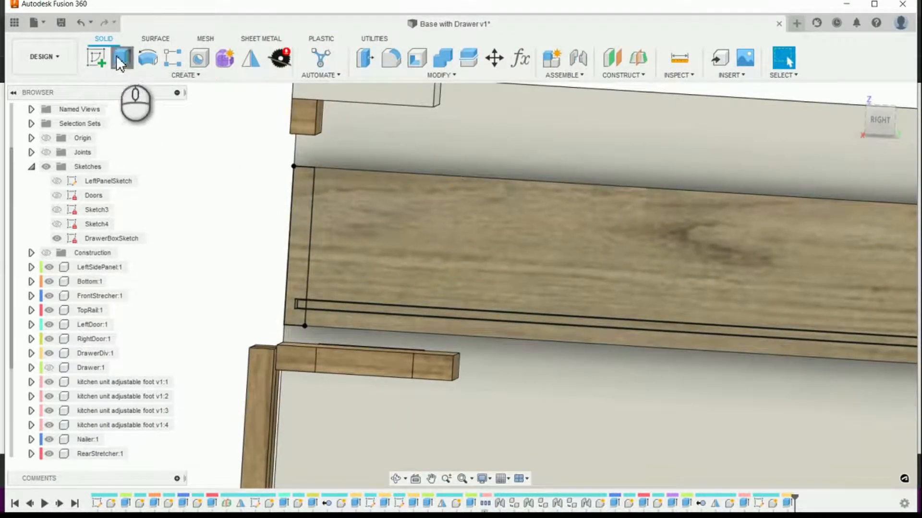
left_click(117, 55)
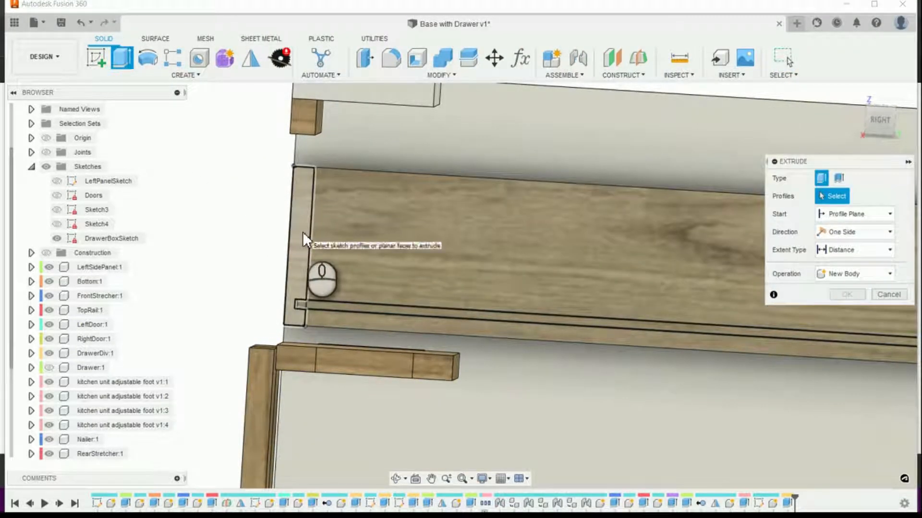
left_click(302, 232)
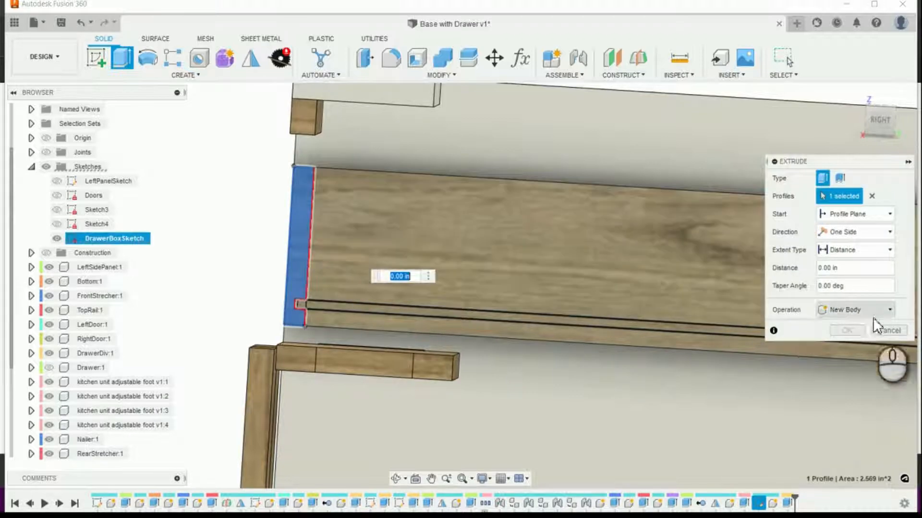
left_click(885, 309)
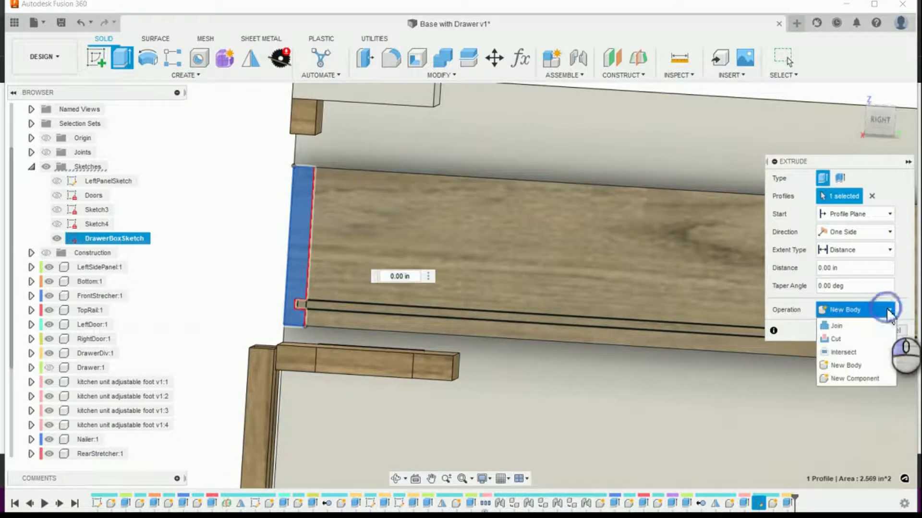
left_click(853, 379)
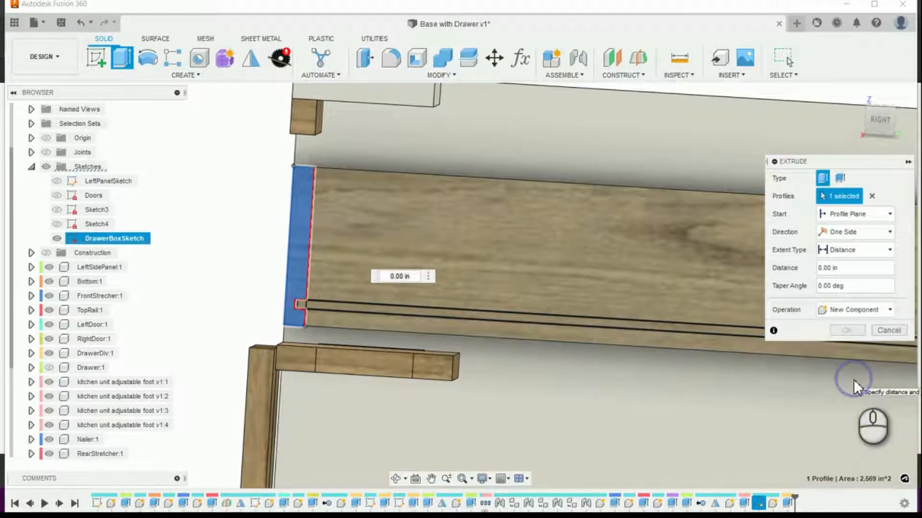
Set the front drawer panel's extrusion distance to B_HorizontalOpening-(B_DrawerBoxMaterialThickness*2)
left_click(858, 269)
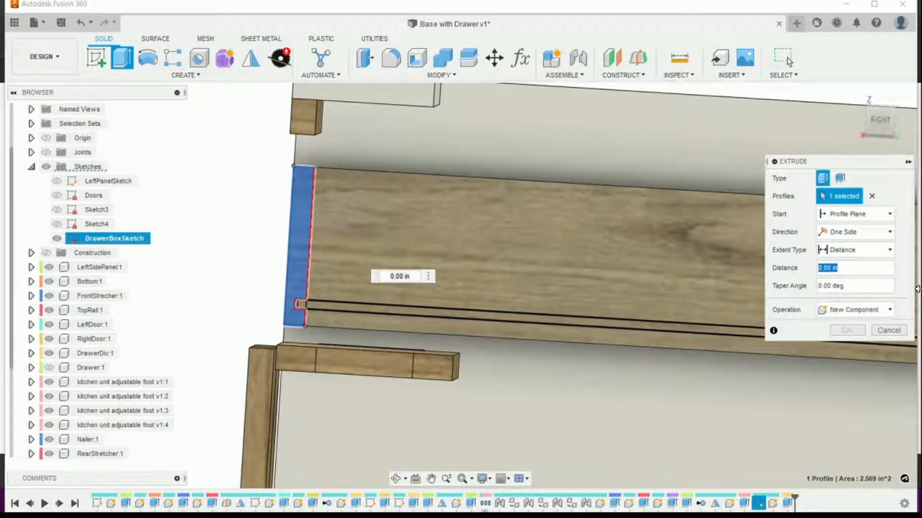
type("B_HorizontalOpening")
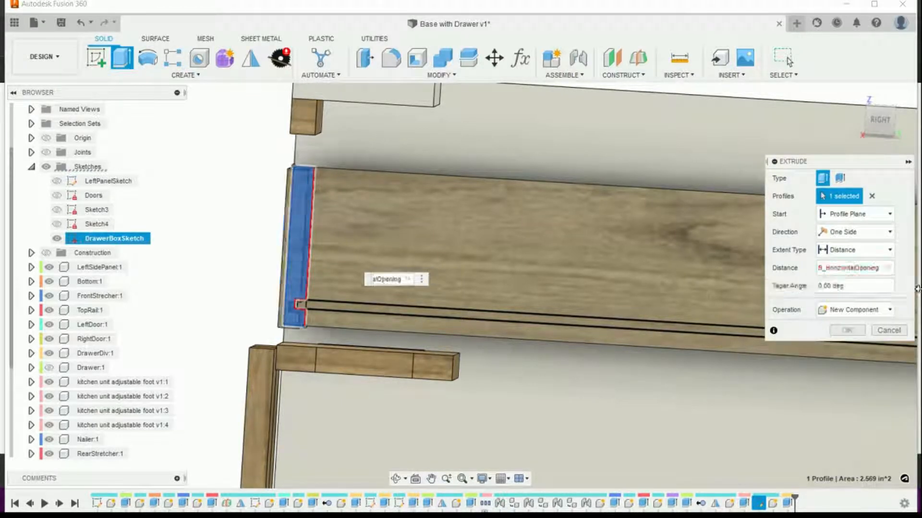
type("-(drawer")
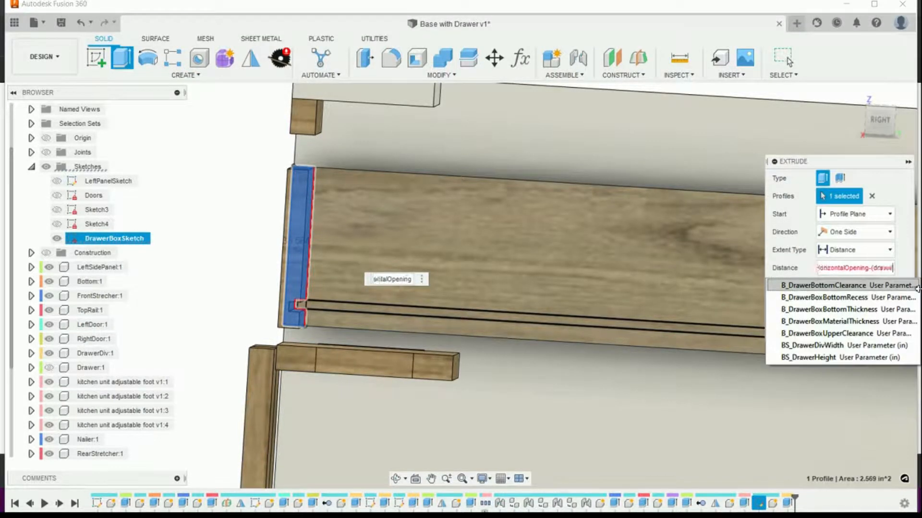
key("BackSpace")
key("Down")
key("Down")
key("Down")
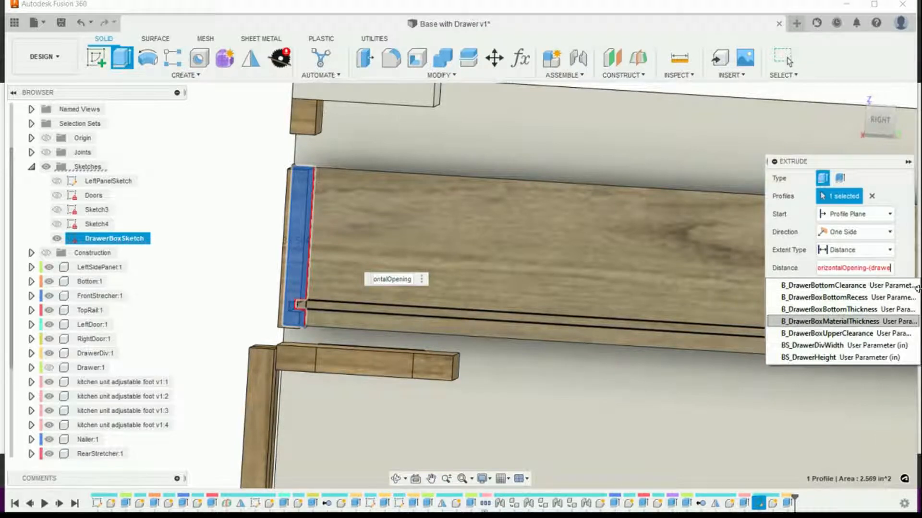
key("Return")
type("*2)-(")
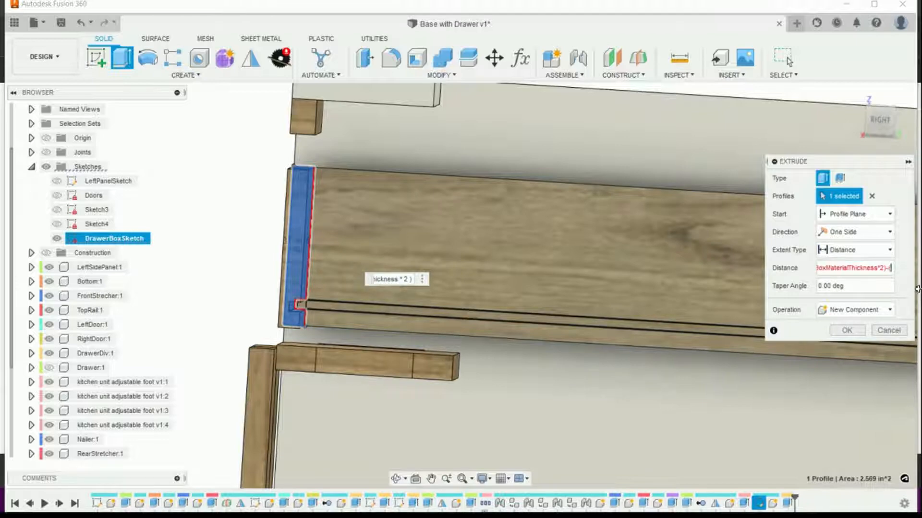
Also subtract (B_SlidesThickness*2) from the distance and create the front drawer panel as a new component
type("sl")
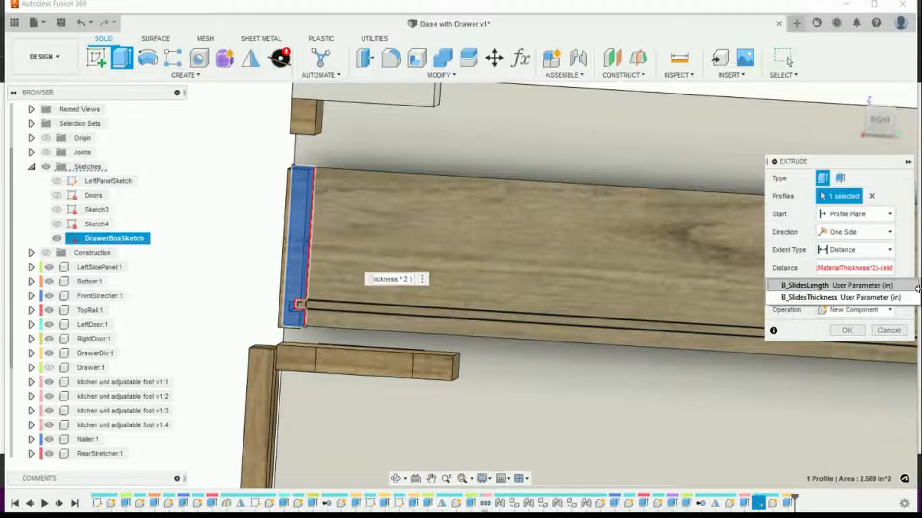
key("Down")
key("Return")
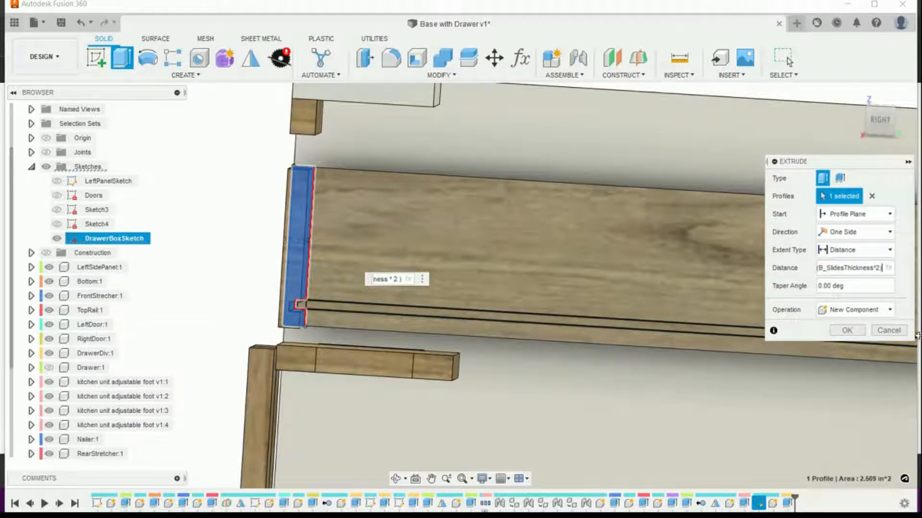
left_click(858, 329)
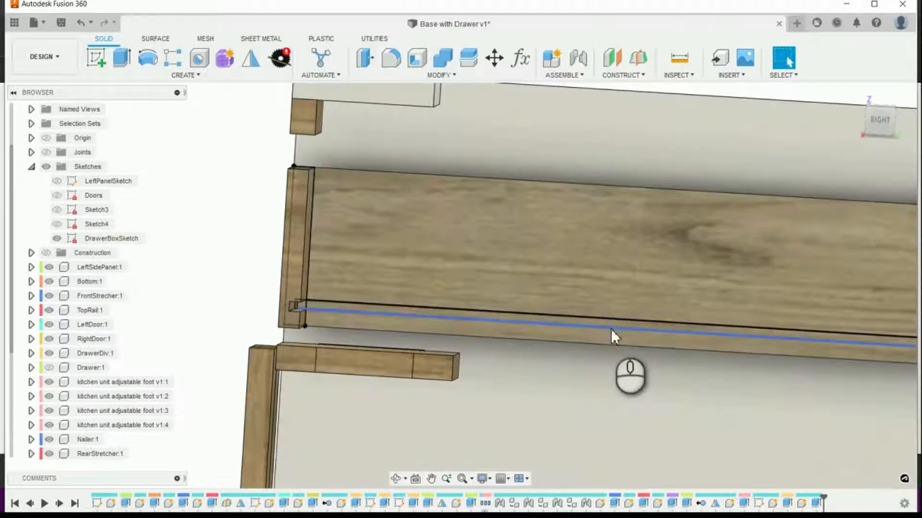
Examine the new front drawer panel from the side and from the front, checking its gaps to the cabinet sides
scroll(539, 332, "down", 5)
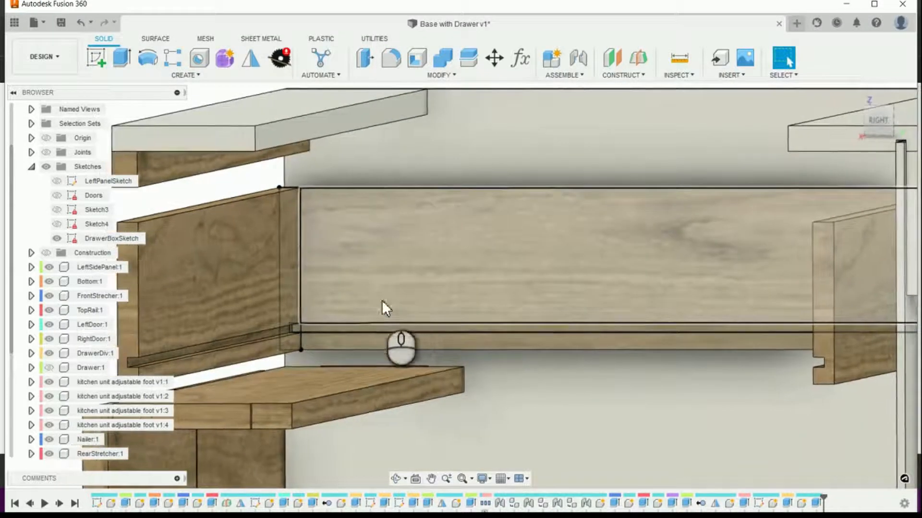
scroll(325, 321, "up", 3)
middle_click_drag(341, 310, 588, 246, "shift")
mouse_move(886, 117)
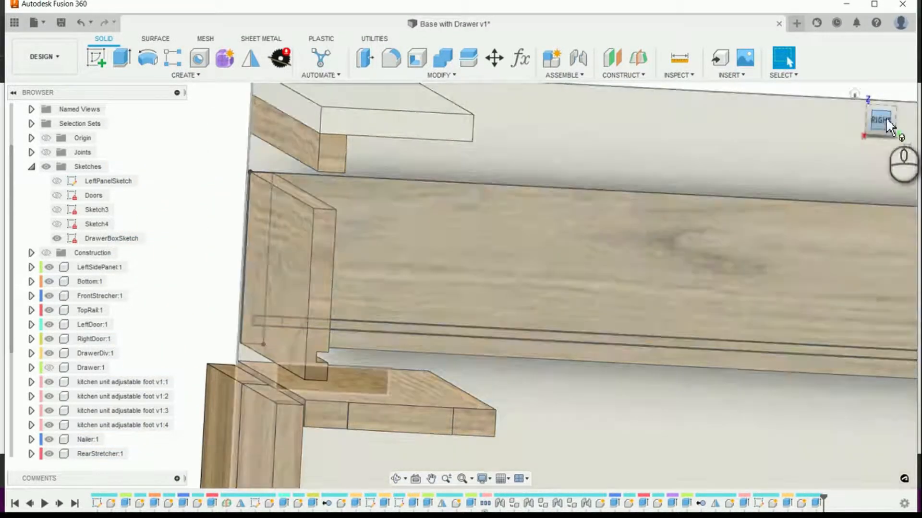
left_click(853, 94)
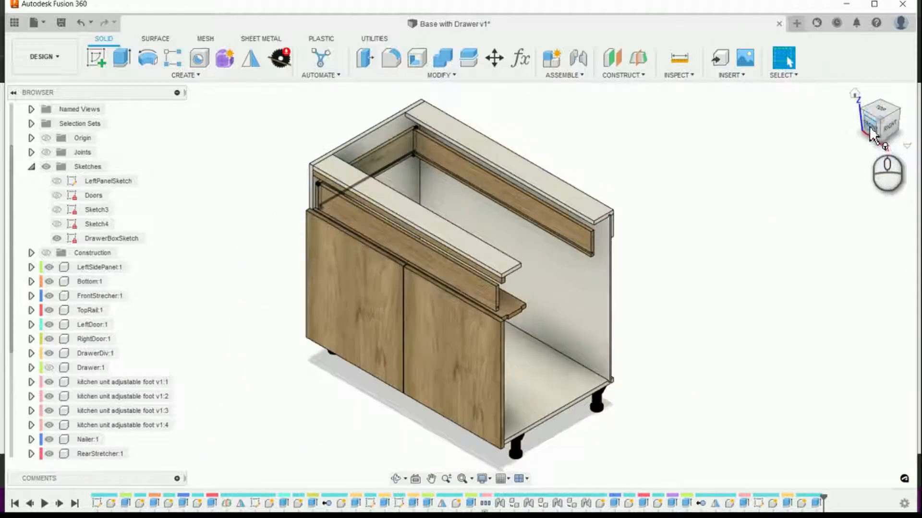
left_click(870, 125)
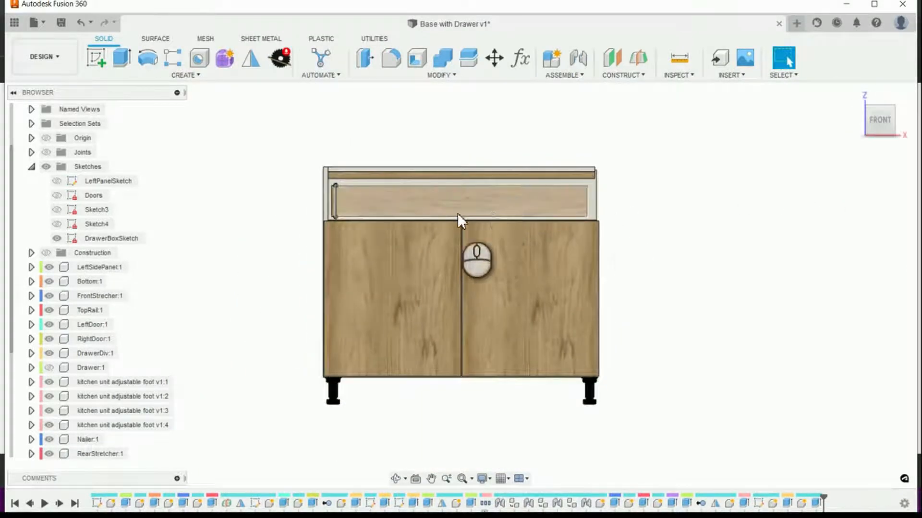
scroll(336, 204, "up", 2)
scroll(339, 202, "up", 2)
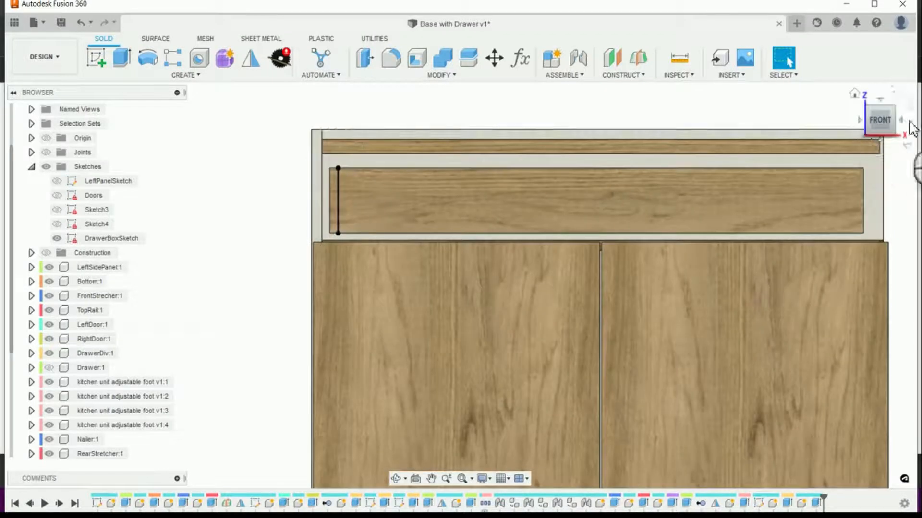
Look at the drawer box from the right side and start an Extrude with the Cut operation
left_click(854, 93)
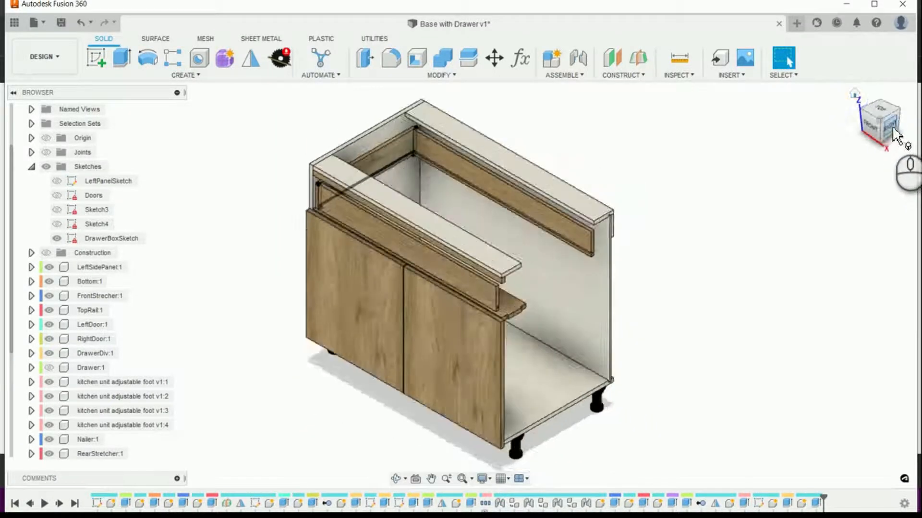
left_click(886, 122)
scroll(462, 200, "up", 5)
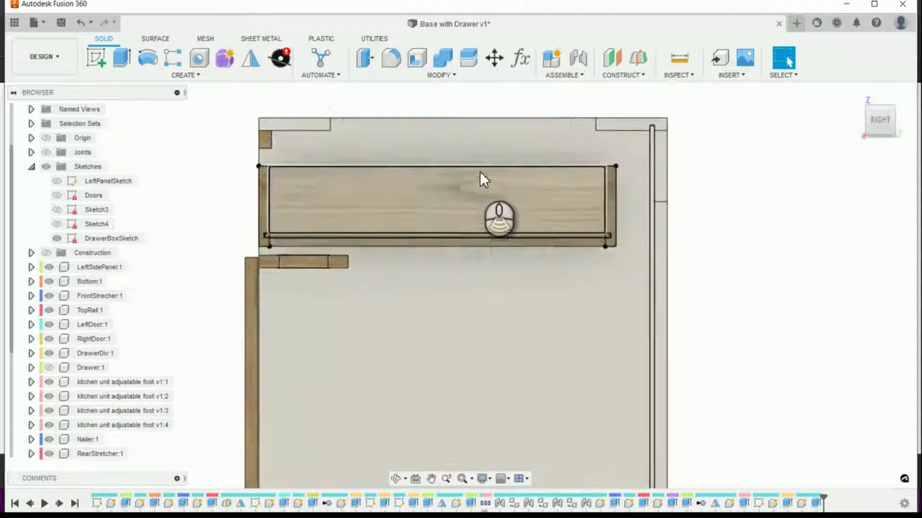
scroll(461, 225, "up", 3)
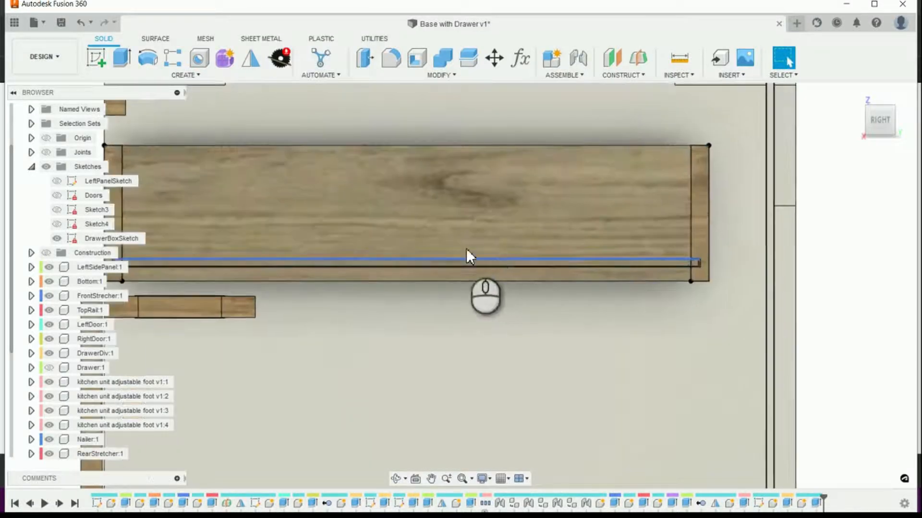
scroll(456, 232, "down", 4)
scroll(277, 215, "up", 2)
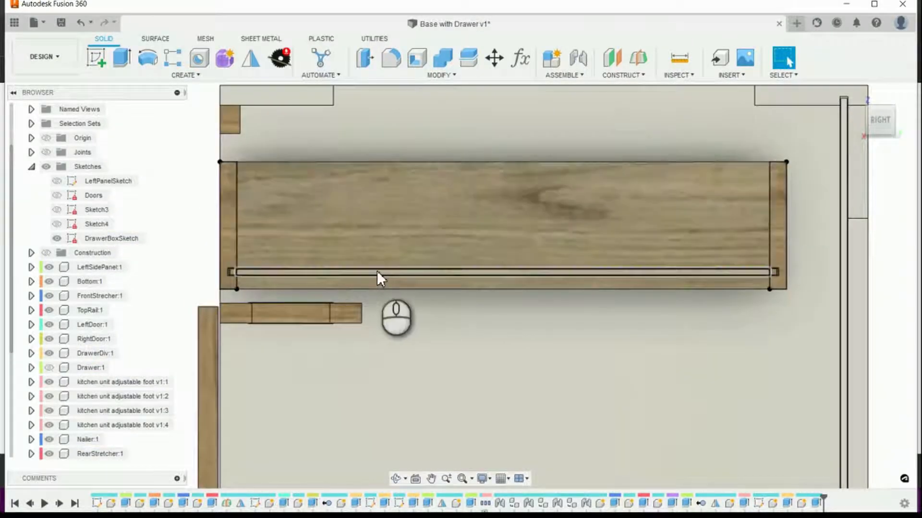
scroll(377, 269, "up", 2)
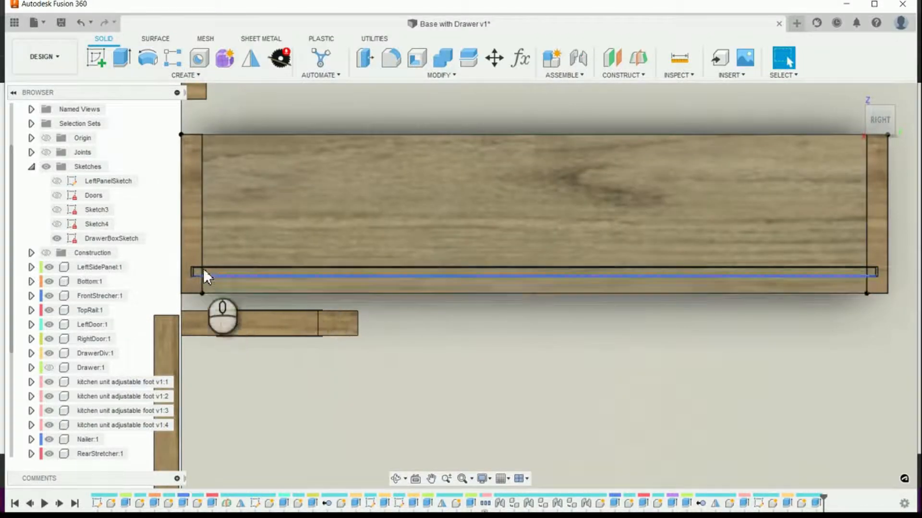
left_click(119, 59)
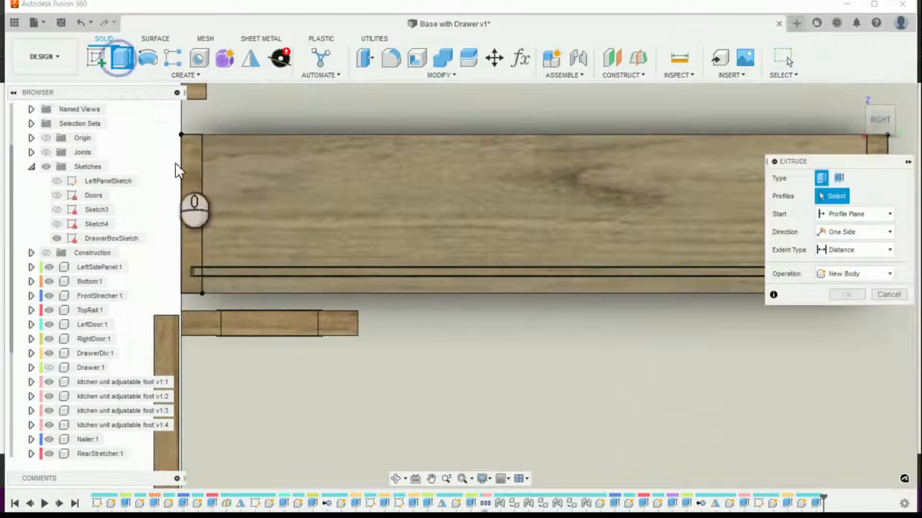
scroll(411, 269, "up", 1)
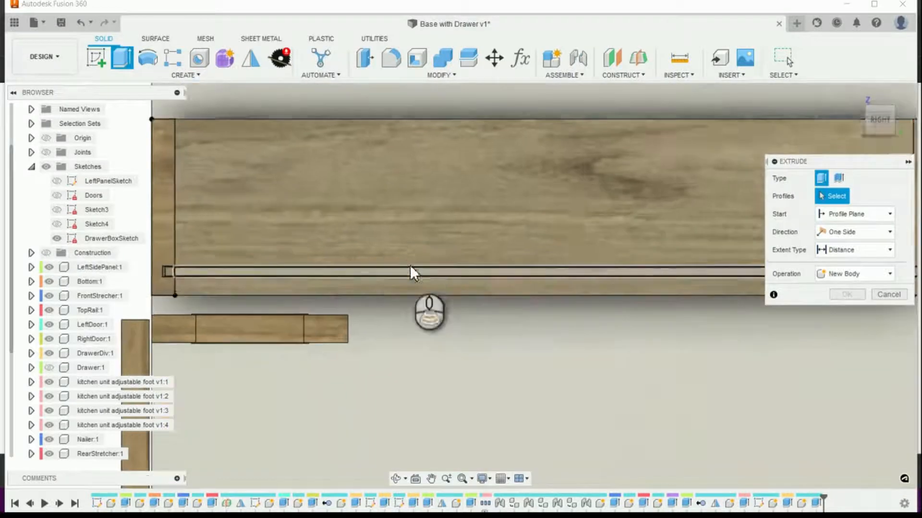
scroll(232, 252, "up", 1)
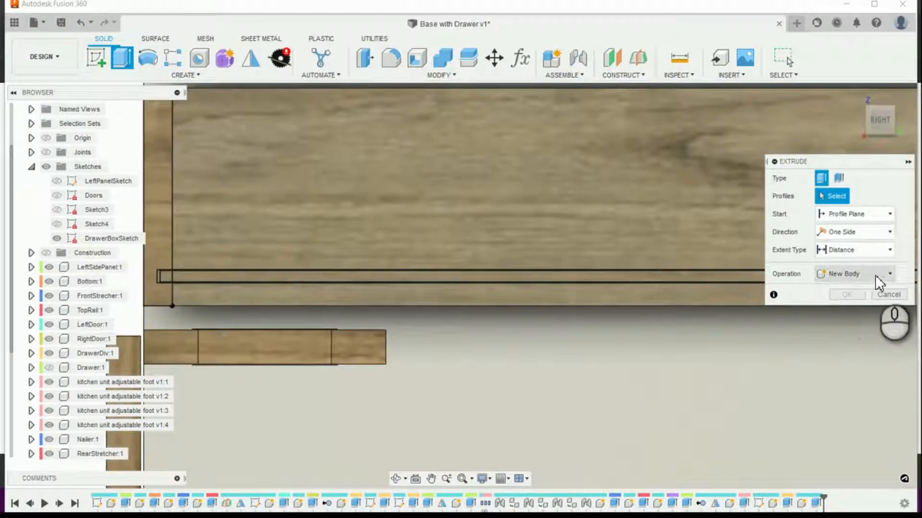
left_click(885, 273)
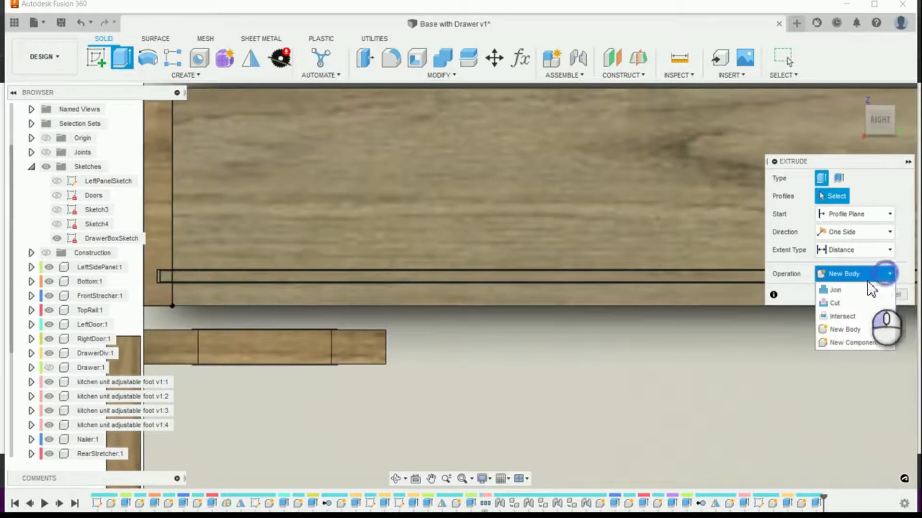
left_click(847, 299)
Select the bottom groove's front-end profiles and its long strips along the drawer side as the profiles to cut
scroll(155, 273, "down", 1)
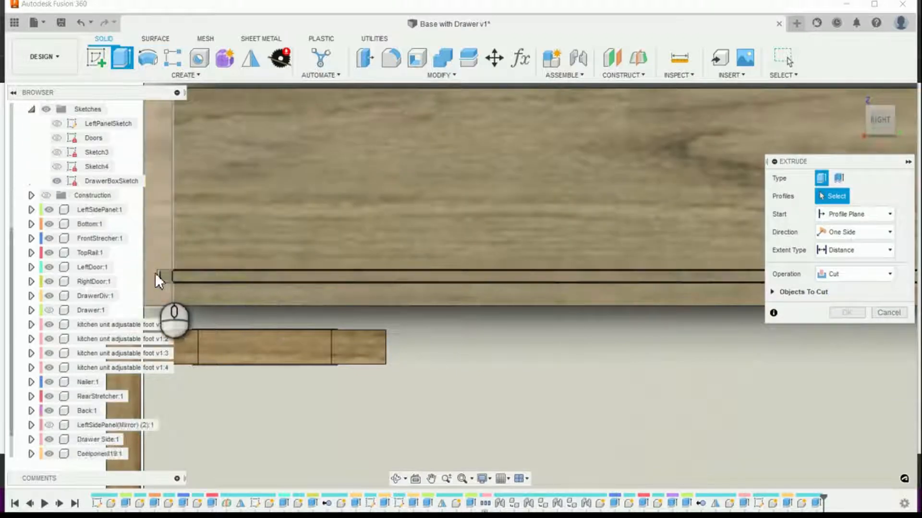
scroll(192, 275, "up", 3)
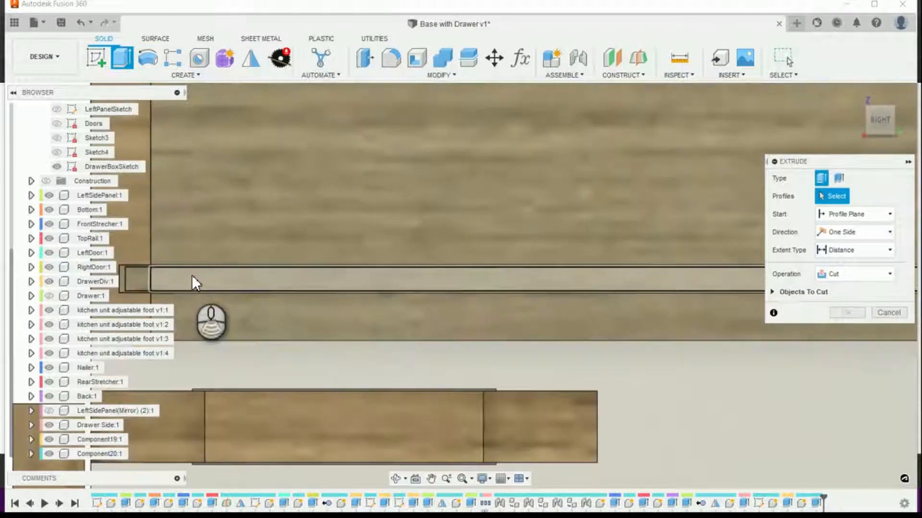
scroll(240, 283, "up", 4)
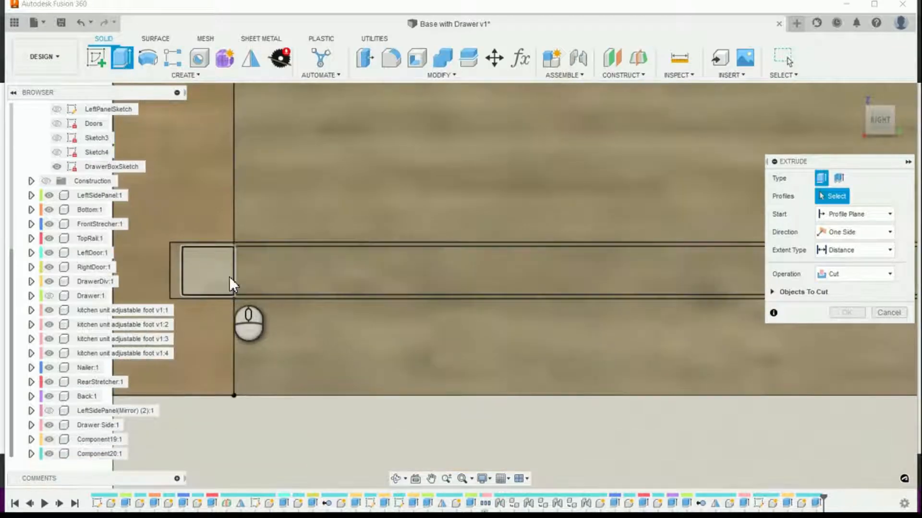
left_click(176, 269)
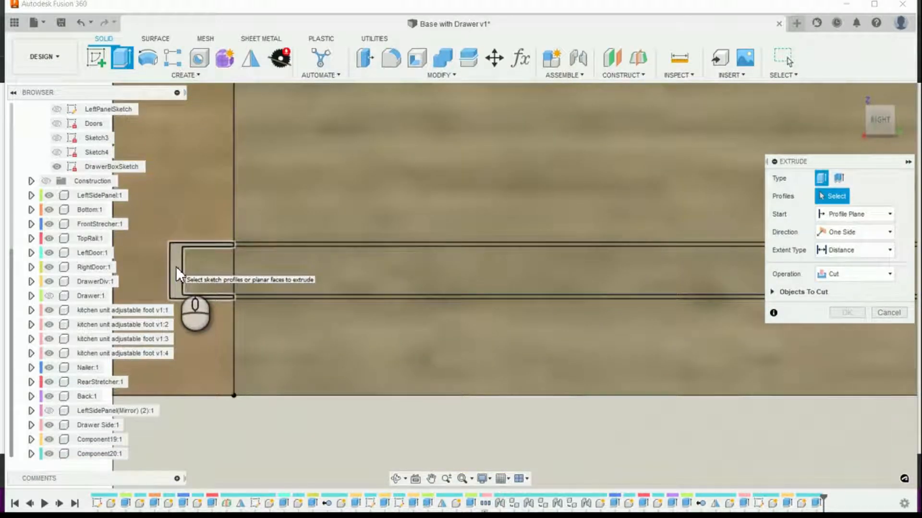
left_click(251, 244)
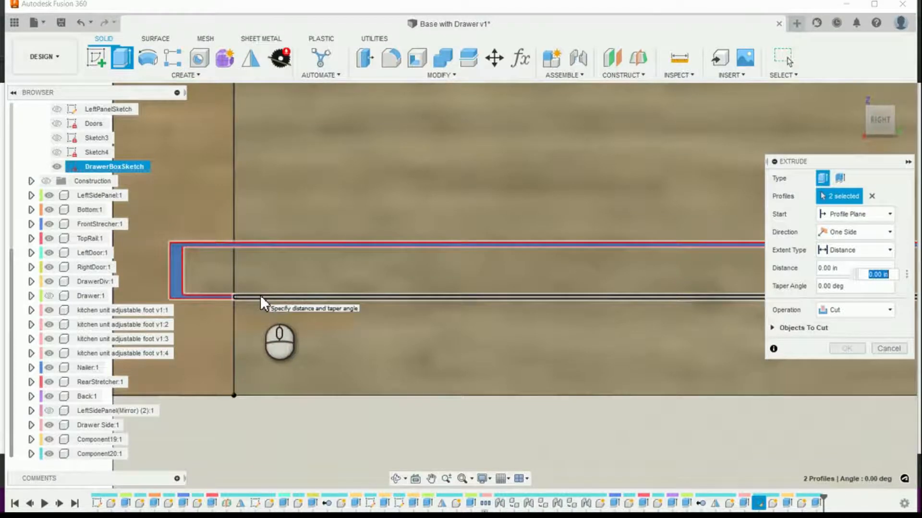
left_click(260, 295)
left_click(249, 278)
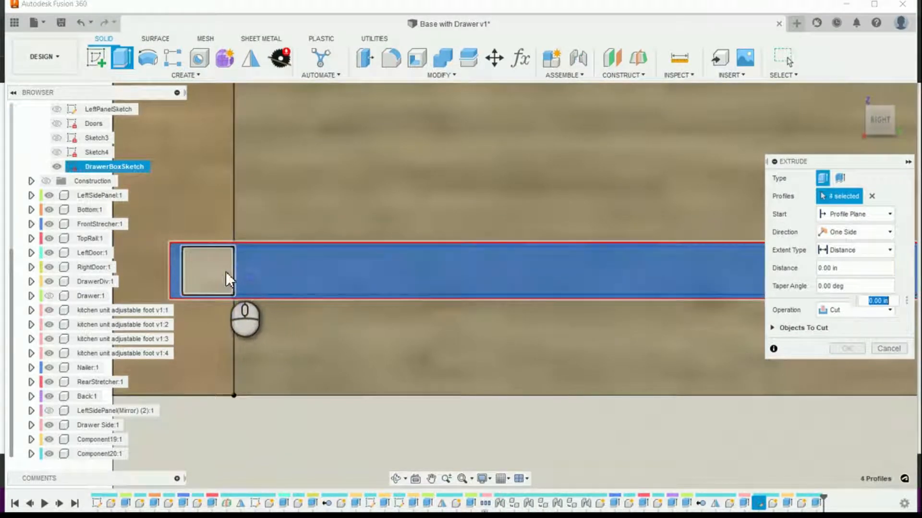
left_click(226, 272)
Add the groove's inner and outer profiles at the drawer box's rear end to the cut selection
scroll(240, 274, "down", 6)
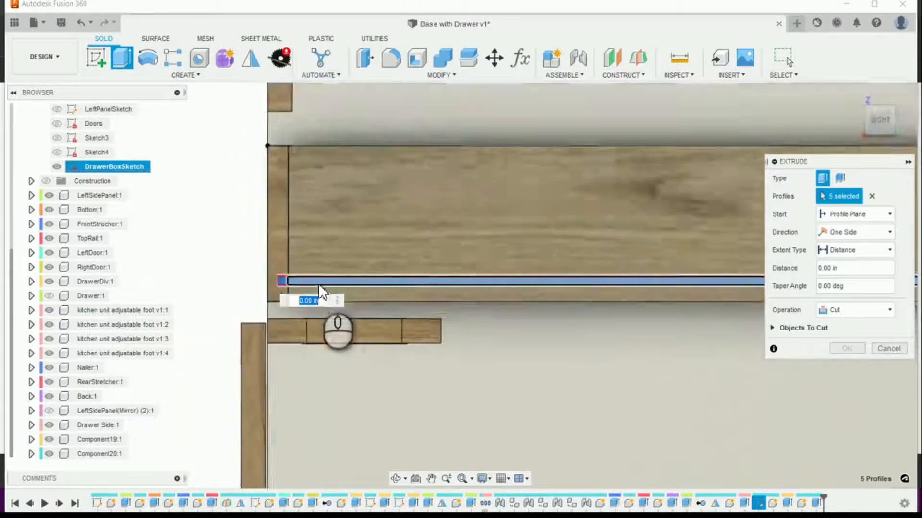
scroll(585, 281, "down", 3)
scroll(682, 283, "up", 6)
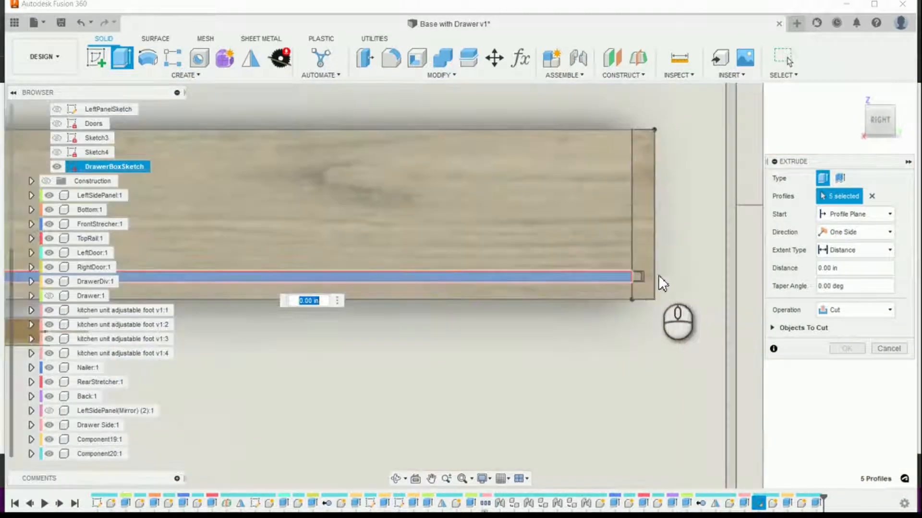
scroll(643, 279, "up", 8)
left_click(569, 274)
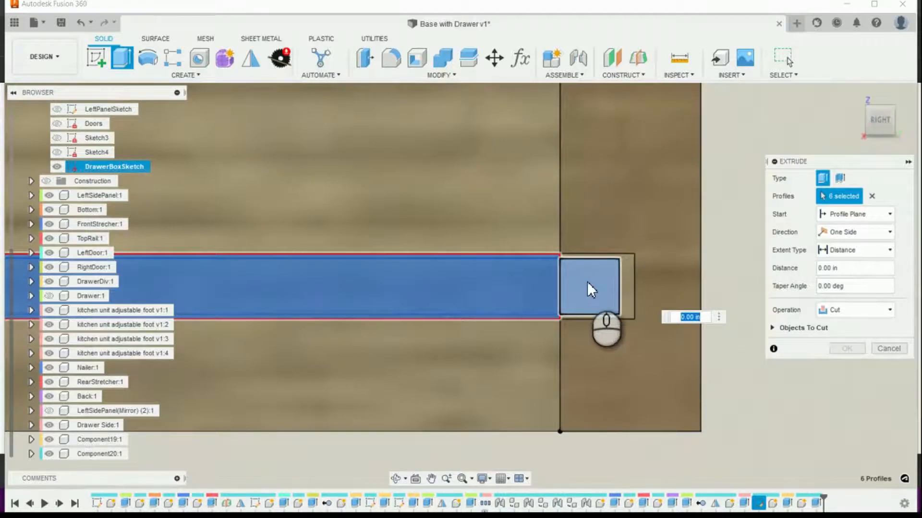
left_click(624, 278)
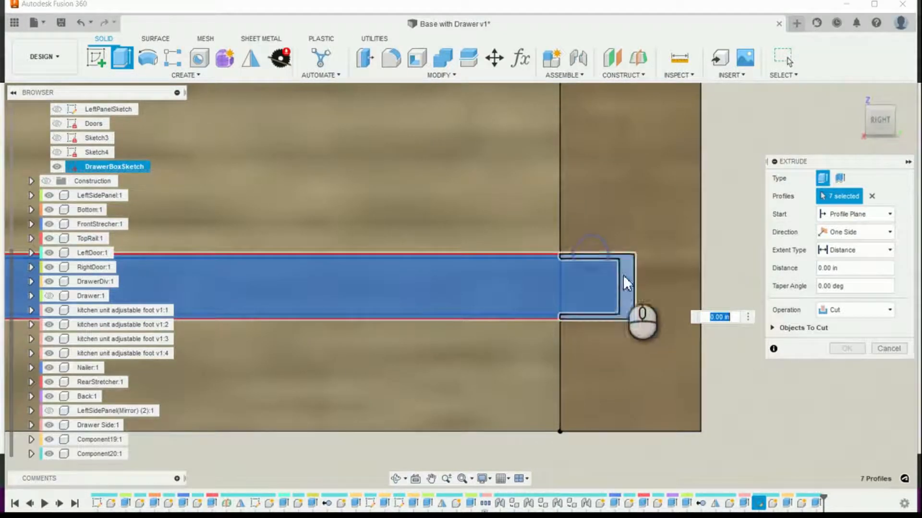
scroll(633, 307, "down", 5)
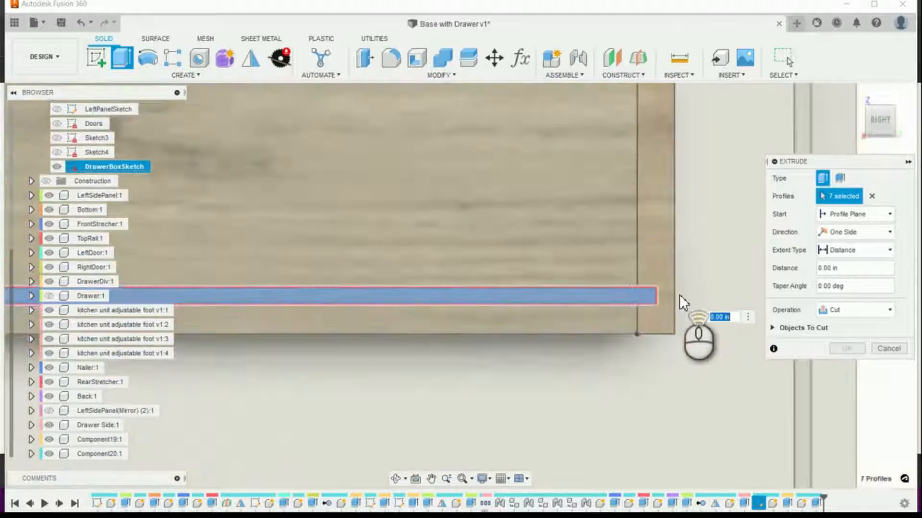
scroll(511, 298, "down", 5)
scroll(211, 303, "up", 3)
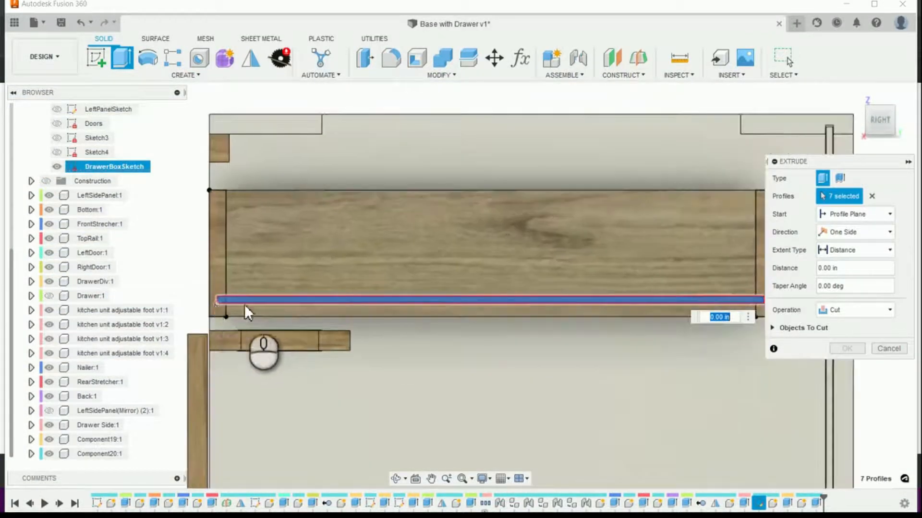
scroll(292, 306, "down", 1)
scroll(370, 309, "up", 1)
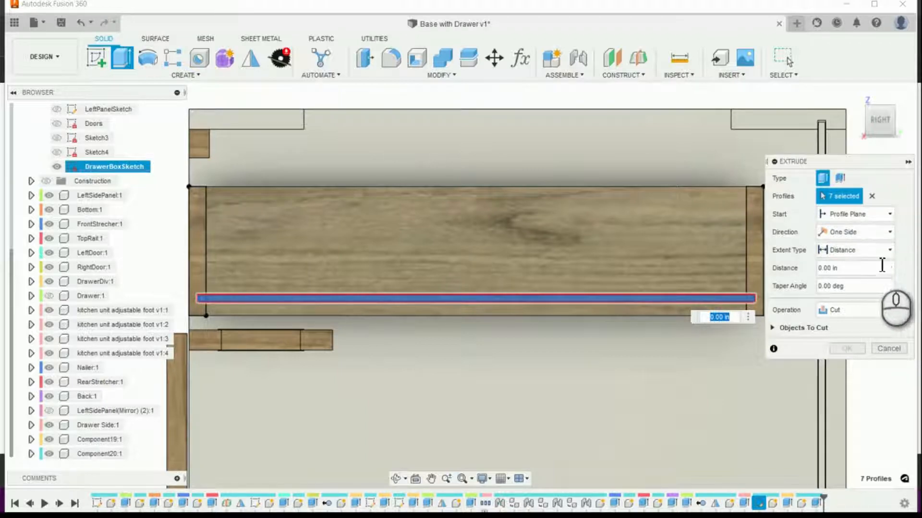
Cut the selected bottom groove profiles into the drawer box to a distance of -BS_DadoDepth
left_click(858, 268)
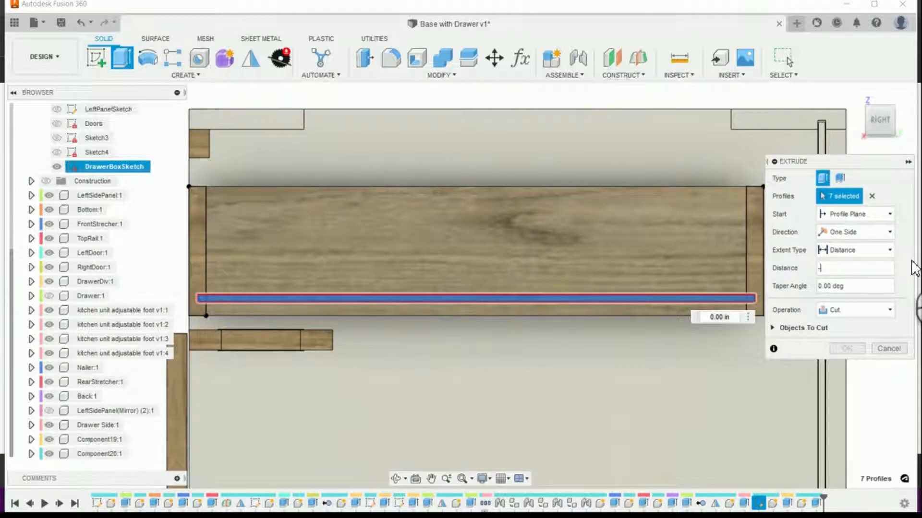
type("da")
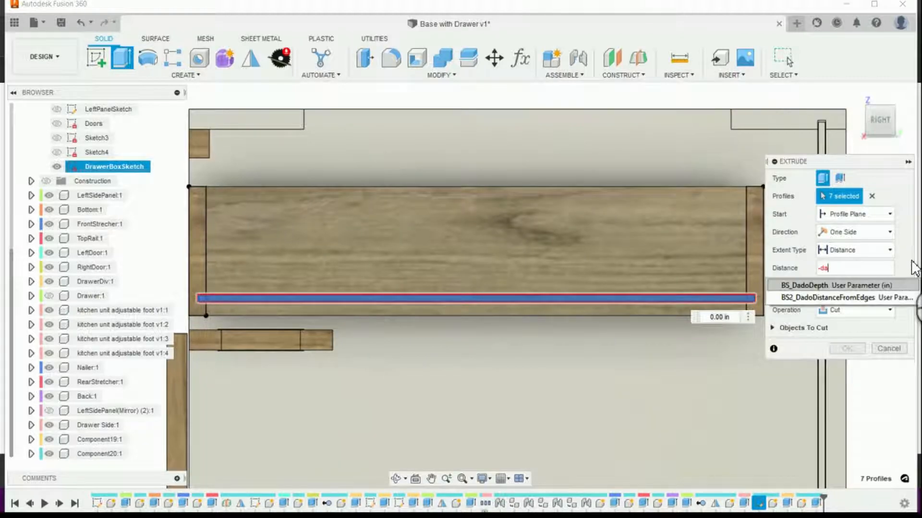
key("Return")
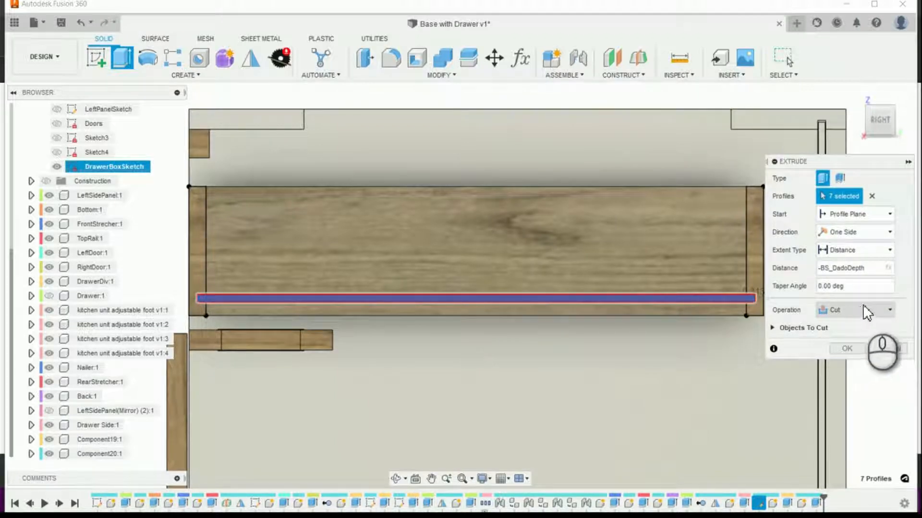
left_click(847, 349)
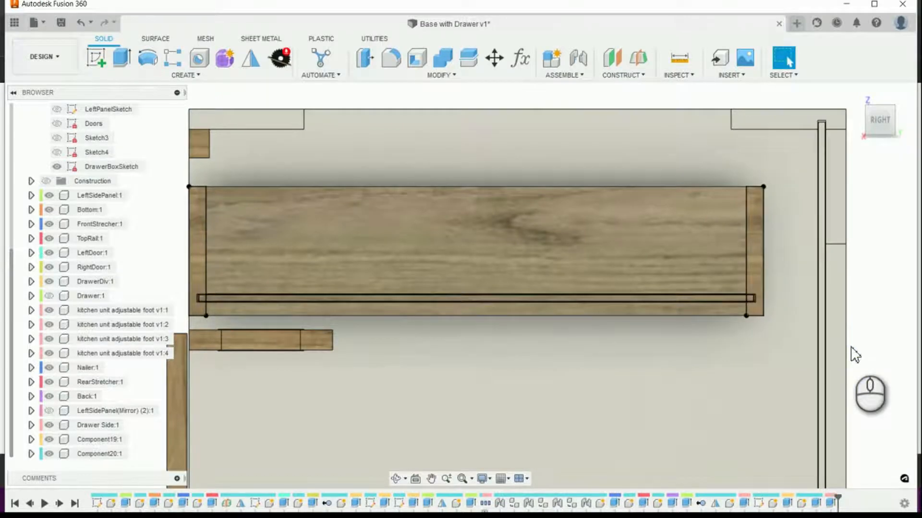
Start a New Component extrude with the groove's inner long strip and its inner front-end profile as the drawer bottom's profiles
middle_click_drag(858, 352, 889, 130, "shift")
left_click(887, 132)
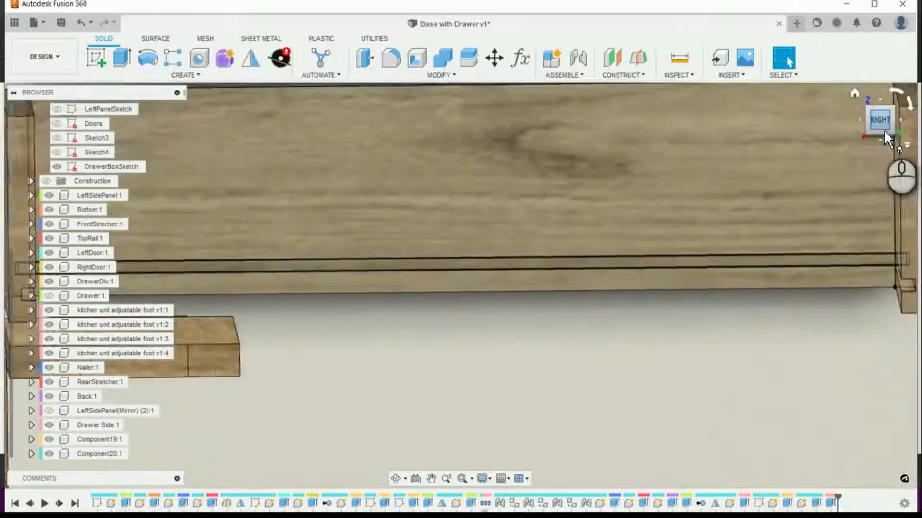
scroll(734, 265, "down", 3)
scroll(600, 216, "up", 2)
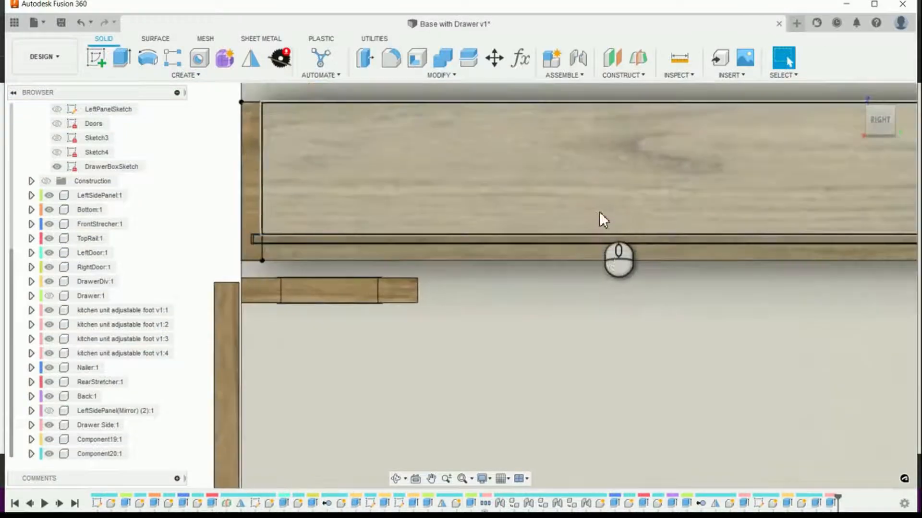
scroll(541, 200, "down", 2)
scroll(482, 188, "up", 2)
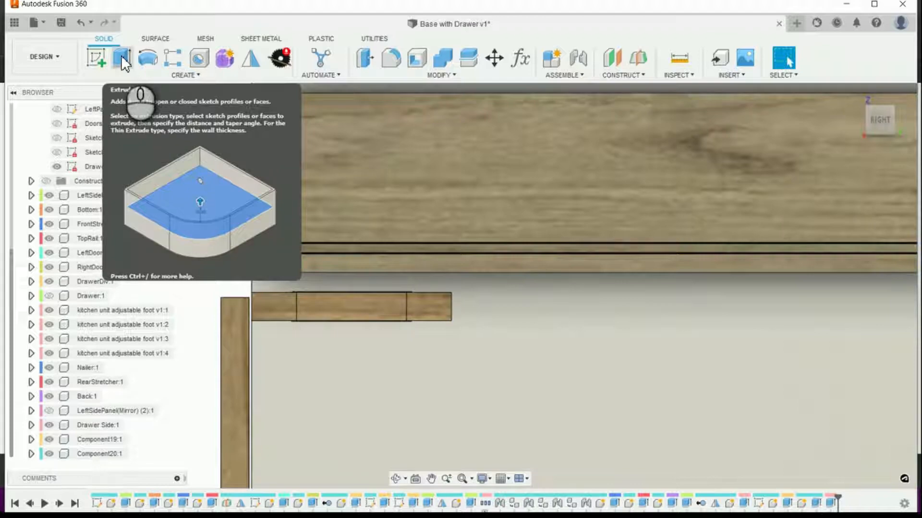
left_click(121, 56)
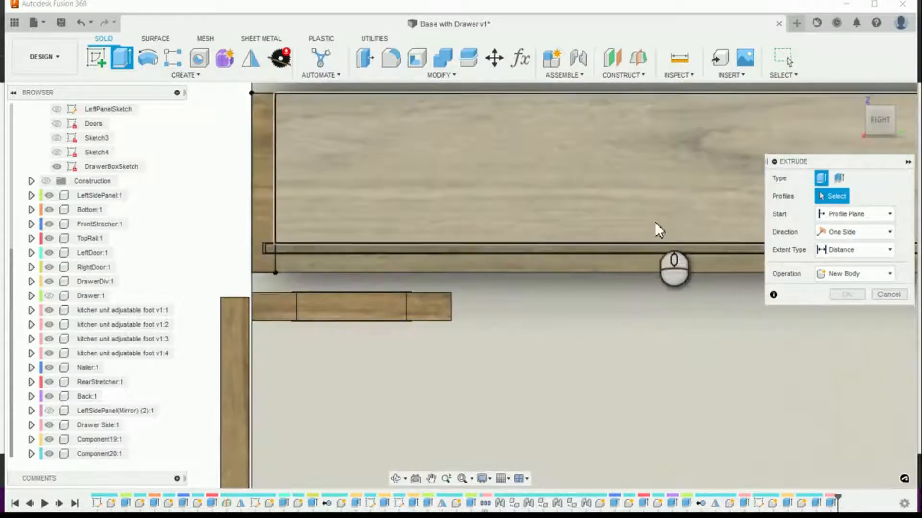
left_click(880, 275)
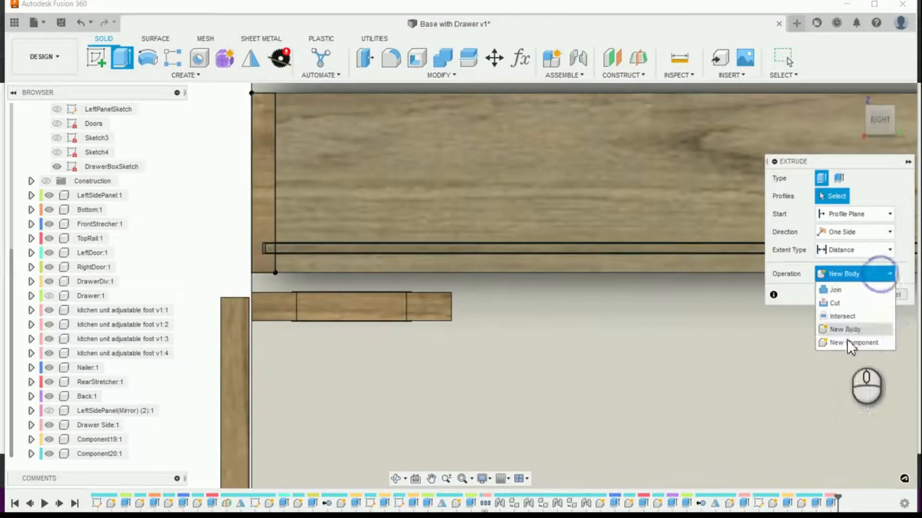
left_click(847, 340)
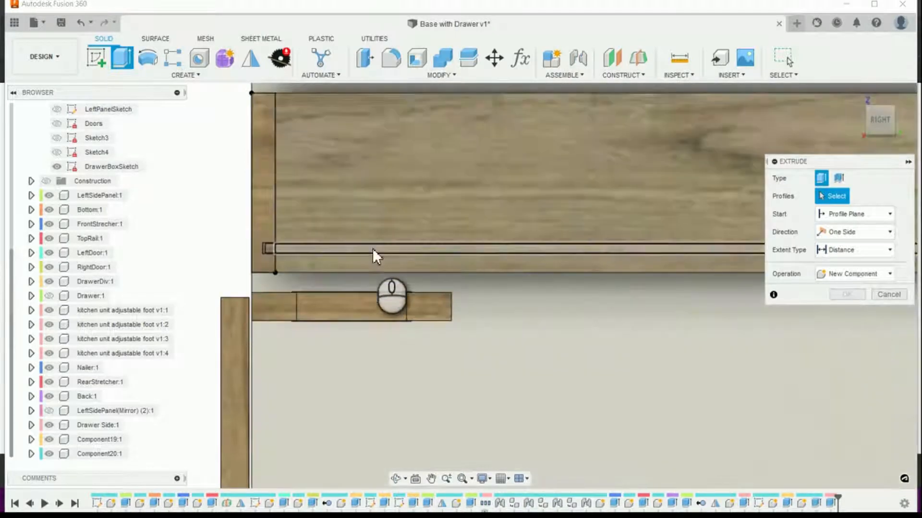
scroll(310, 249, "up", 3)
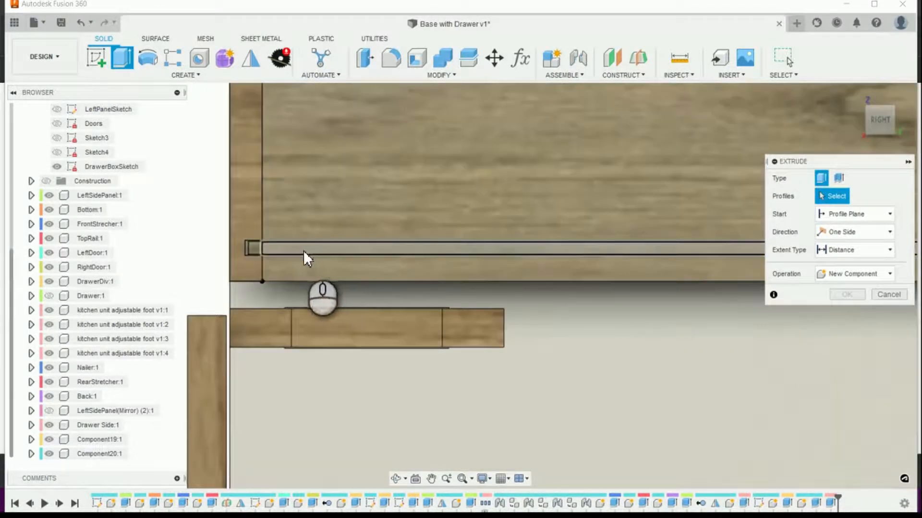
scroll(288, 249, "up", 2)
left_click(283, 248)
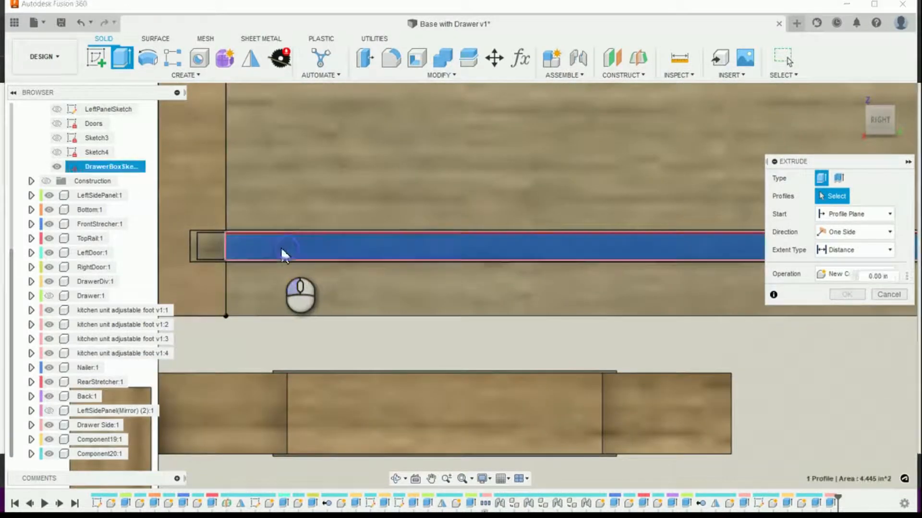
left_click(215, 248)
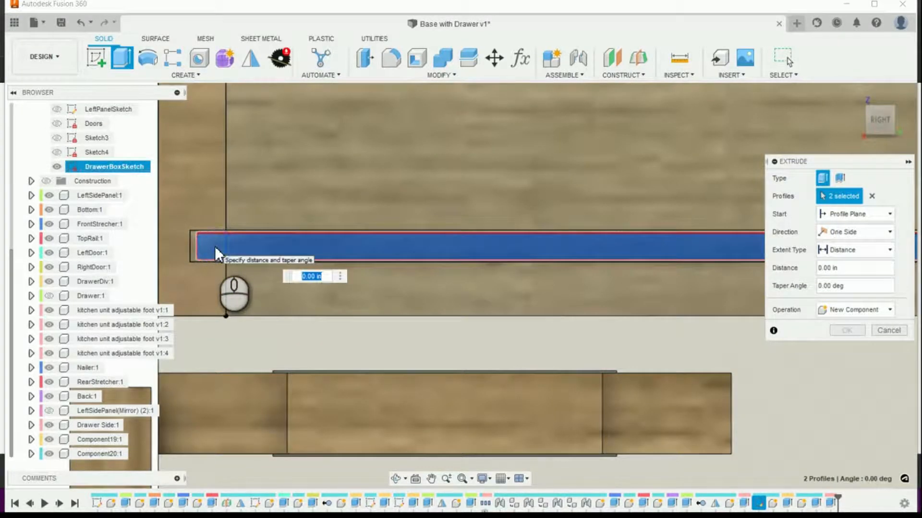
Add the groove's inner rear-end profile to the drawer bottom's extrude selection
scroll(216, 248, "up", 2)
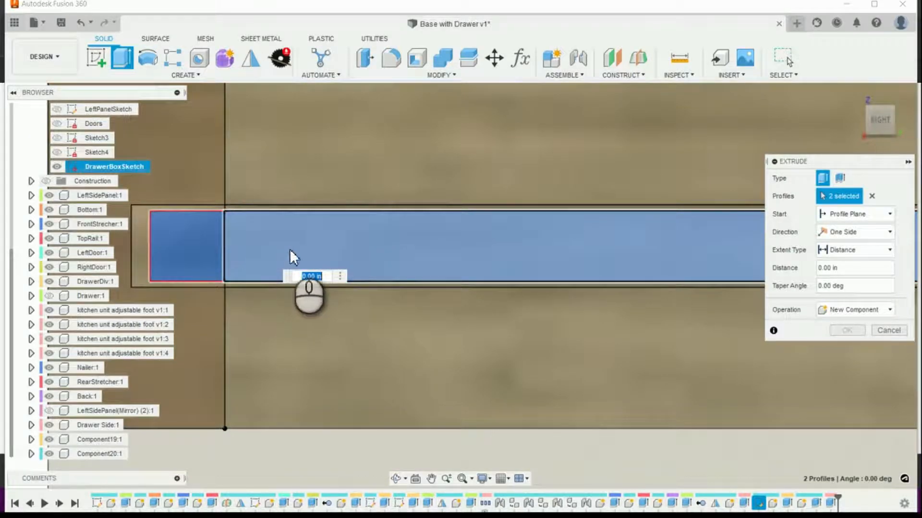
scroll(328, 248, "down", 2)
scroll(283, 255, "down", 5)
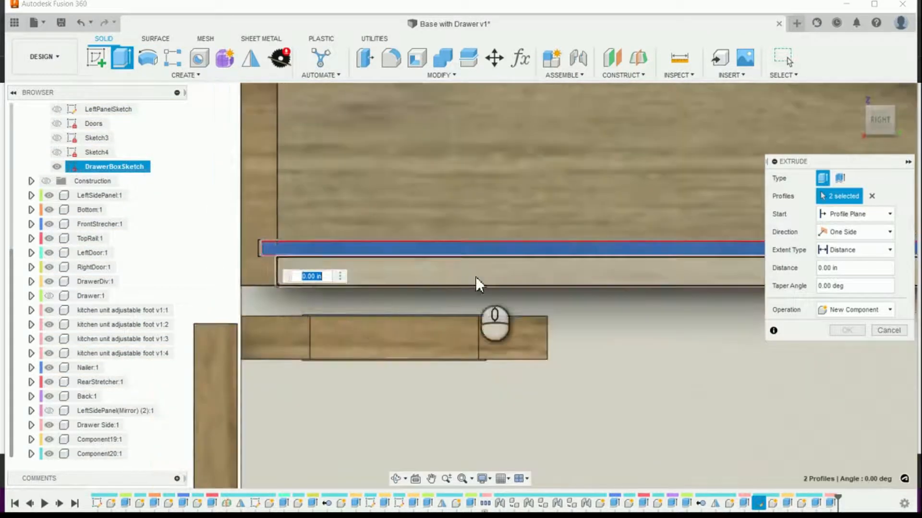
scroll(603, 269, "up", 5)
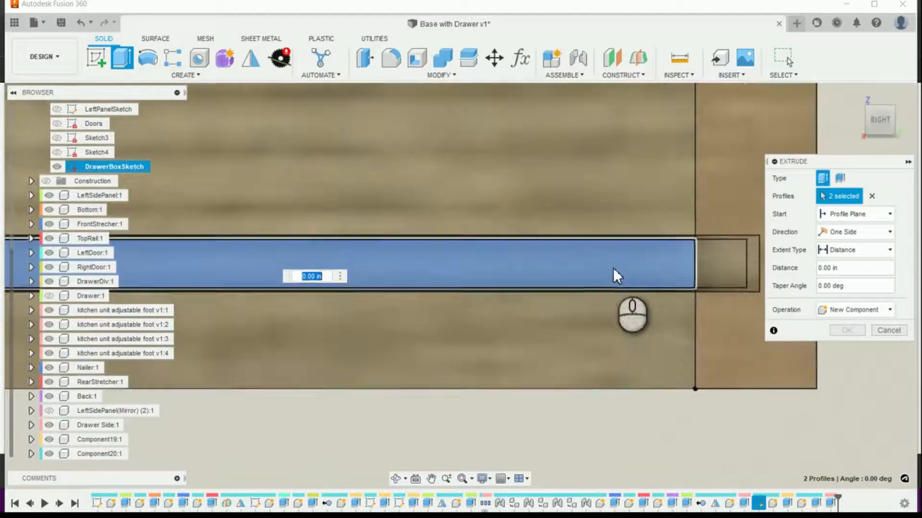
left_click(706, 261)
scroll(685, 268, "down", 6)
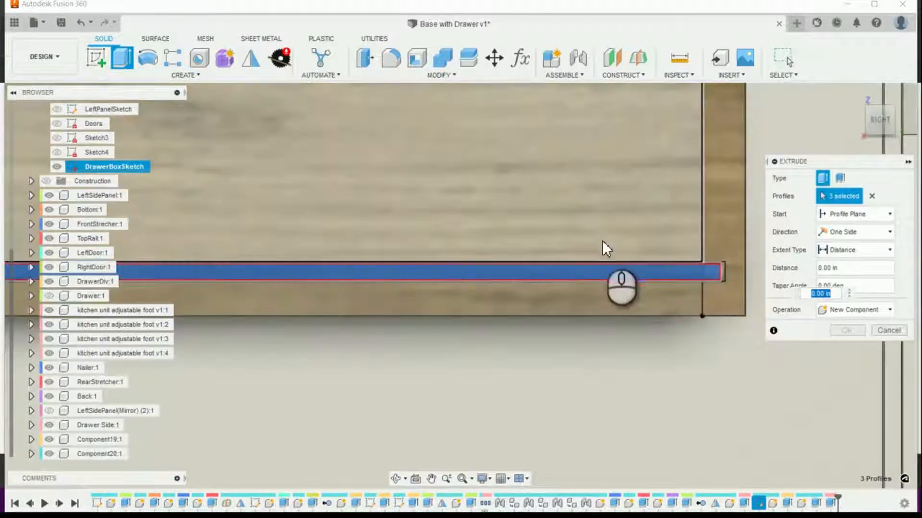
scroll(550, 278, "down", 5)
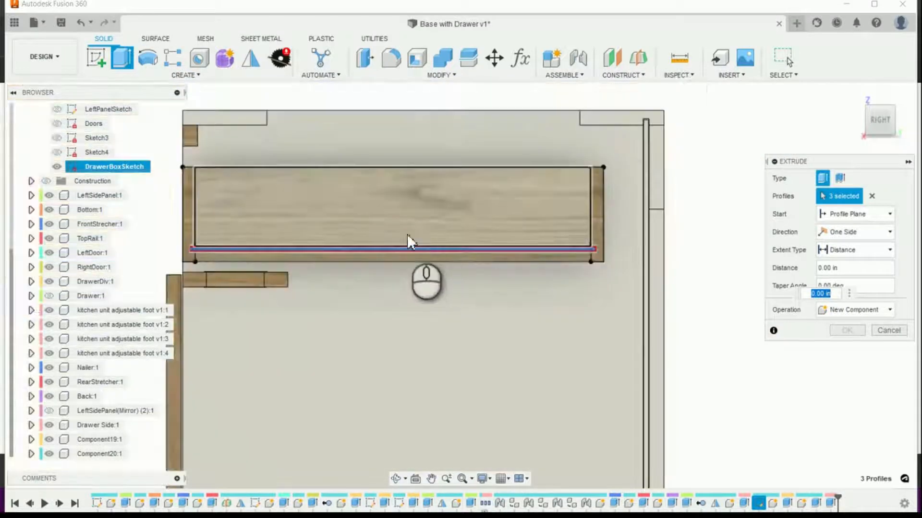
scroll(192, 232, "up", 5)
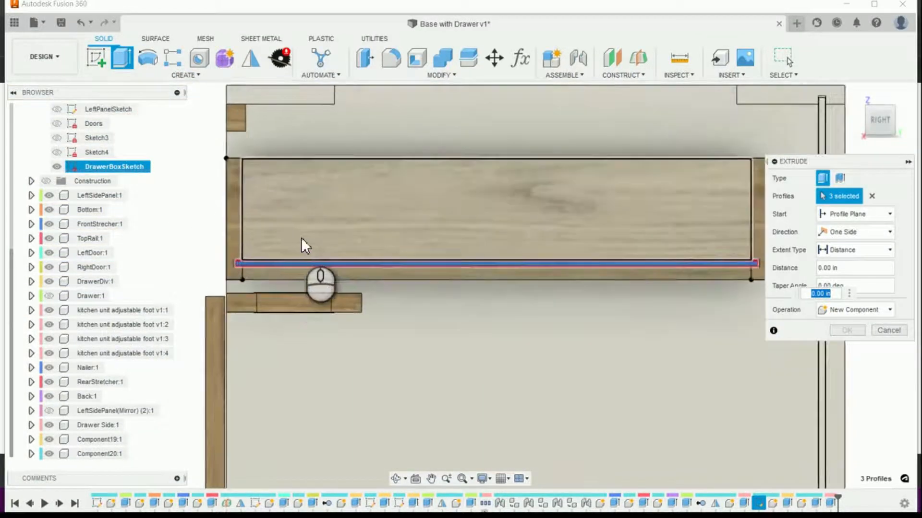
scroll(336, 242, "down", 5)
scroll(390, 245, "up", 4)
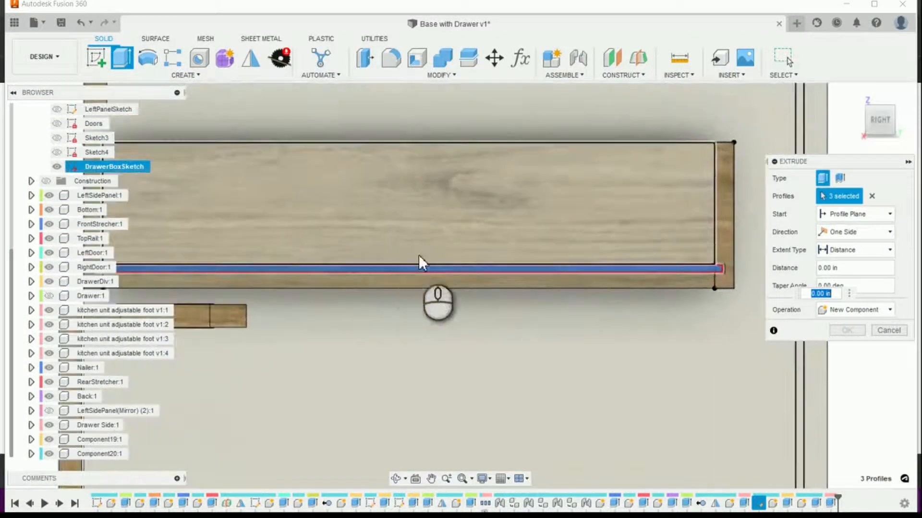
scroll(565, 243, "up", 2)
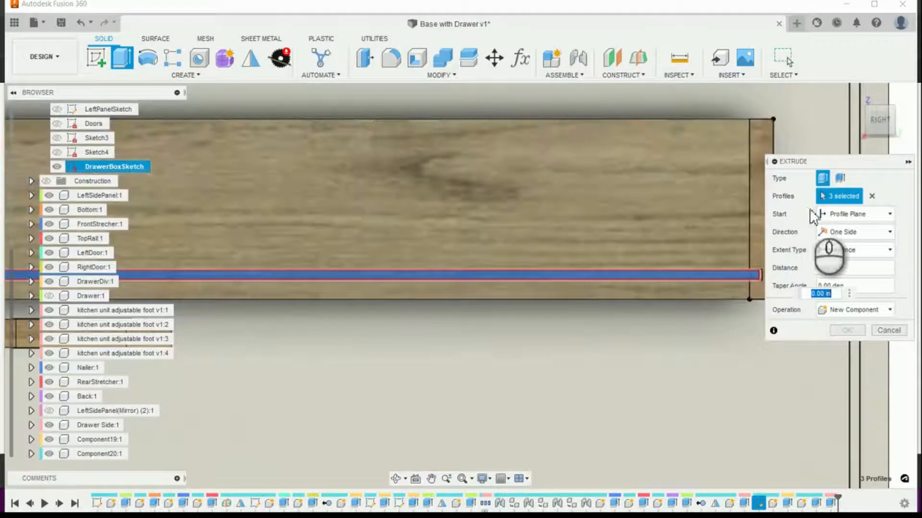
Start the drawer bottom's extrusion at an offset of -BS_Inset from the profile plane
left_click(889, 214)
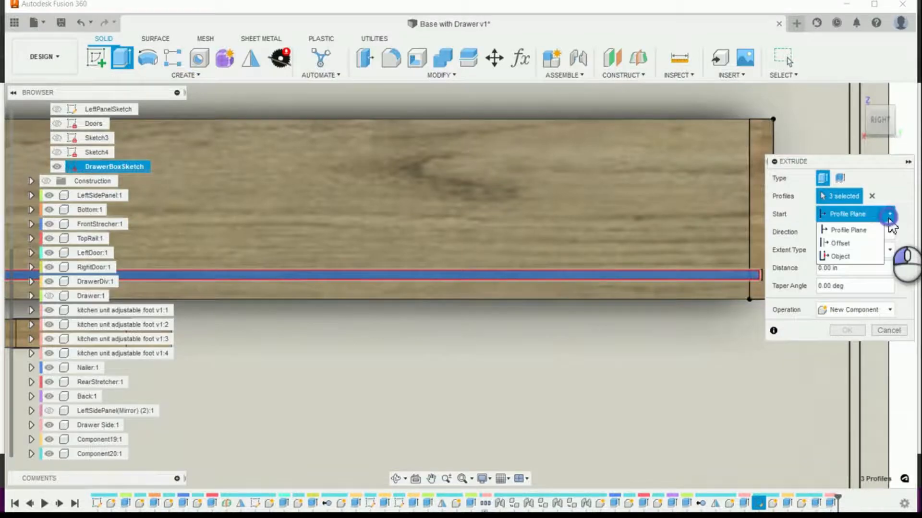
left_click(872, 243)
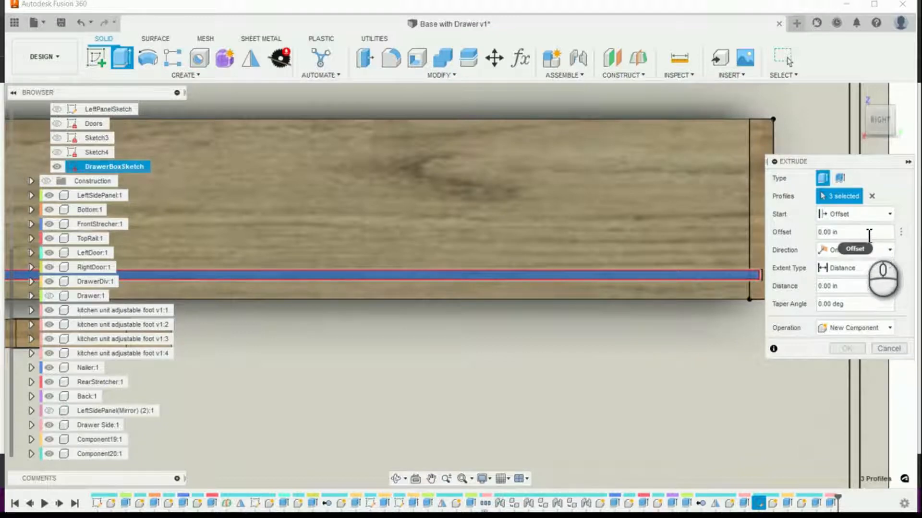
left_click(835, 231)
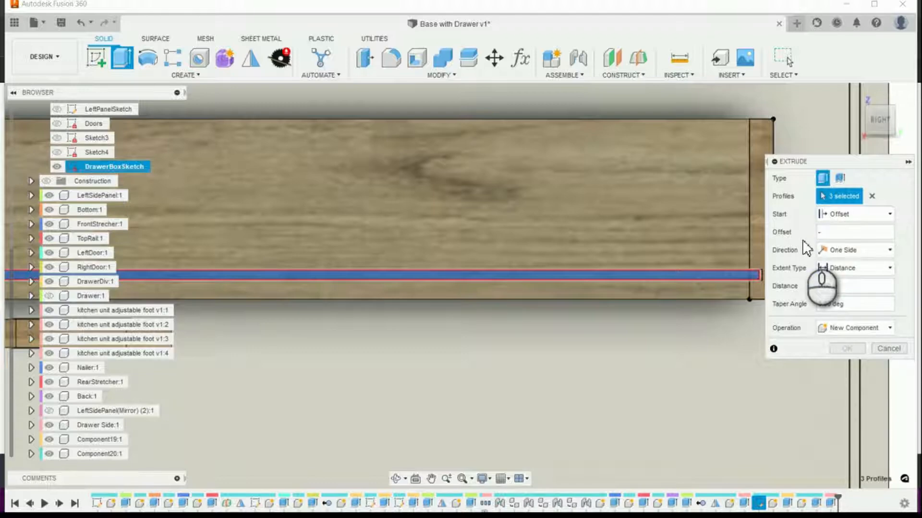
type("-BS_inset")
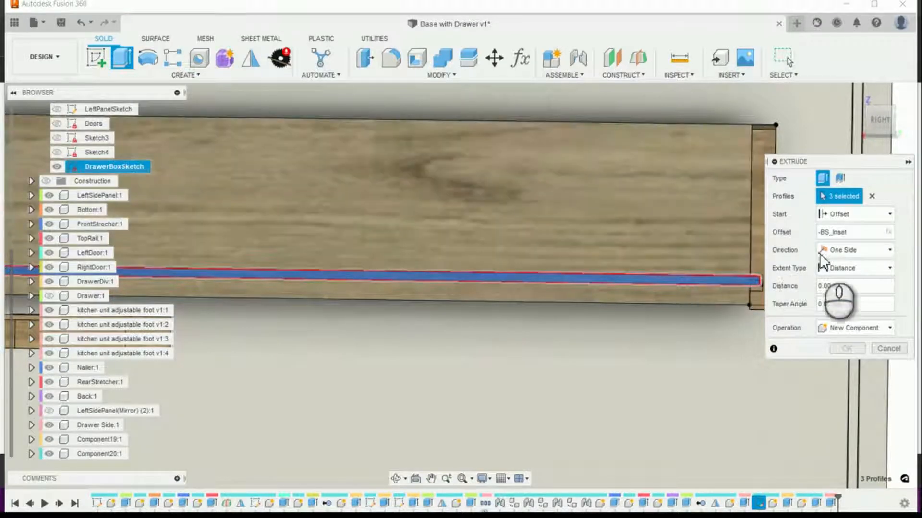
Set the extrusion's extent to To Object, ending at the far end face of the rear drawer panel
left_click(867, 287)
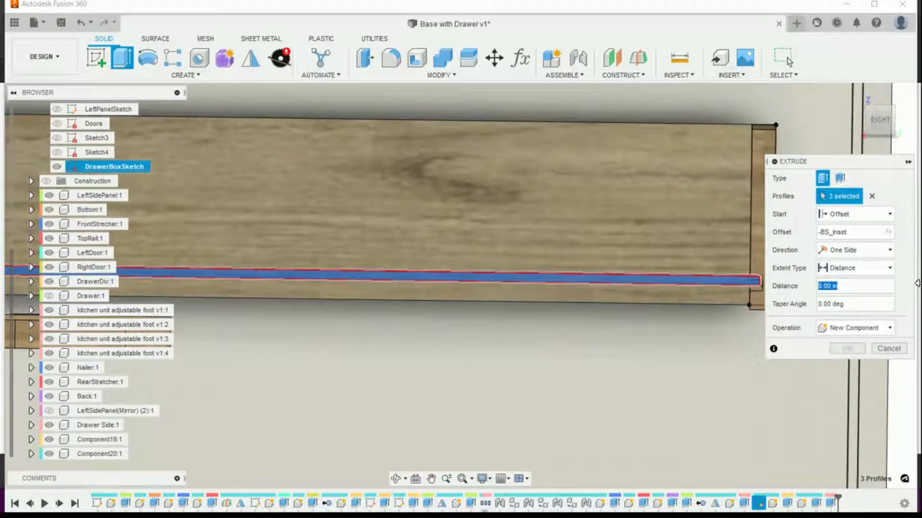
left_click(889, 268)
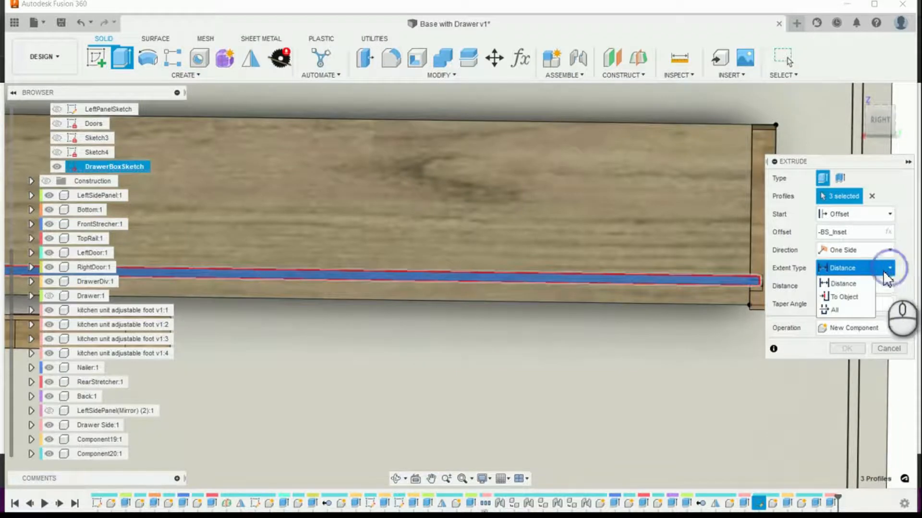
left_click(860, 301)
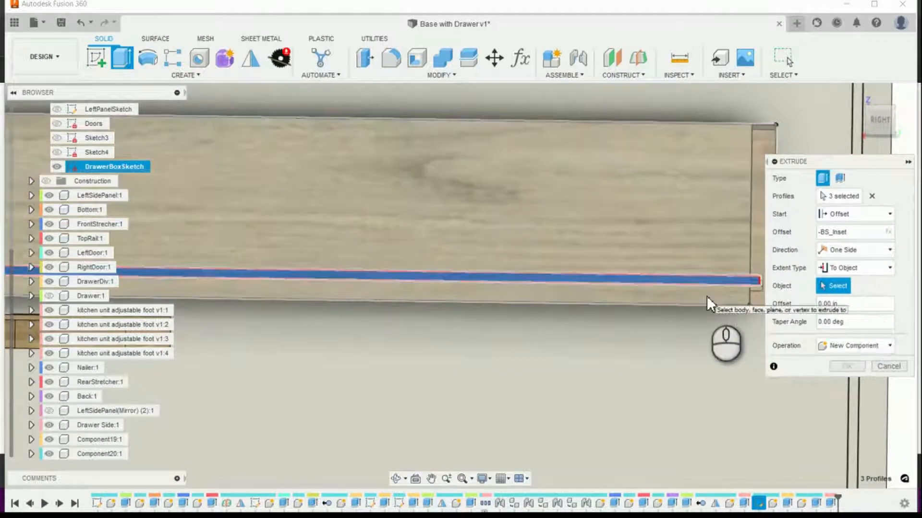
scroll(706, 296, "down", 3)
scroll(707, 296, "down", 5)
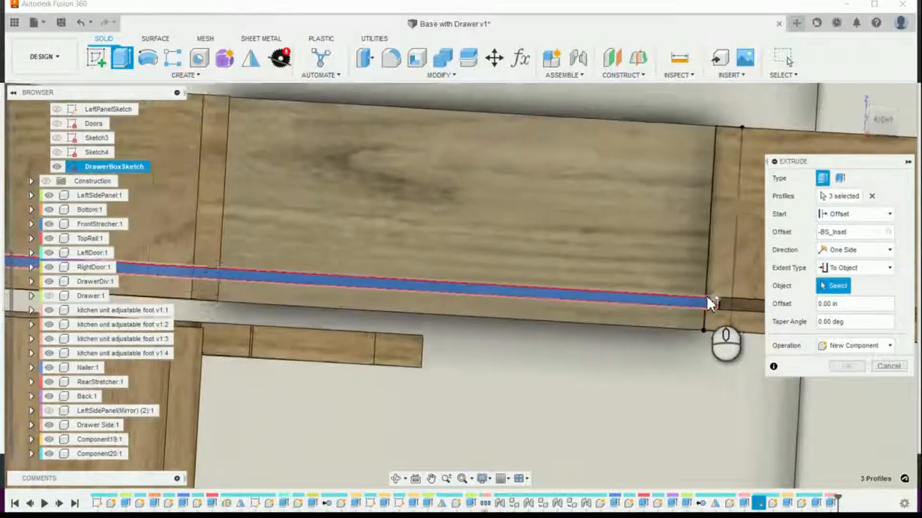
scroll(648, 286, "down", 2)
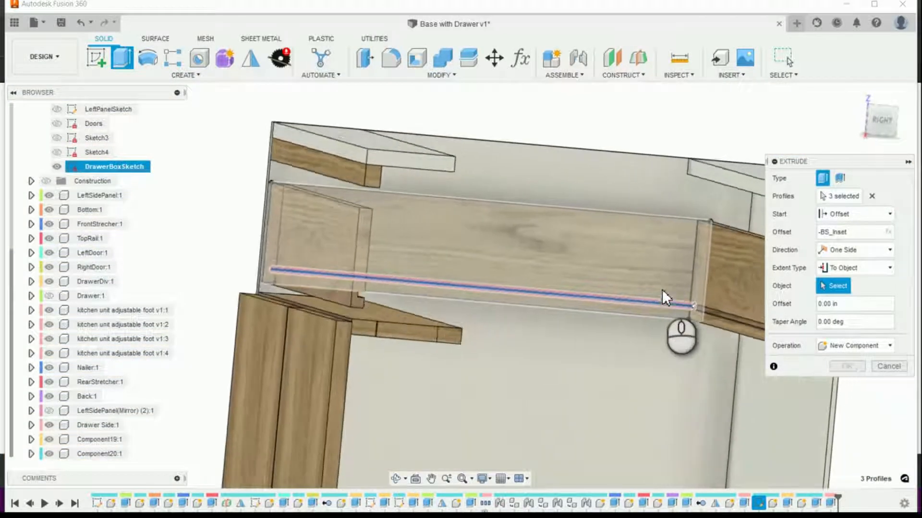
scroll(748, 293, "up", 6)
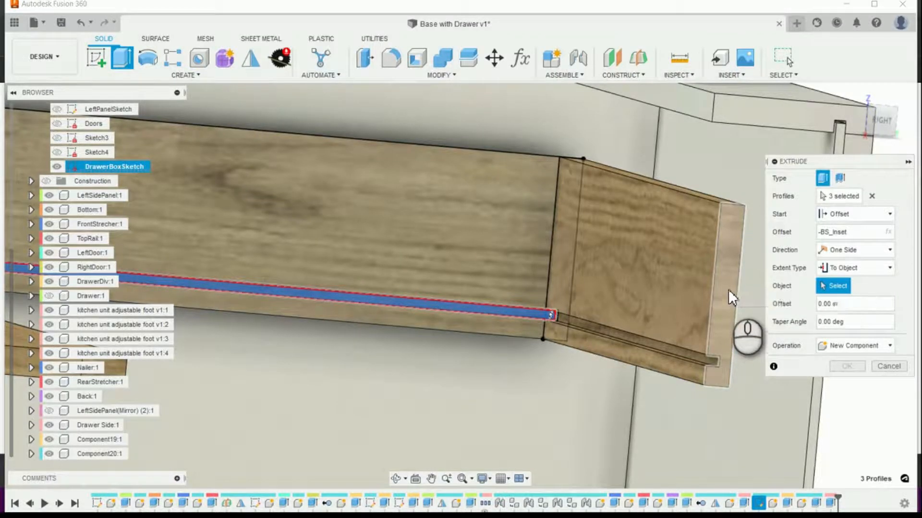
left_click(725, 296)
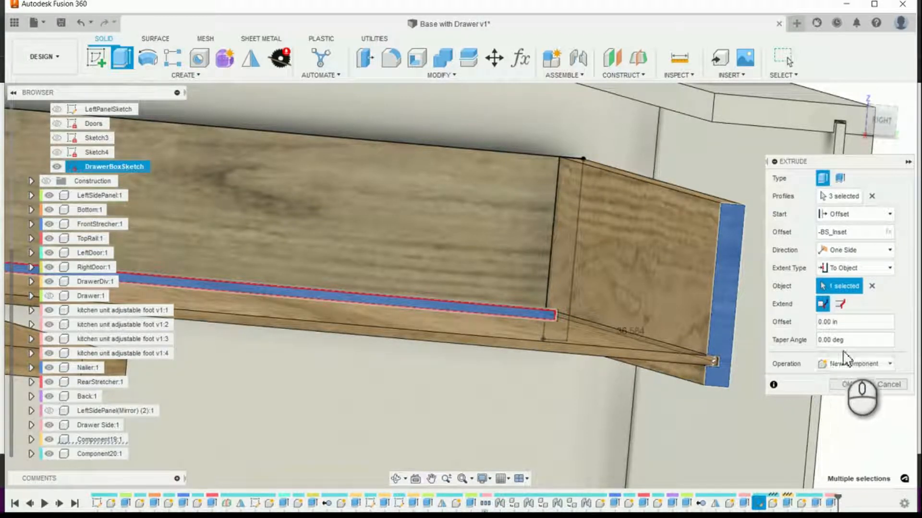
Offset the extrusion's end from the selected panel face by BS_Inset
left_click(844, 322)
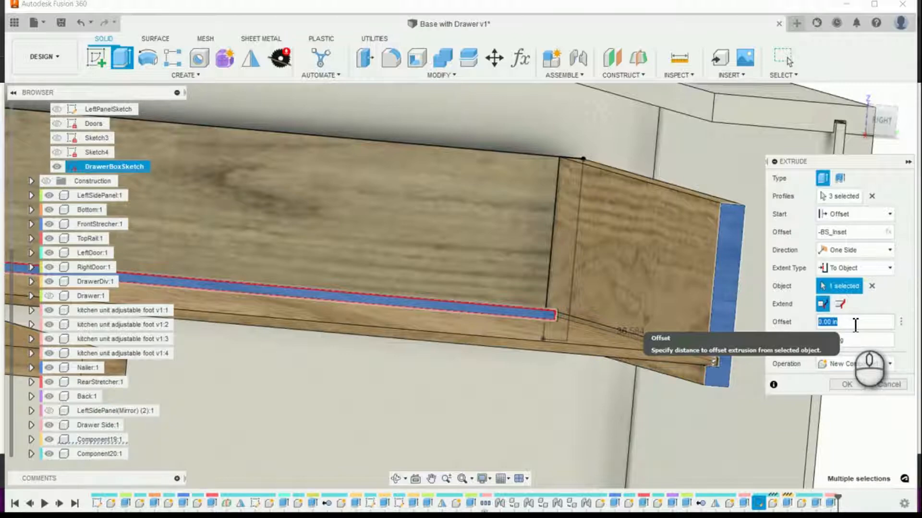
type("inset")
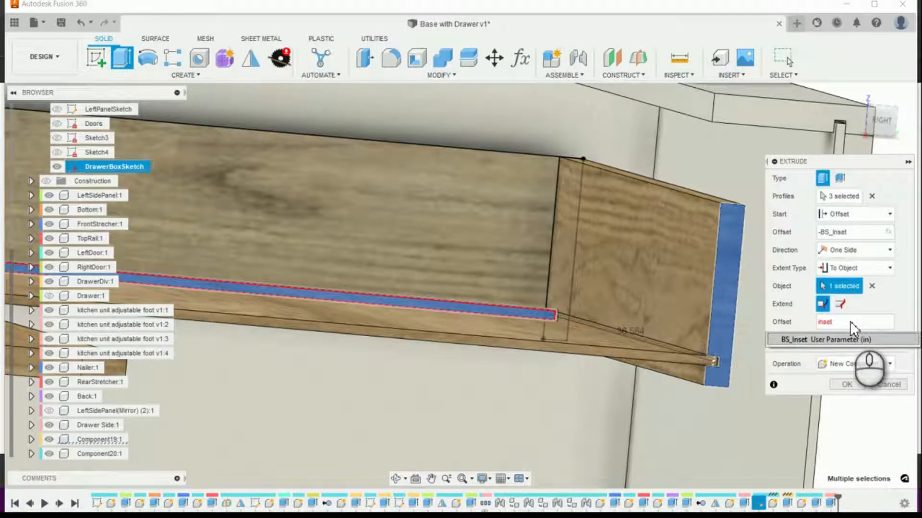
key("Return")
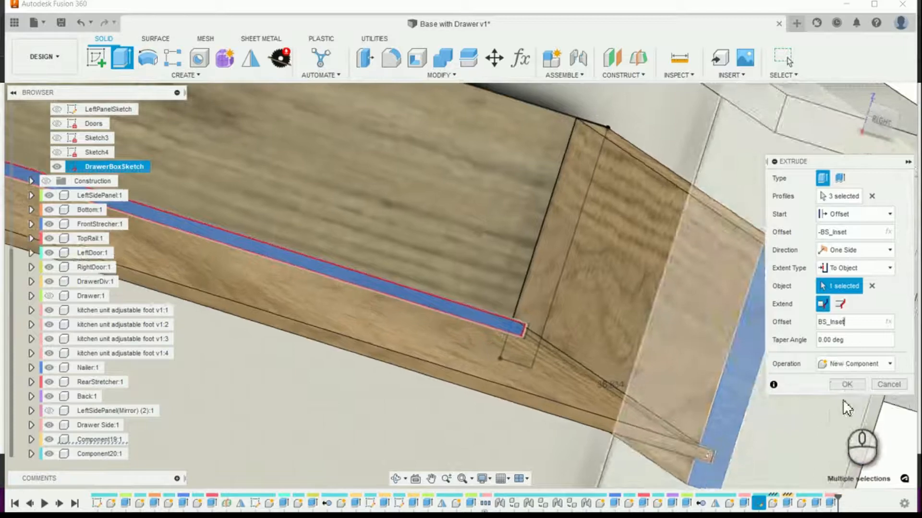
Complete the drawer bottom's extrusion as a new component and undo any accidental shift of the cabinet's parts
left_click(854, 383)
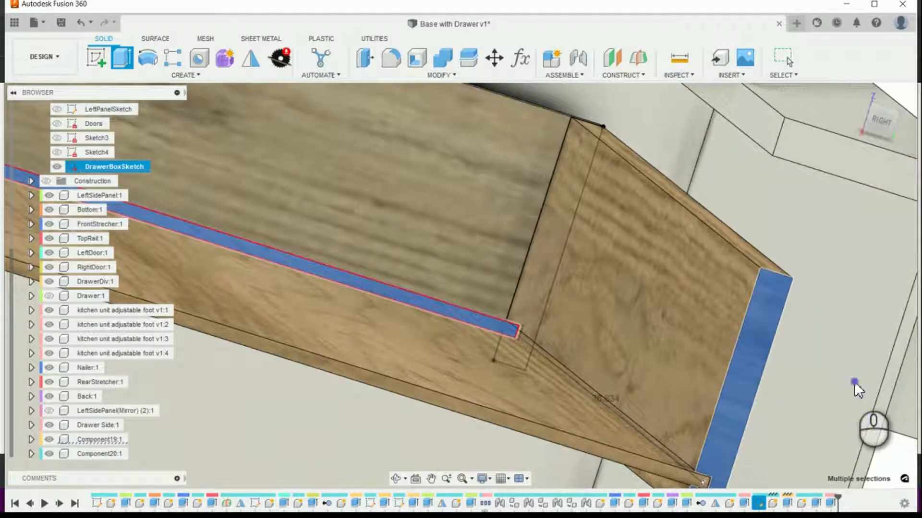
key("Escape")
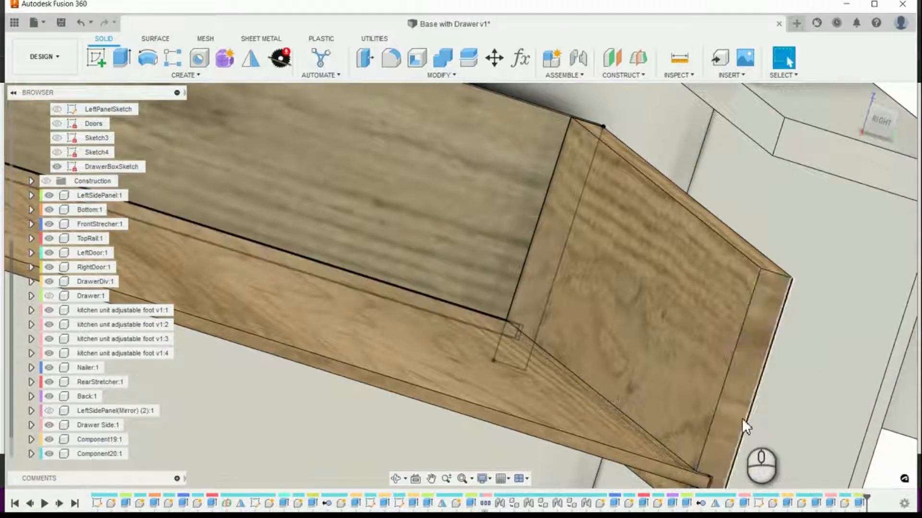
scroll(709, 369, "down", 2)
scroll(709, 369, "down", 2)
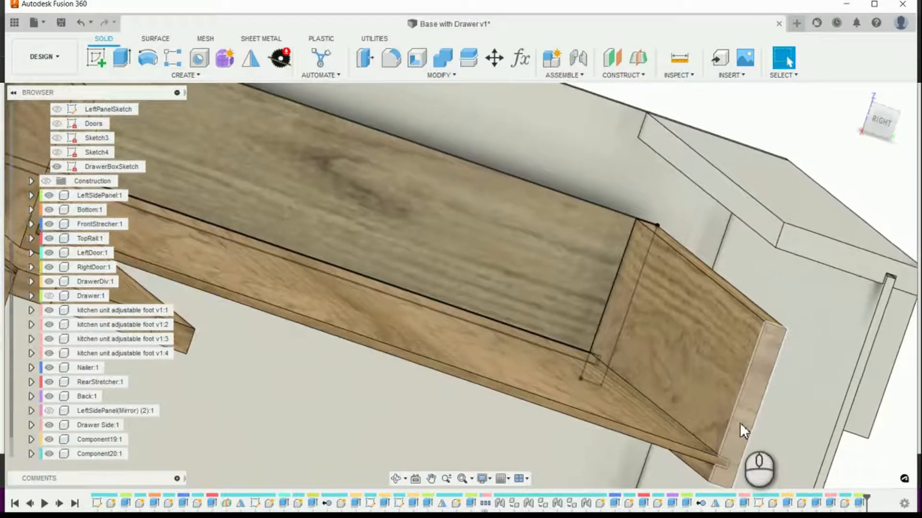
middle_click_drag(742, 423, 598, 412, "shift")
scroll(725, 432, "up", 4)
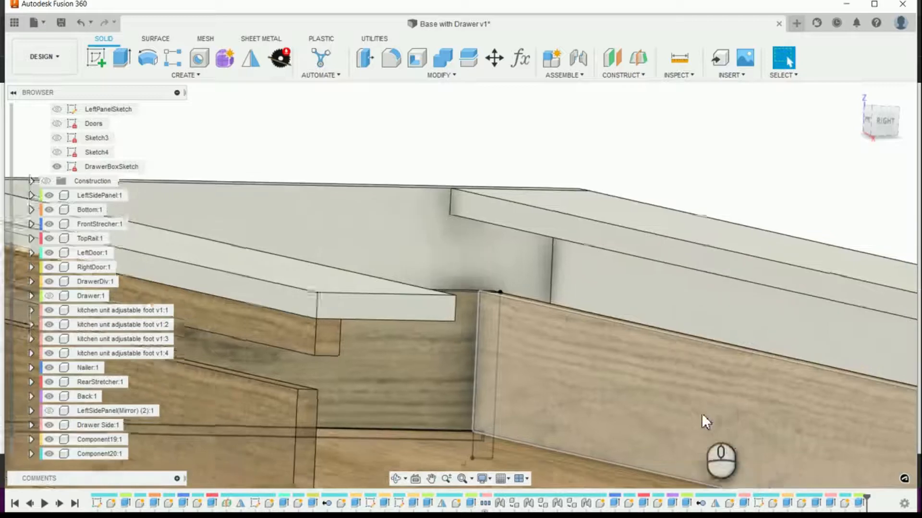
scroll(624, 384, "down", 5)
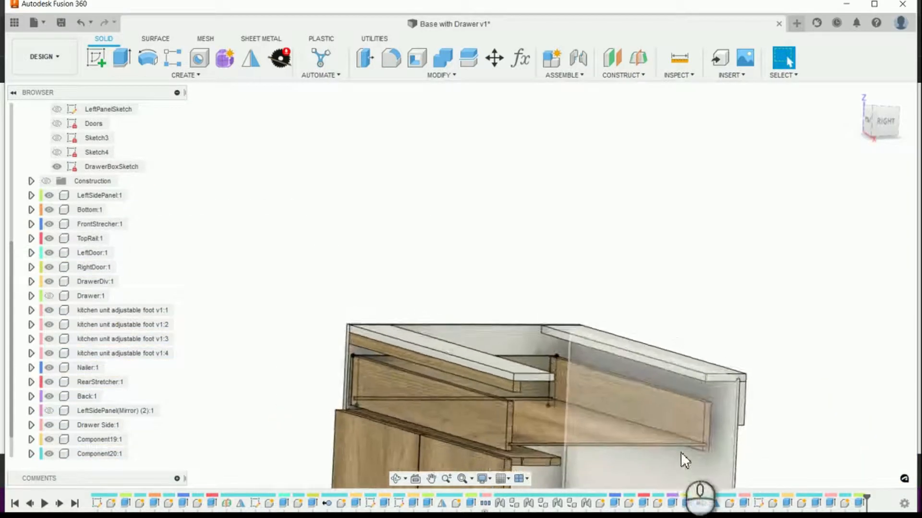
left_click_drag(654, 471, 780, 353)
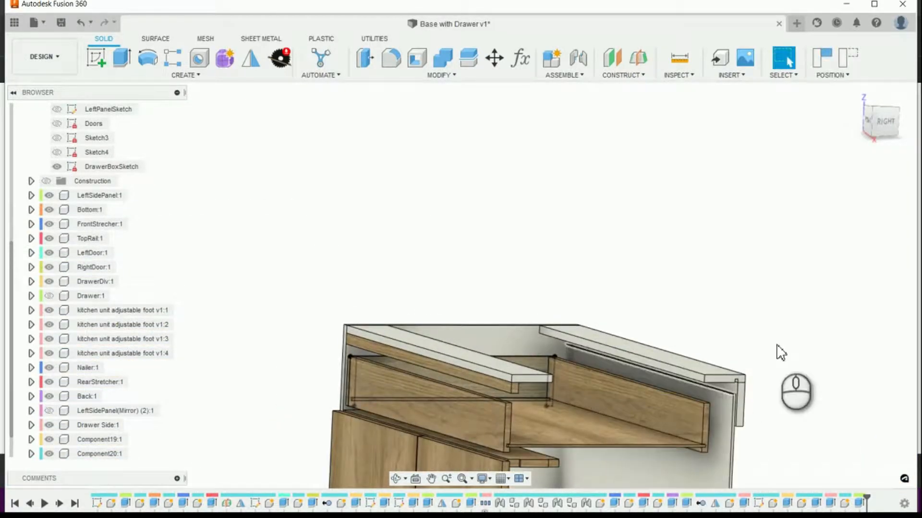
left_click(81, 23)
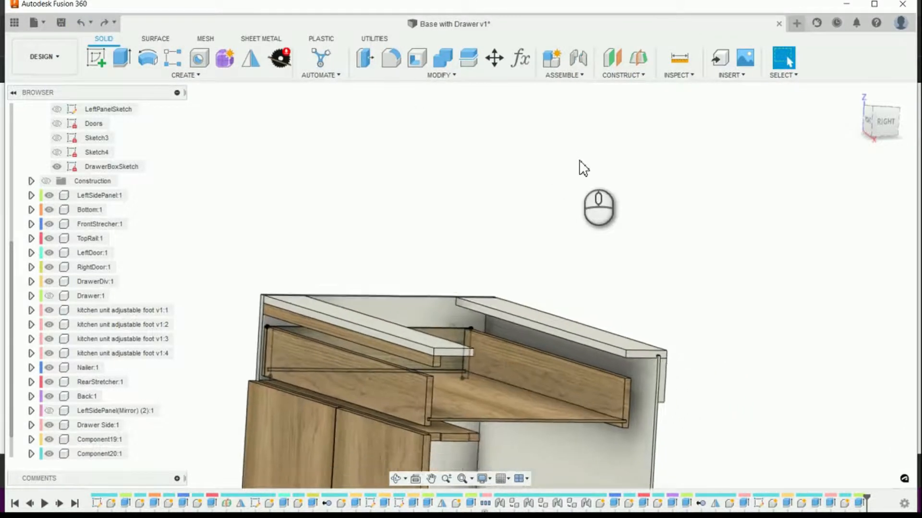
Measure the distance between the front drawer panel's end face and the drawer bottom's end face
scroll(667, 311, "up", 6)
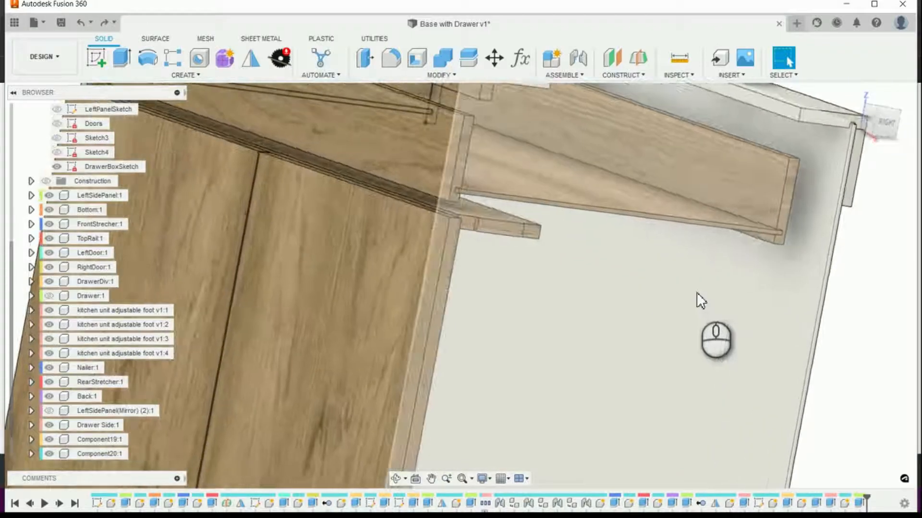
middle_click_drag(697, 293, 921, 206, "shift")
scroll(916, 192, "up", 3)
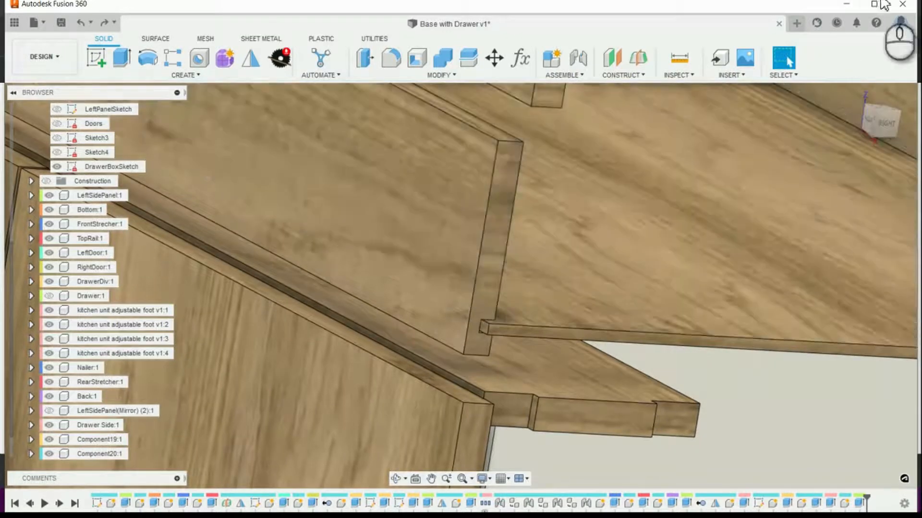
left_click(679, 60)
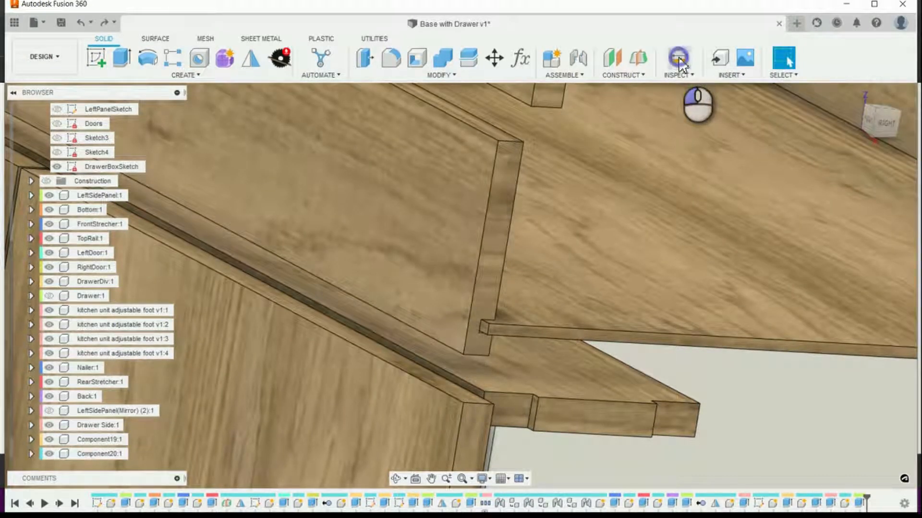
left_click(504, 228)
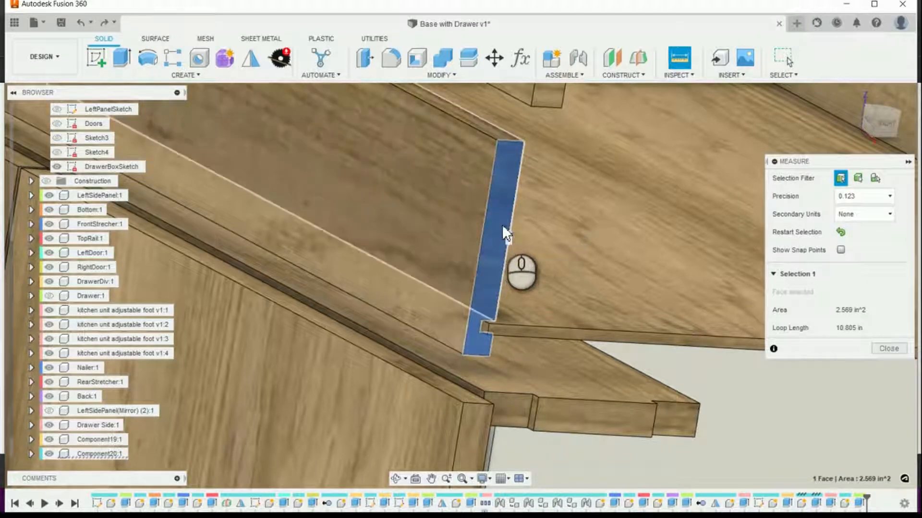
scroll(509, 226, "down", 6)
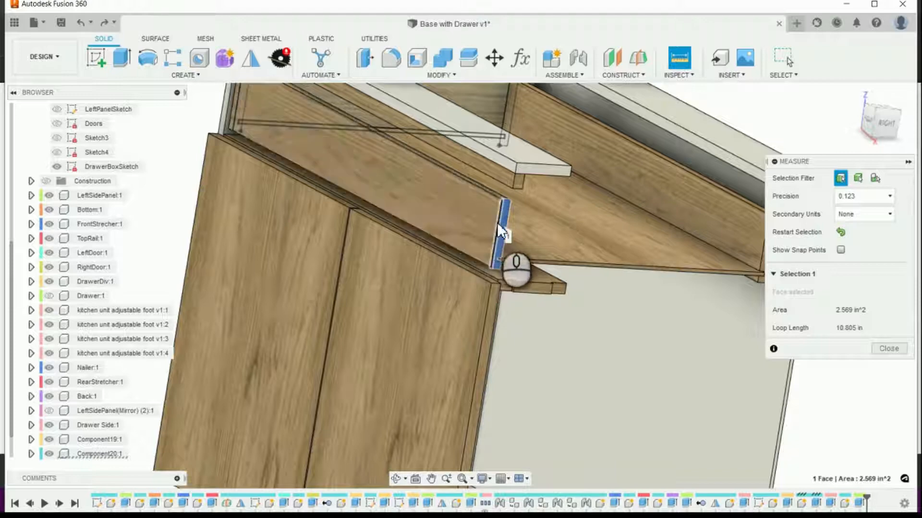
scroll(506, 240, "up", 5)
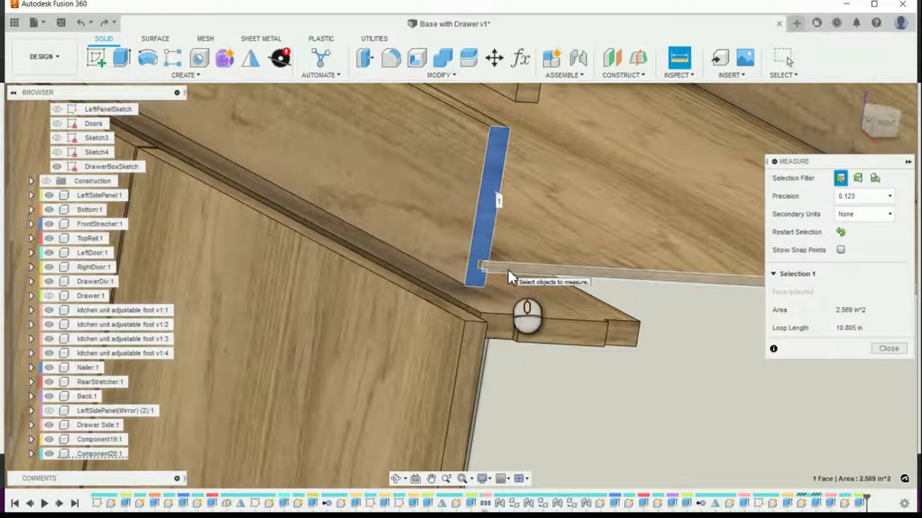
left_click(507, 270)
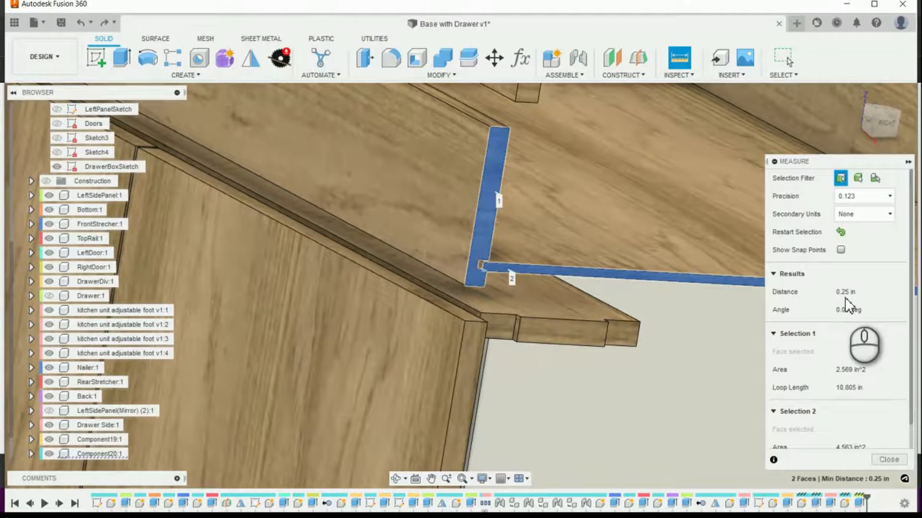
left_click(888, 459)
Hide DrawerBoxSketch so that only the solid drawer panels show in the cabinet
scroll(878, 394, "up", 5)
scroll(825, 319, "down", 6)
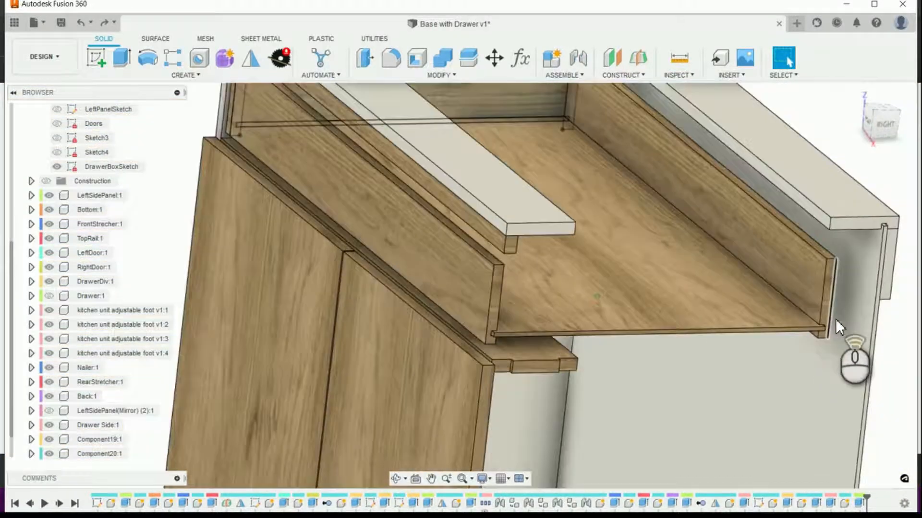
scroll(842, 319, "up", 2)
middle_click_drag(842, 320, 917, 239, "shift")
scroll(917, 239, "down", 1)
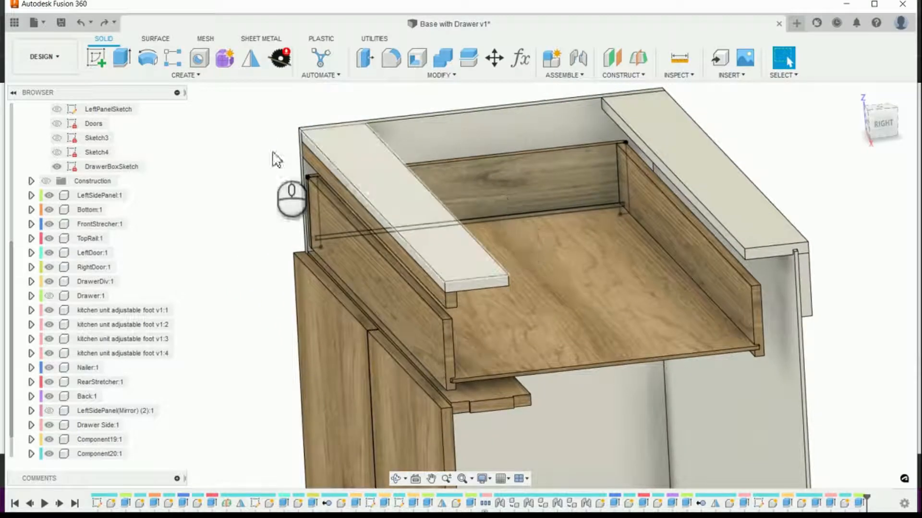
left_click(57, 168)
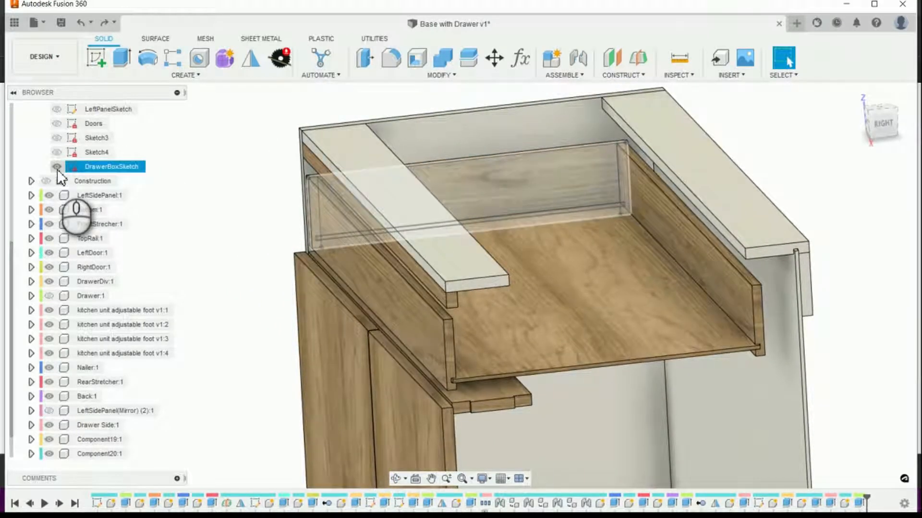
left_click(57, 170)
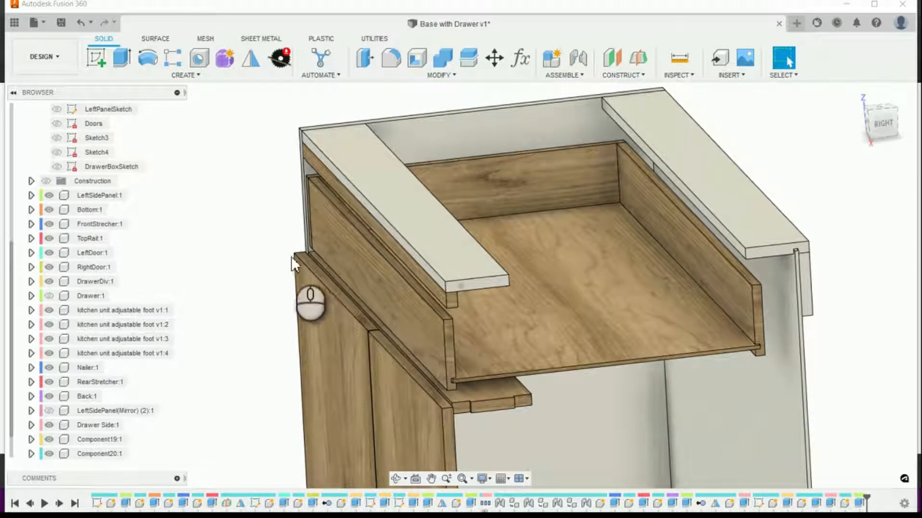
Identify the drawer's far side panel in the model and select its Drawer Side component
middle_click_drag(291, 256, 292, 251, "shift")
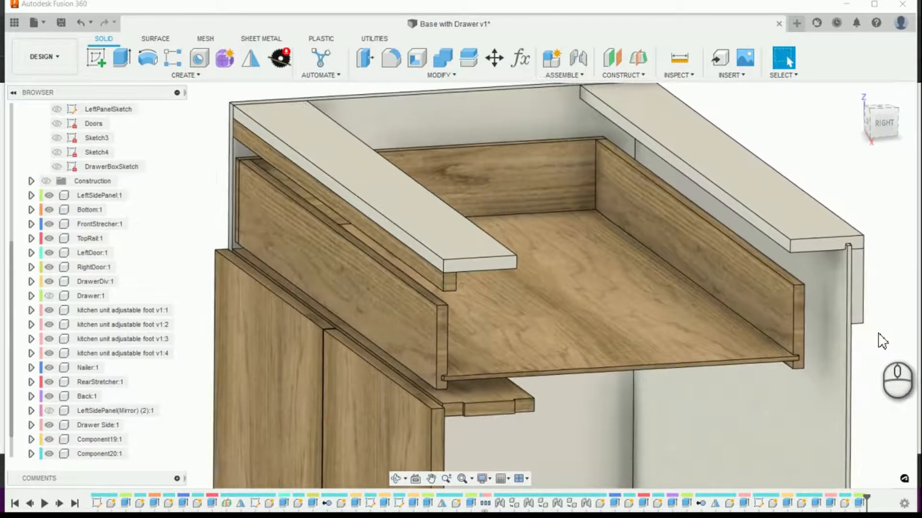
scroll(873, 331, "up", 1)
scroll(876, 338, "up", 2)
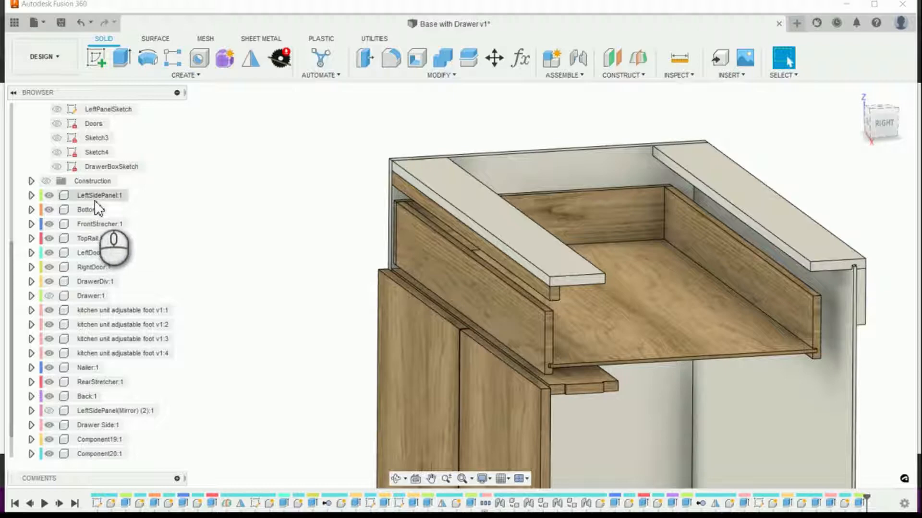
left_click(588, 221)
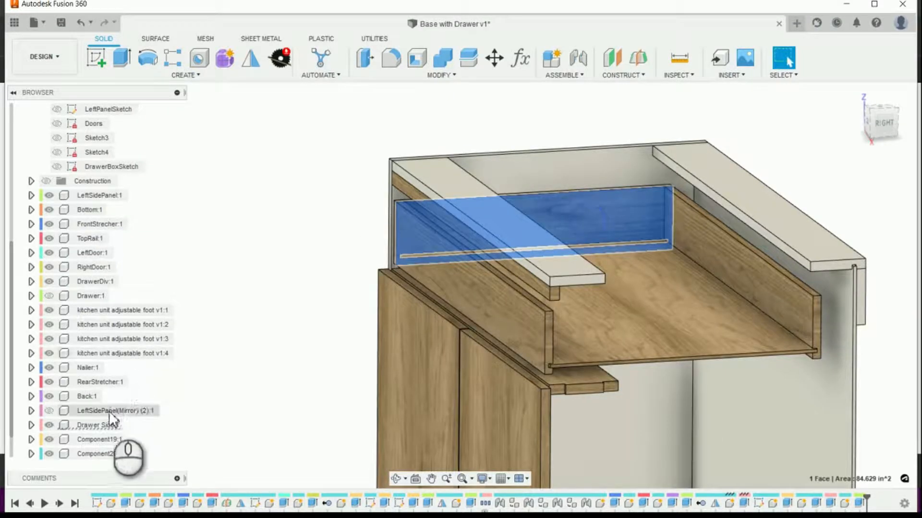
scroll(106, 432, "down", 1)
left_click(96, 414)
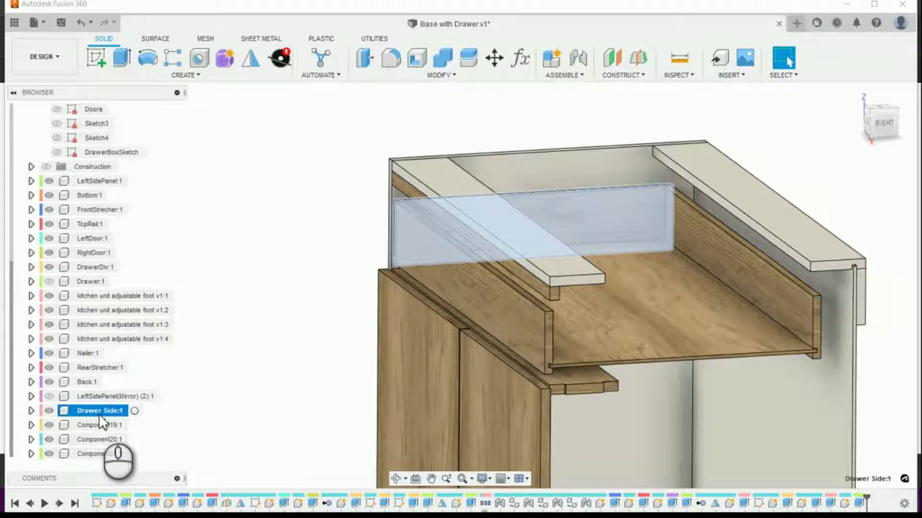
right_click(102, 422)
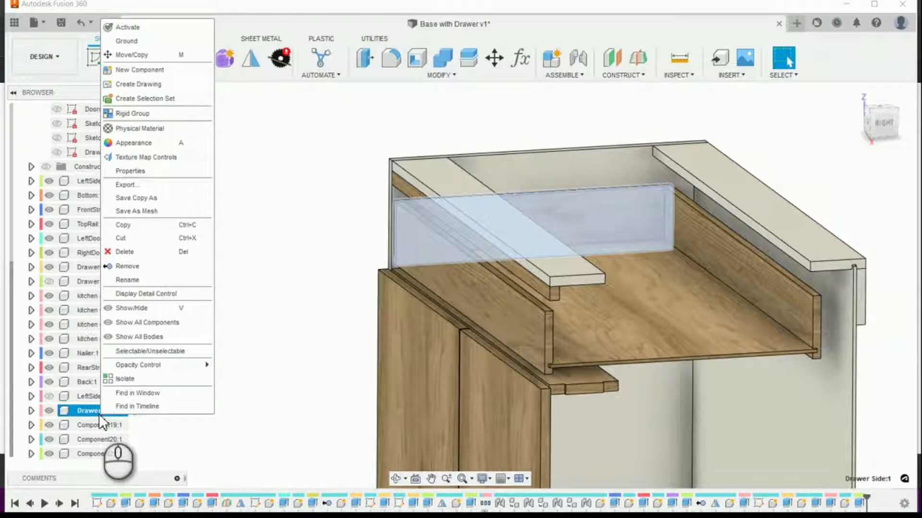
left_click(280, 290)
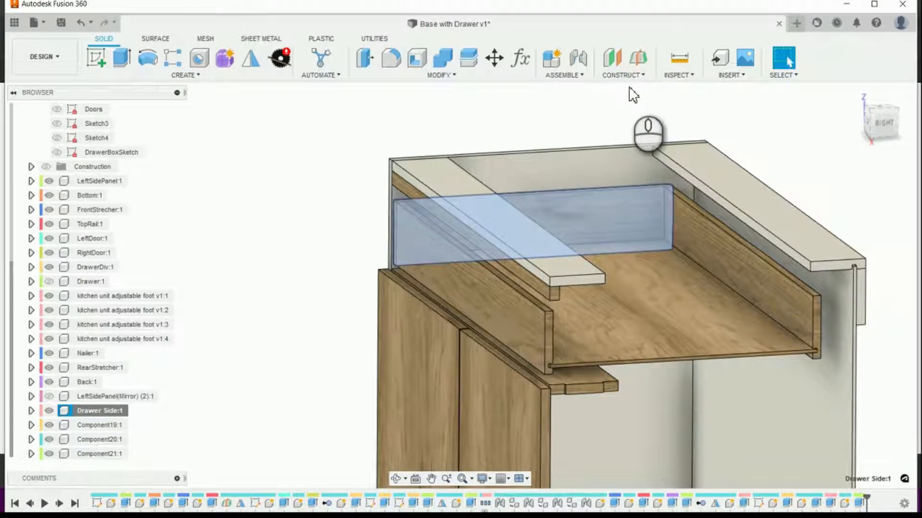
Show the Construction folder's geometry while keeping the Drawer Side component selected
left_click(45, 167)
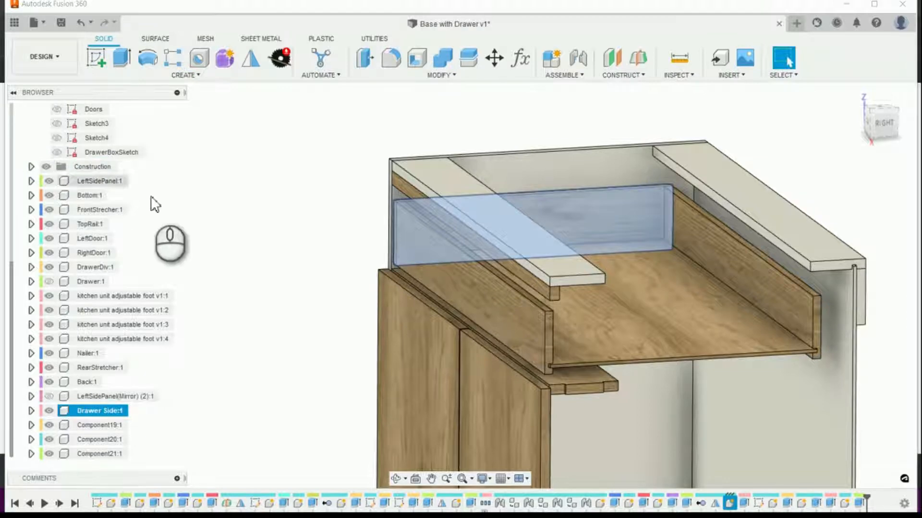
scroll(336, 249, "down", 5)
scroll(326, 290, "up", 8)
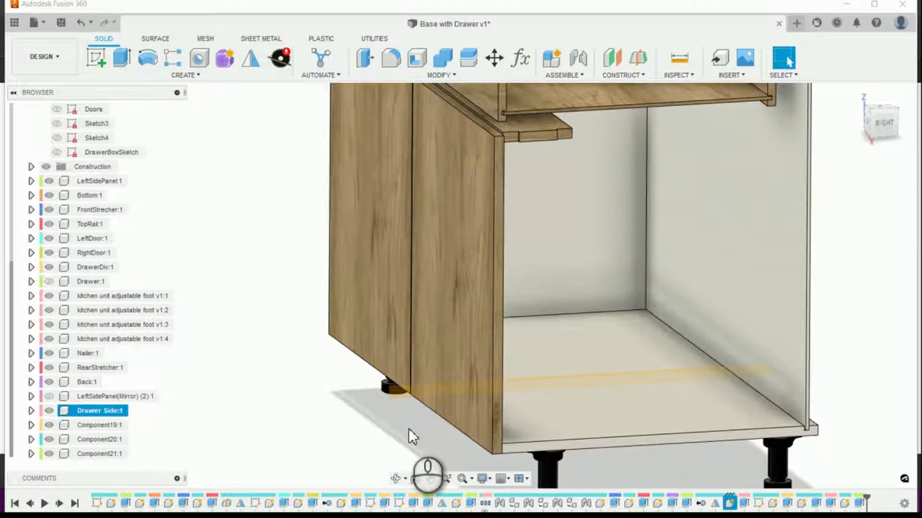
scroll(408, 429, "down", 2)
scroll(409, 434, "down", 2)
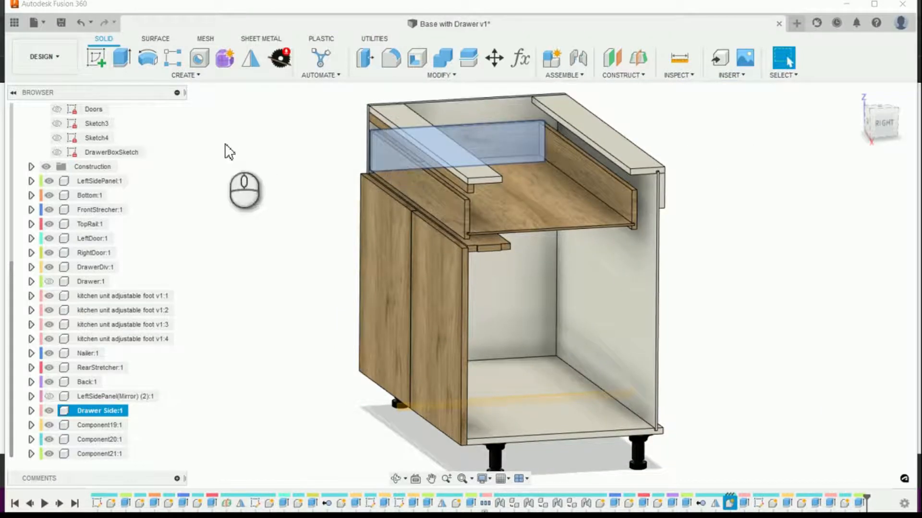
Mirror the Drawer Side component across the construction plane in the middle of the cabinet
left_click(249, 61)
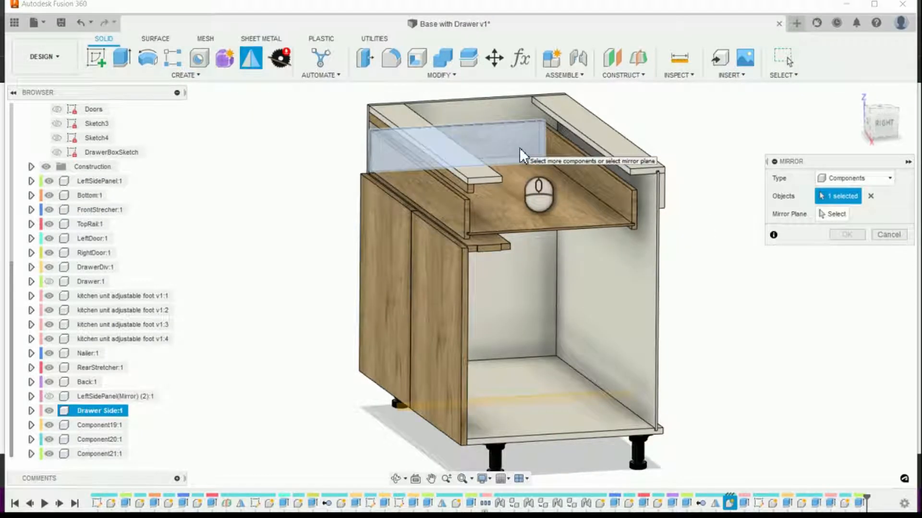
left_click(835, 215)
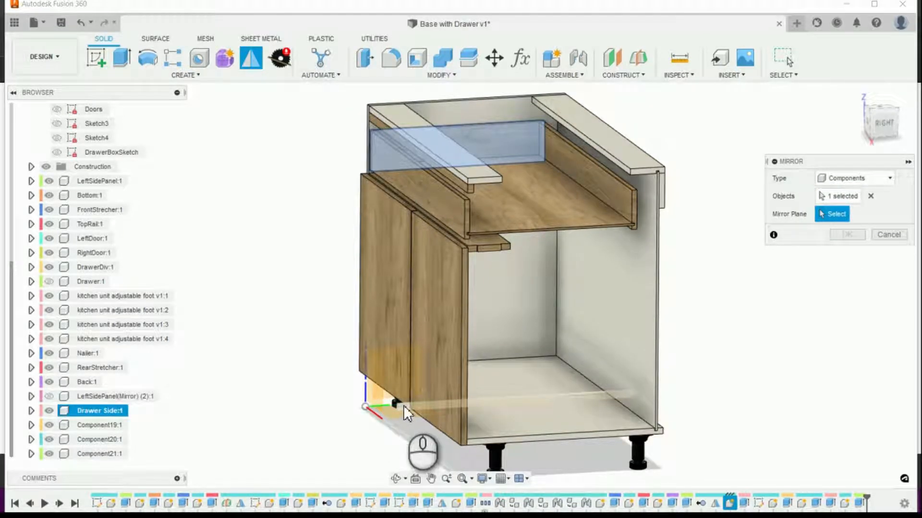
left_click(404, 405)
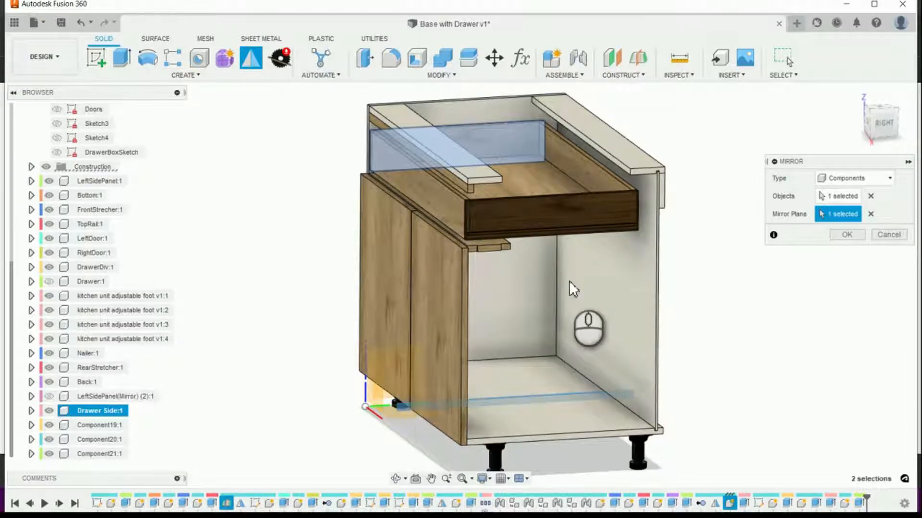
left_click(847, 234)
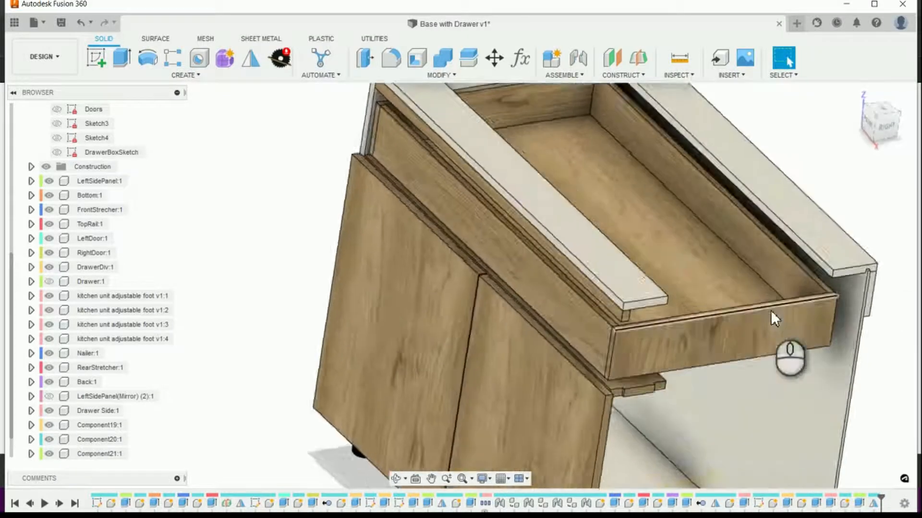
Examine the drawer box with its mirrored side from above and in the front view
scroll(866, 413, "down", 3)
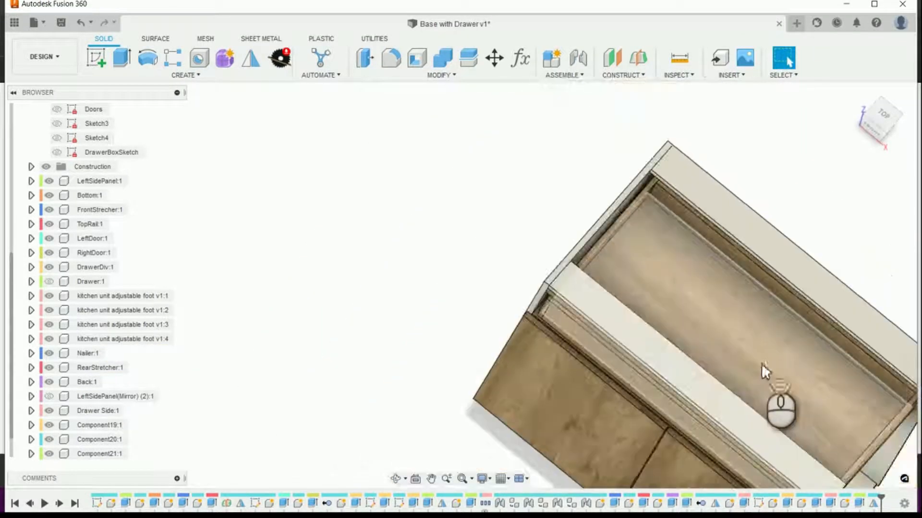
scroll(761, 364, "up", 3)
scroll(738, 383, "down", 5)
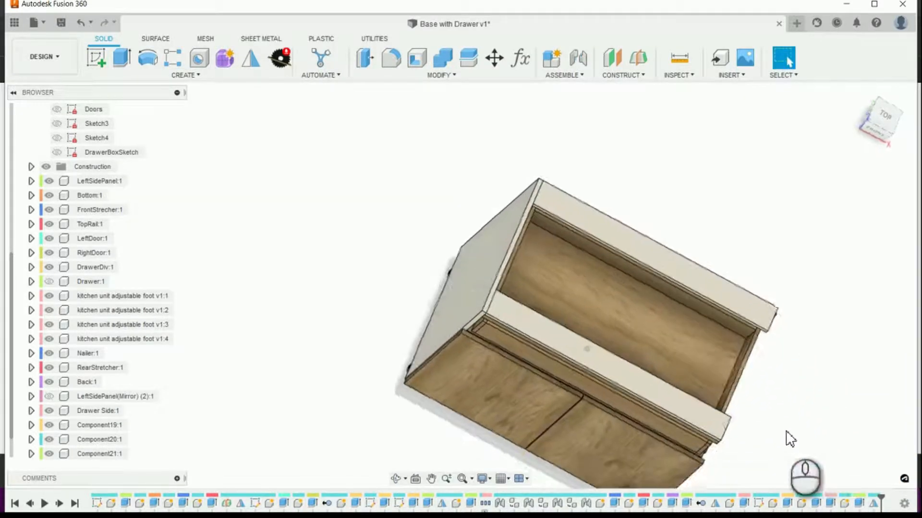
middle_click_drag(790, 438, 425, 486, "shift")
left_click(396, 480)
left_click_drag(395, 454, 383, 406)
left_click(887, 132)
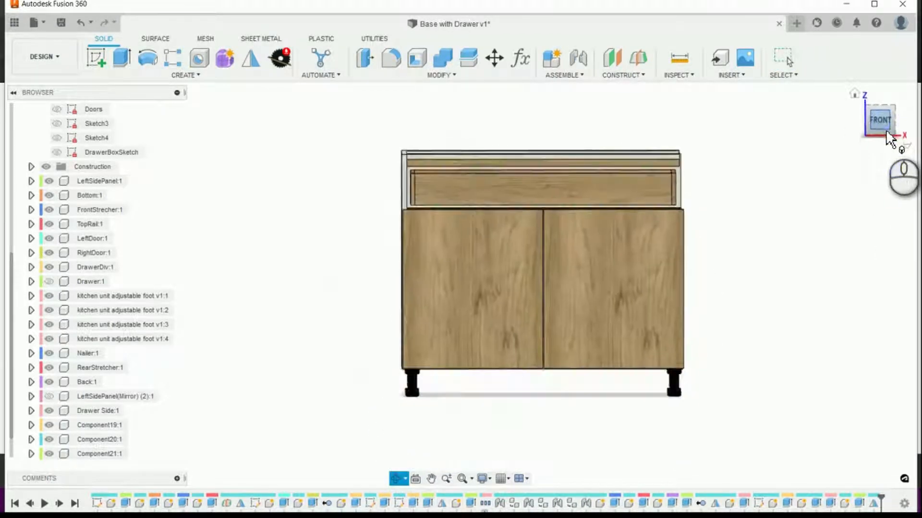
scroll(590, 137, "up", 3)
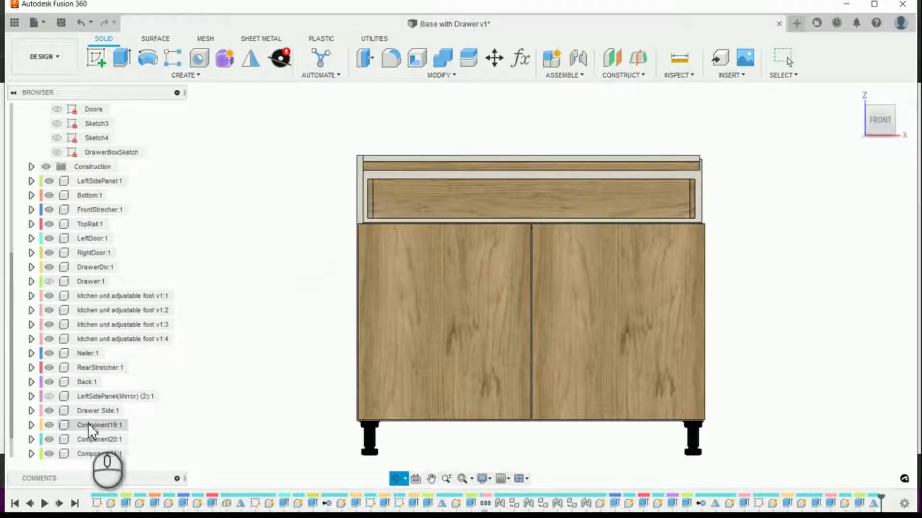
Show the LeftSidePanel(Mirror) (2) component and examine how the drawer box fits between both cabinet side panels
scroll(86, 422, "down", 1)
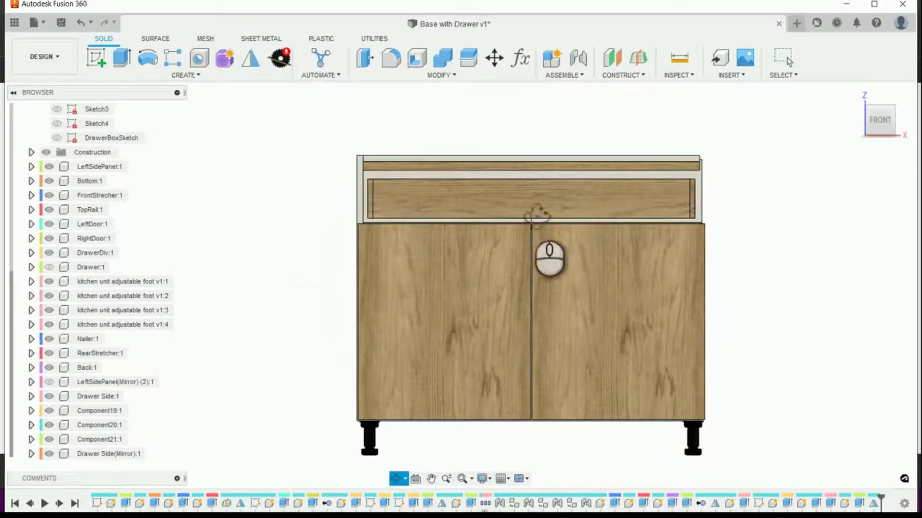
left_click(49, 383)
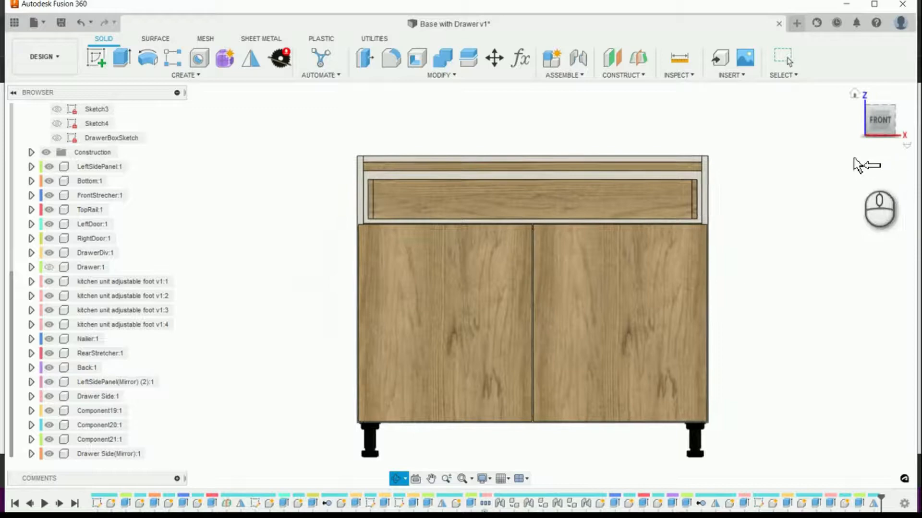
scroll(857, 167, "up", 3)
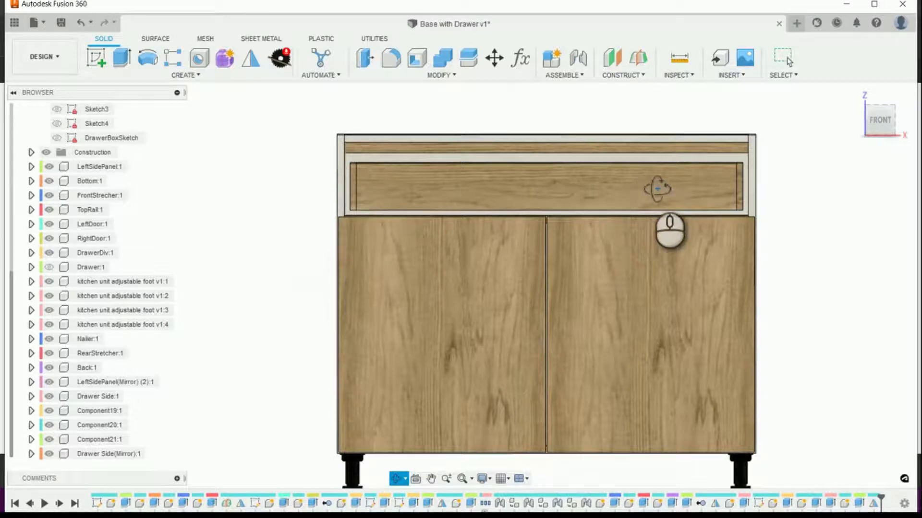
middle_click_drag(691, 189, 497, 254, "shift")
left_click_drag(880, 119, 873, 119)
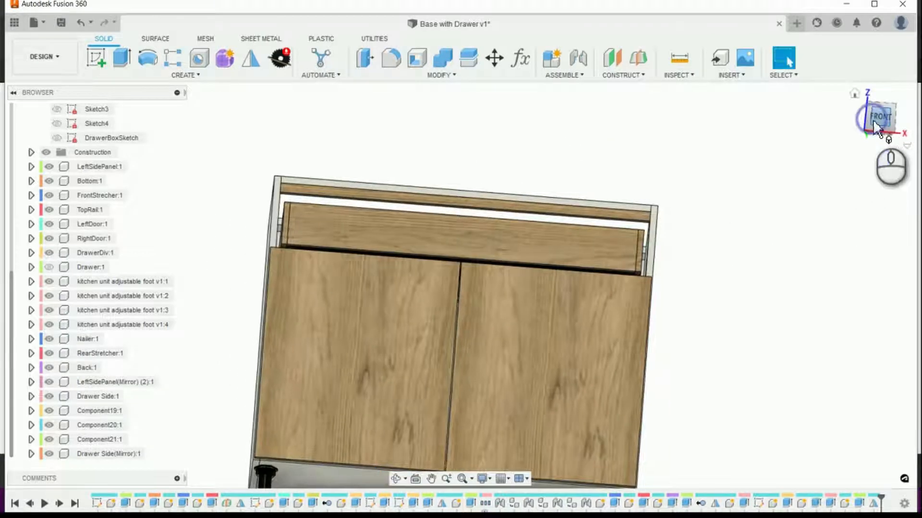
left_click(879, 117)
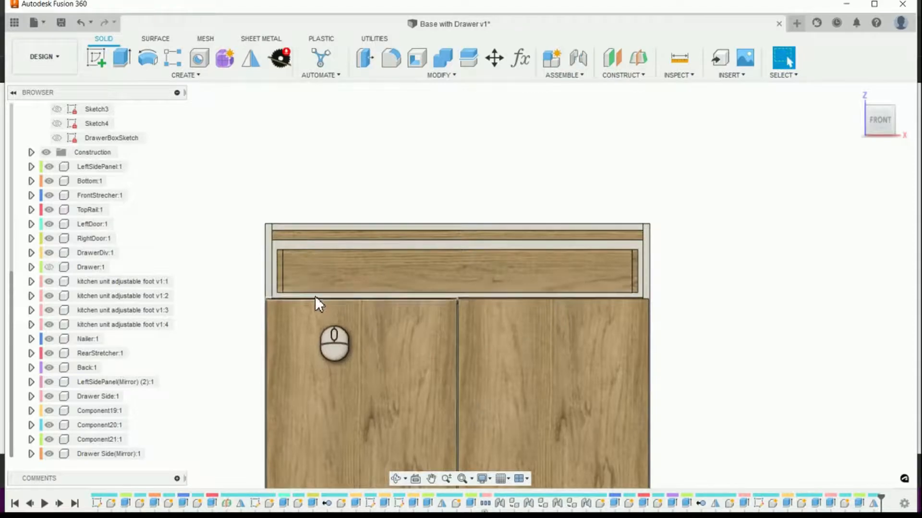
Set the BS_Width user parameter to 30 in to resize the cabinet and its drawer box
middle_click_drag(327, 242, 531, 117, "shift")
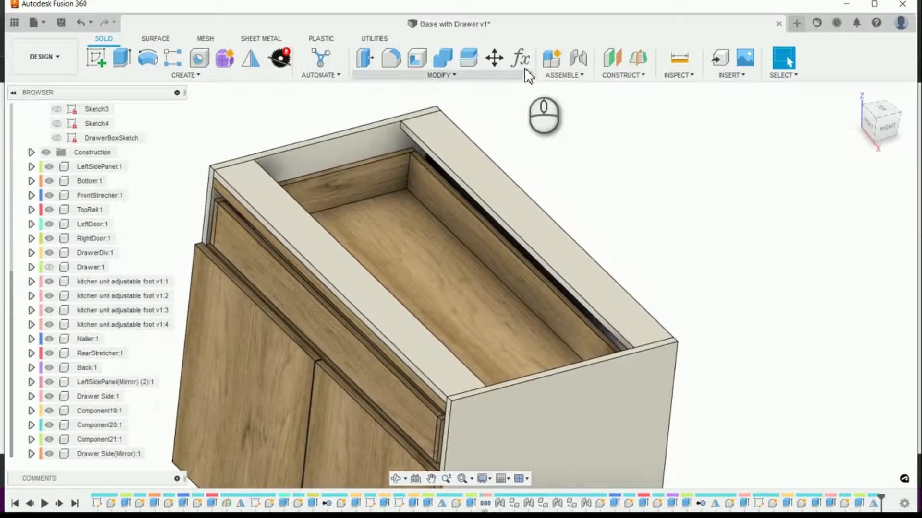
left_click(520, 58)
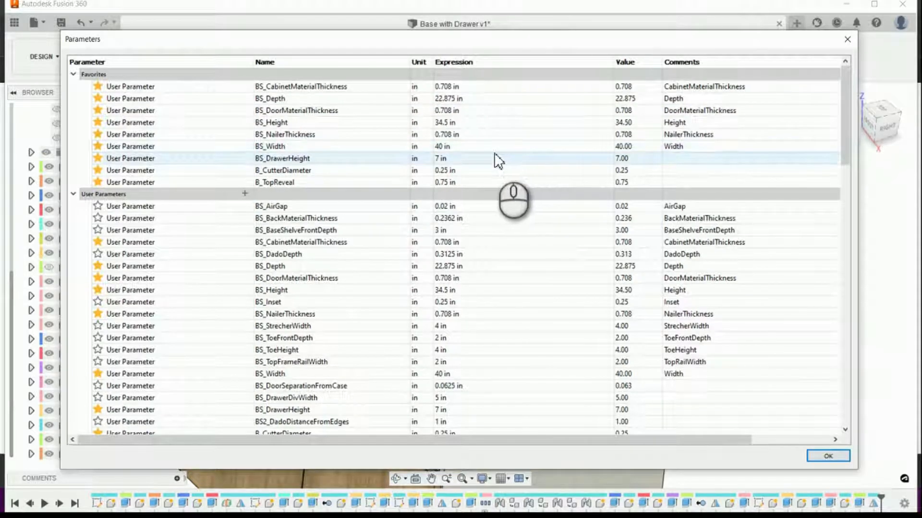
double_click(441, 146)
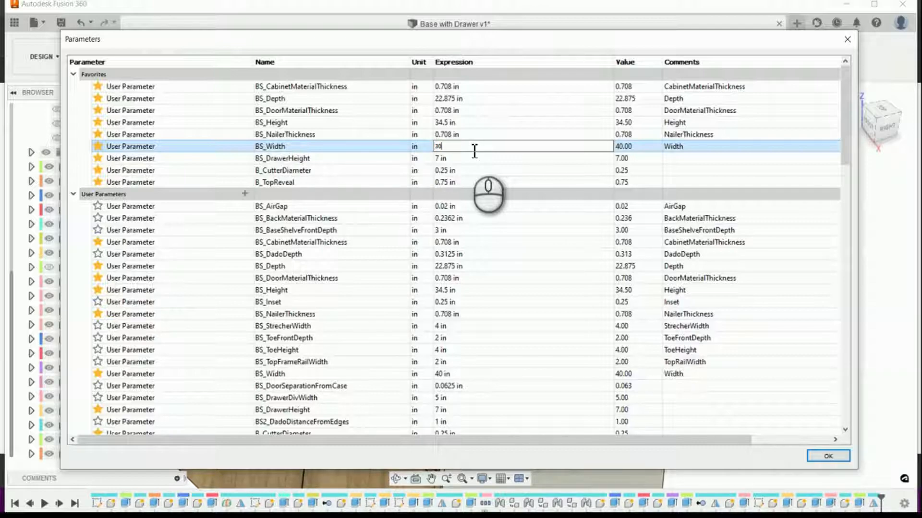
key("Return")
left_click(828, 456)
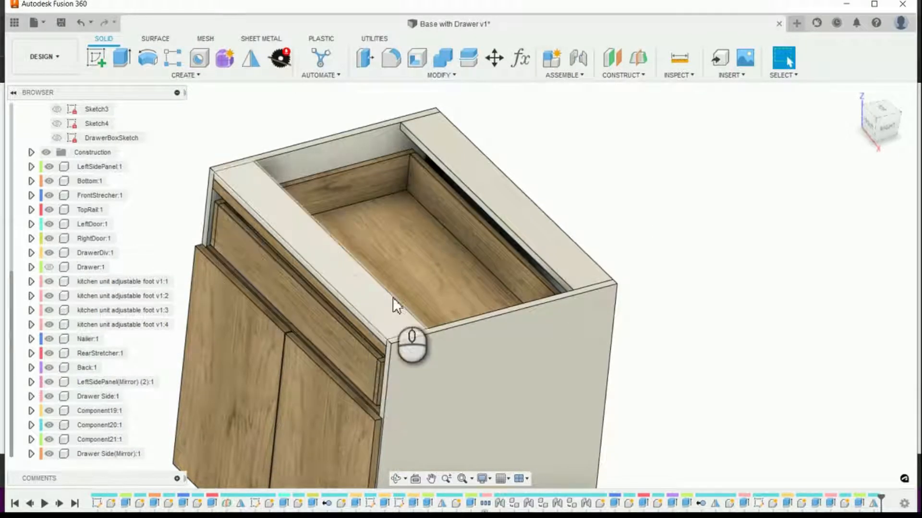
Show the Drawer front component on the resized cabinet and hide the Construction folder's geometry
middle_click_drag(577, 258, 784, 127, "shift")
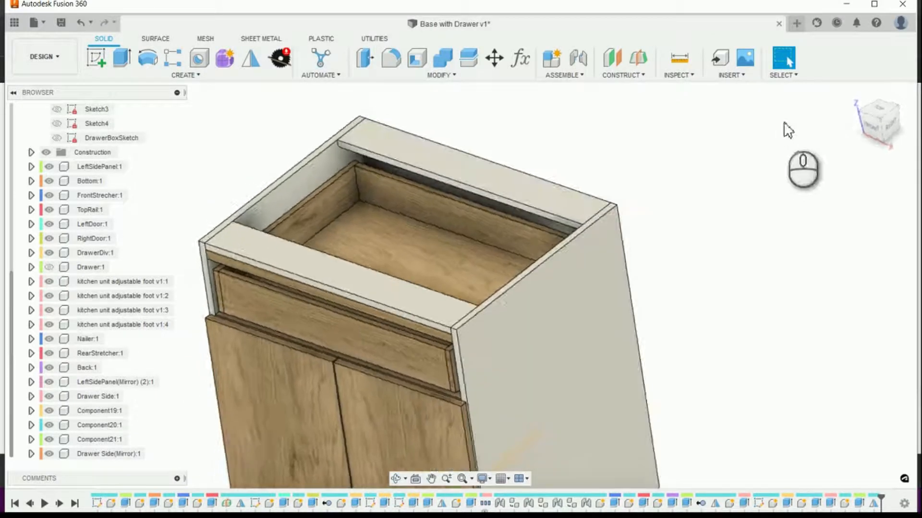
left_click(870, 133)
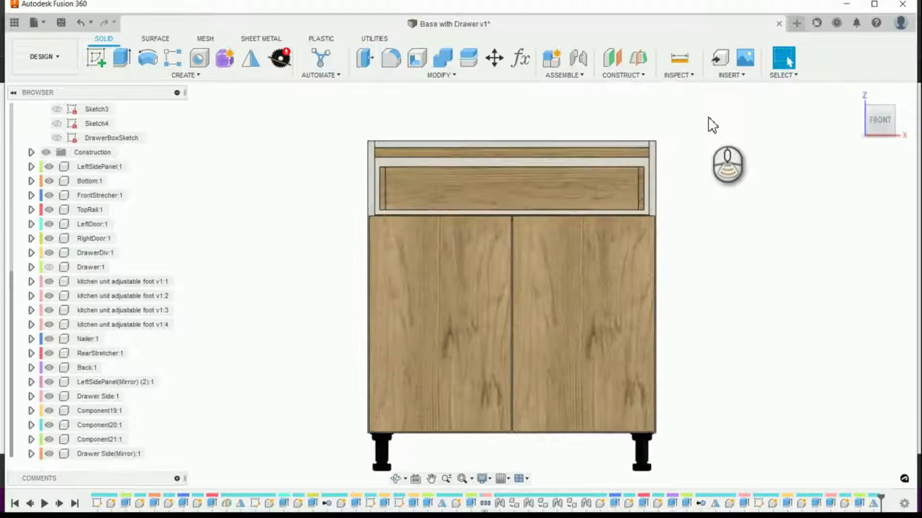
scroll(712, 126, "up", 1)
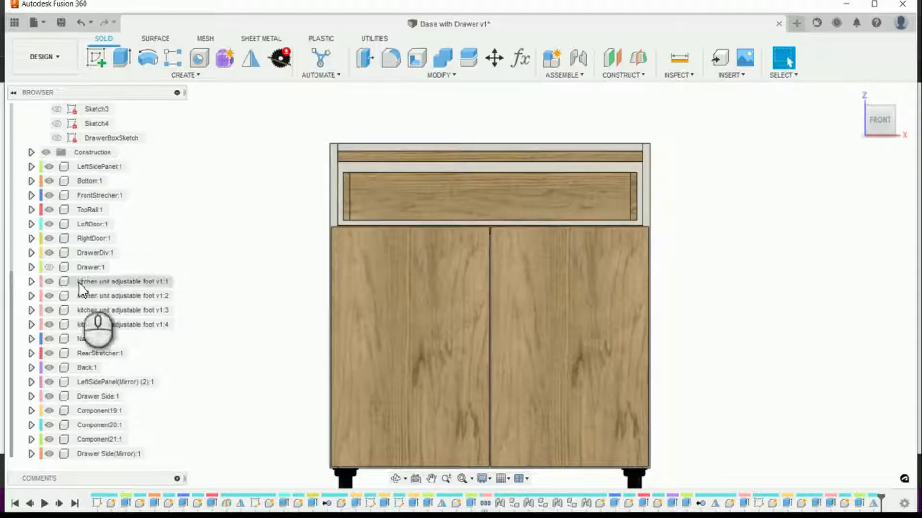
left_click(51, 269)
left_click(50, 268)
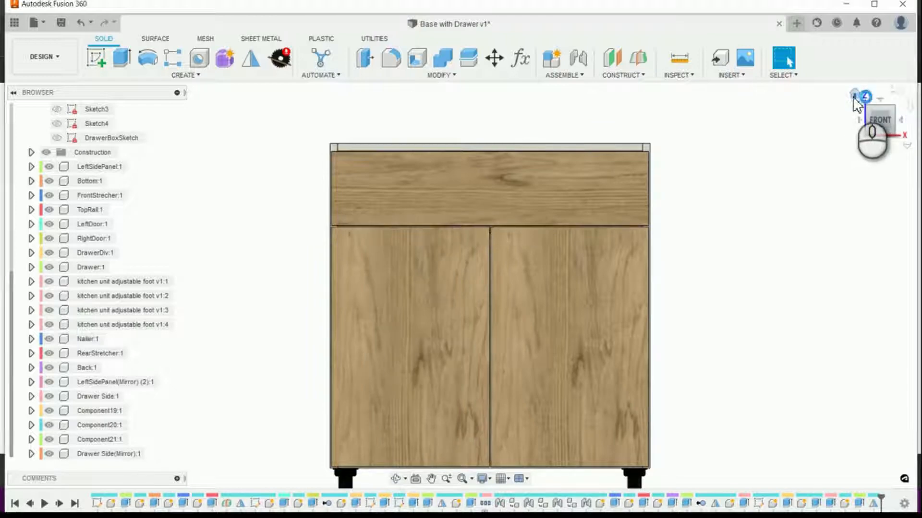
left_click(864, 99)
scroll(619, 114, "up", 3)
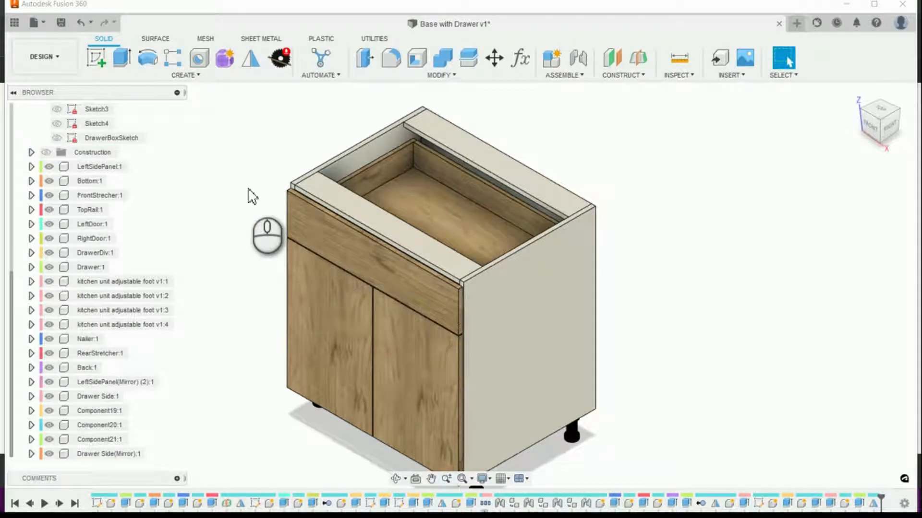
scroll(252, 195, "down", 2)
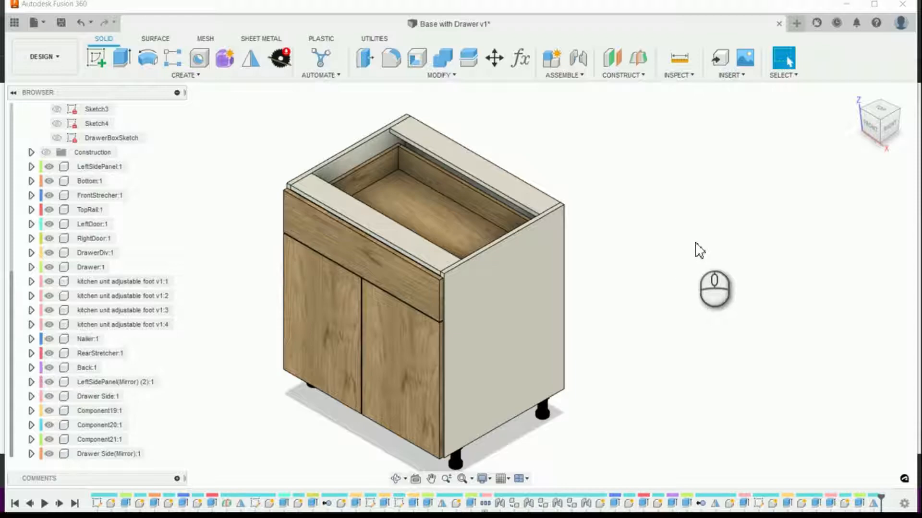
scroll(703, 208, "down", 1)
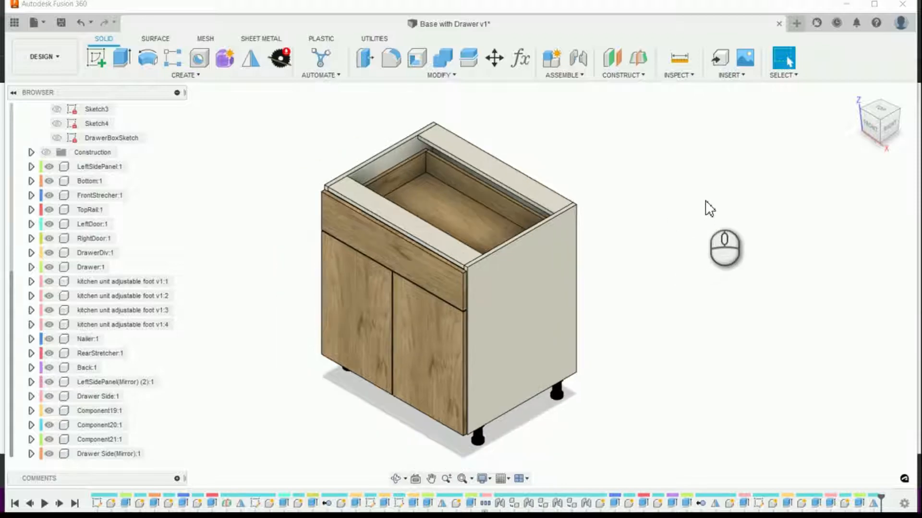
scroll(660, 181, "up", 1)
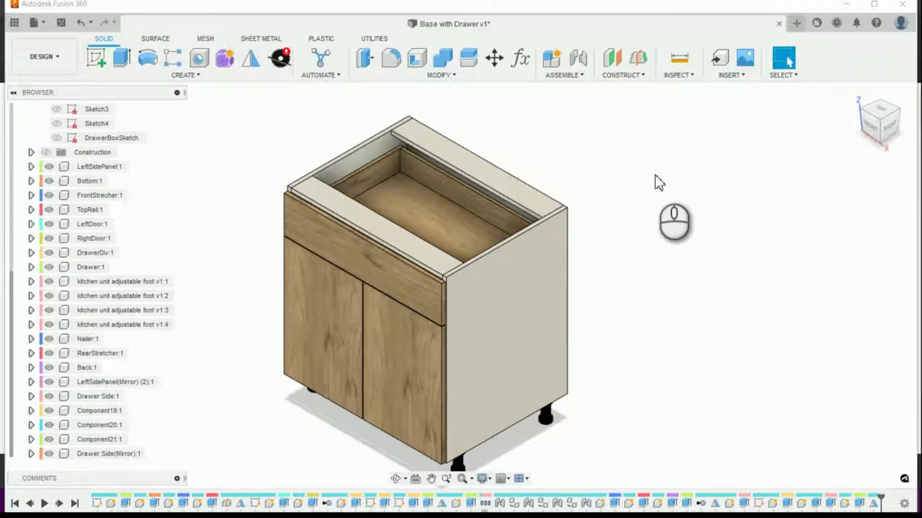